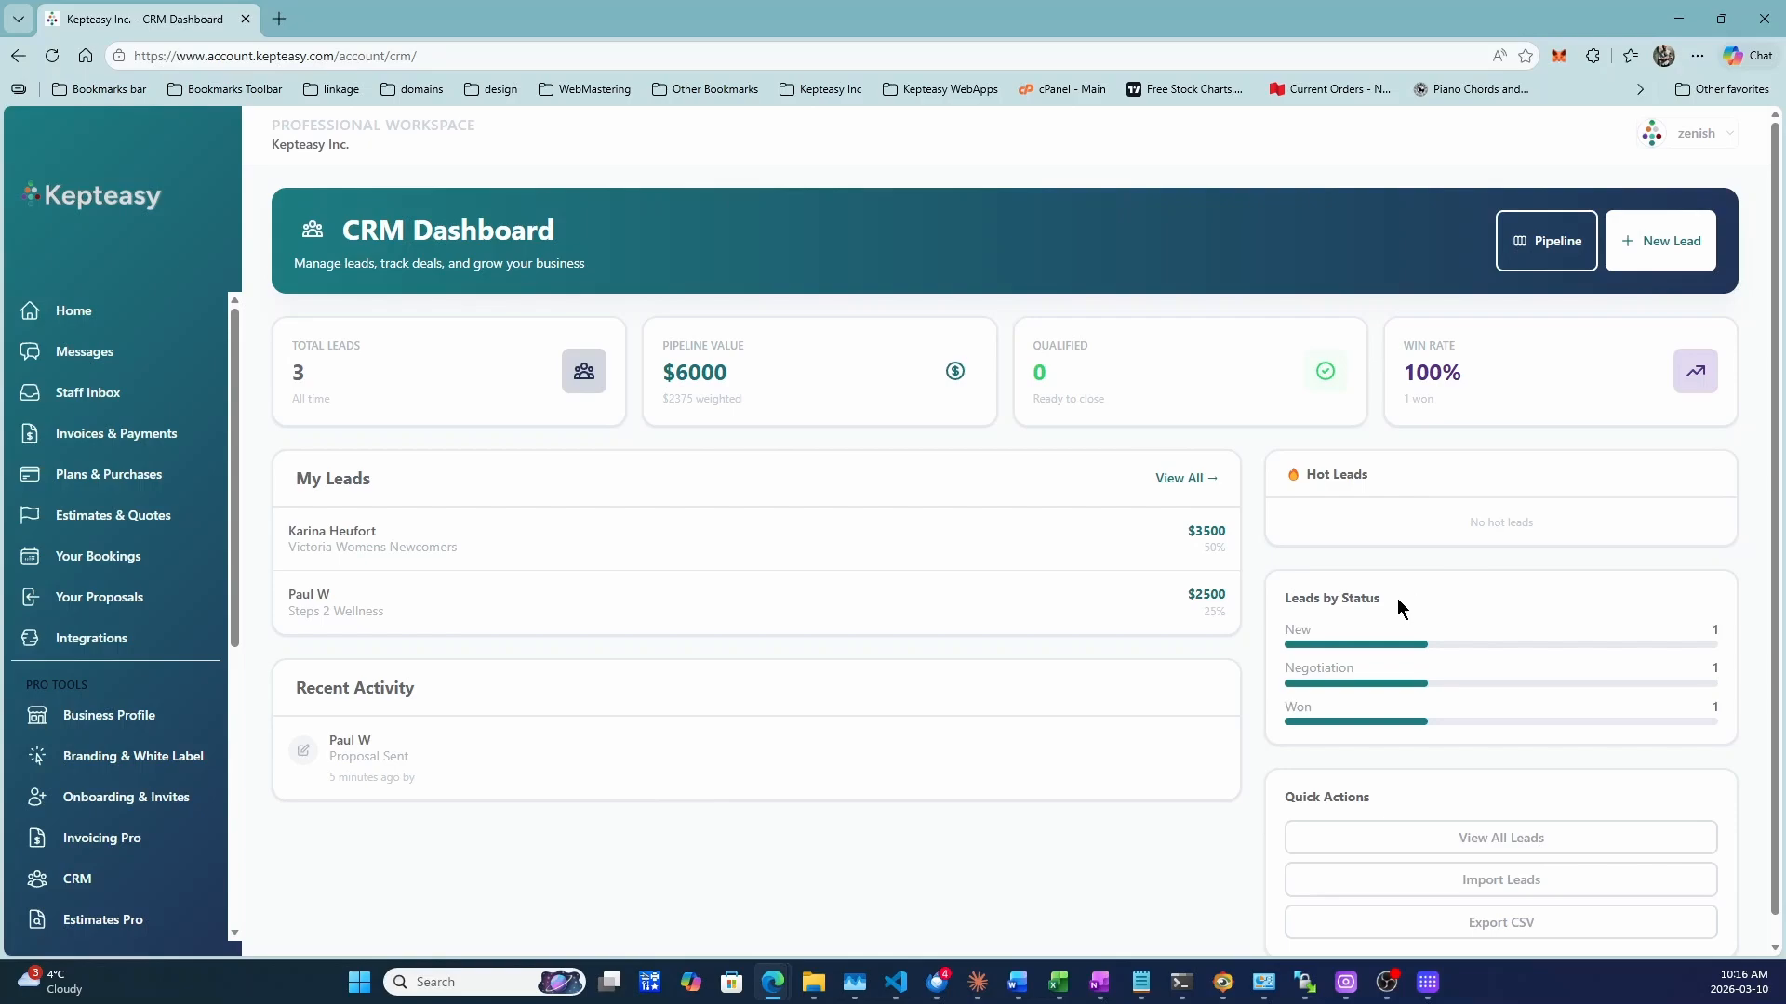
Step: Open the sales pipeline from the CRM dashboard and start creating a new lead
{"action": "scroll", "coordinate": [1397, 599], "scroll_direction": "down", "scroll_amount": 1}
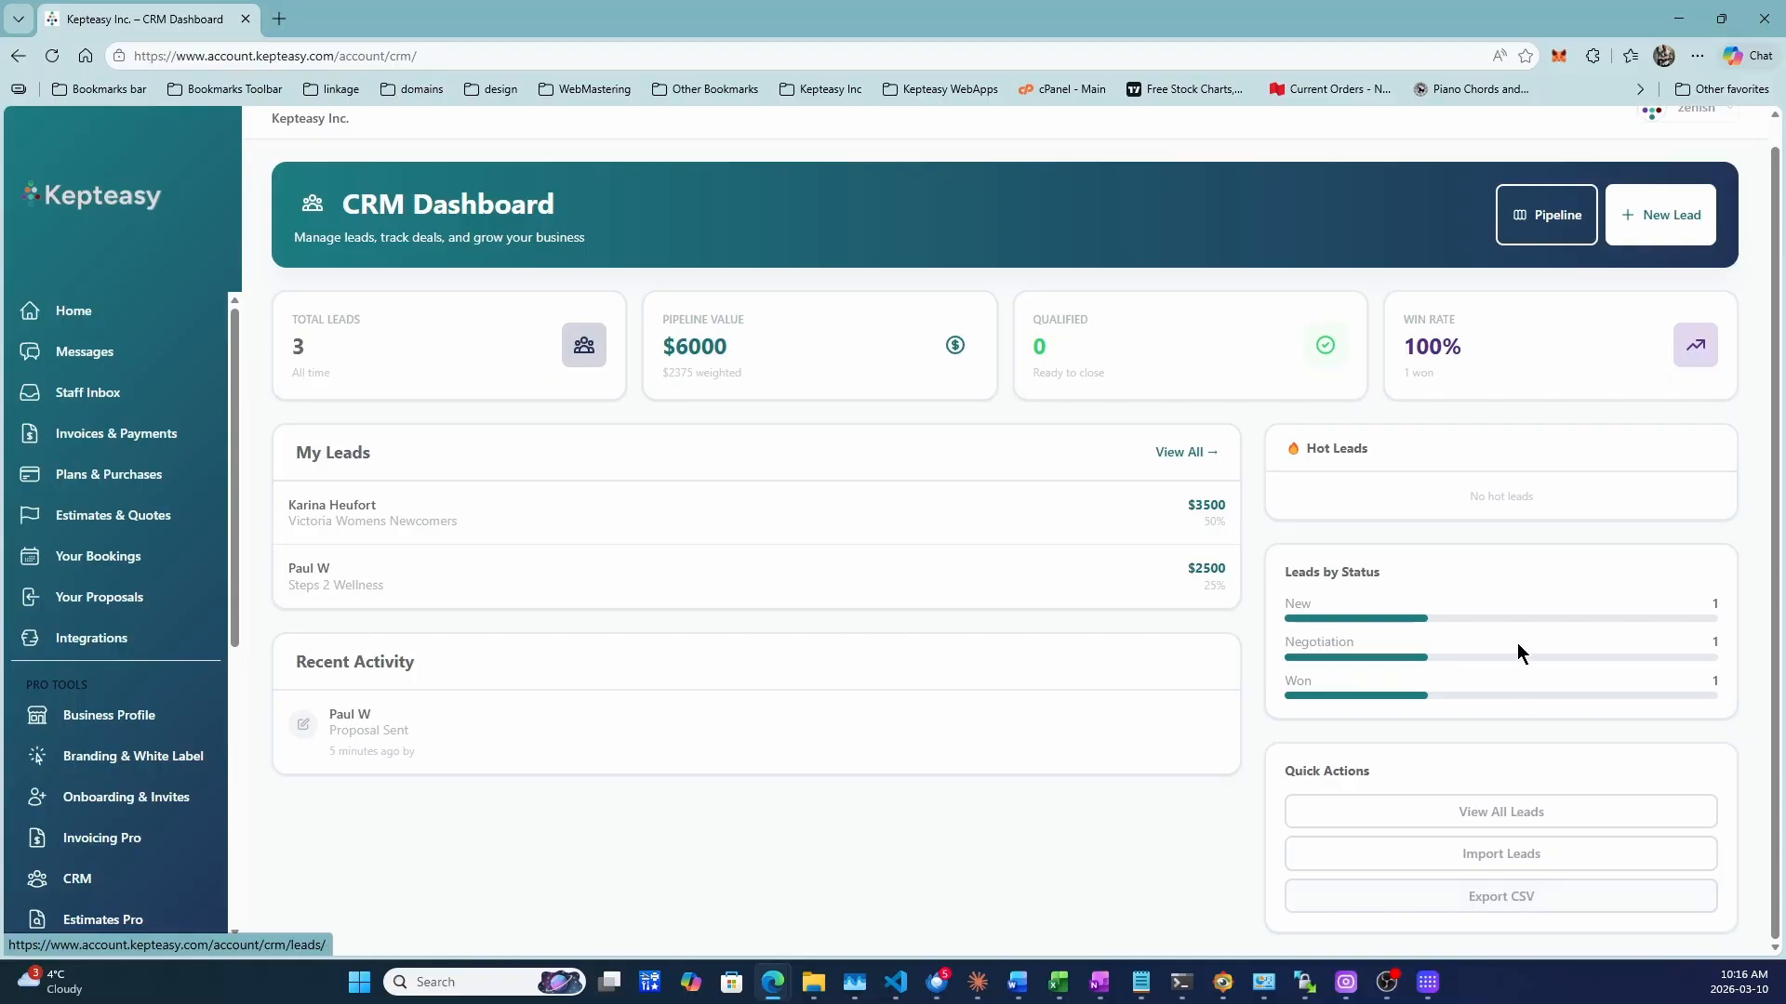
{"action": "scroll", "coordinate": [1516, 643], "scroll_direction": "up", "scroll_amount": 1}
{"action": "left_click", "coordinate": [1553, 240]}
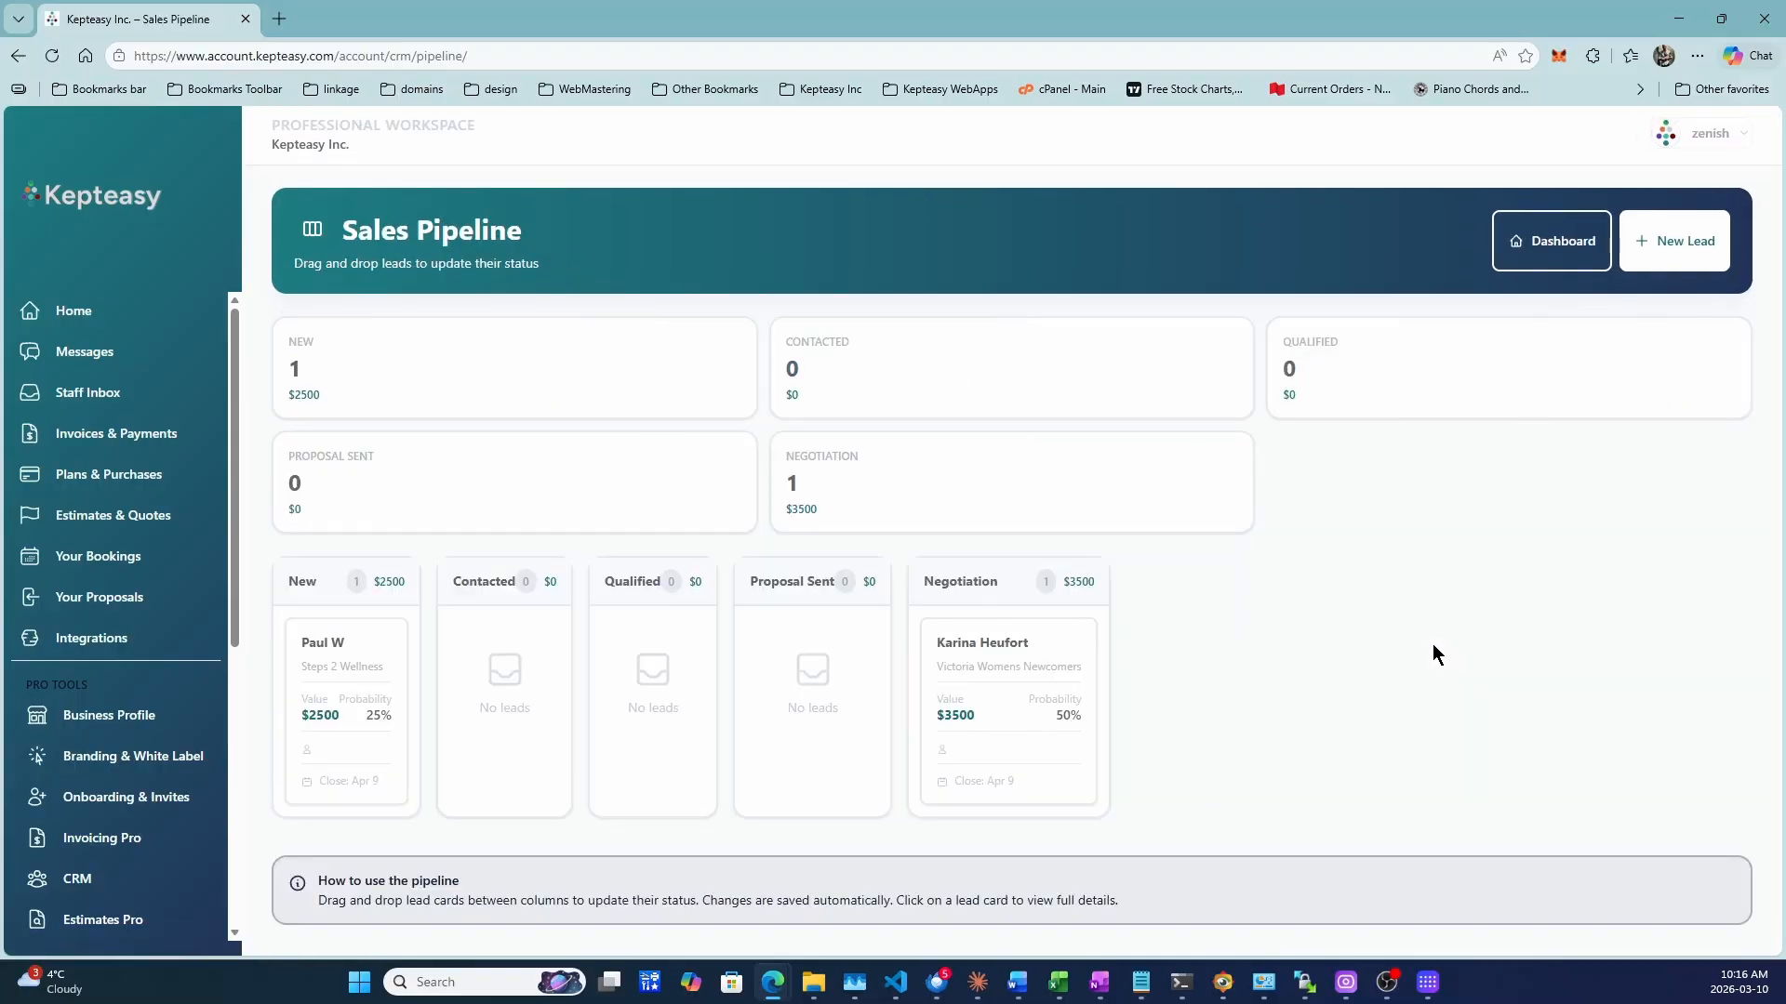
{"action": "left_click", "coordinate": [1674, 240]}
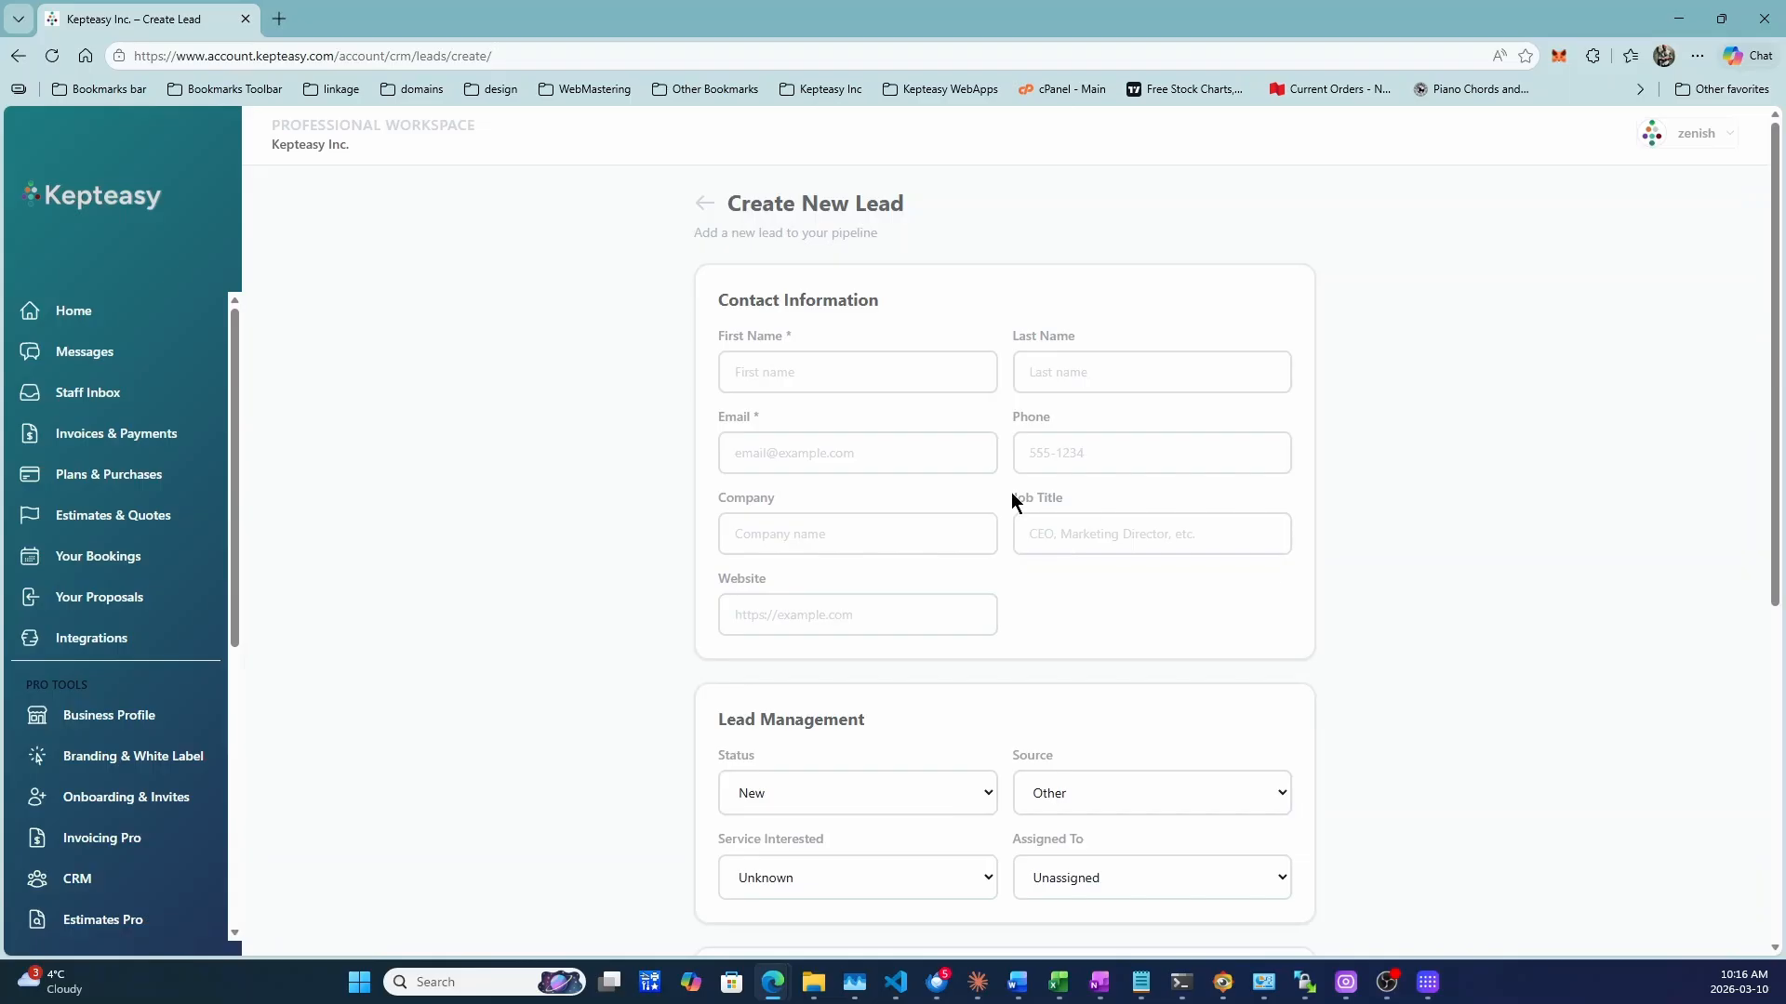
Step: Enter the new lead's first name and last name in the contact information
{"action": "left_click", "coordinate": [888, 362]}
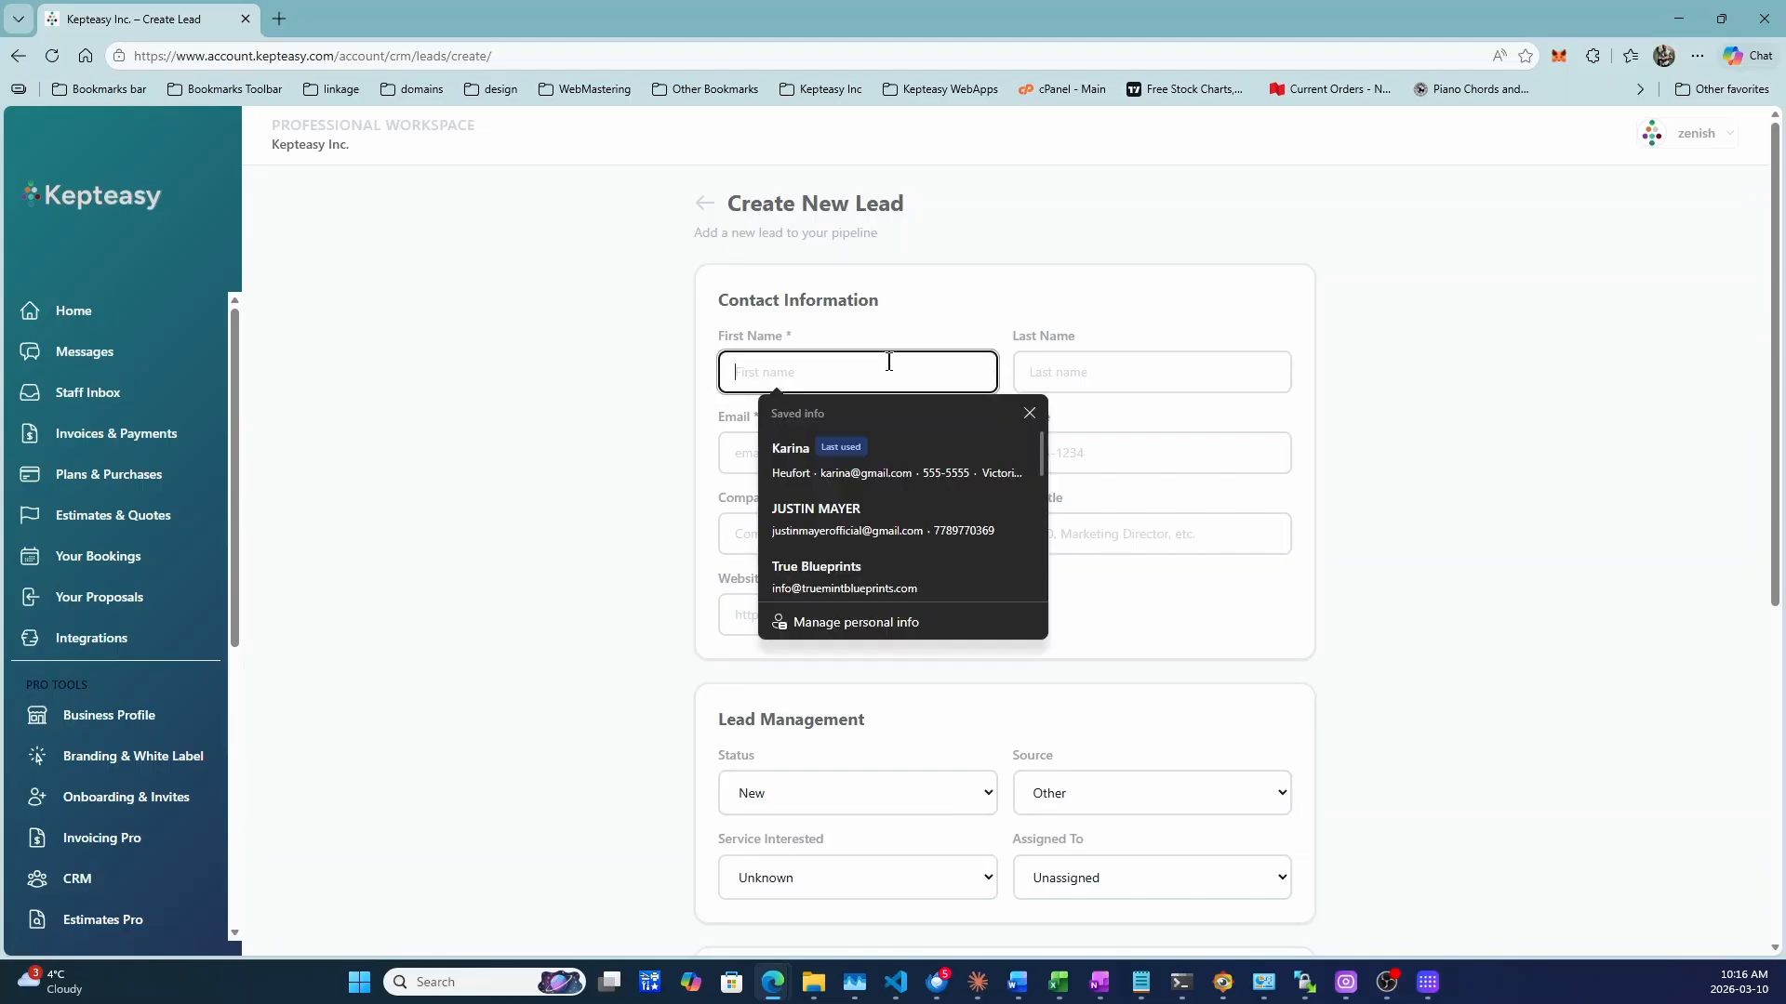
{"action": "type", "text": "John"}
{"action": "key", "text": "Tab"}
{"action": "type", "text": "Sougf"}
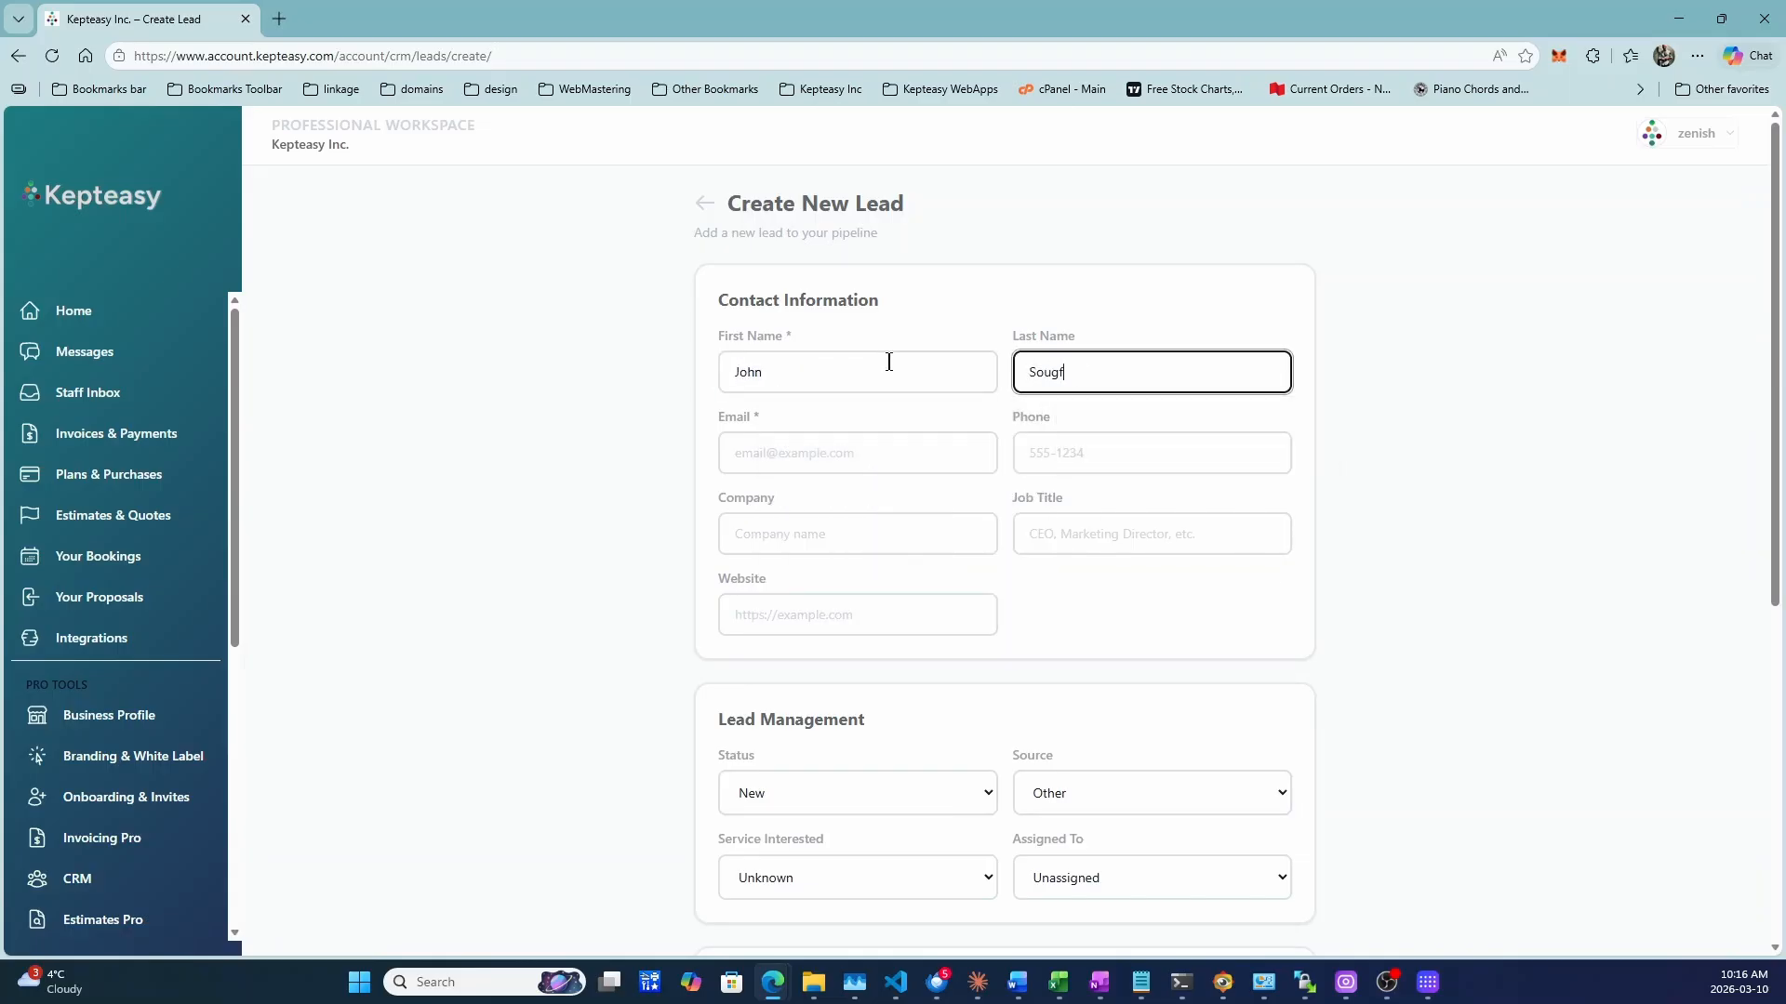
{"action": "key", "text": "BackSpace"}
{"action": "key", "text": "BackSpace"}
{"action": "key", "text": "BackSpace"}
{"action": "key", "text": "BackSpace"}
{"action": "key", "text": "BackSpace"}
{"action": "type", "text": "Do"}
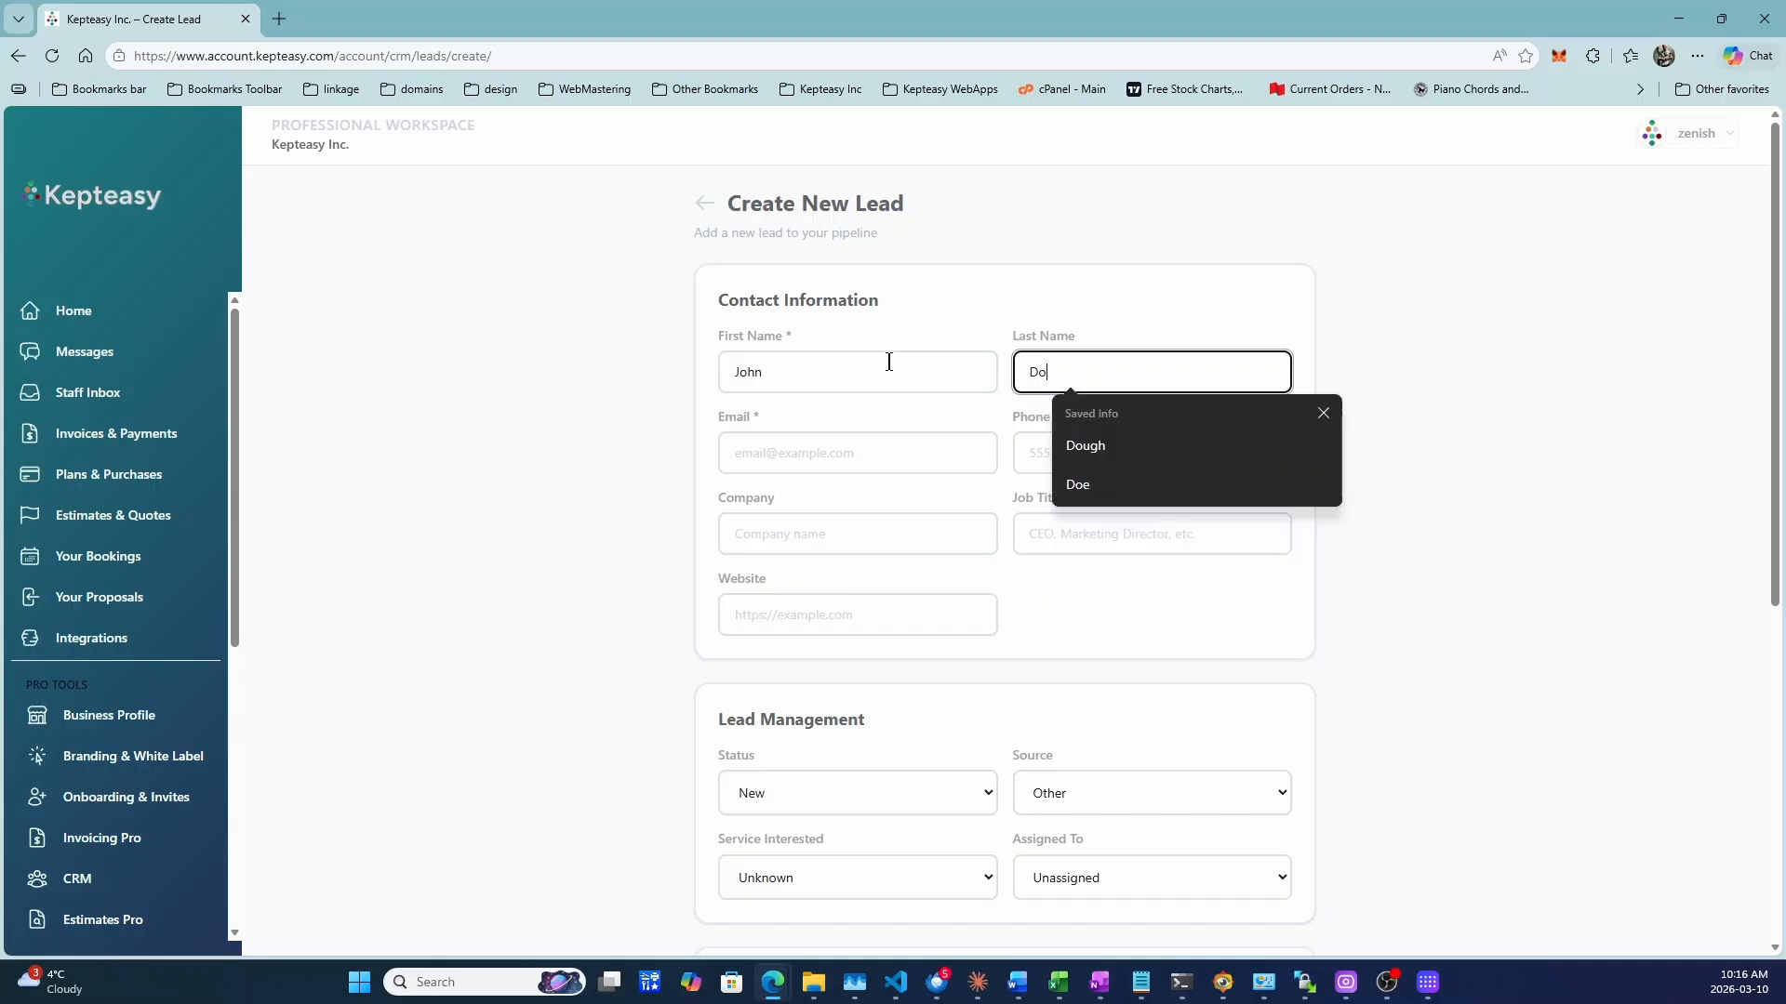
{"action": "type", "text": "ugh"}
{"action": "key", "text": "Return"}
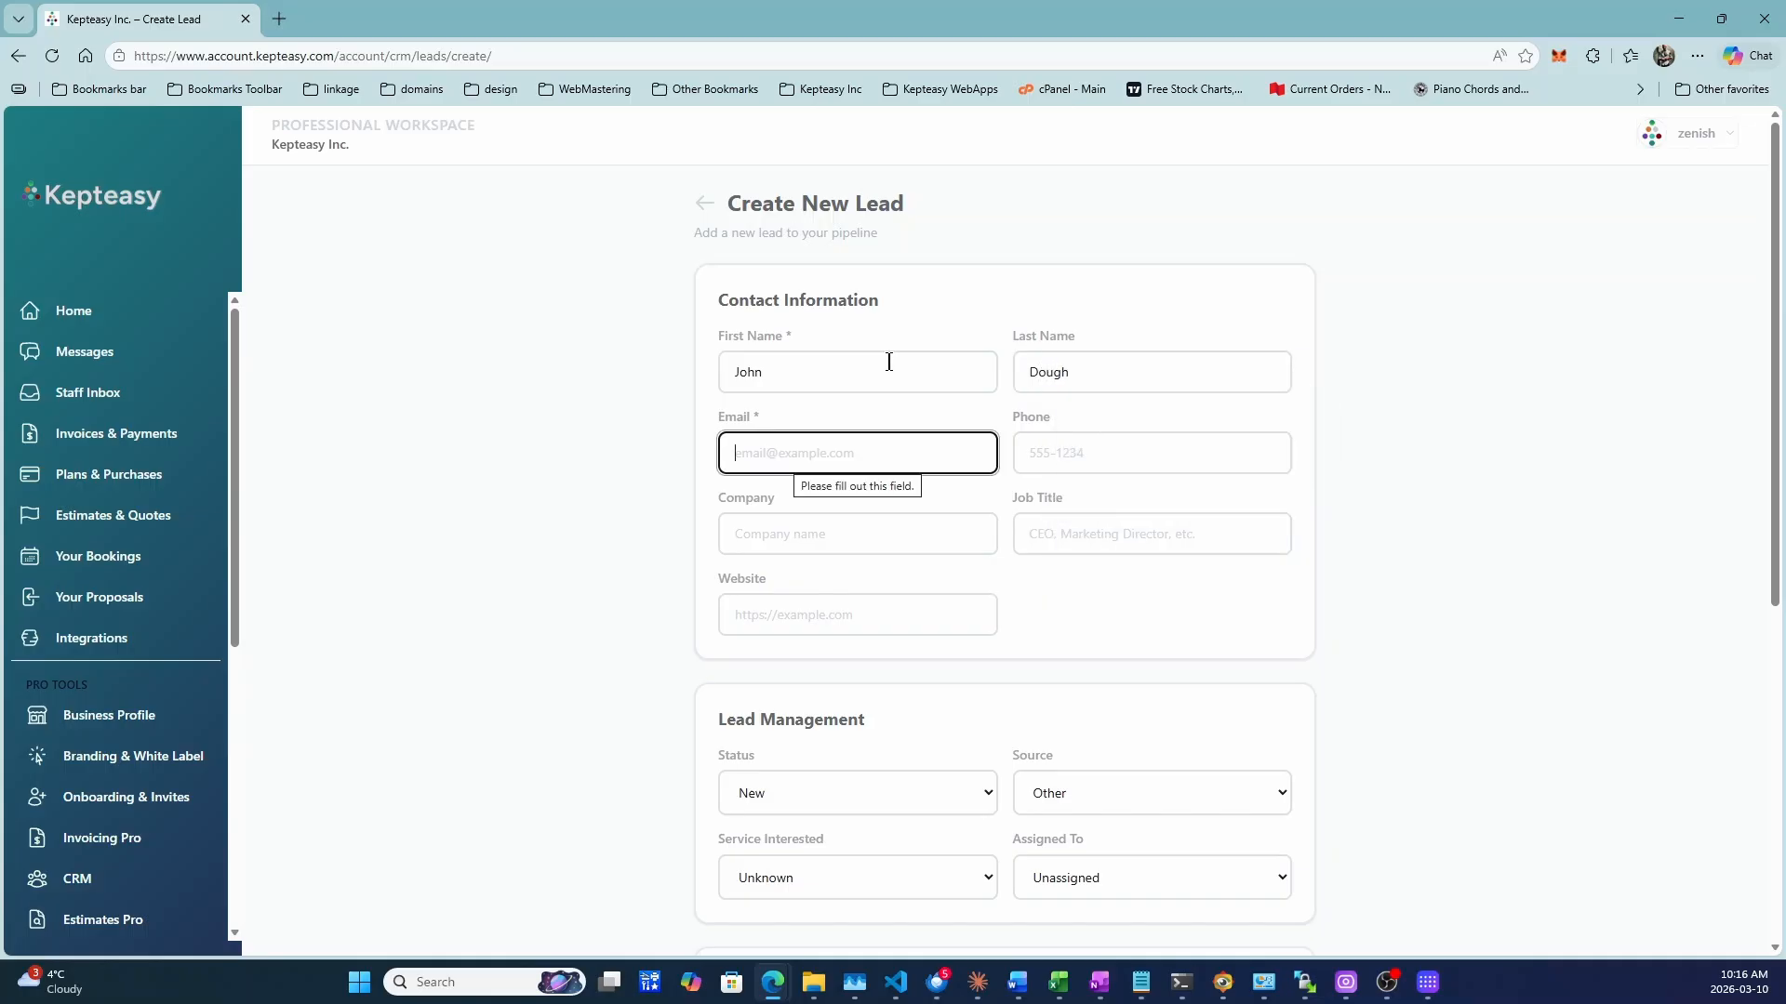
Step: Fill in the lead's e-mail address and phone number
{"action": "type", "text": "email;@"}
{"action": "key", "text": "BackSpace"}
{"action": "key", "text": "BackSpace"}
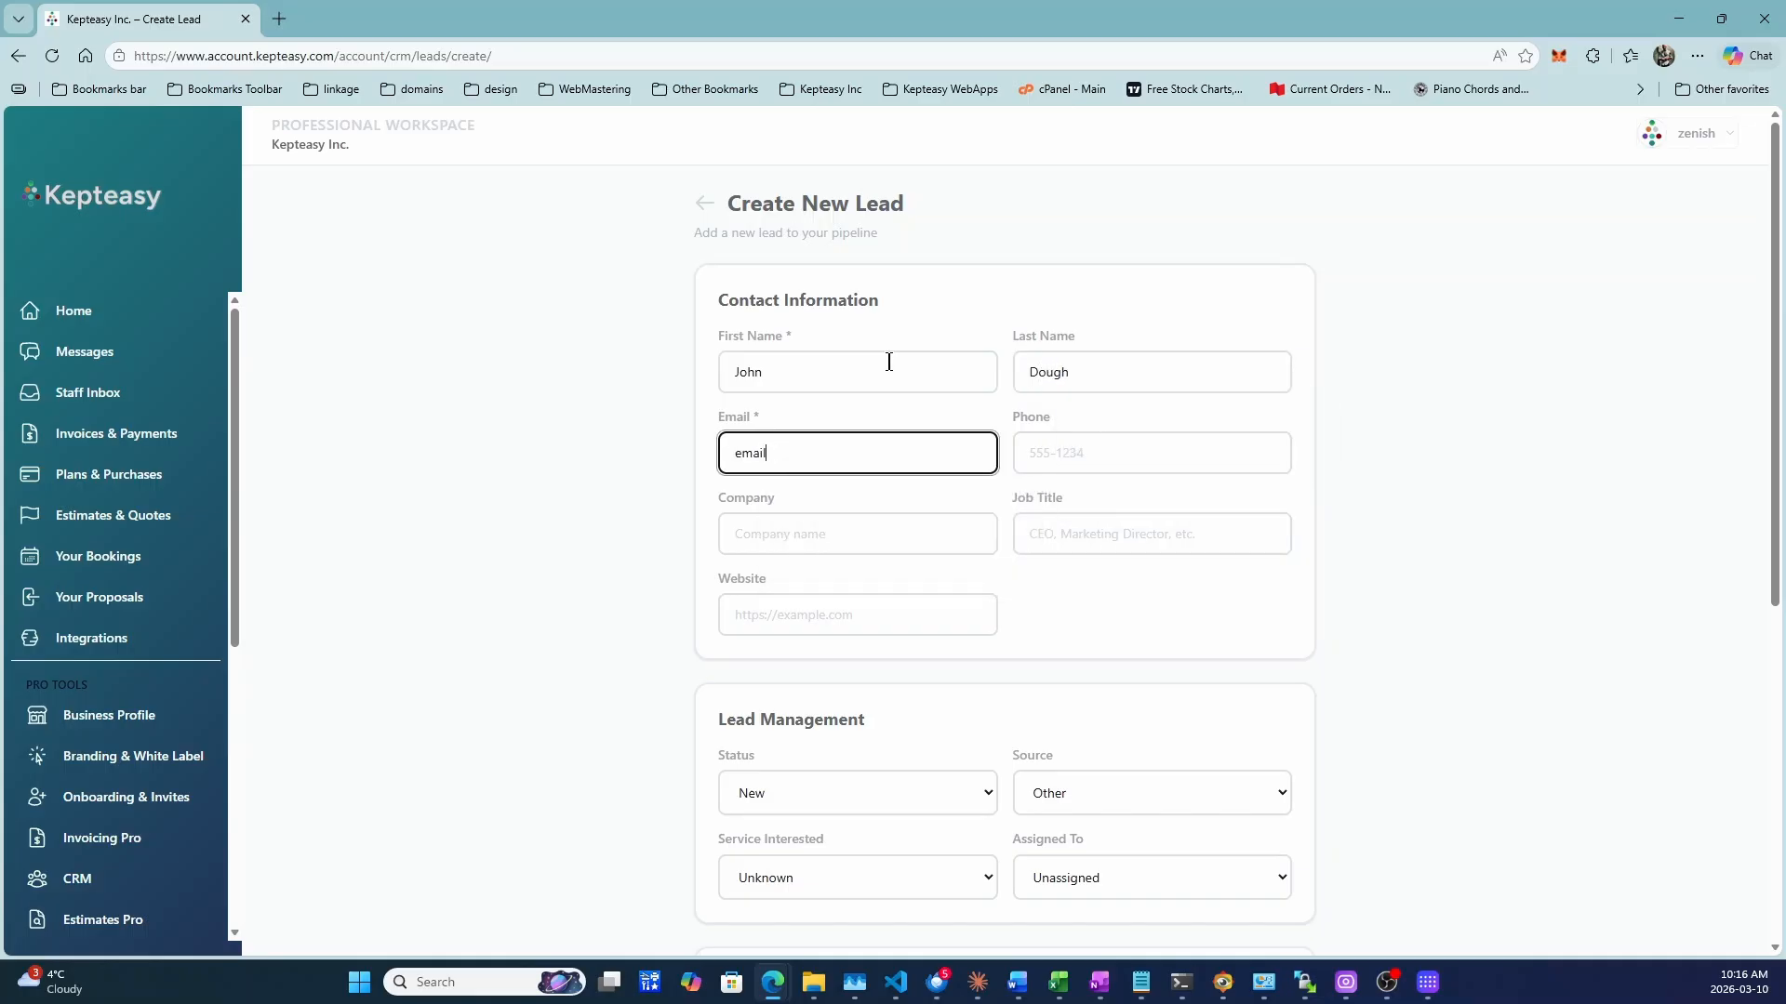
{"action": "type", "text": "@example.com"}
{"action": "key", "text": "Tab"}
{"action": "type", "text": "555-5555"}
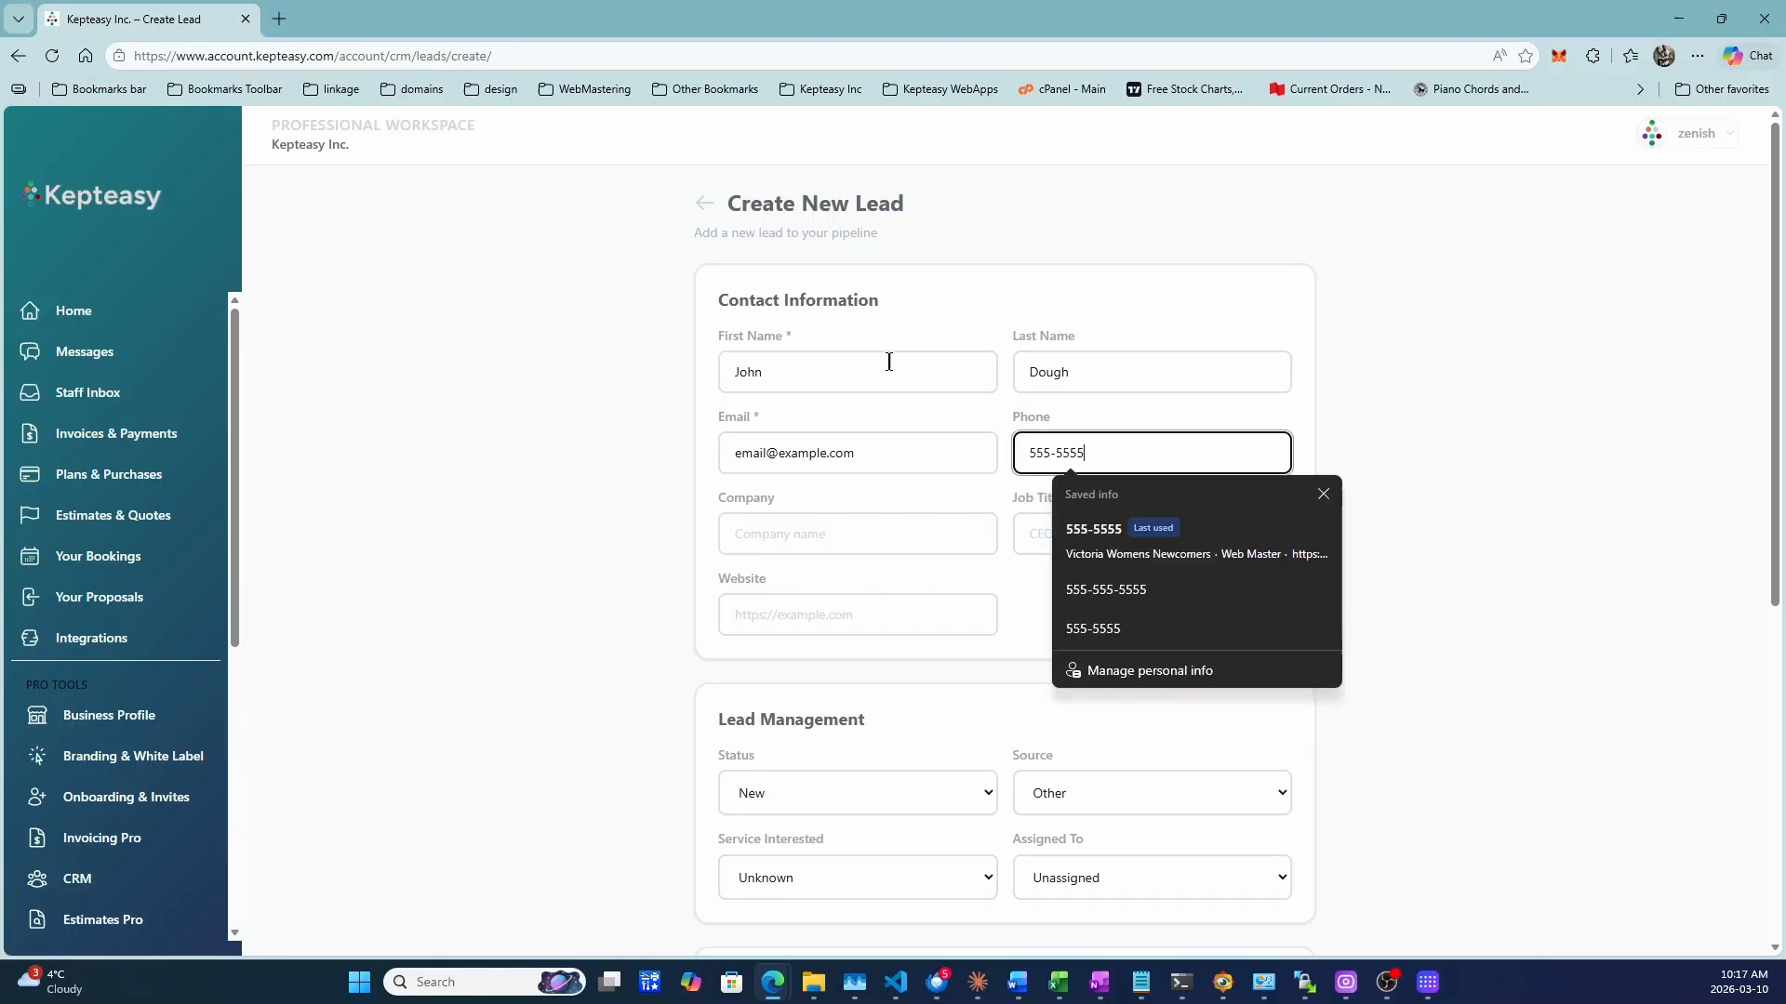
Step: Enter "acme inc" as the lead's company and "founder" as the job title
{"action": "key", "text": "Tab"}
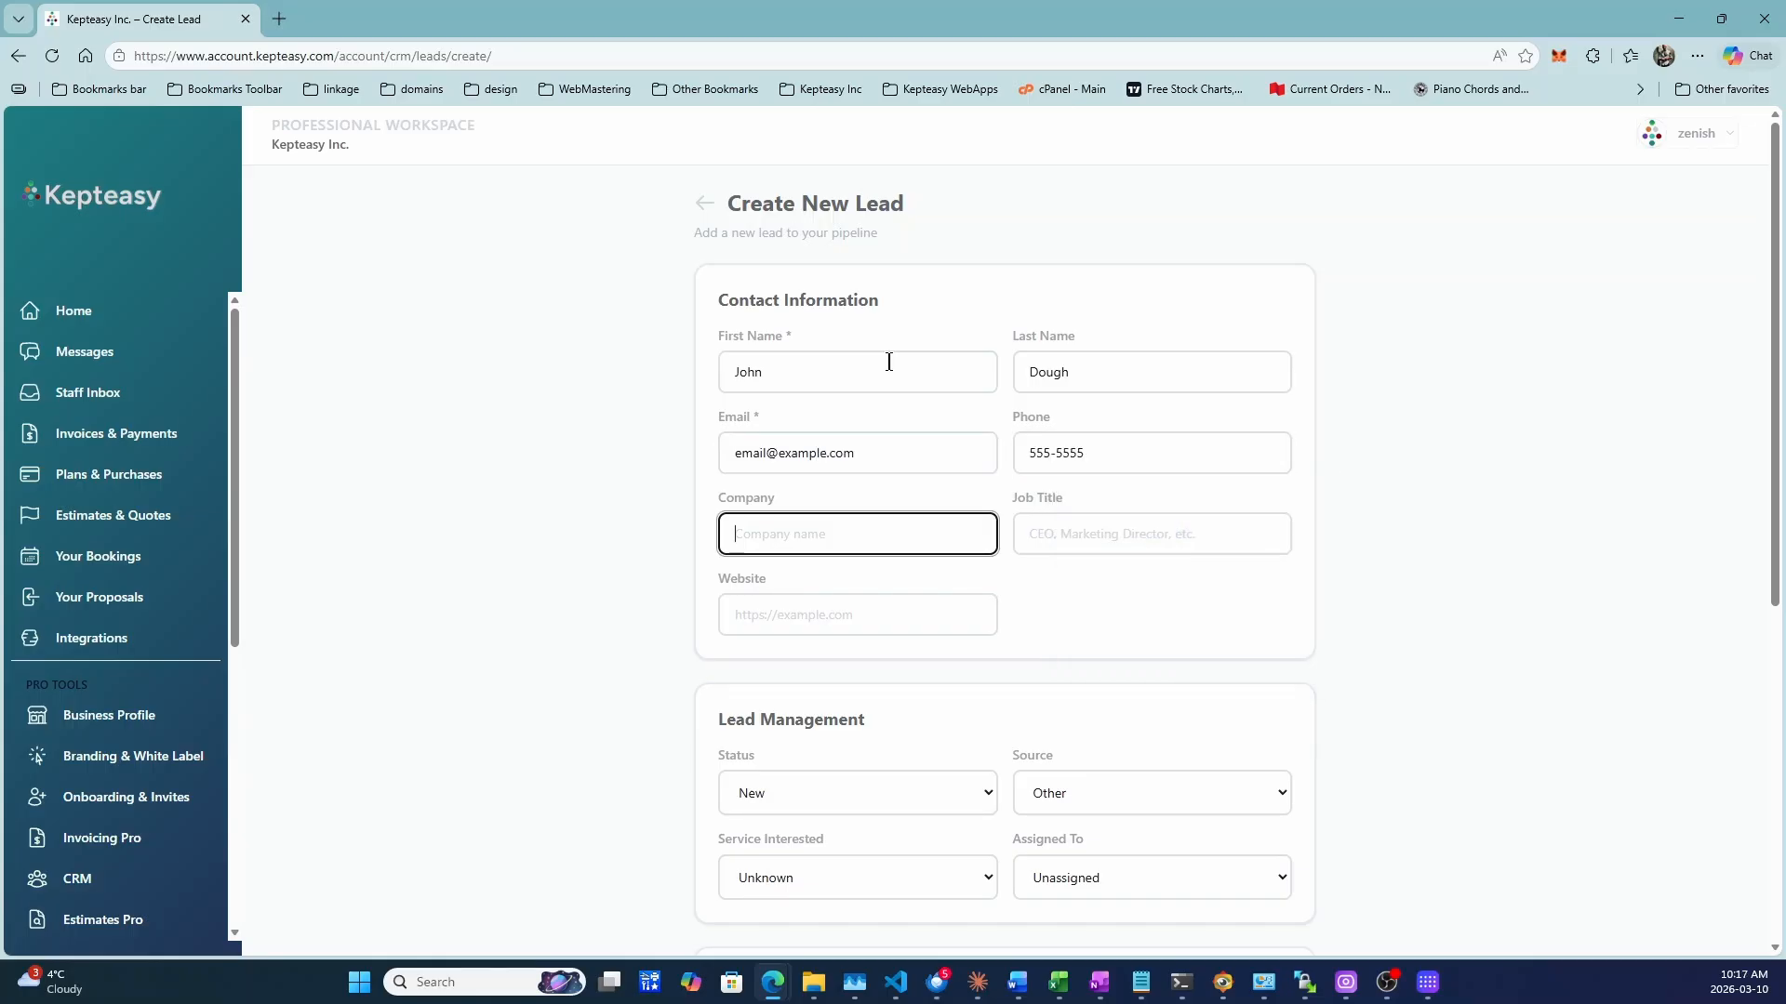
{"action": "type", "text": "acme inc"}
{"action": "key", "text": "Tab"}
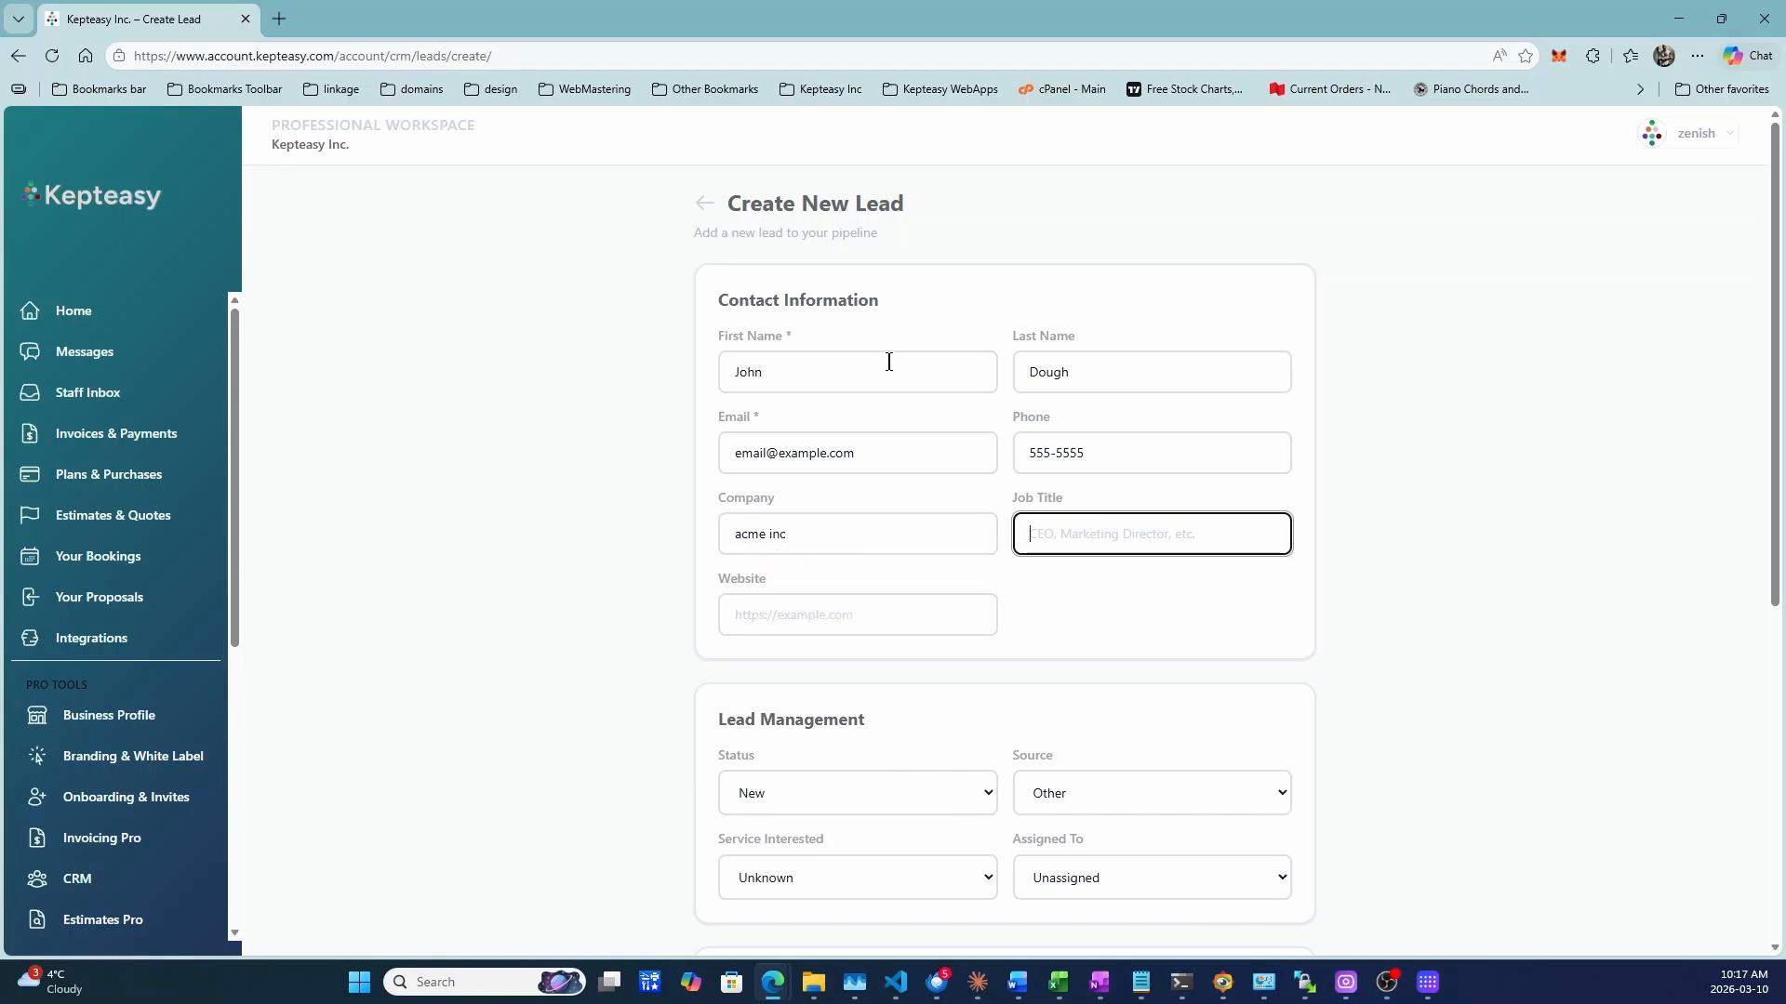
{"action": "type", "text": "founder"}
{"action": "key", "text": "Tab"}
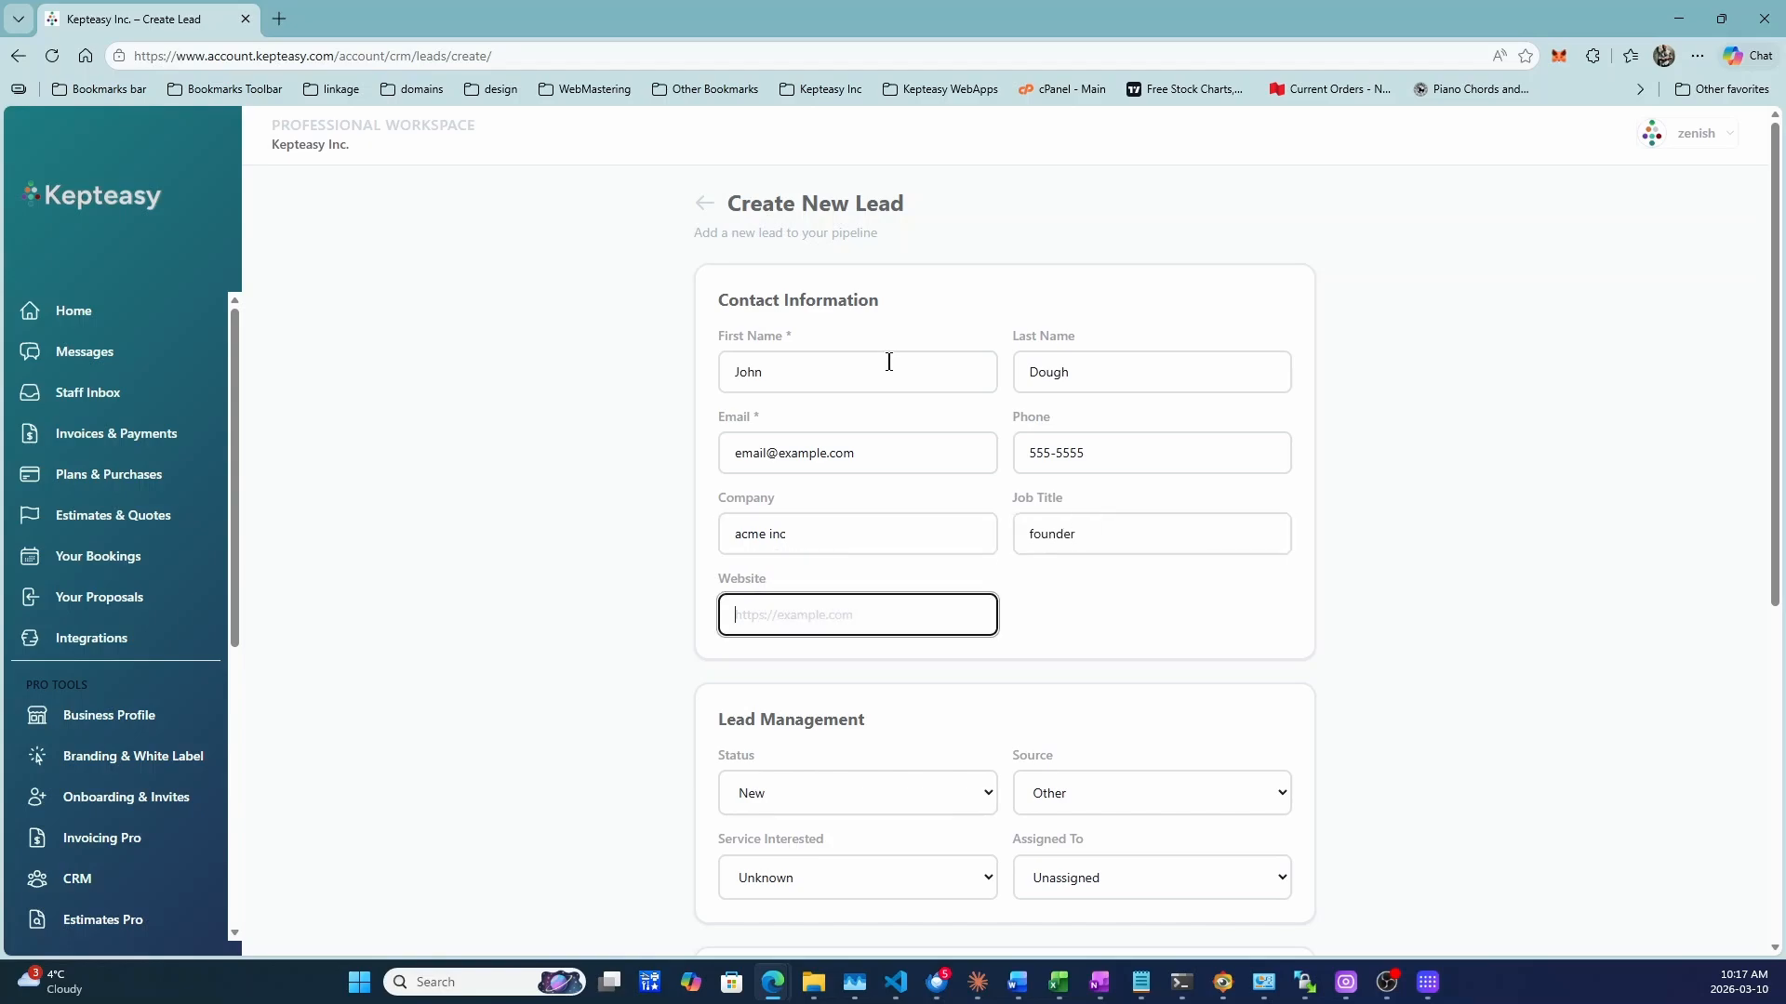
{"action": "type", "text": "h"}
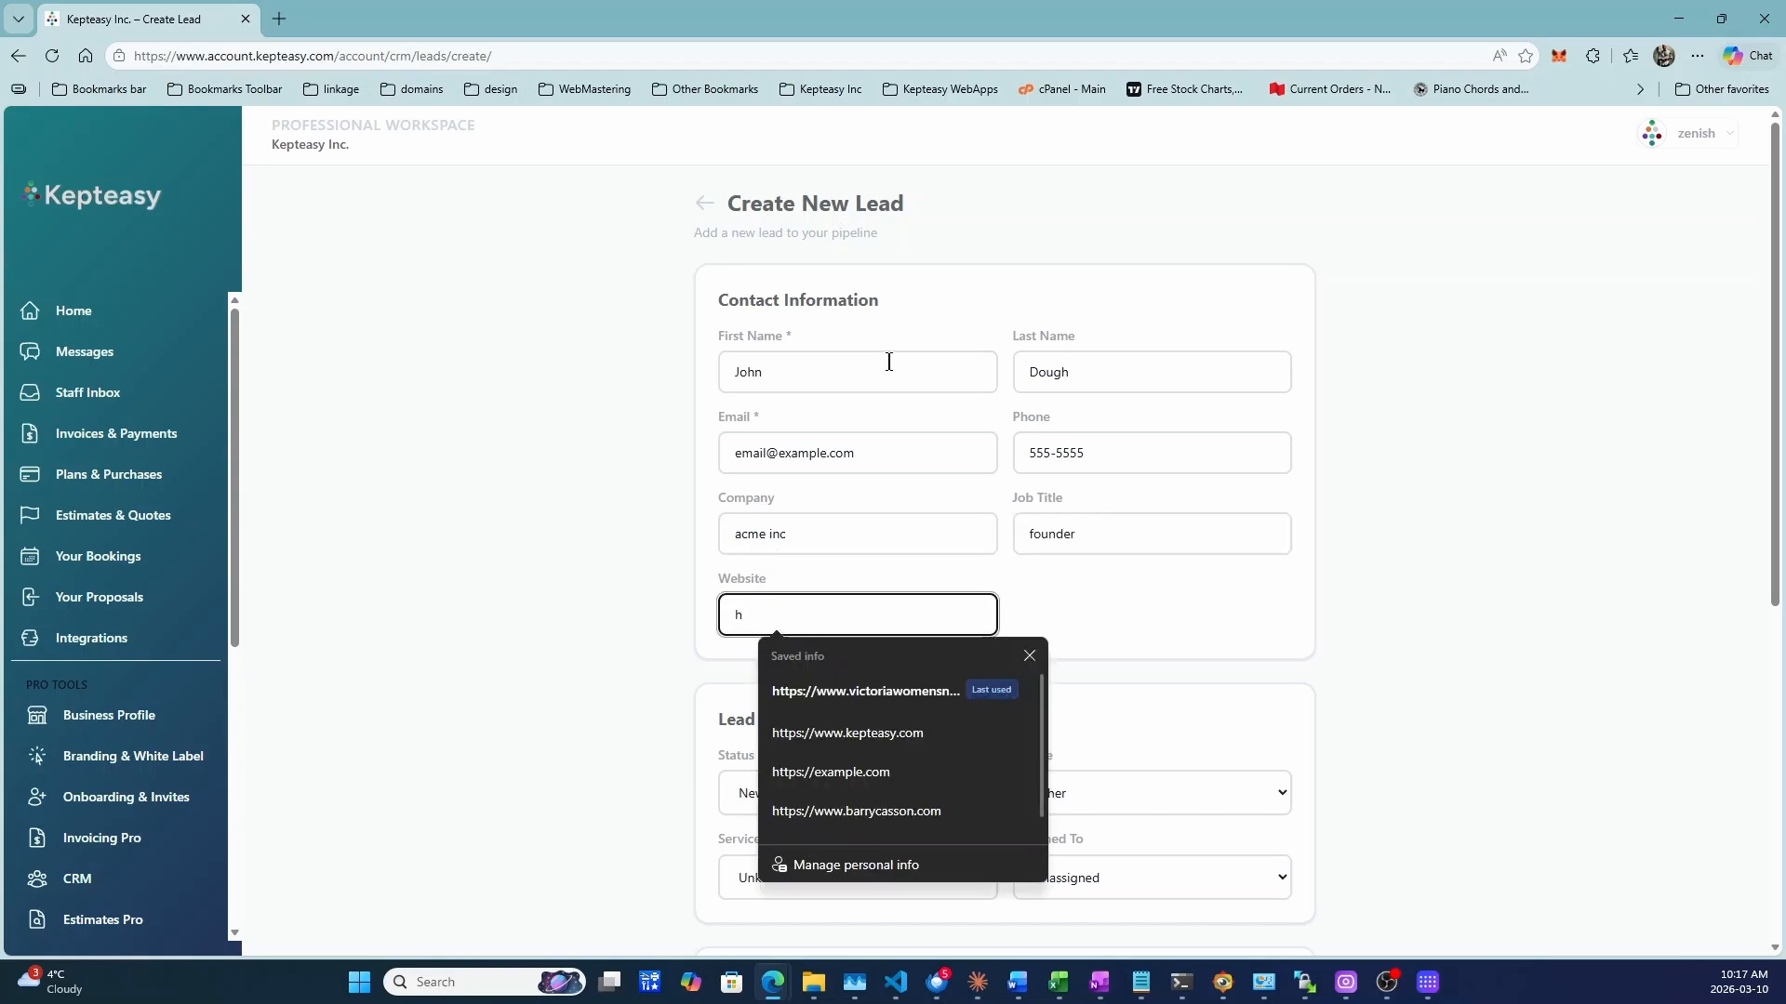
{"action": "key", "text": "Down"}
{"action": "key", "text": "Down"}
{"action": "key", "text": "Down"}
{"action": "key", "text": "Tab"}
Step: Set the lead's source to LinkedIn in the lead management details
{"action": "scroll", "coordinate": [897, 353], "scroll_direction": "down", "scroll_amount": 5}
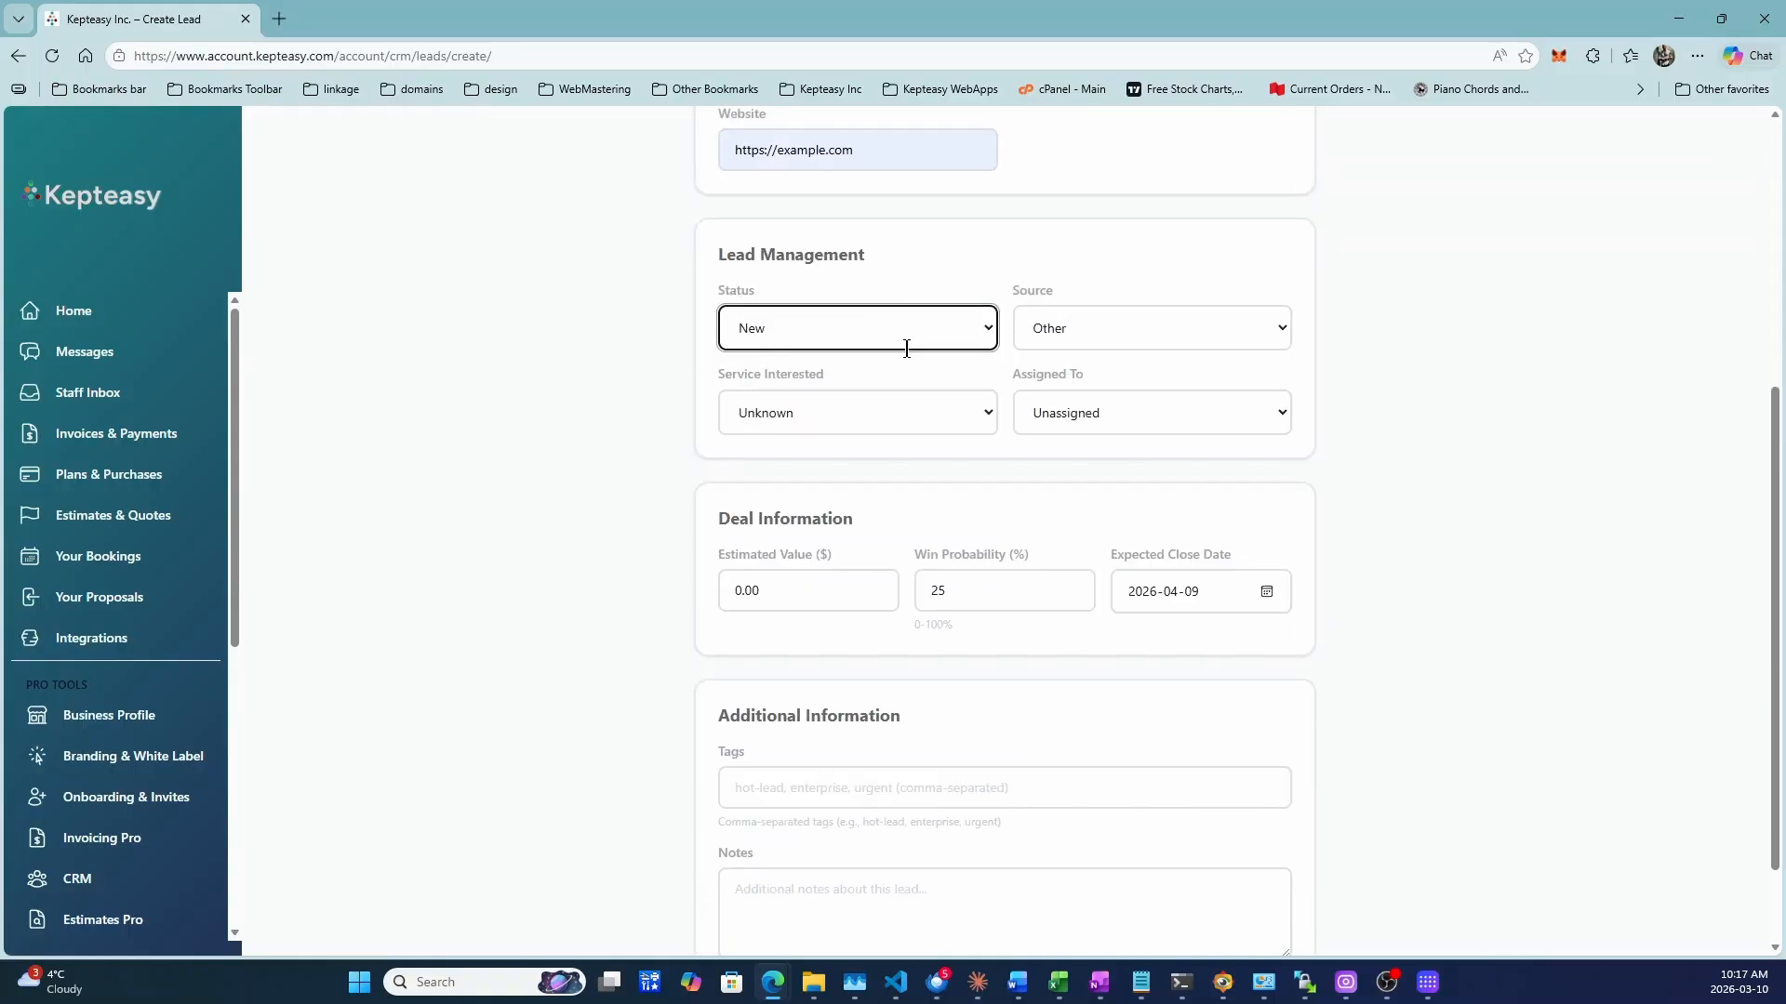
{"action": "left_click", "coordinate": [917, 330]}
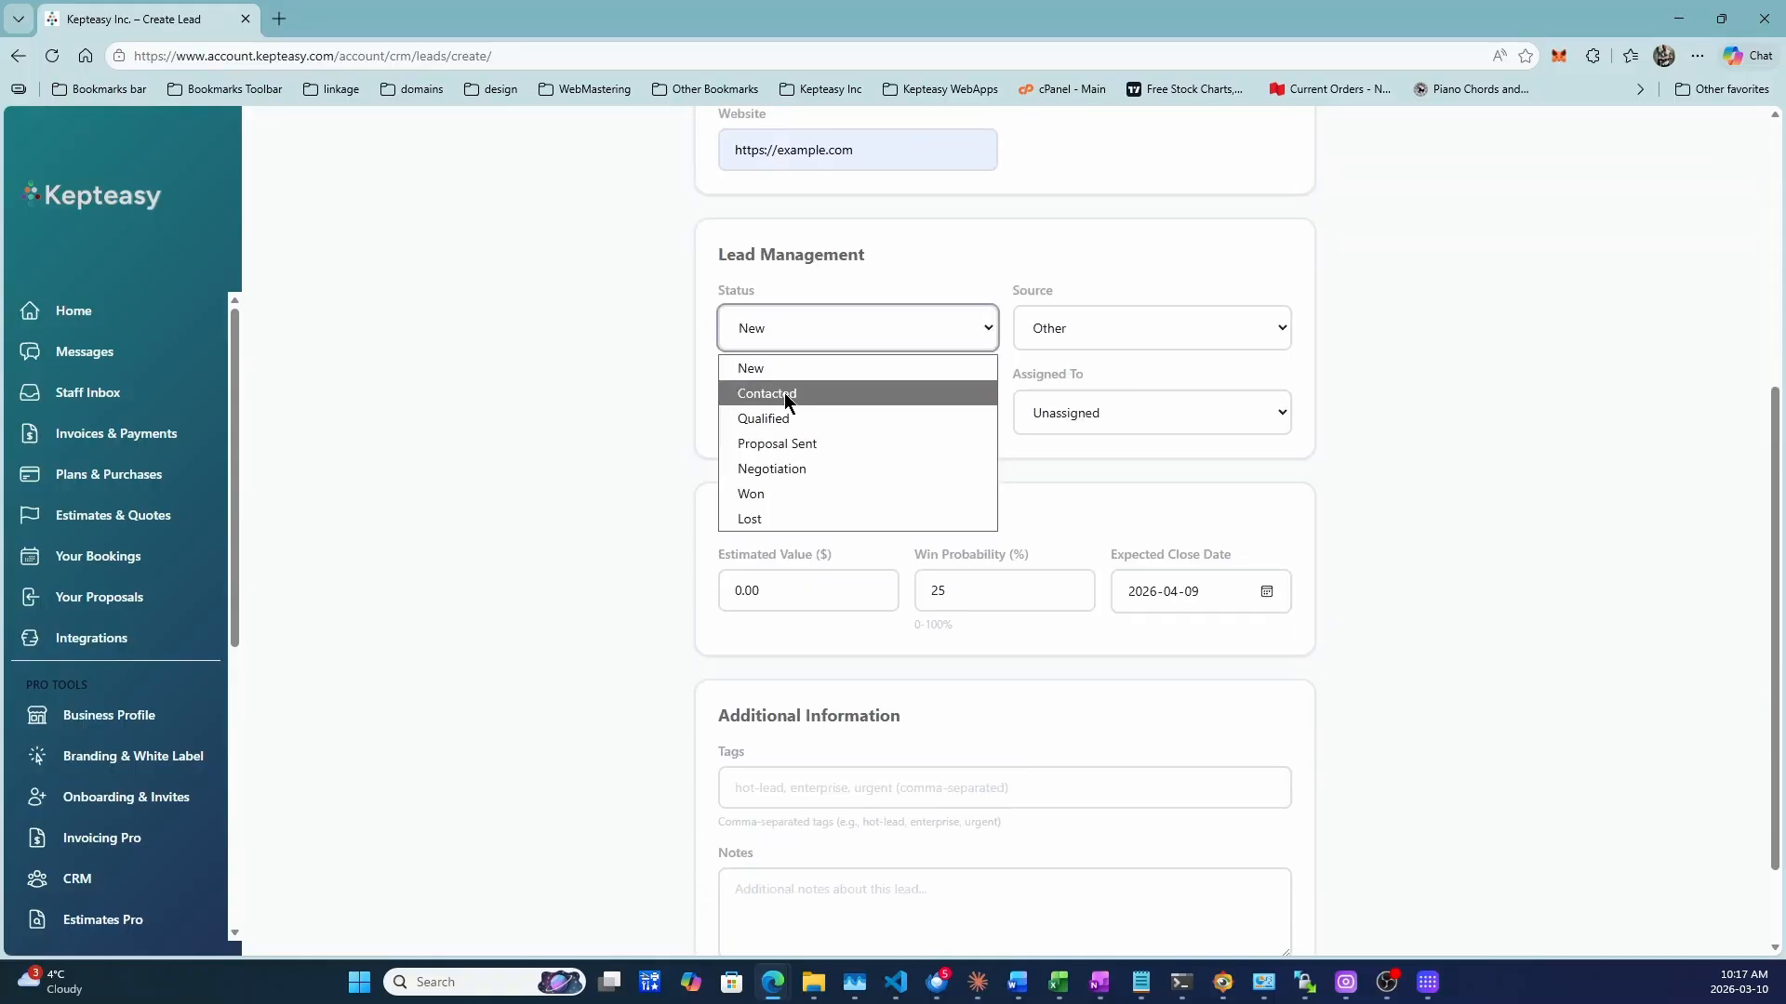
{"action": "left_click", "coordinate": [1115, 318]}
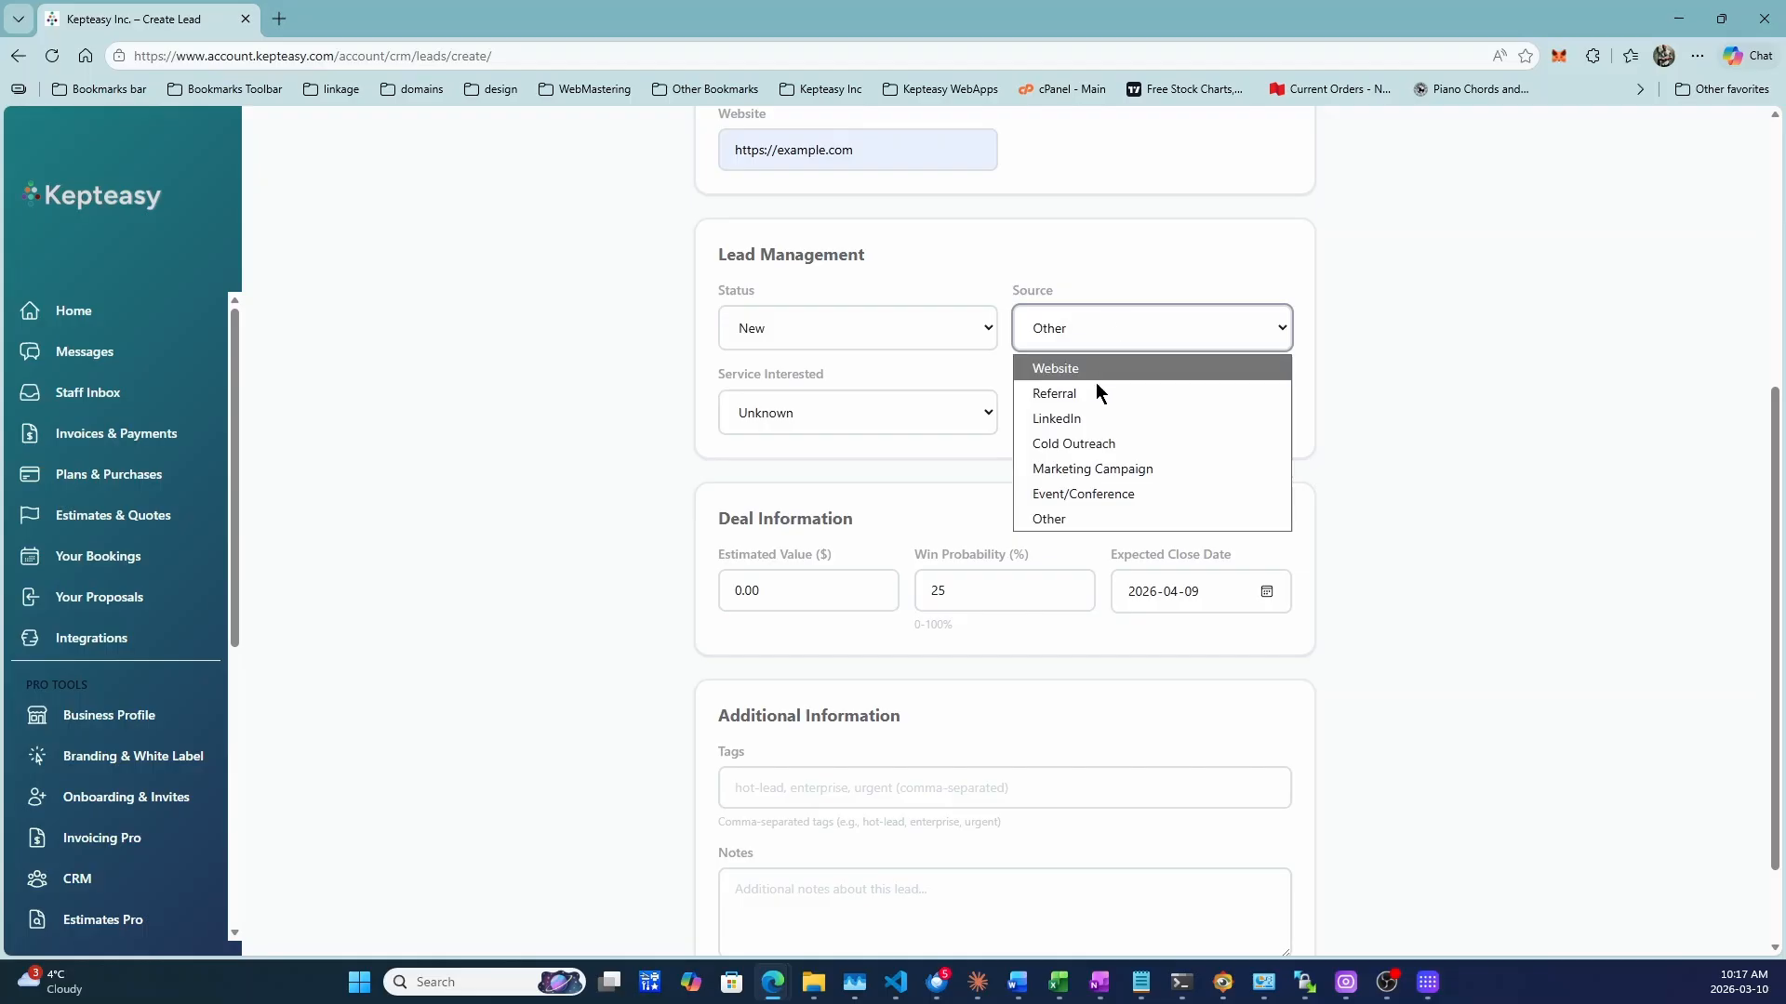
{"action": "left_click", "coordinate": [1083, 417]}
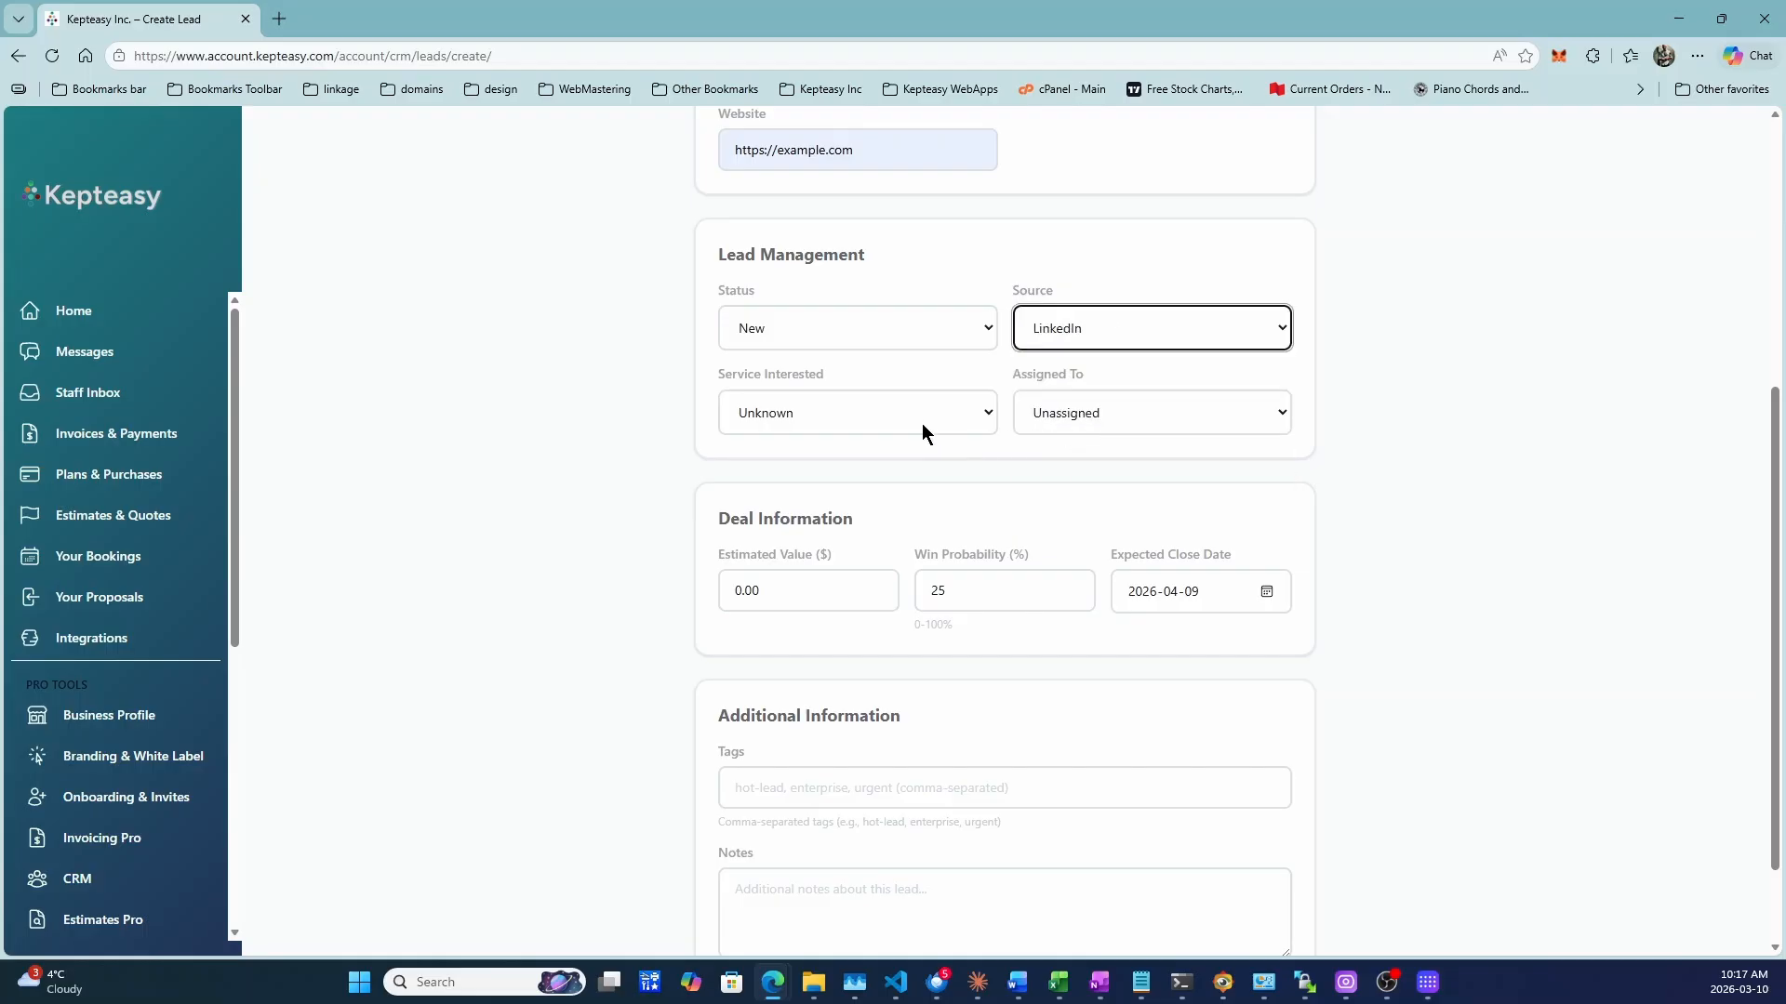
{"action": "left_click", "coordinate": [914, 409]}
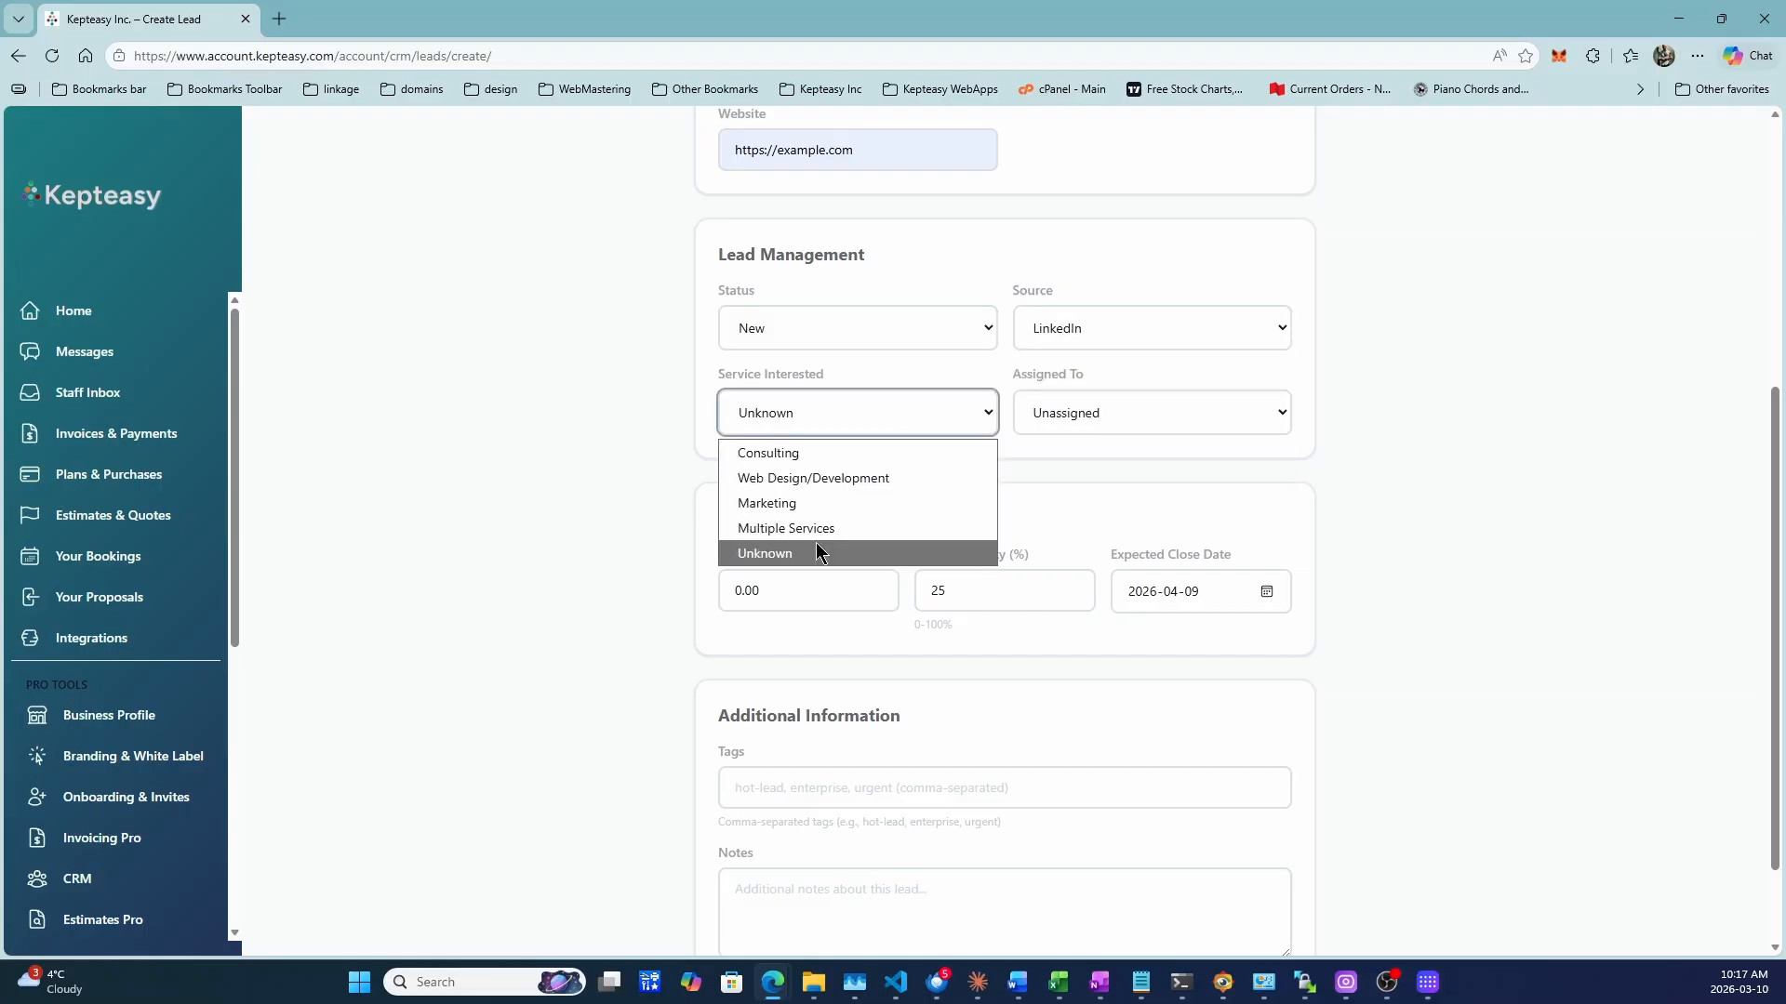
{"action": "left_click", "coordinate": [1086, 417]}
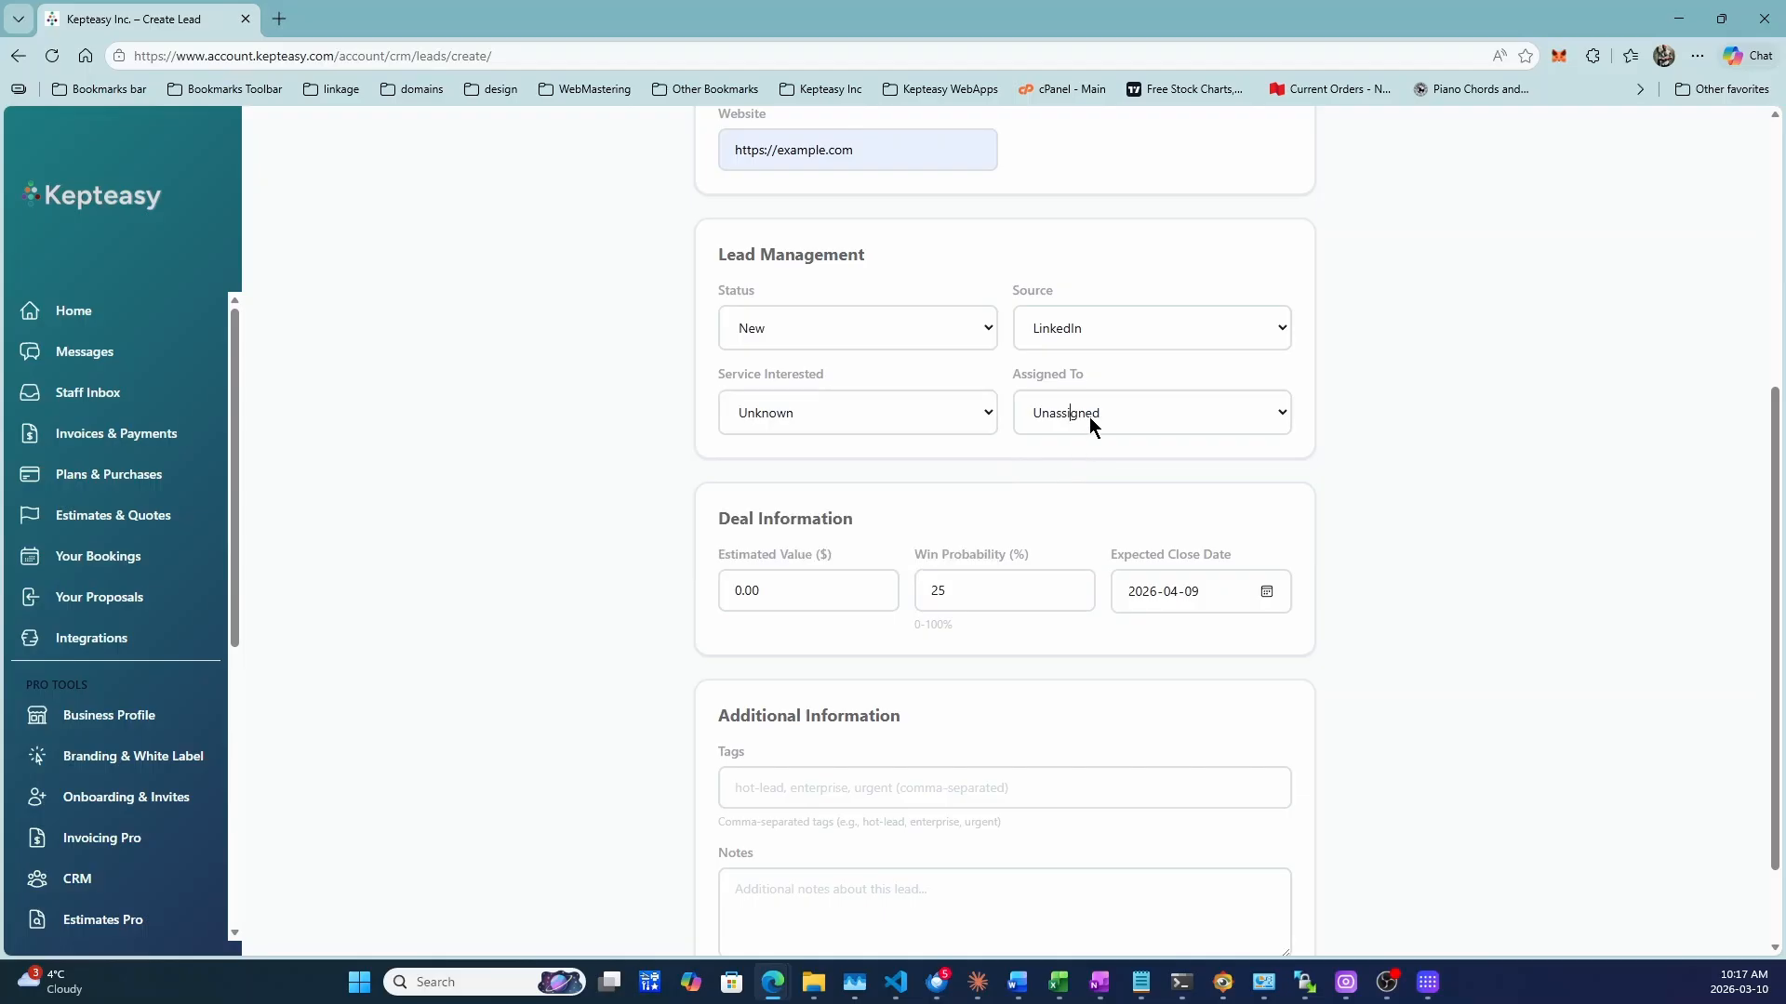
{"action": "left_click", "coordinate": [1086, 417]}
{"action": "left_click", "coordinate": [1346, 466]}
Step: Set the deal's win probability to 100% and its estimated value to $5000
{"action": "scroll", "coordinate": [1252, 526], "scroll_direction": "down", "scroll_amount": 1}
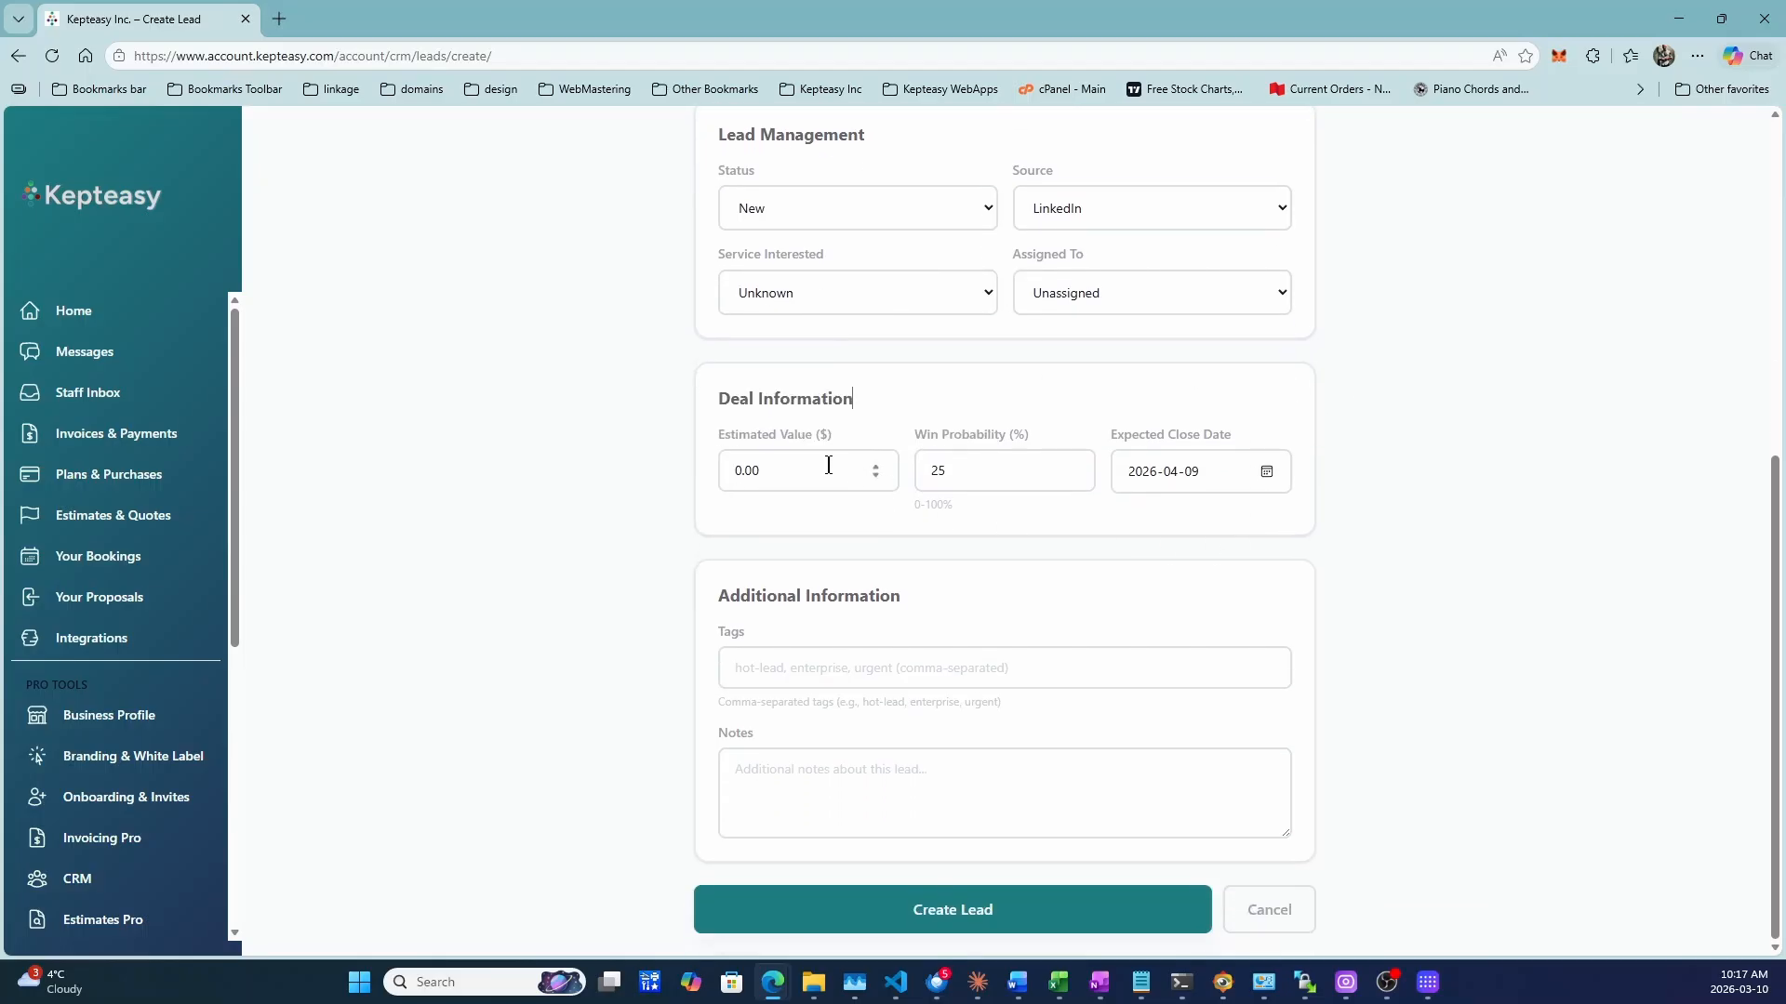
{"action": "left_click", "coordinate": [817, 458]}
{"action": "left_click", "coordinate": [978, 468]}
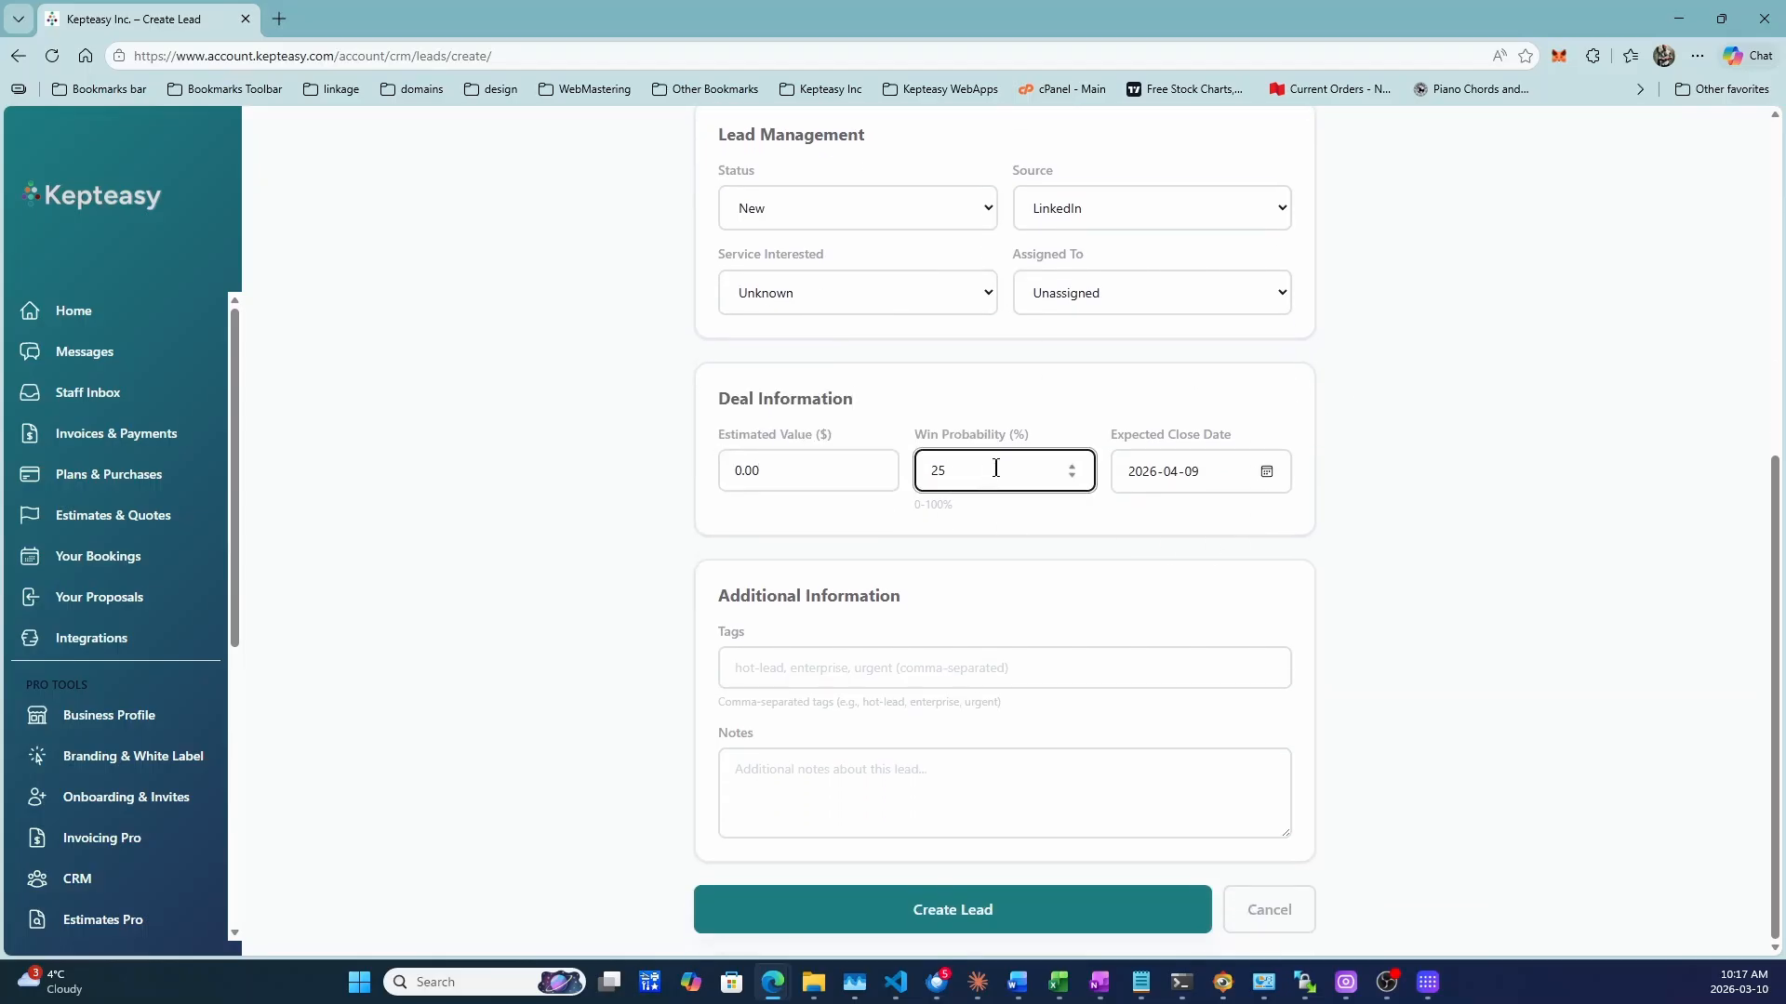
{"action": "double_click", "coordinate": [995, 467]}
{"action": "type", "text": "100"}
{"action": "key", "text": "shift+Tab"}
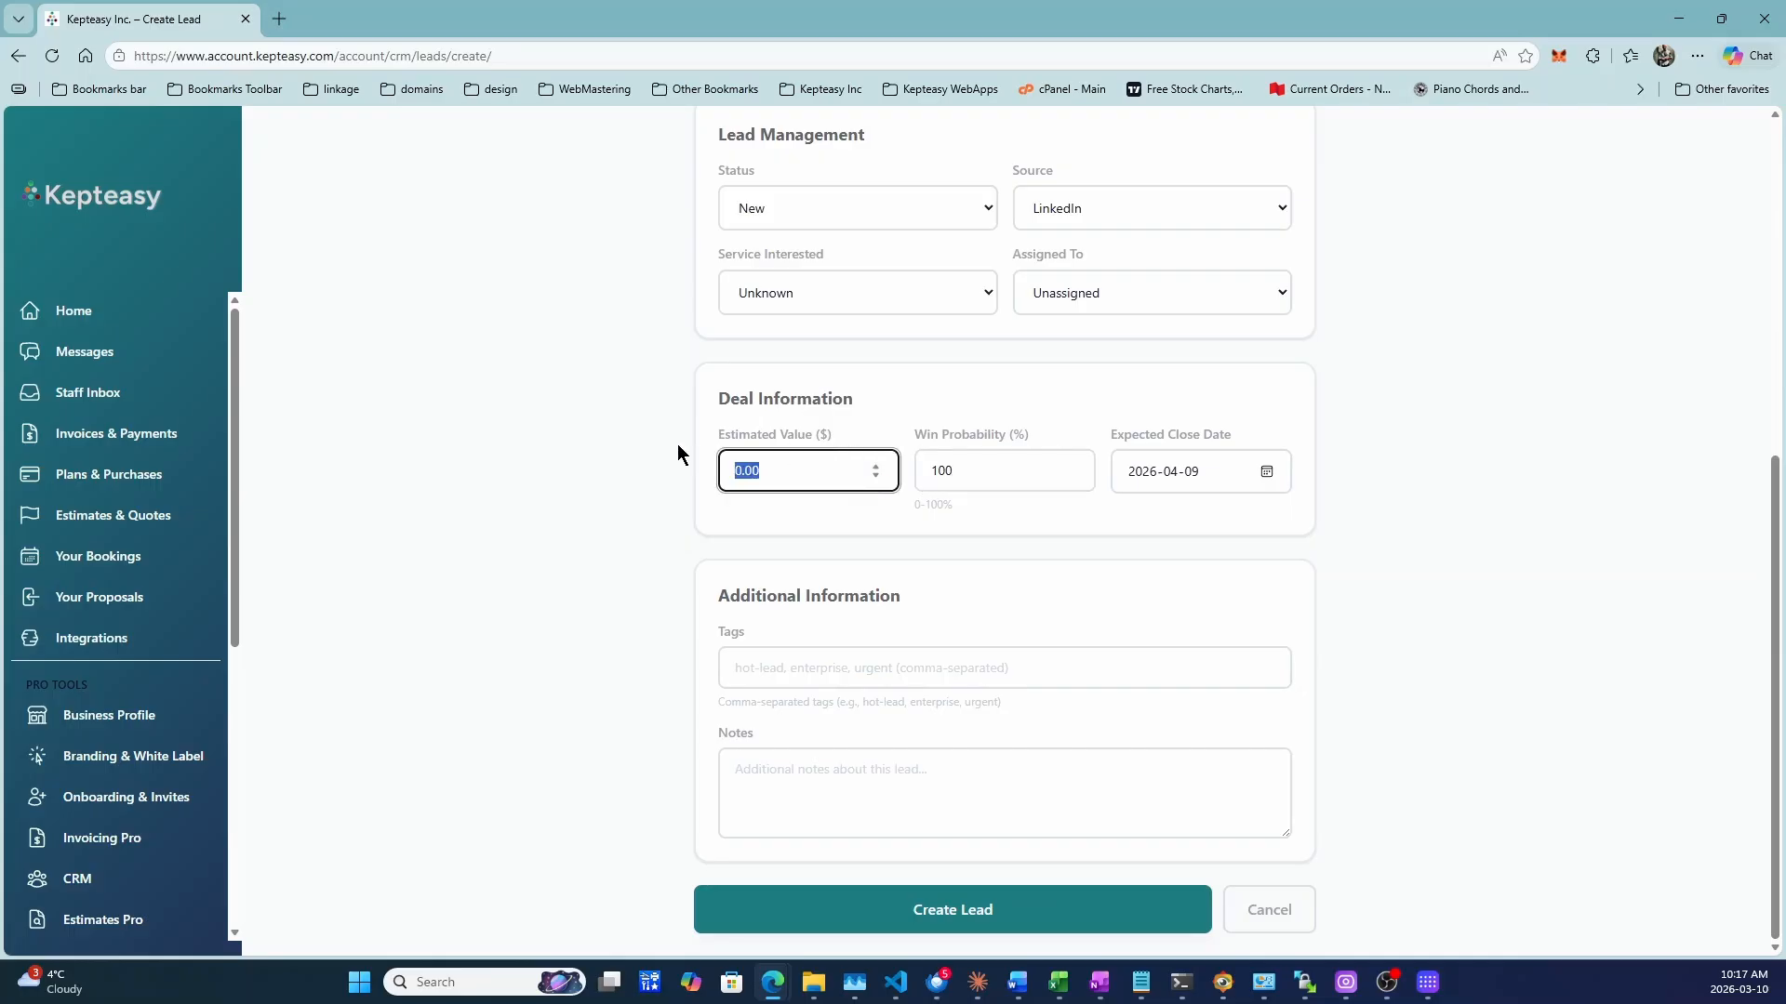
{"action": "type", "text": "5000"}
Step: Add the tag "hot-lead" and the note "here are som enotes" to the lead
{"action": "left_click", "coordinate": [786, 668]}
{"action": "left_click", "coordinate": [893, 642]}
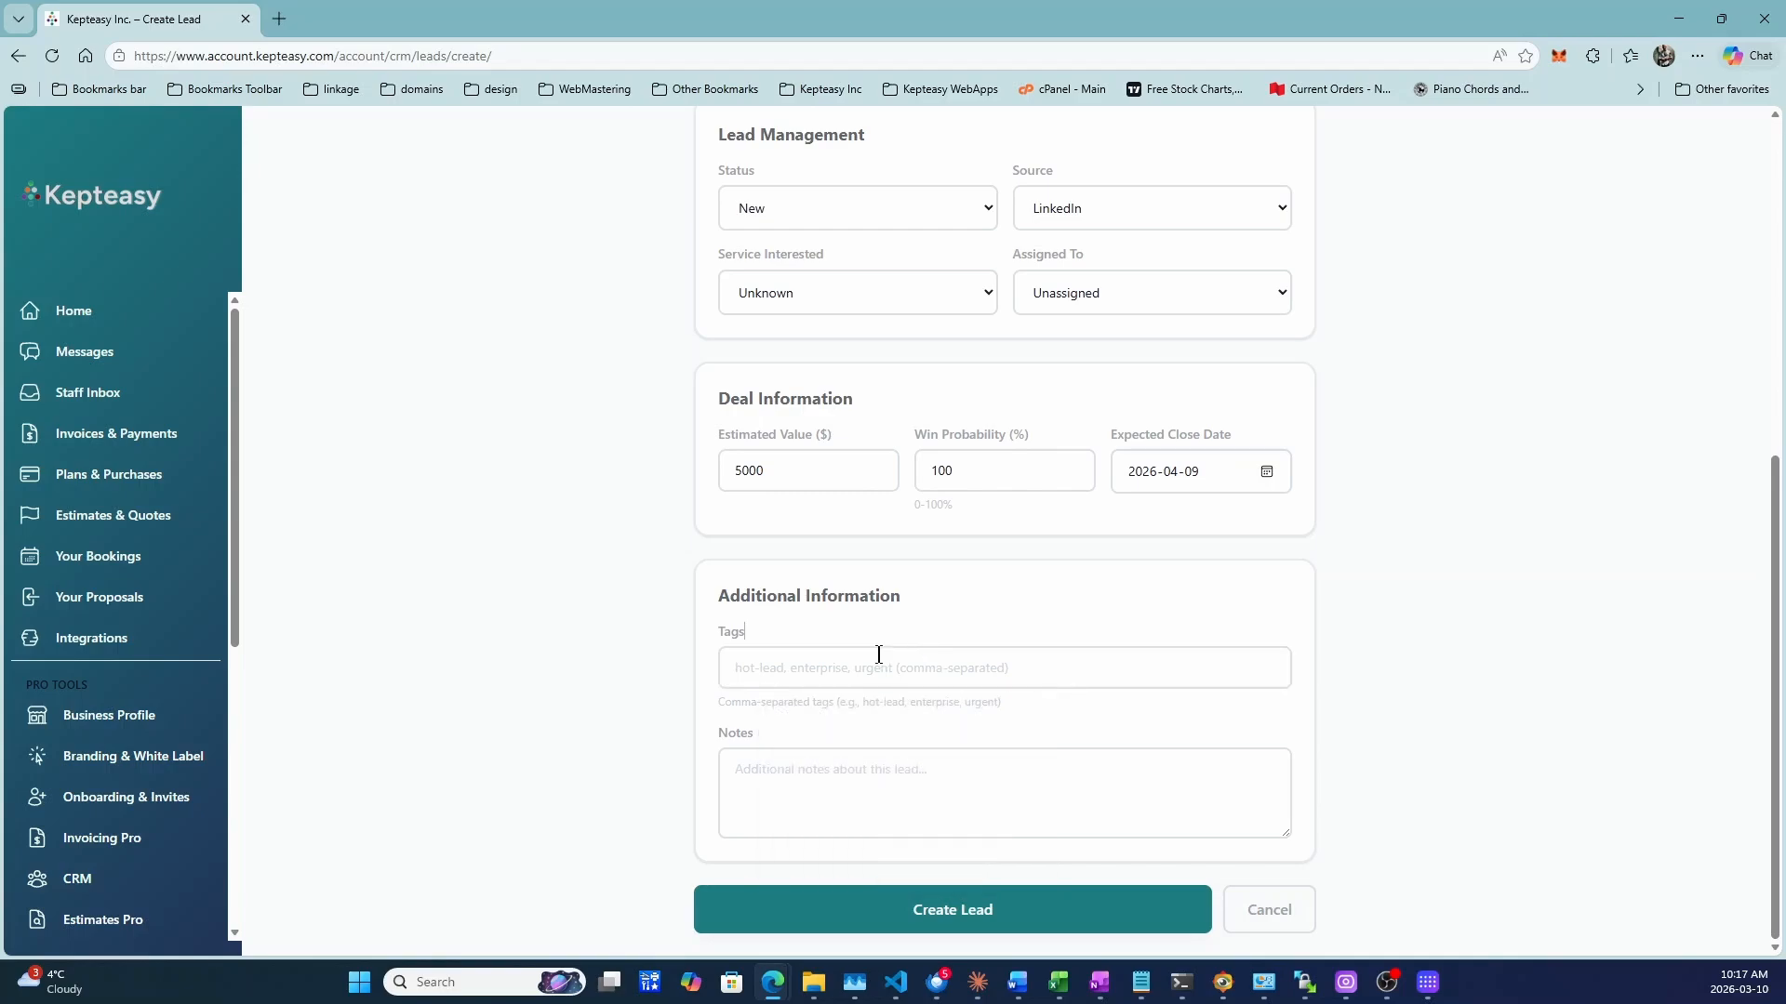
{"action": "left_click", "coordinate": [861, 667]}
{"action": "type", "text": "hot-lead"}
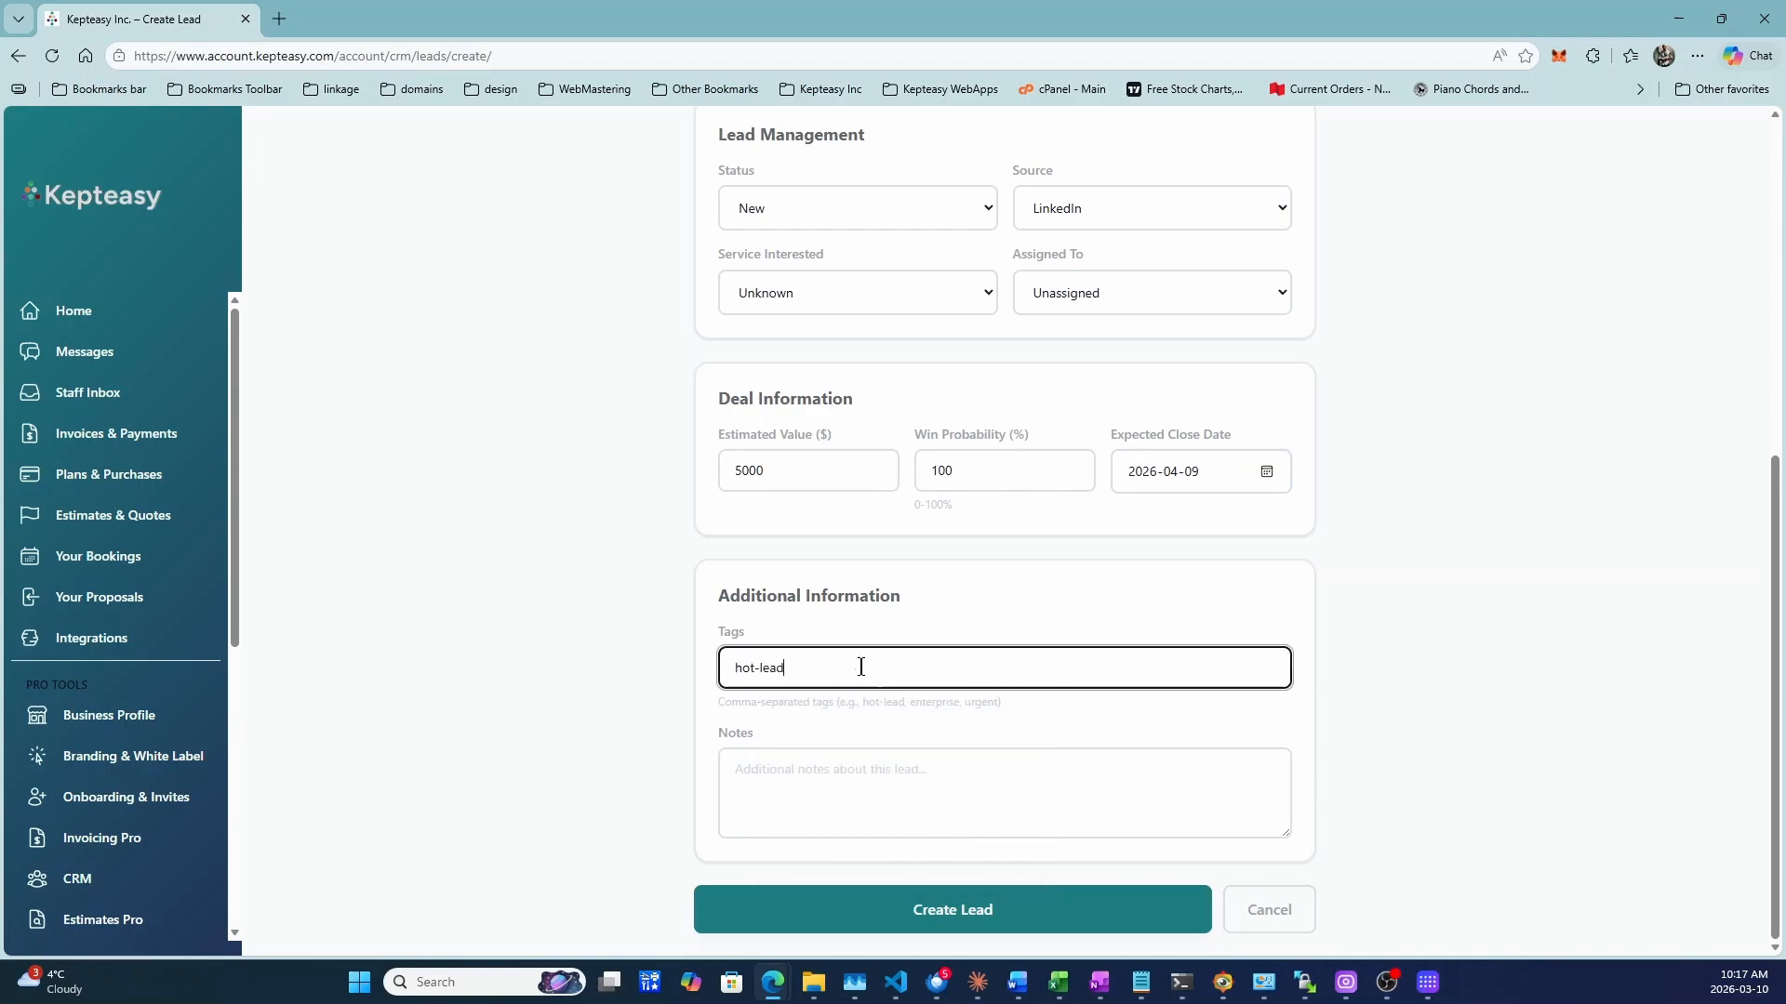
{"action": "left_click", "coordinate": [850, 778]}
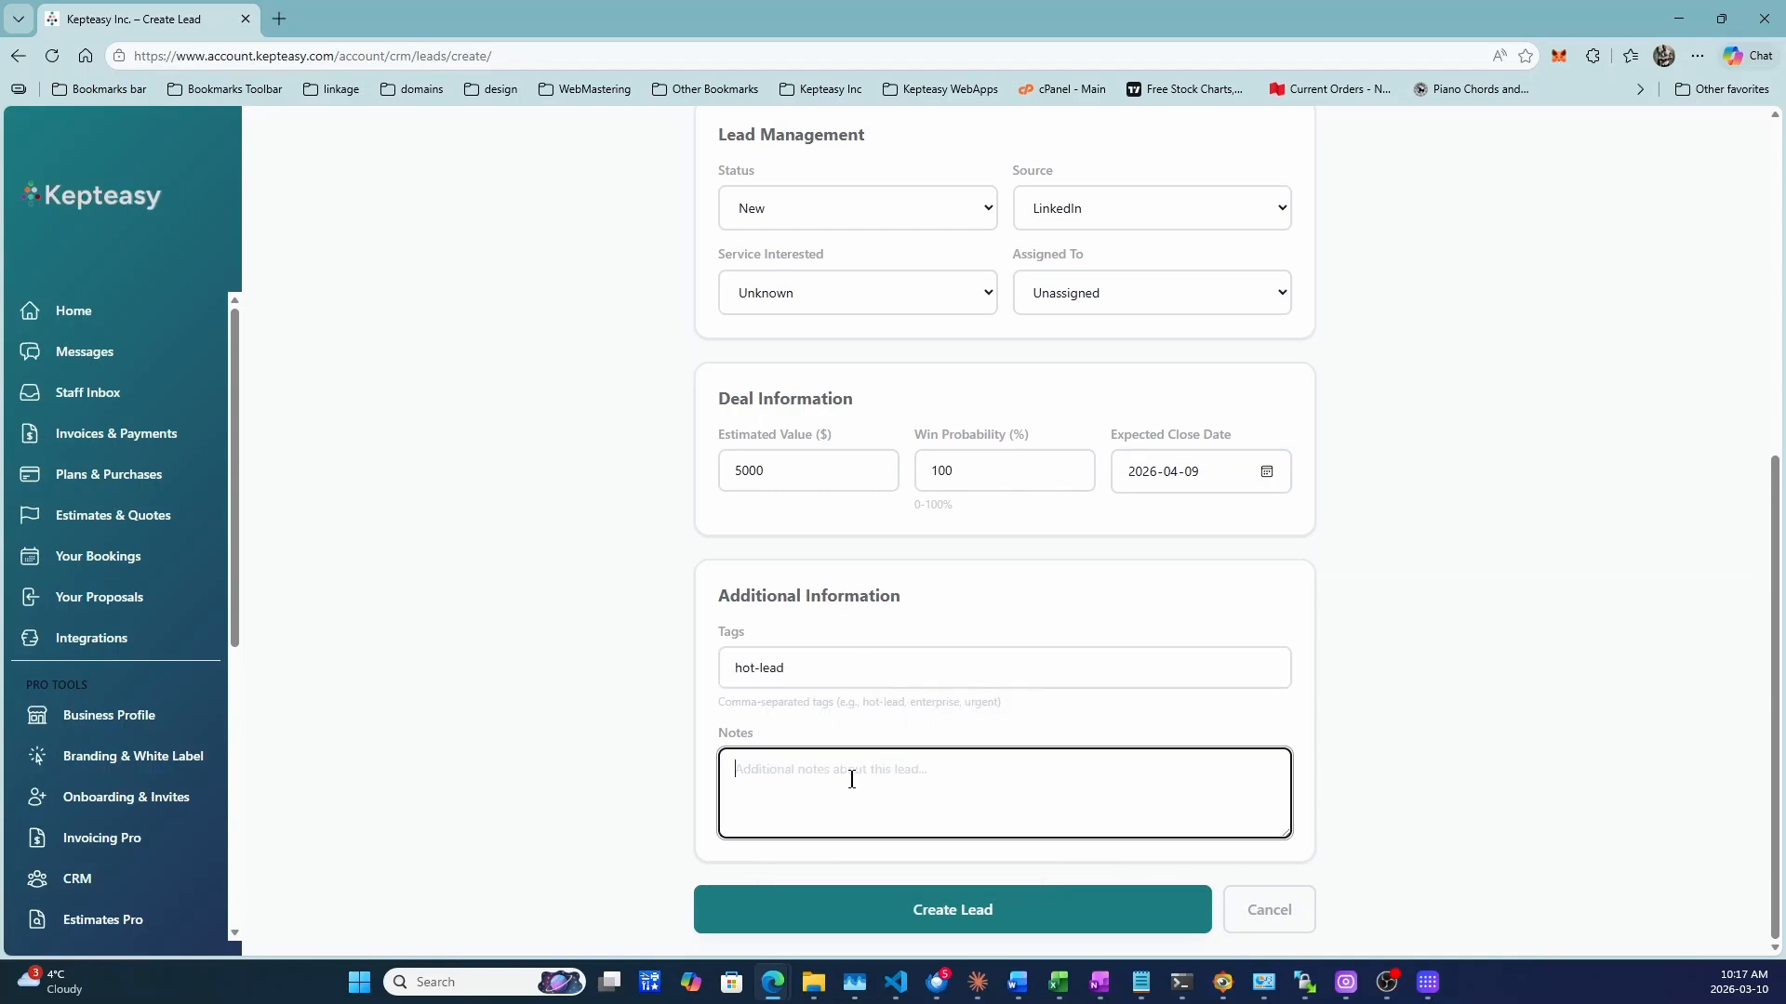
{"action": "type", "text": "here are som enotes"}
Step: Check the lead's status options and create the lead
{"action": "scroll", "coordinate": [933, 586], "scroll_direction": "up", "scroll_amount": 3}
{"action": "left_click", "coordinate": [946, 486]}
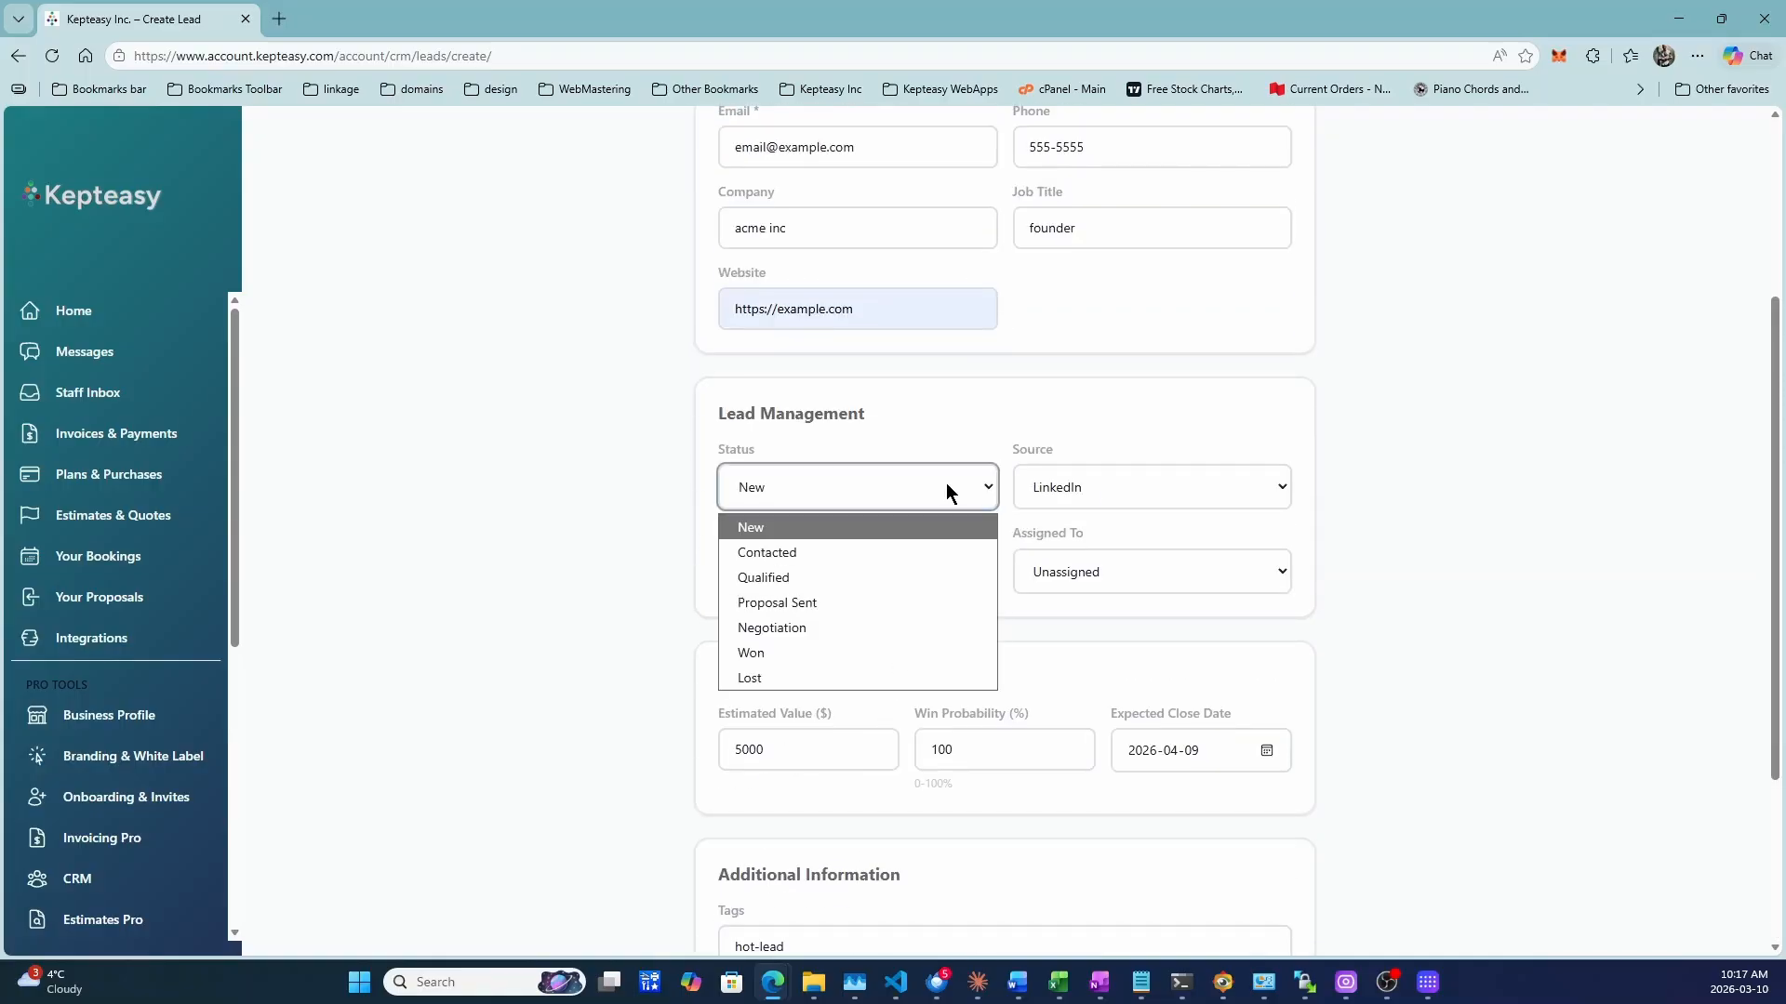
{"action": "left_click", "coordinate": [1509, 443]}
{"action": "scroll", "coordinate": [1530, 705], "scroll_direction": "down", "scroll_amount": 3}
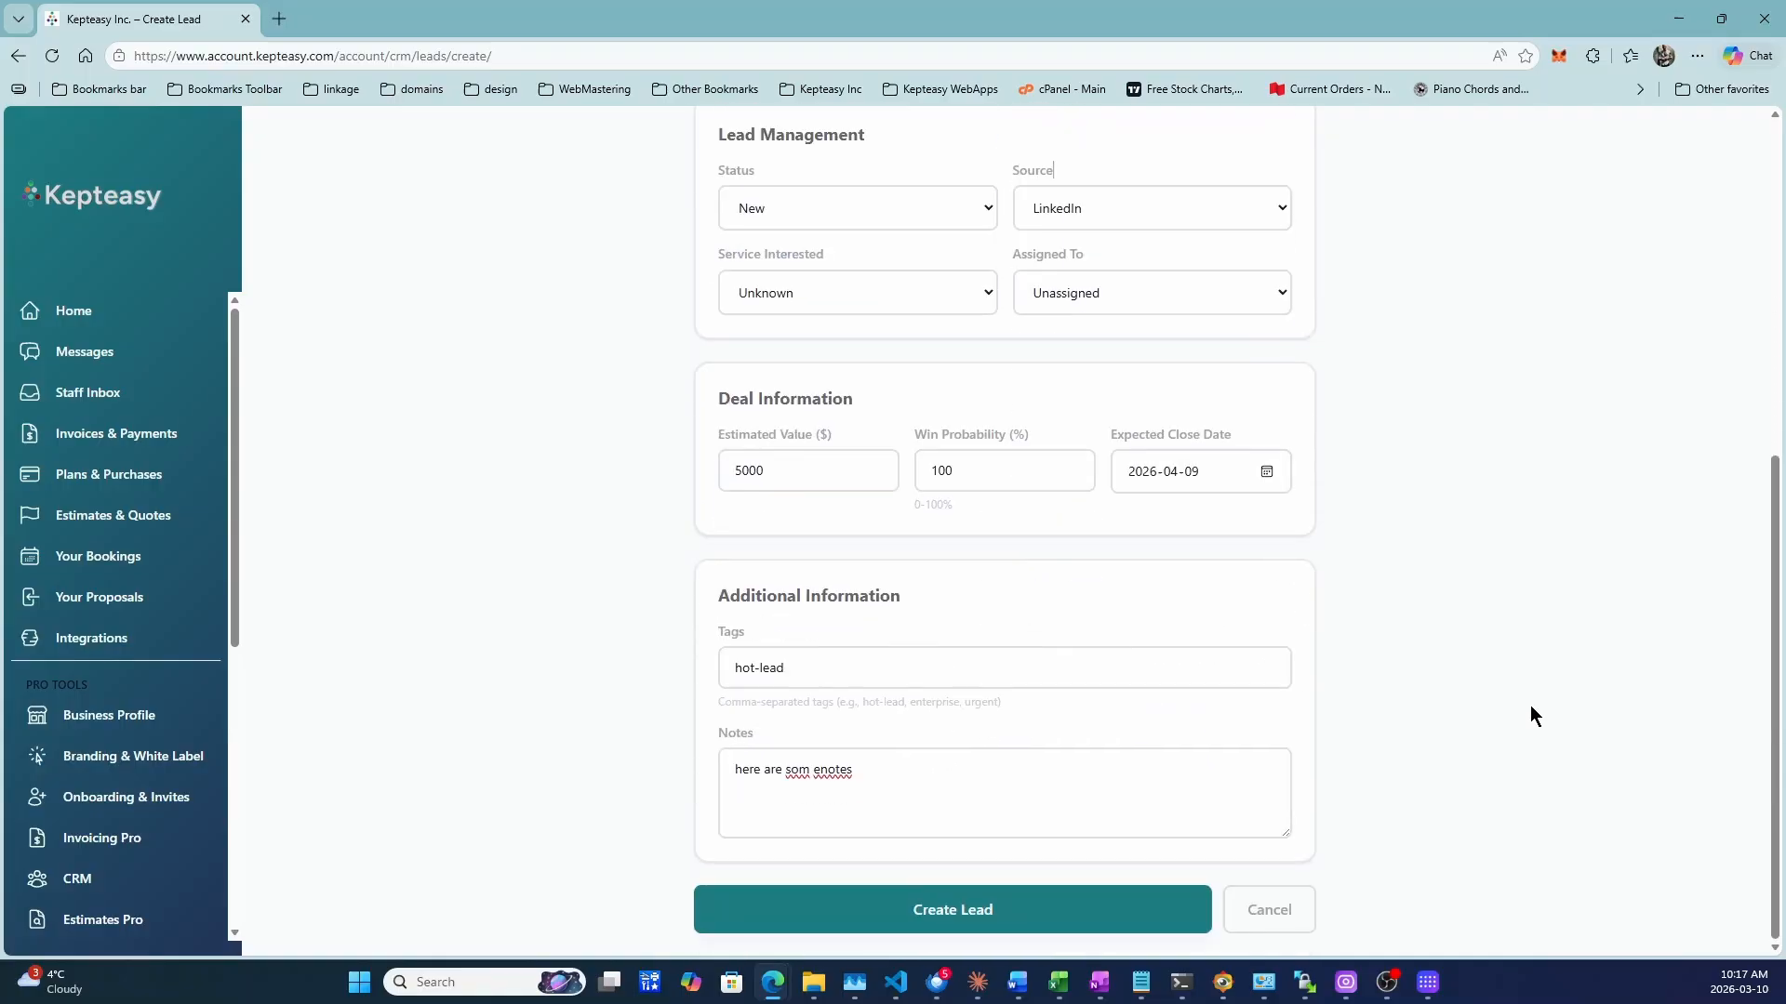
{"action": "left_click", "coordinate": [1012, 912]}
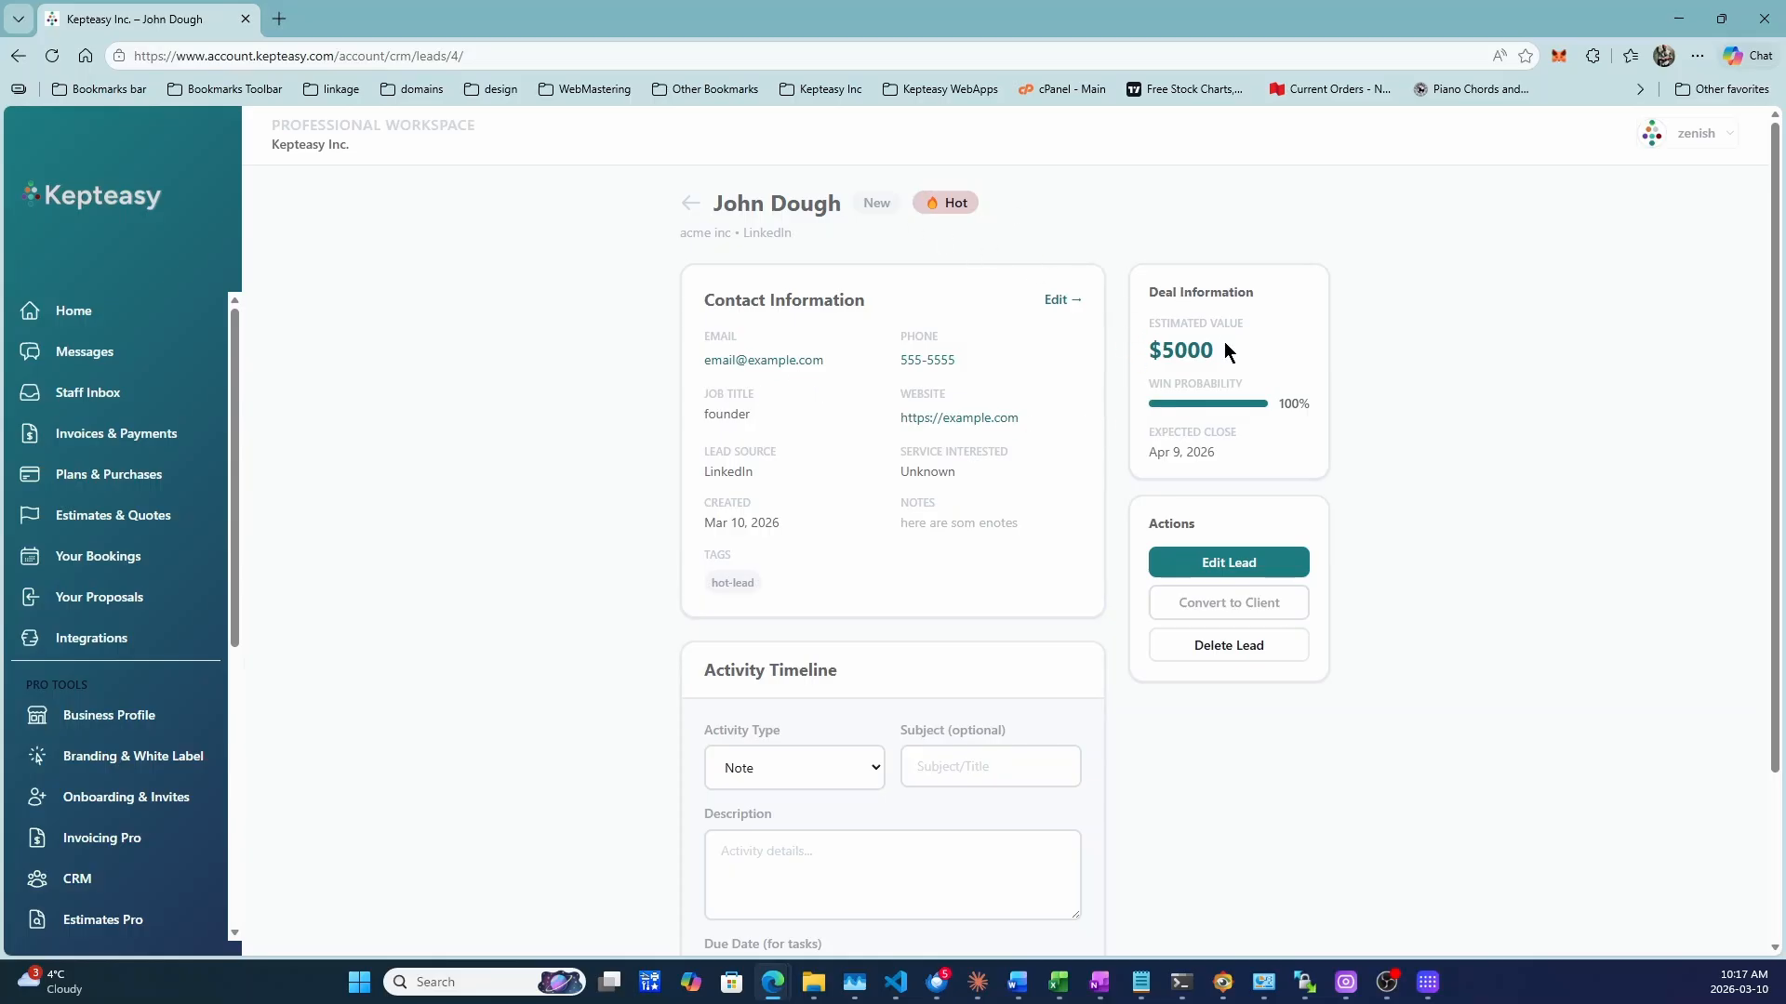
Step: Look over the new lead's record and the activity types offered in its activity timeline
{"action": "scroll", "coordinate": [1067, 307], "scroll_direction": "down", "scroll_amount": 2}
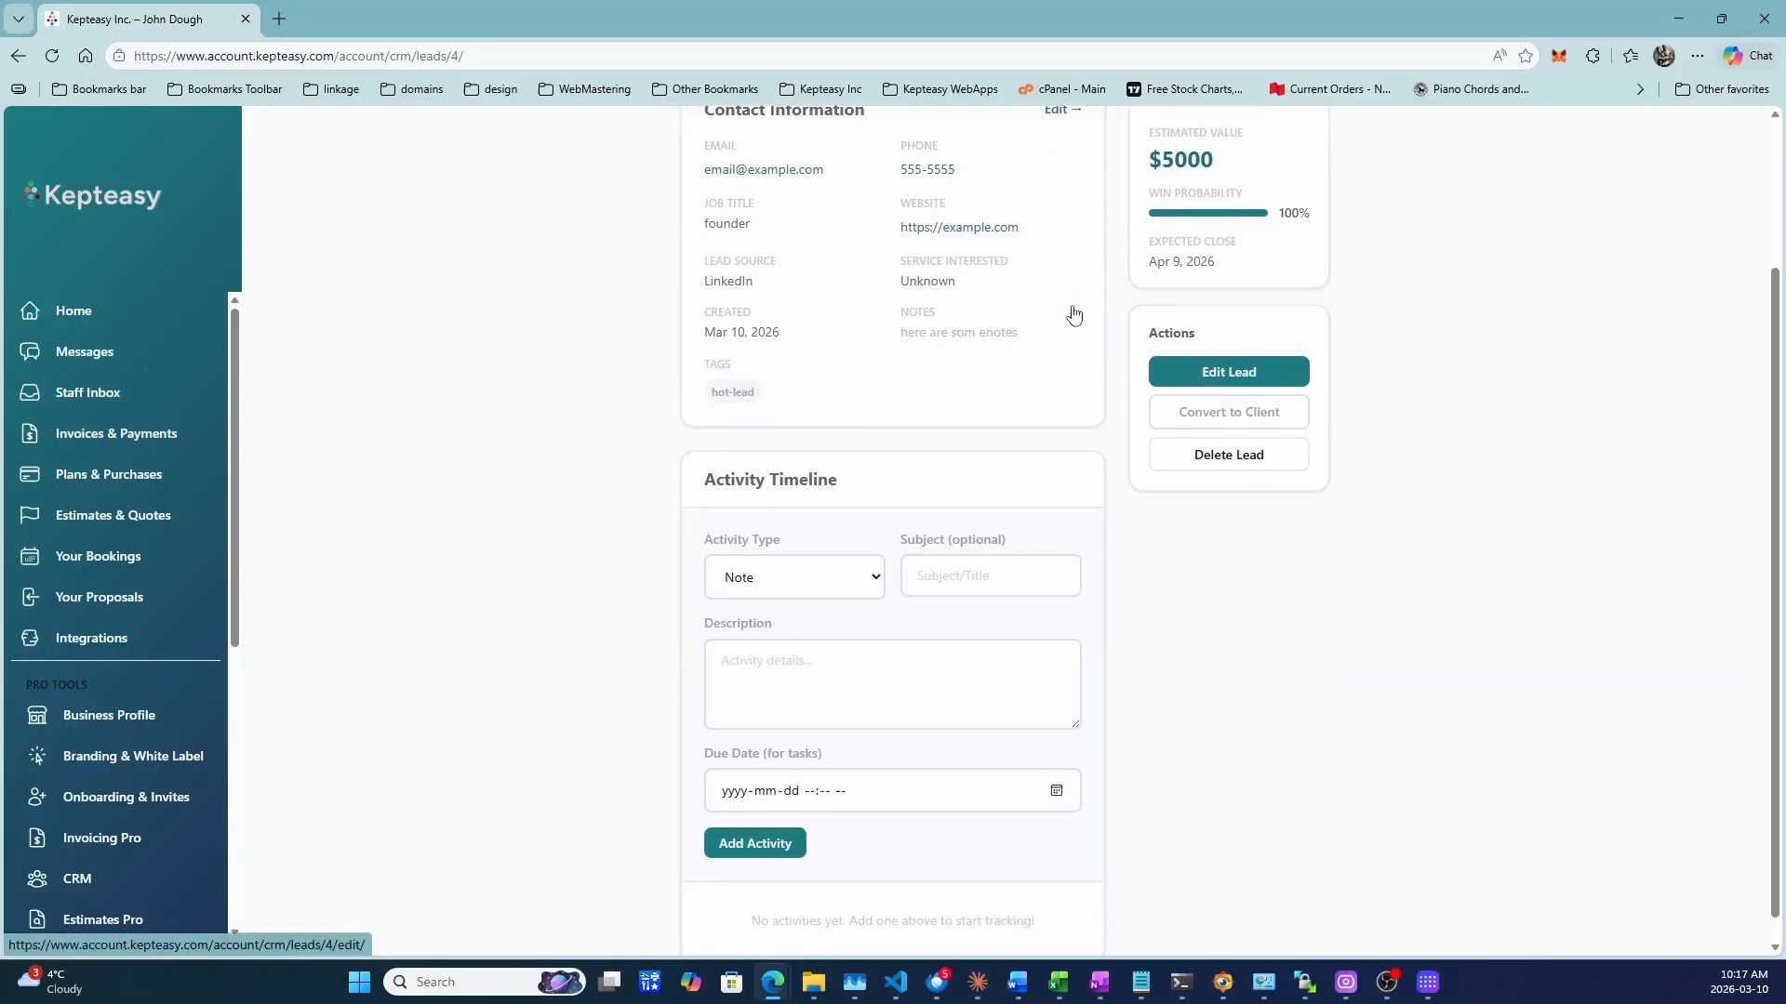
{"action": "left_click", "coordinate": [801, 549]}
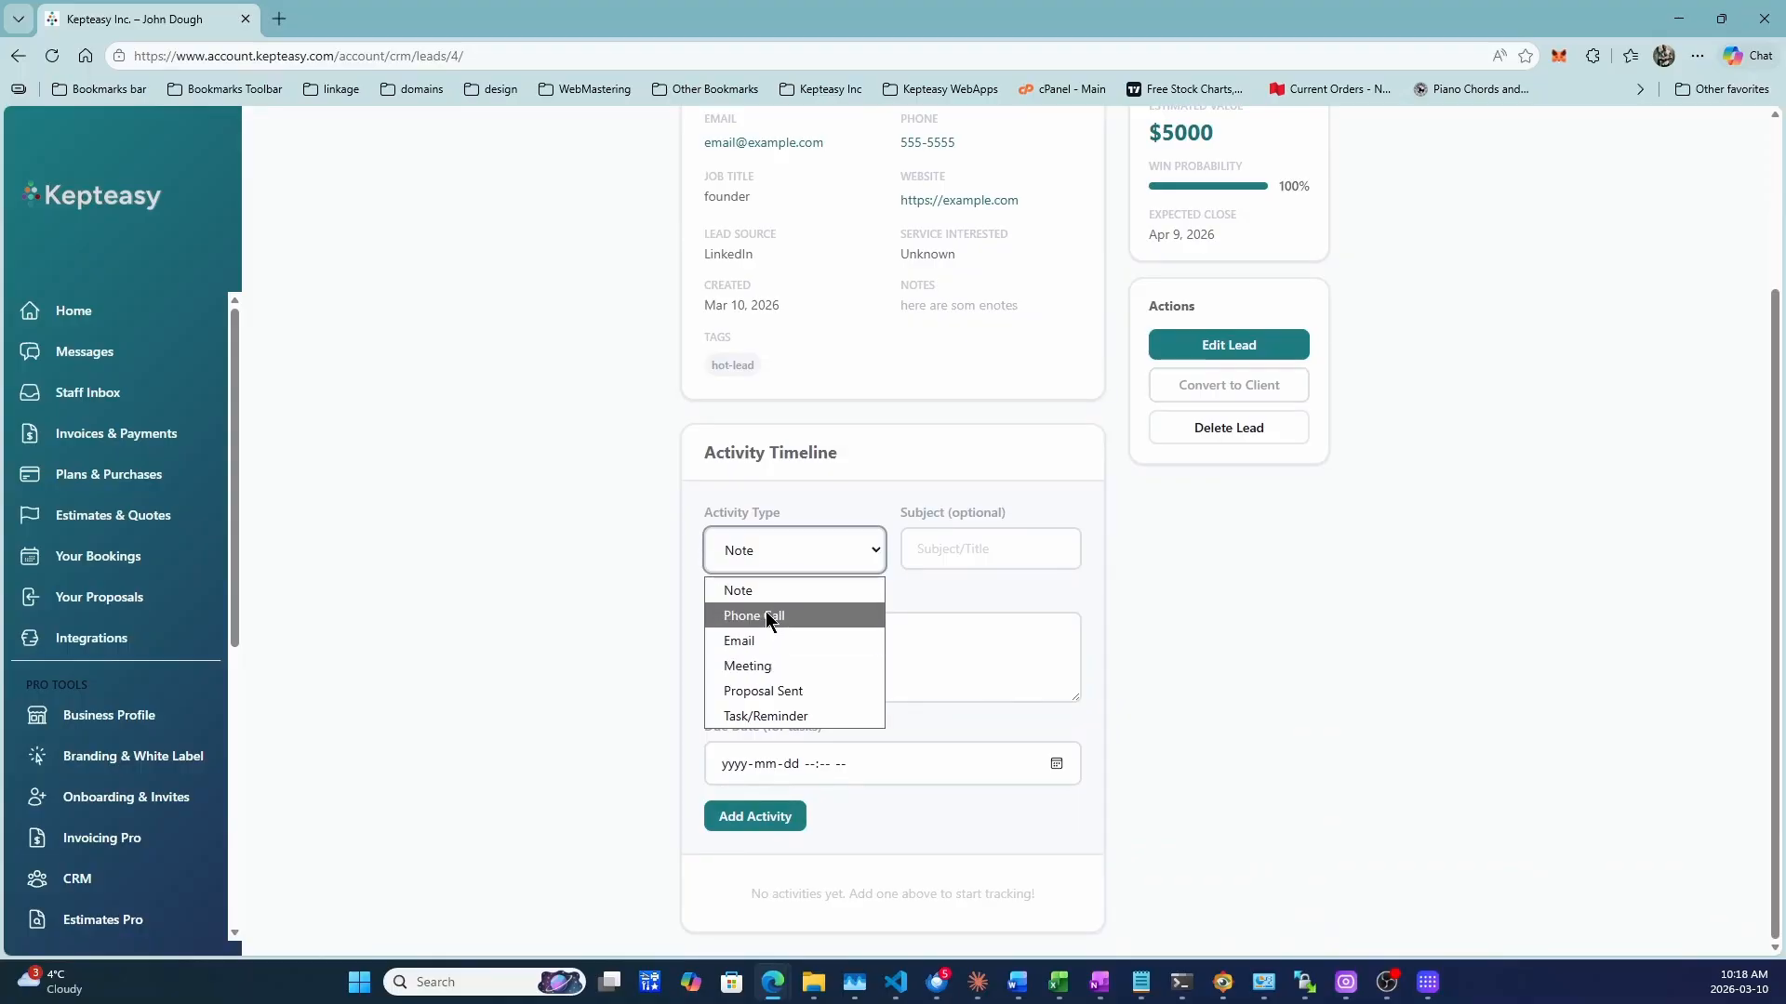
{"action": "left_click", "coordinate": [1181, 768]}
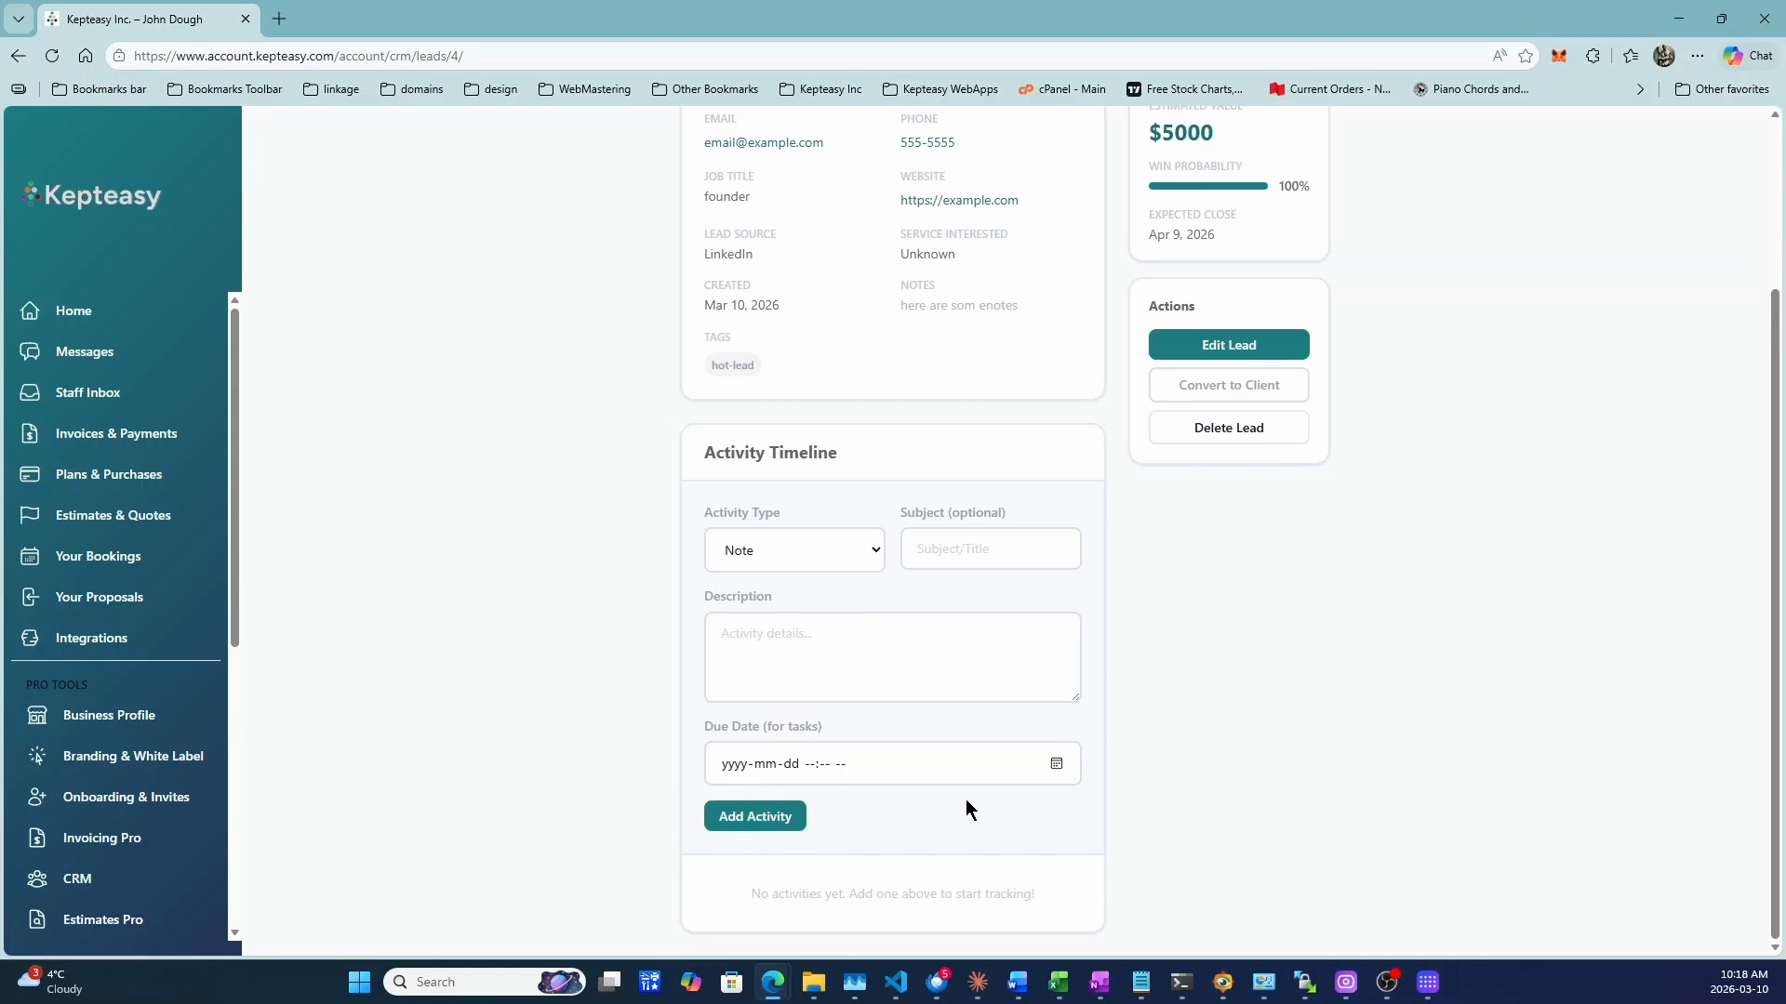
{"action": "scroll", "coordinate": [1228, 727], "scroll_direction": "up", "scroll_amount": 2}
{"action": "scroll", "coordinate": [950, 721], "scroll_direction": "down", "scroll_amount": 2}
{"action": "scroll", "coordinate": [950, 721], "scroll_direction": "up", "scroll_amount": 3}
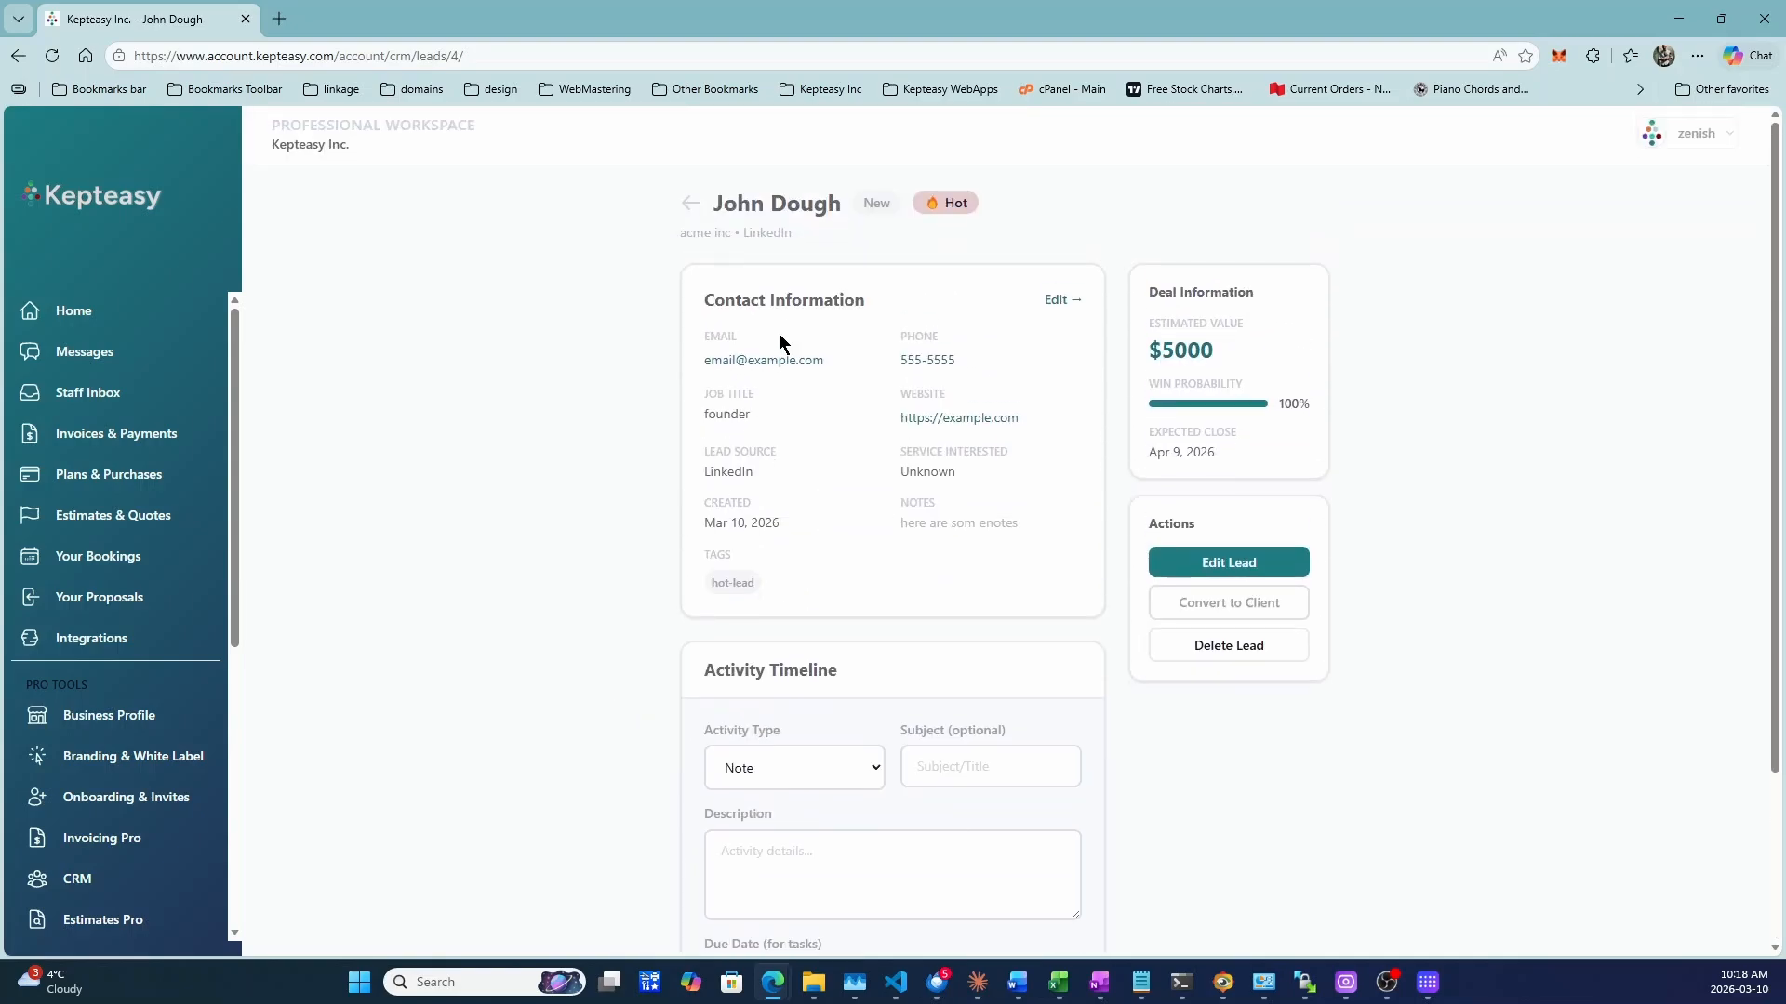
Step: Go to the leads list, view the acme inc lead's record from there, and return to the list
{"action": "left_click", "coordinate": [693, 203]}
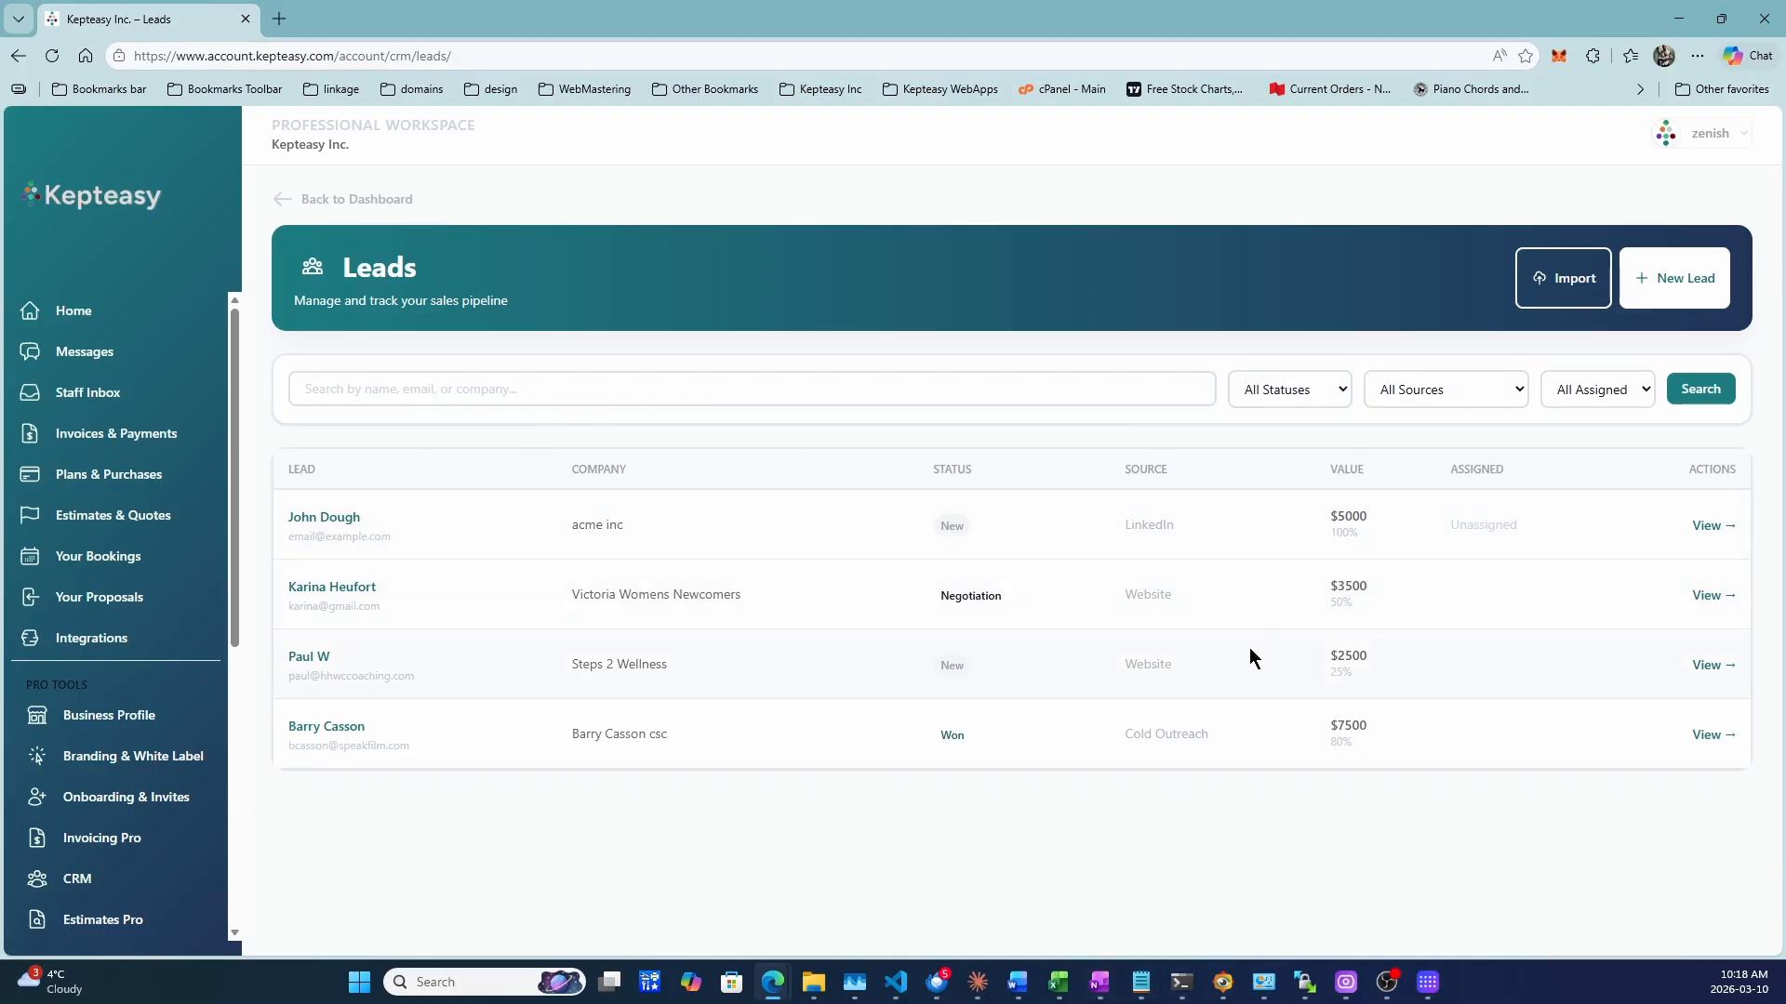
{"action": "left_click", "coordinate": [1714, 526]}
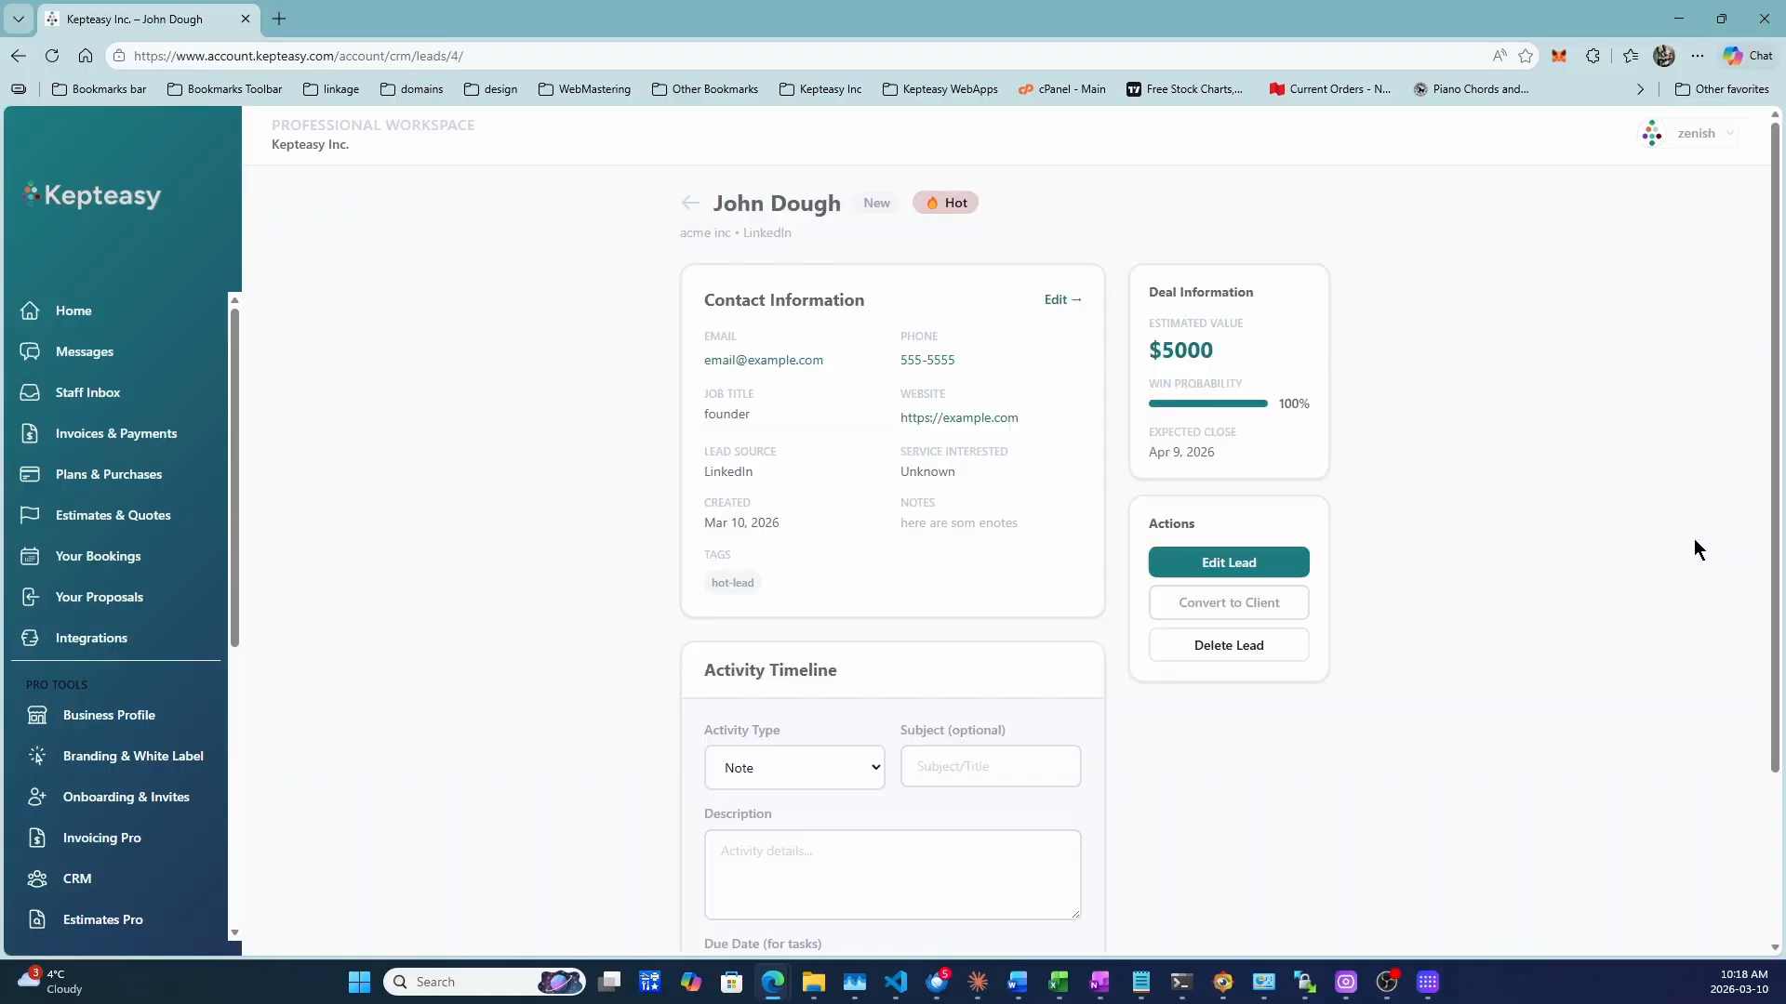
{"action": "left_click", "coordinate": [697, 206]}
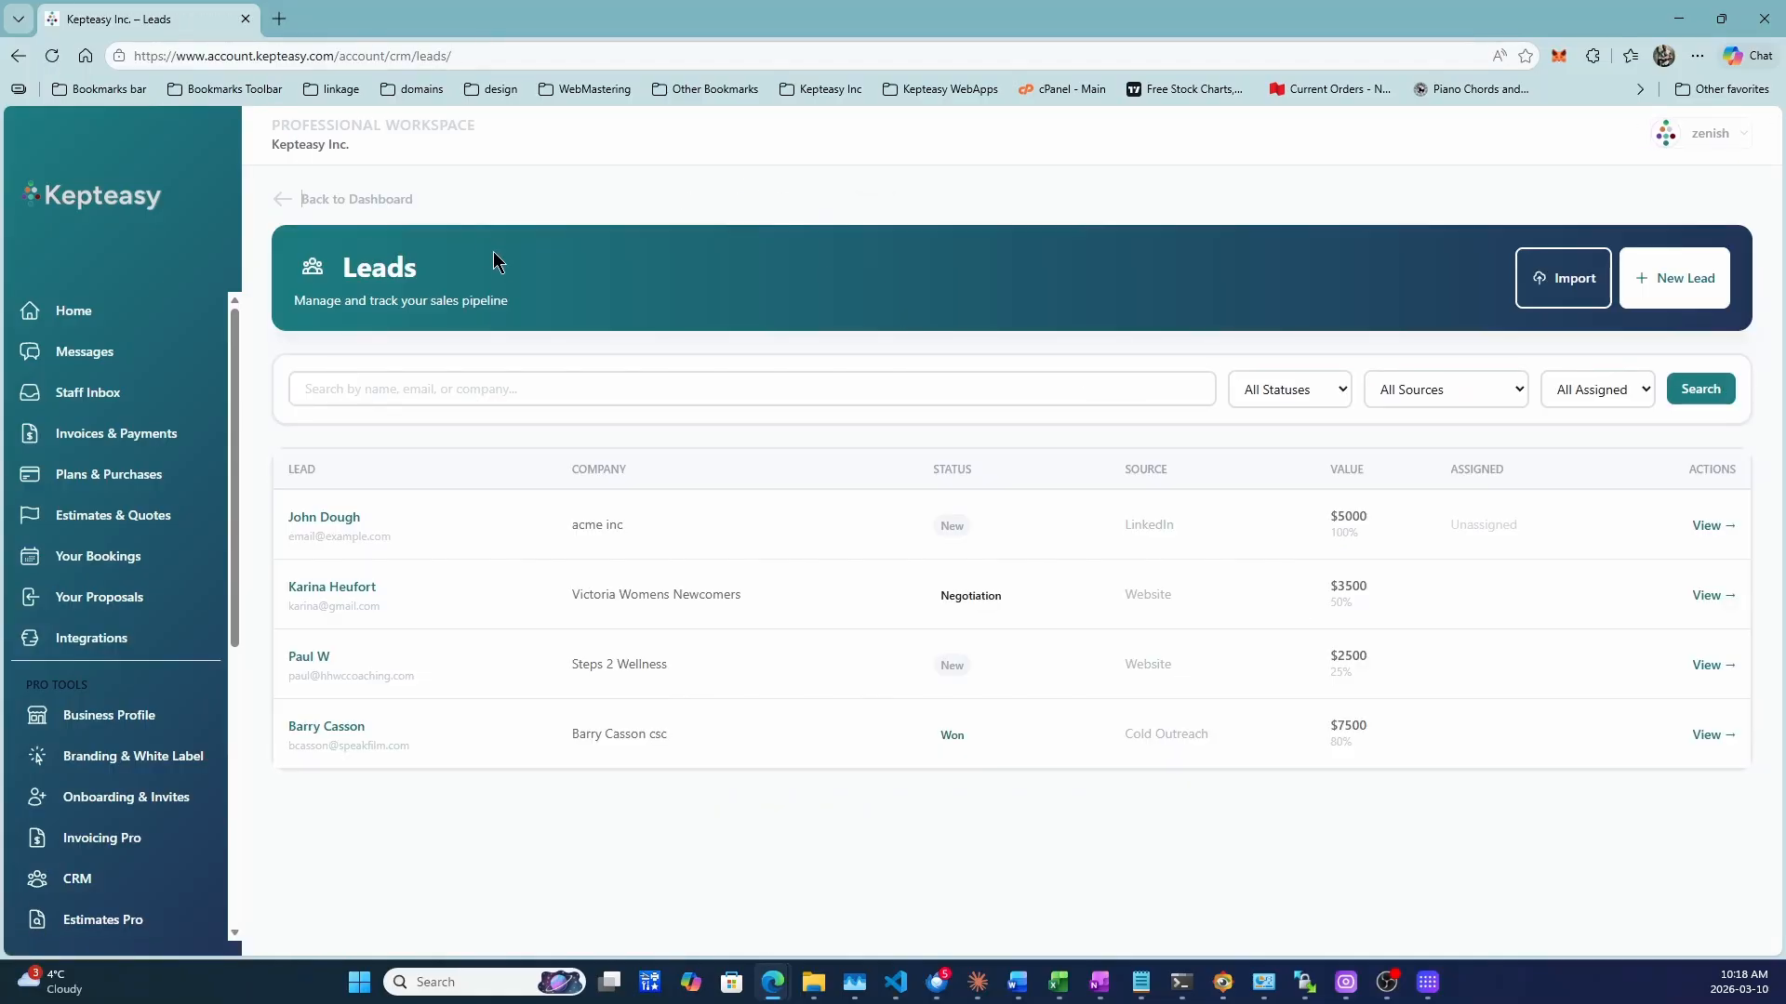
Step: Go through the CRM dashboard to the sales pipeline and move the acme inc lead from New to Contacted
{"action": "left_click", "coordinate": [283, 201]}
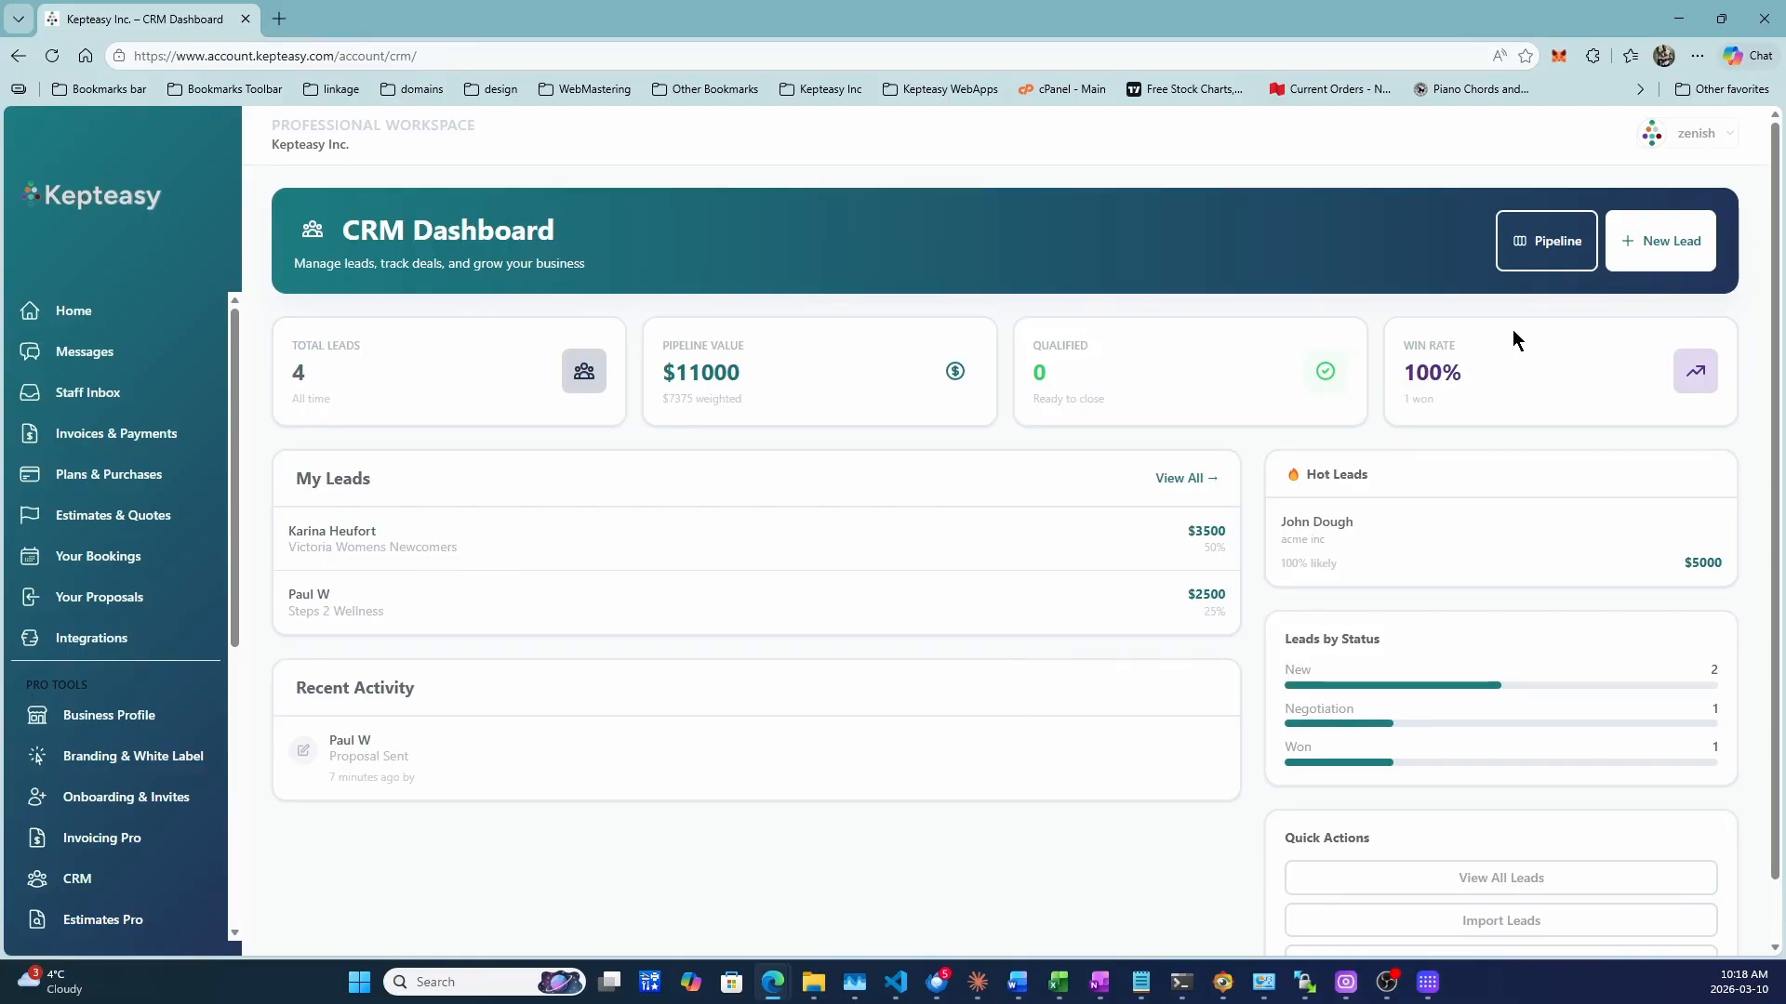
{"action": "left_click", "coordinate": [1511, 249]}
{"action": "scroll", "coordinate": [1367, 647], "scroll_direction": "down", "scroll_amount": 2}
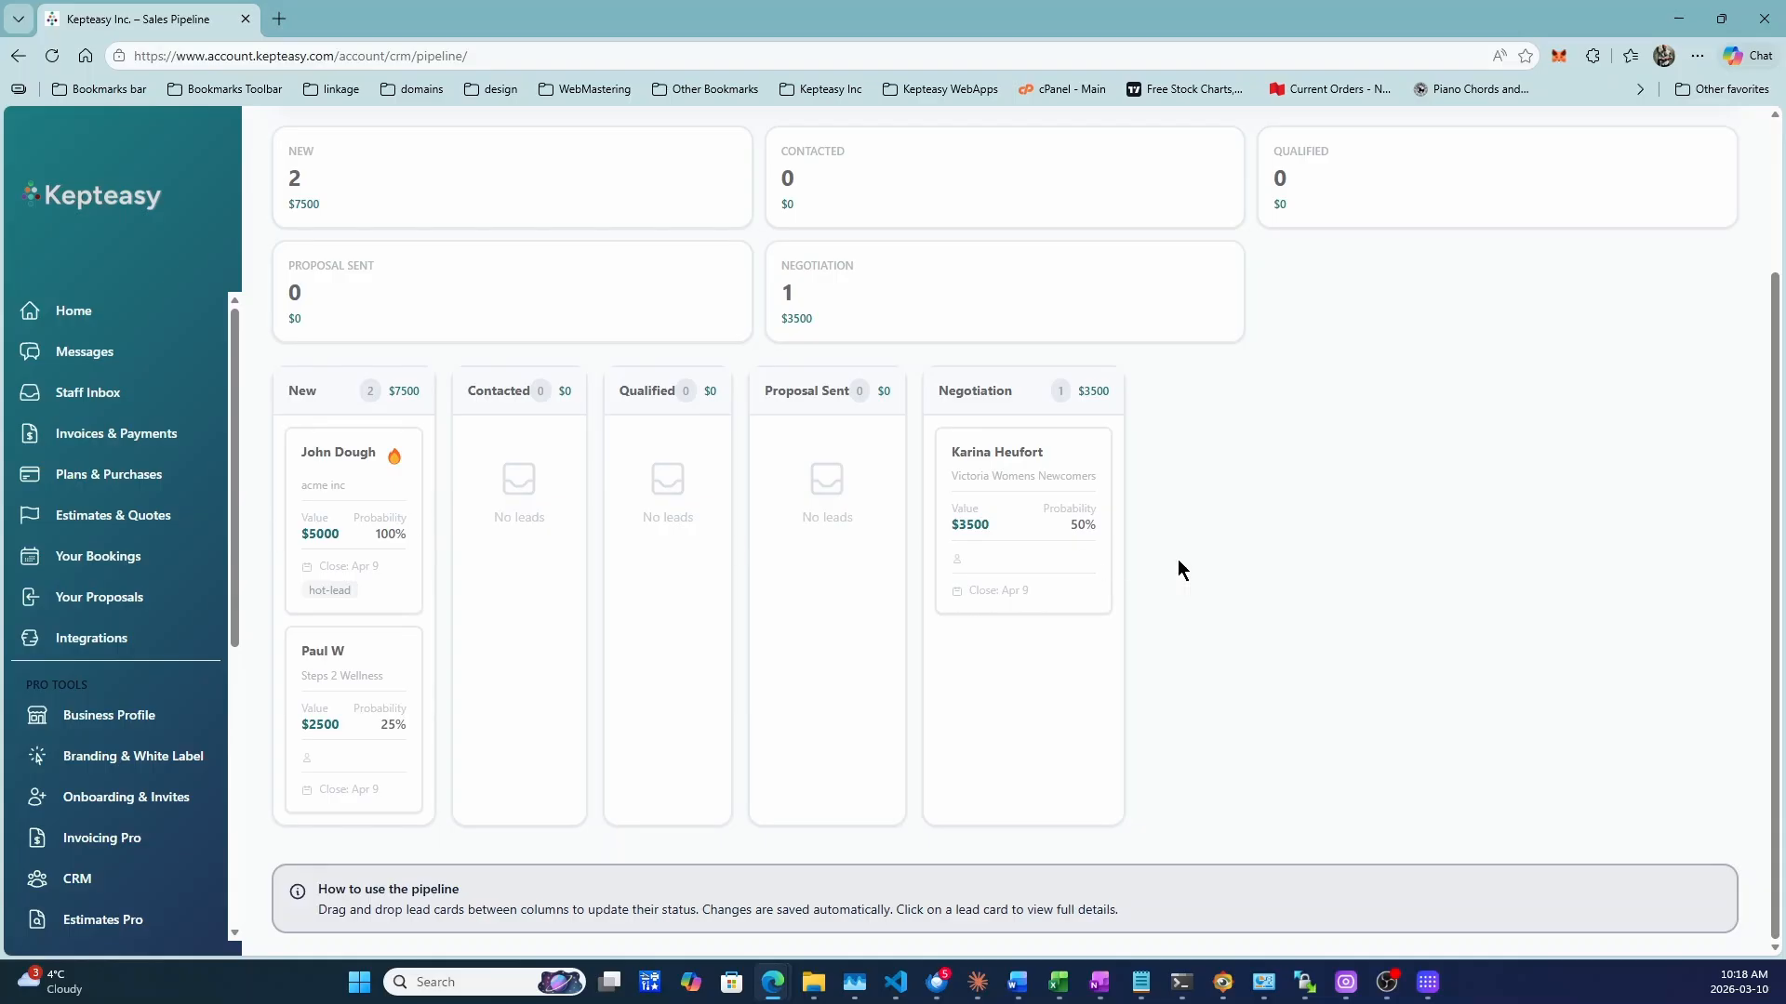
{"action": "scroll", "coordinate": [1293, 588], "scroll_direction": "up", "scroll_amount": 2}
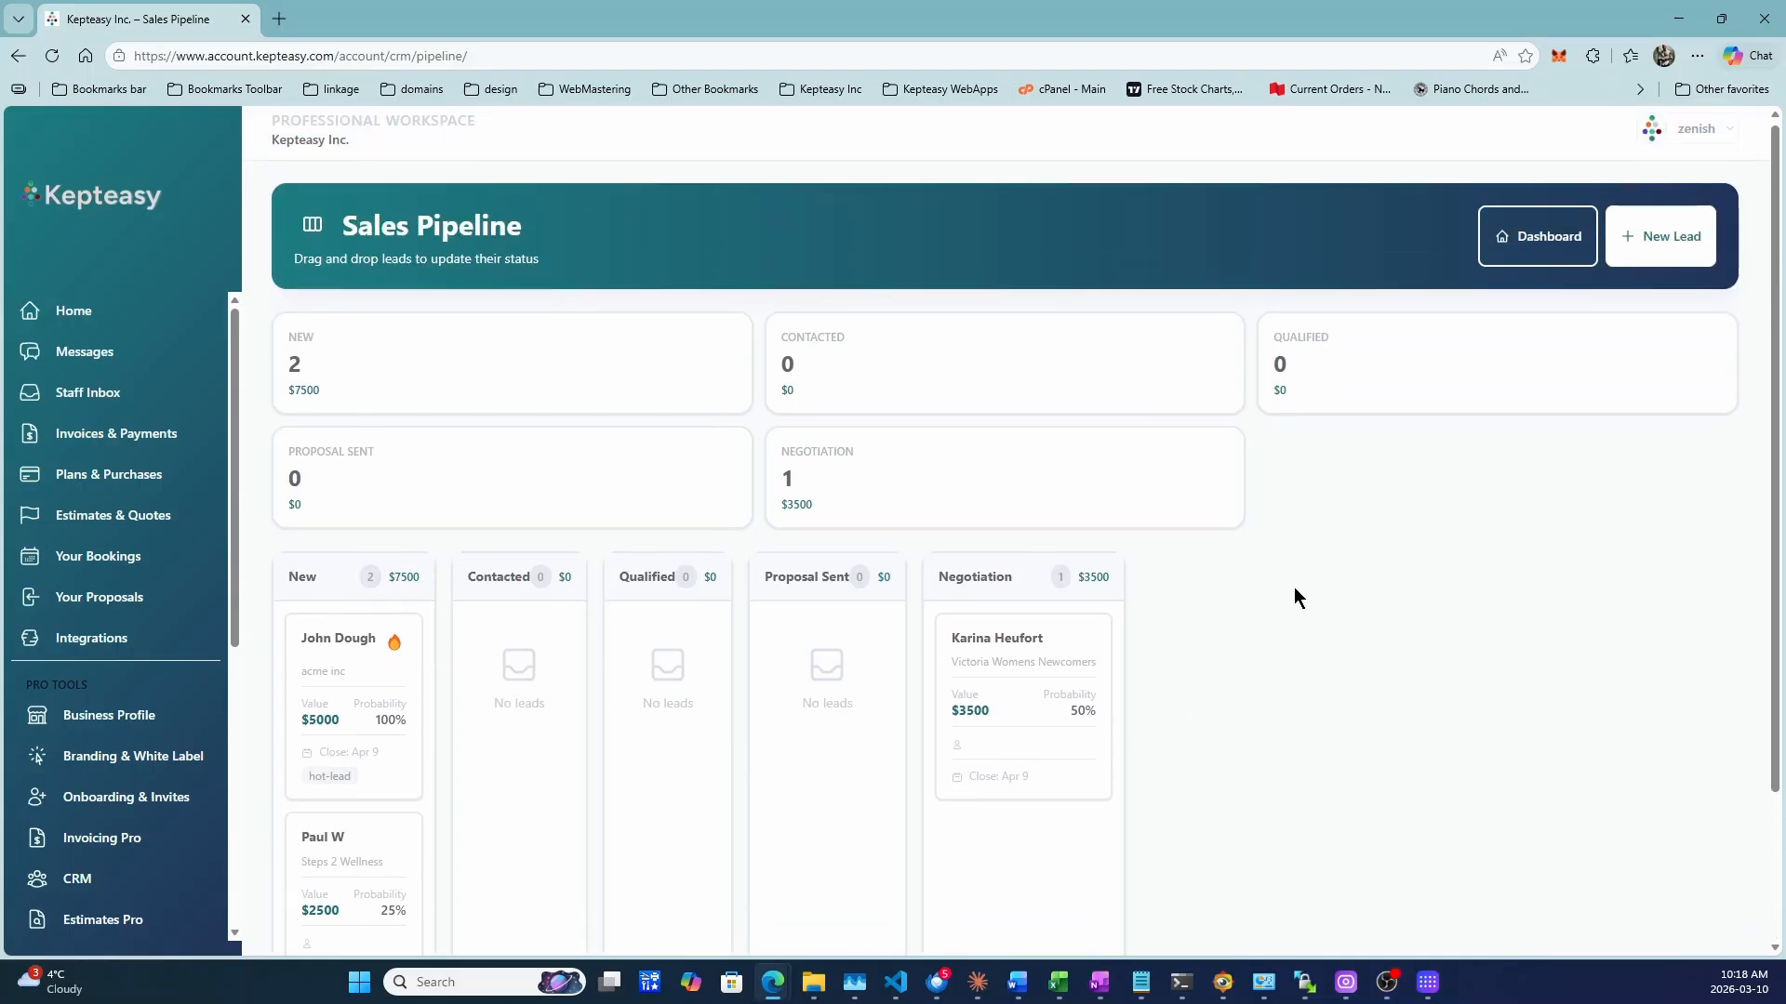
{"action": "scroll", "coordinate": [1383, 518], "scroll_direction": "down", "scroll_amount": 2}
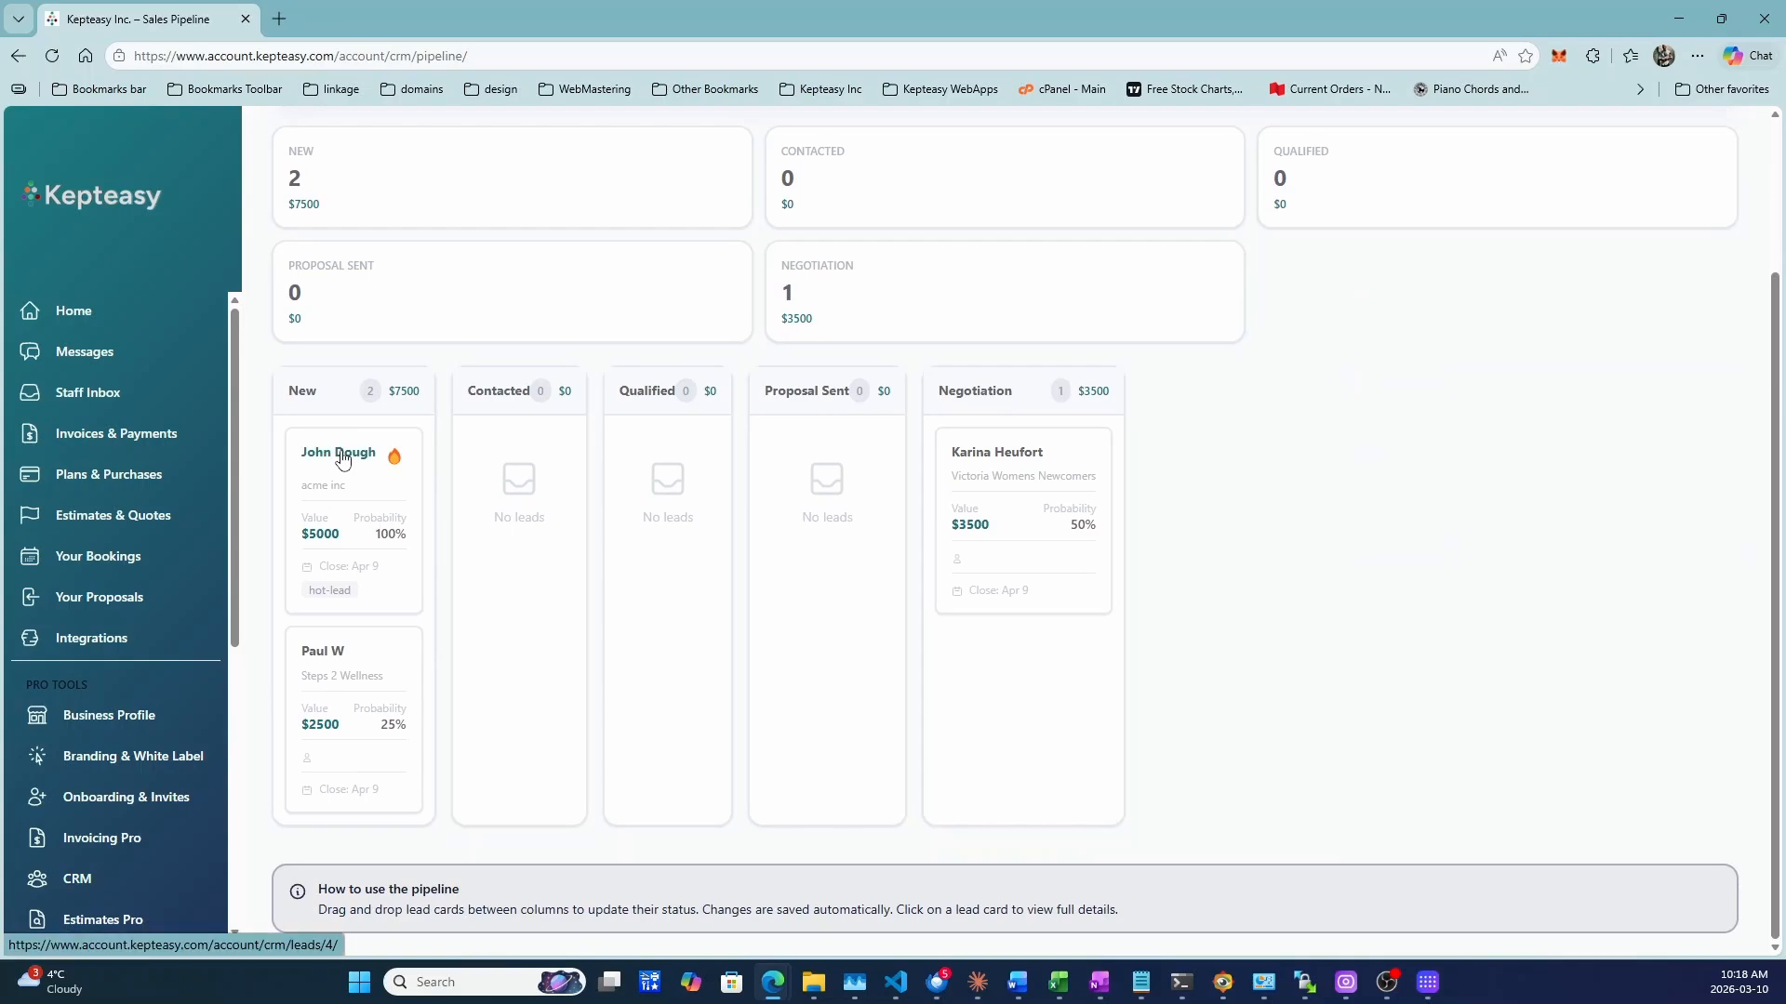
{"action": "left_click_drag", "start_coordinate": [339, 478], "coordinate": [516, 504]}
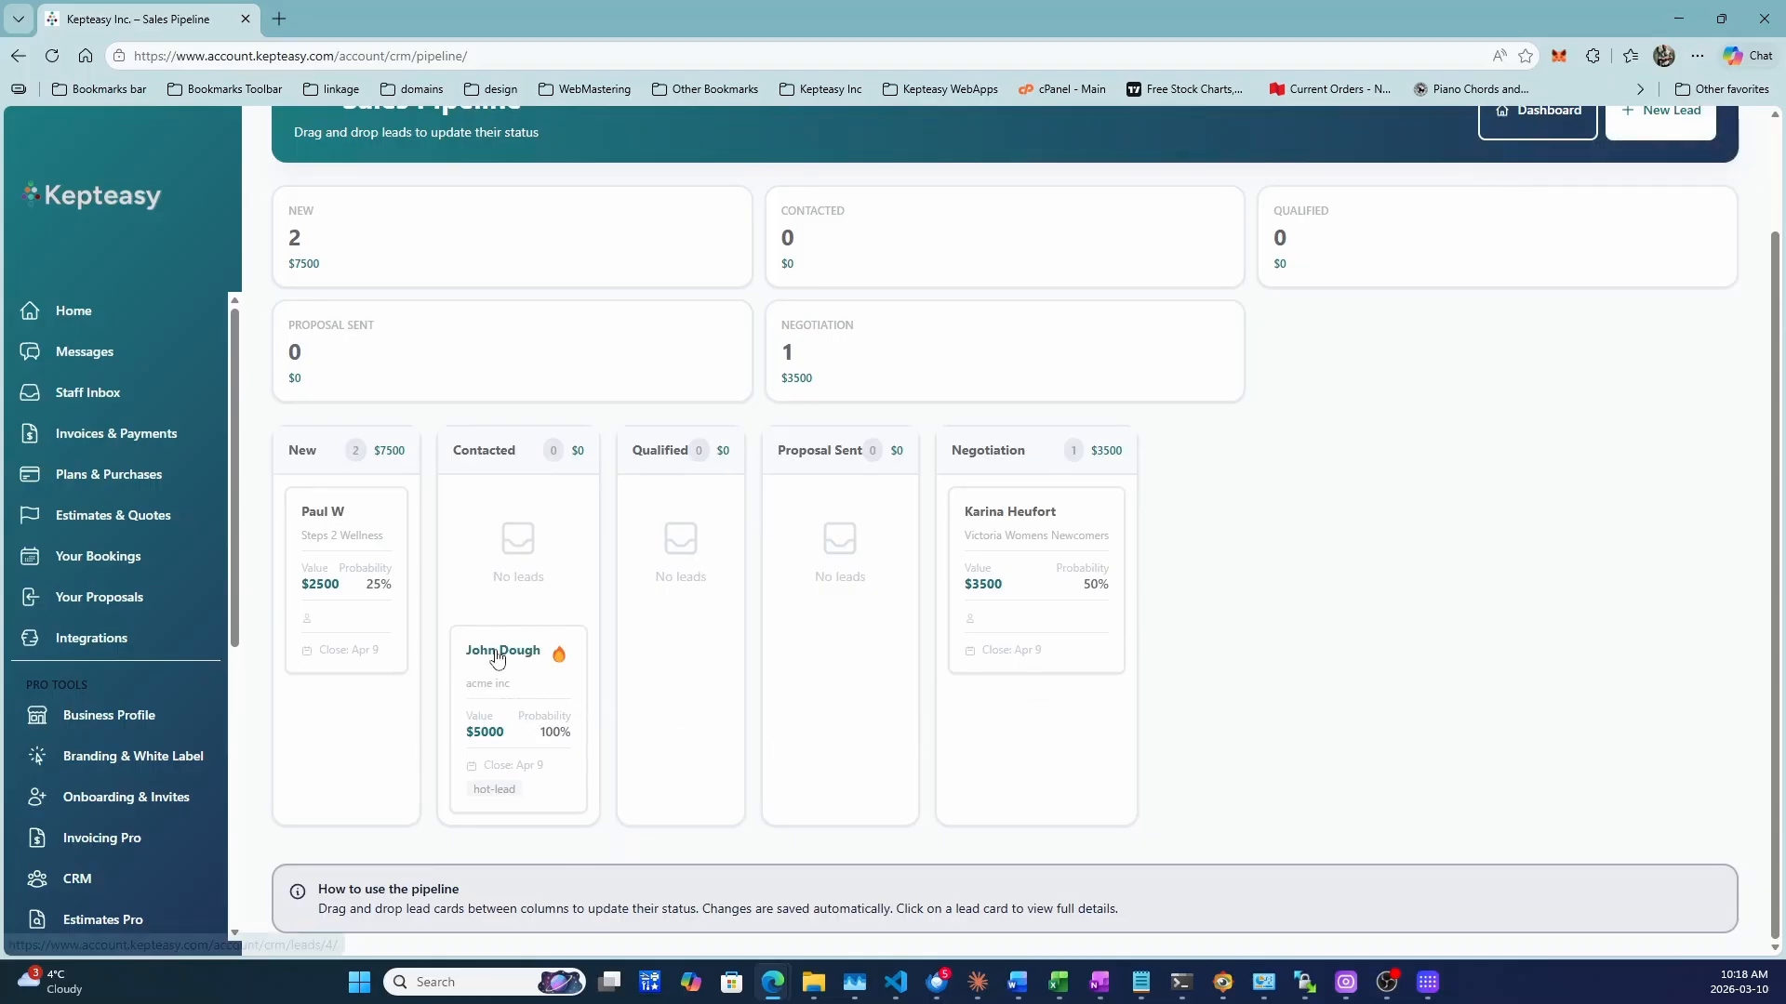
Step: Open the acme inc lead's record and set the new timeline activity's type to Phone Call
{"action": "left_click", "coordinate": [539, 688]}
{"action": "scroll", "coordinate": [1437, 548], "scroll_direction": "down", "scroll_amount": 2}
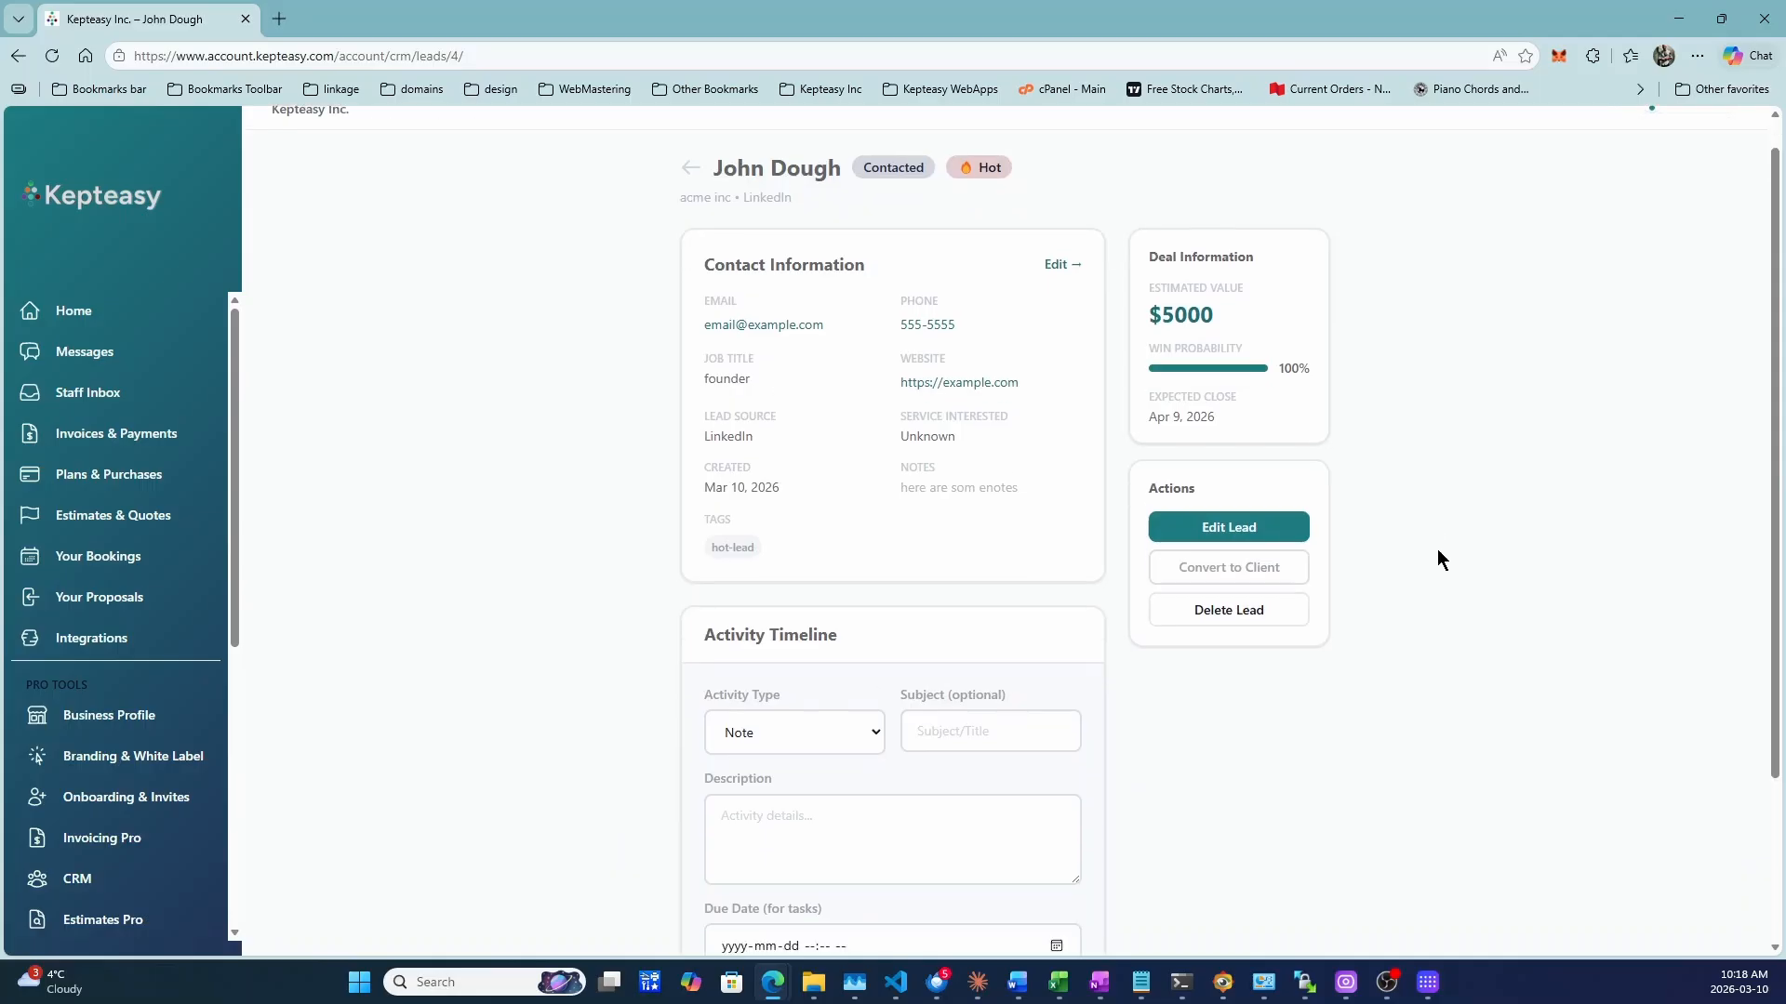
{"action": "left_click", "coordinate": [813, 592]}
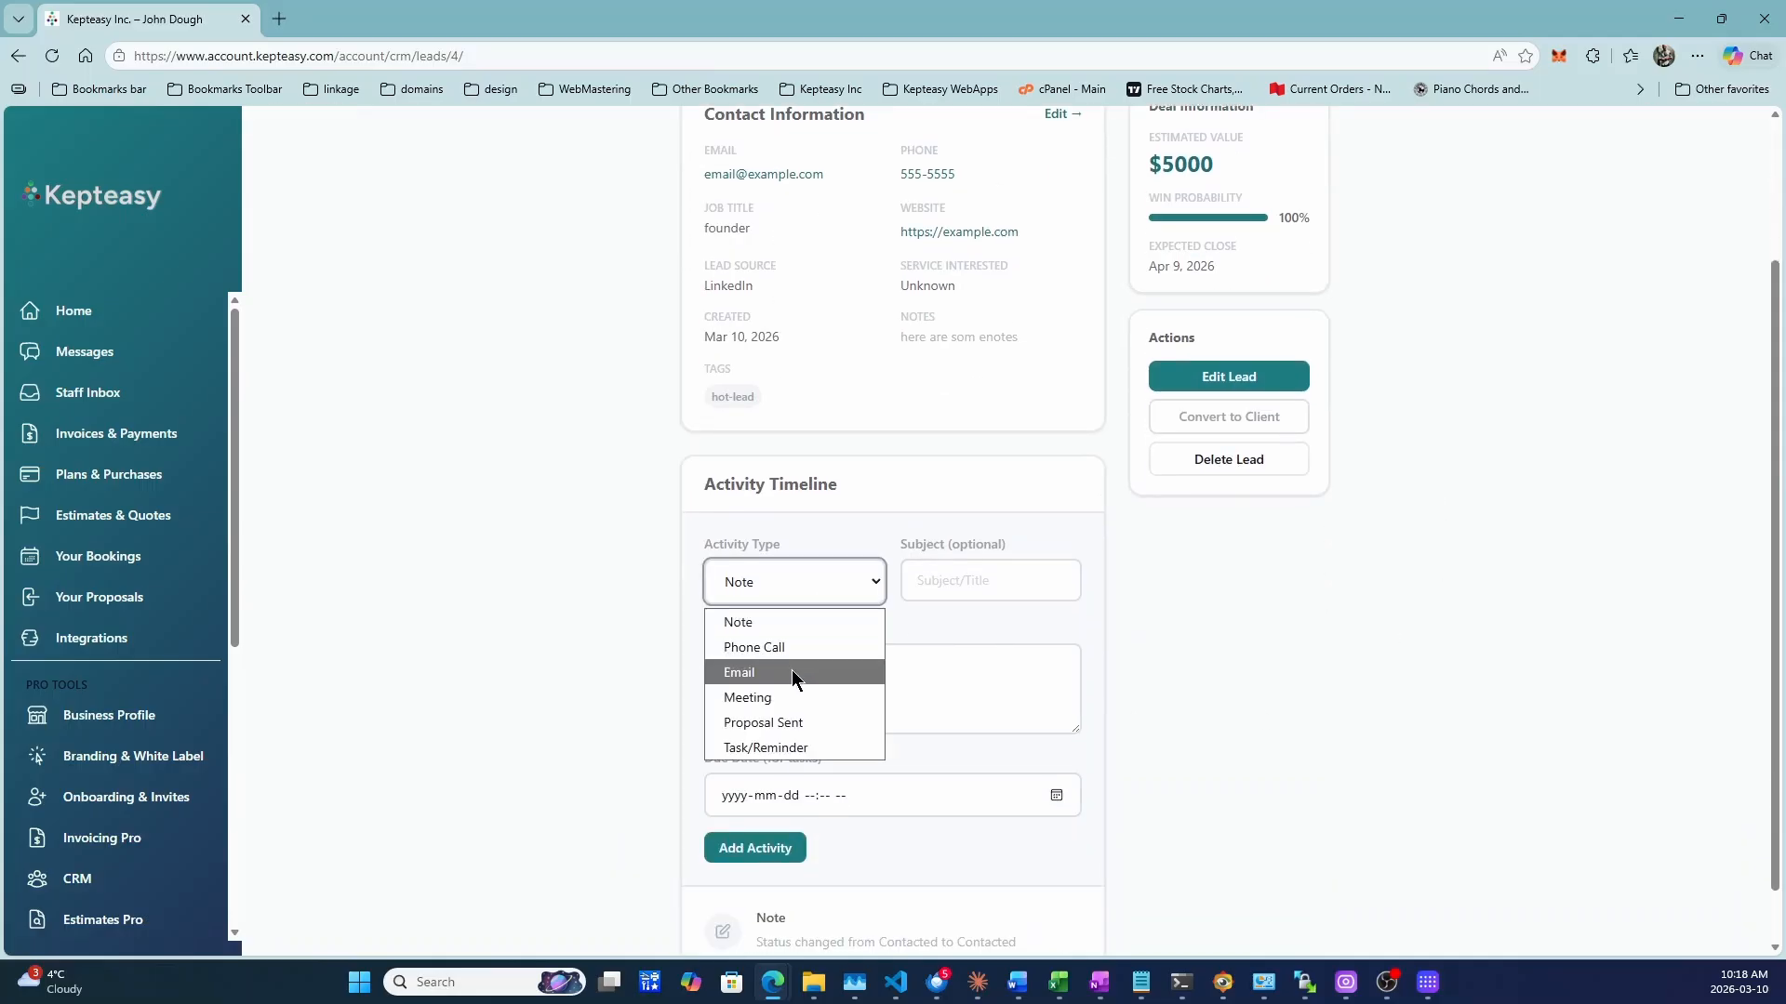
{"action": "left_click", "coordinate": [793, 650]}
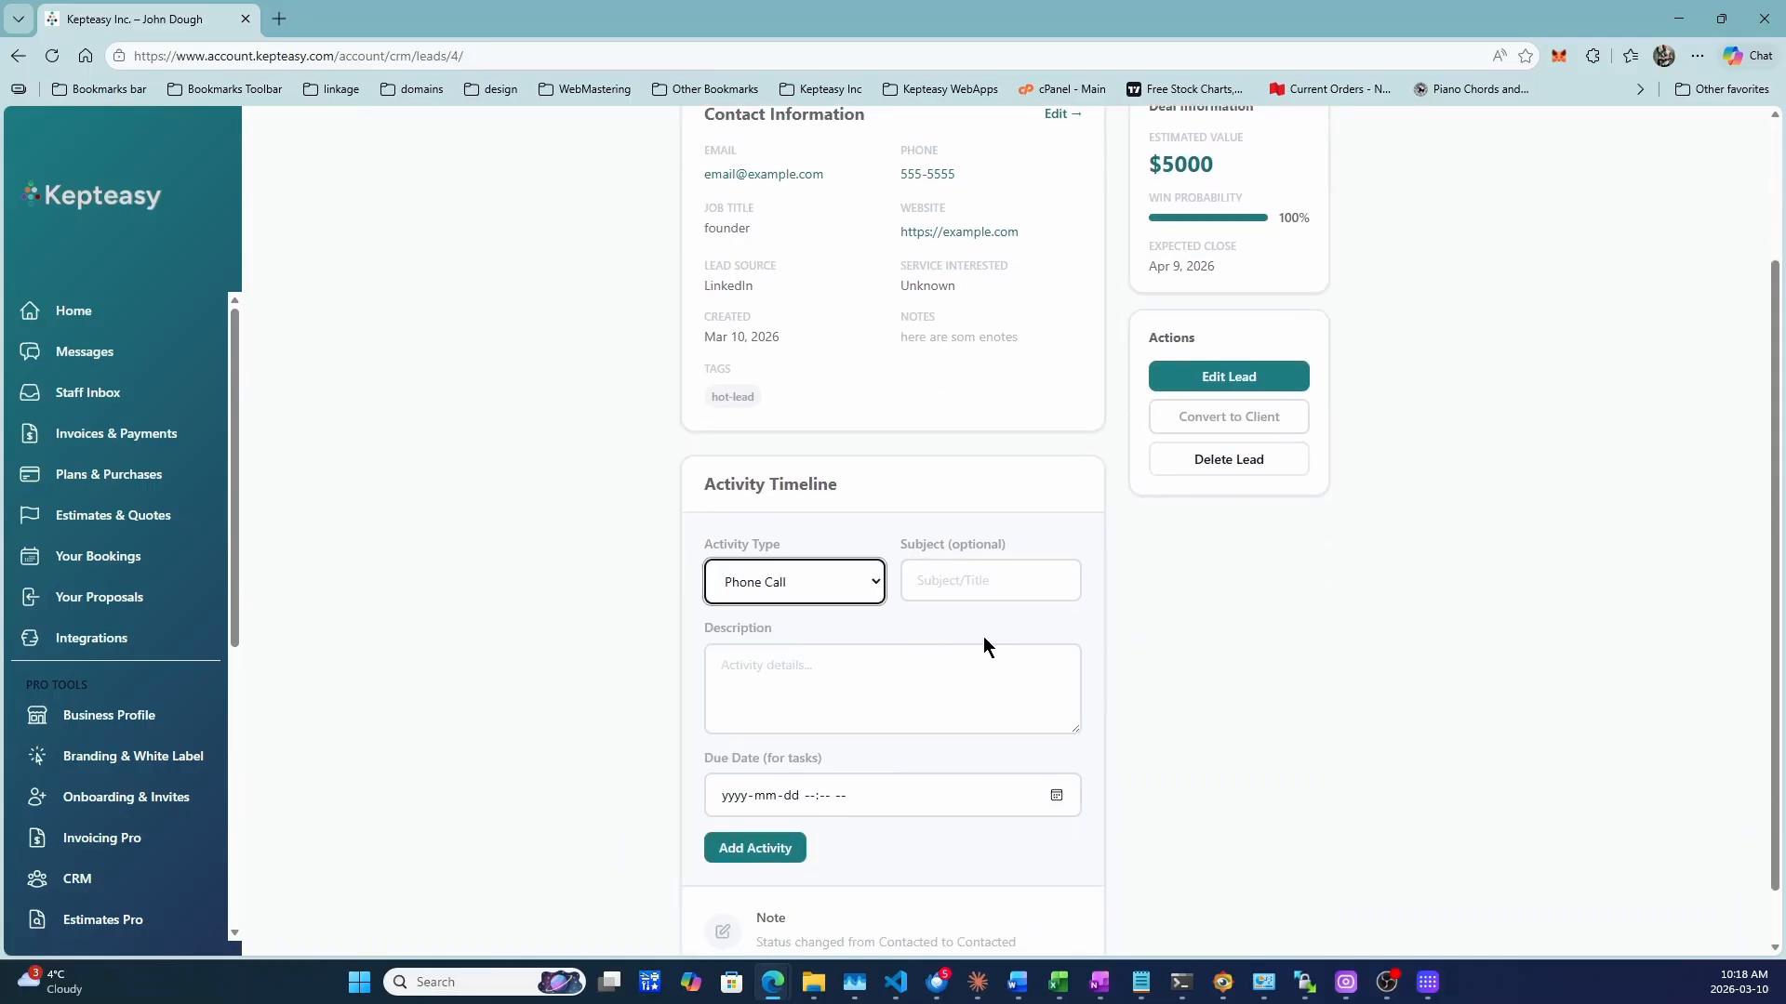
Step: Describe the phone call as a talk with the contact, who needs a better website
{"action": "left_click", "coordinate": [803, 692]}
{"action": "type", "text": "t"}
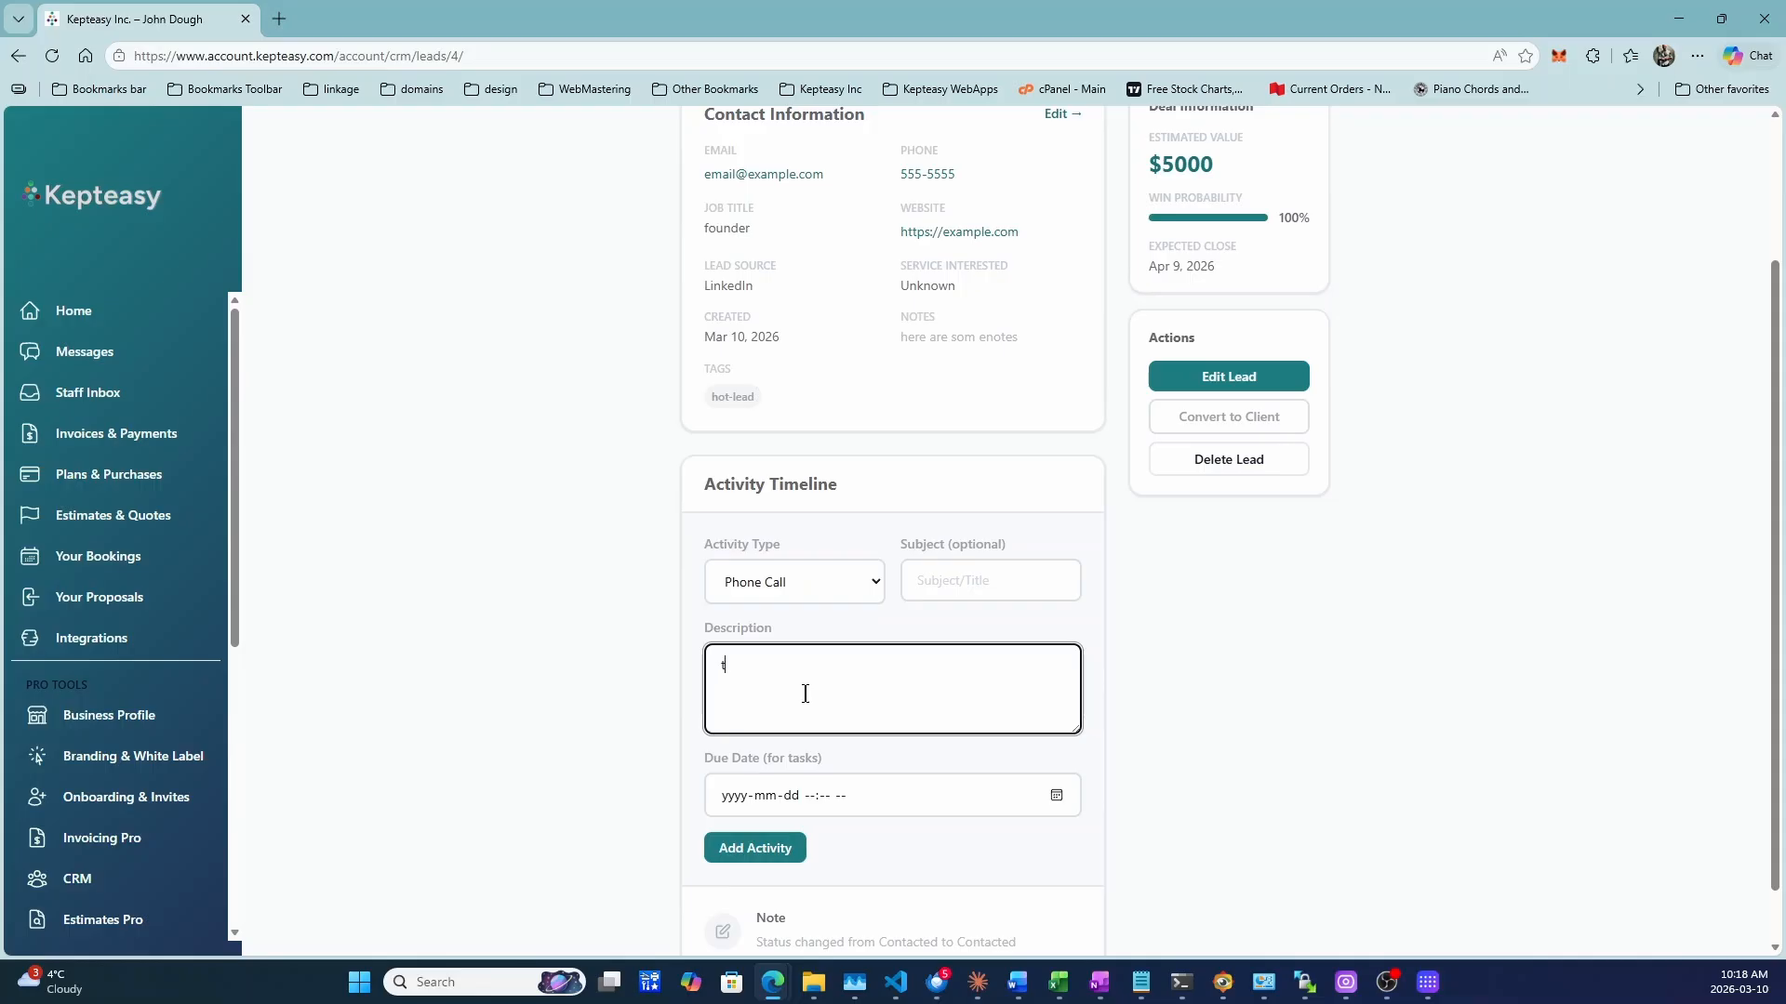
{"action": "type", "text": "alked to hi"}
{"action": "key", "text": "BackSpace"}
{"action": "type", "text": "ohn he needs  abetter we"}
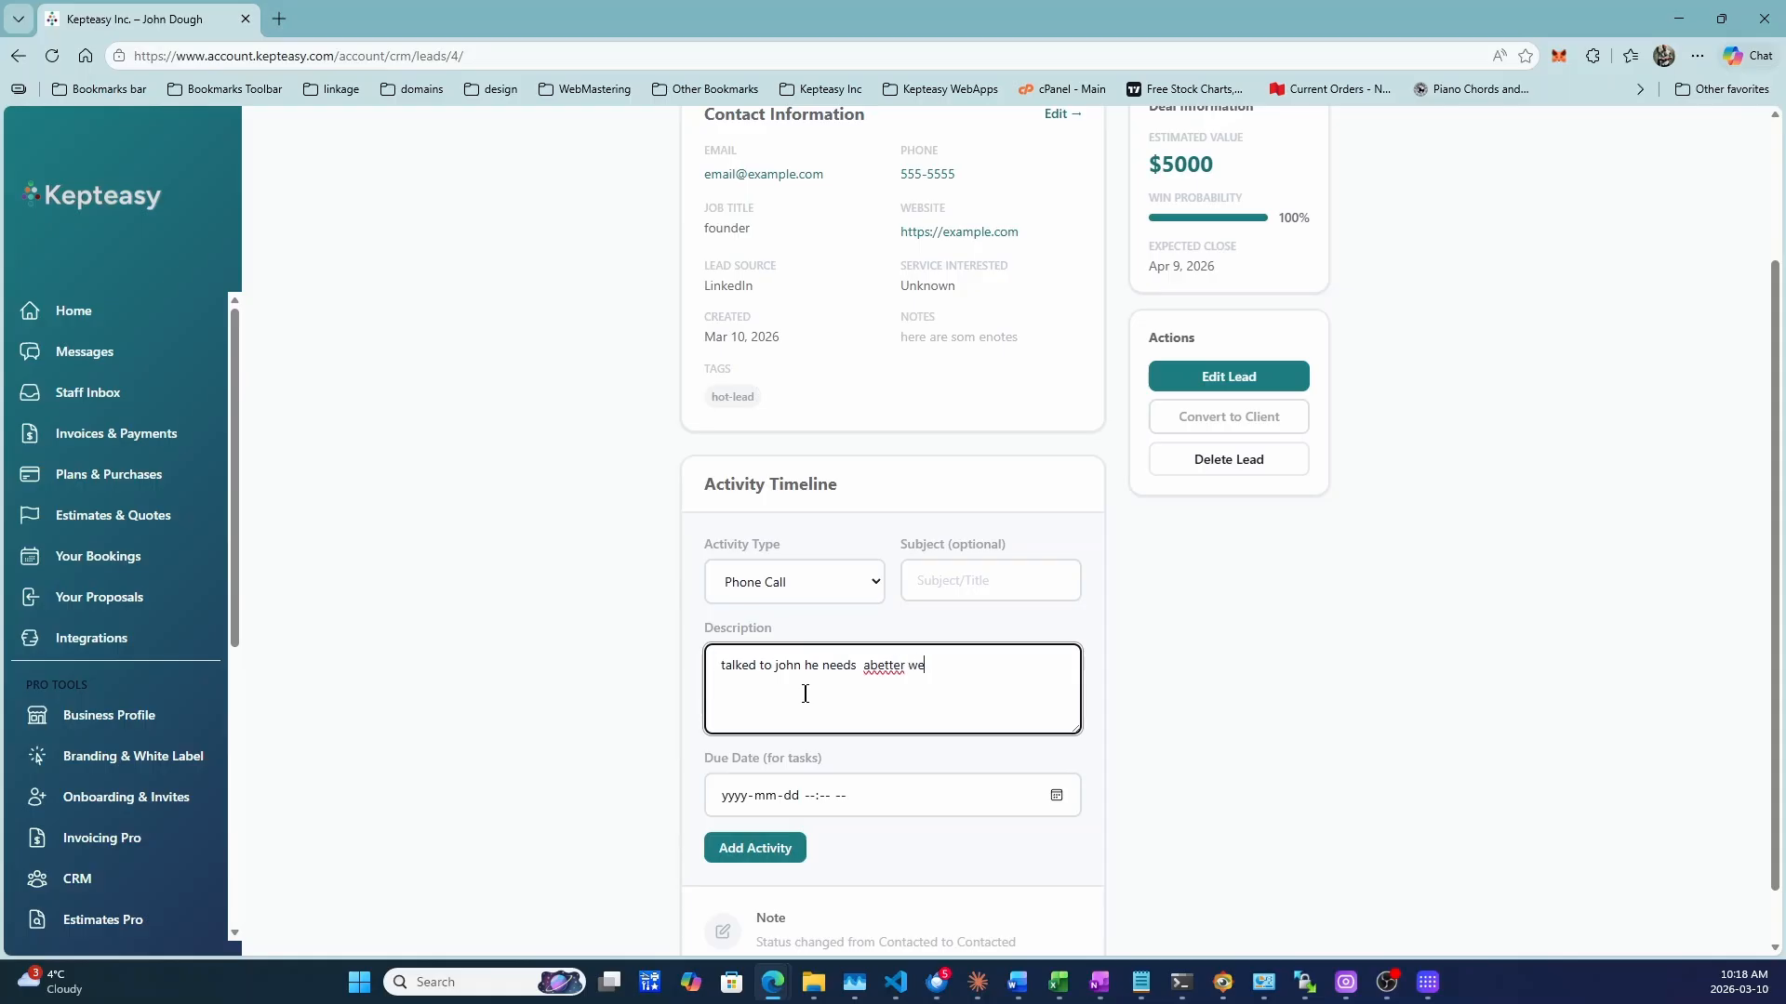
{"action": "type", "text": "bsite becuawe a poose"}
{"action": "key", "text": "BackSpace"}
{"action": "key", "text": "BackSpace"}
{"action": "key", "text": "BackSpace"}
{"action": "key", "text": "BackSpace"}
{"action": "key", "text": "BackSpace"}
{"action": "key", "text": "BackSpace"}
{"action": "key", "text": "BackSpace"}
{"action": "key", "text": "BackSpace"}
{"action": "key", "text": "BackSpace"}
{"action": "key", "text": "BackSpace"}
{"action": "key", "text": "BackSpace"}
{"action": "key", "text": "BackSpace"}
{"action": "key", "text": "BackSpace"}
{"action": "key", "text": "BackSpace"}
{"action": "key", "text": "BackSpace"}
{"action": "key", "text": "BackSpace"}
{"action": "key", "text": "BackSpace"}
{"action": "key", "text": "BackSpace"}
{"action": "key", "text": "BackSpace"}
{"action": "key", "text": "BackSpace"}
{"action": "type", "text": "better website"}
Step: Set the activity's due date to March 24, 2026 and add the activity to the lead's timeline
{"action": "scroll", "coordinate": [837, 706], "scroll_direction": "down", "scroll_amount": 1}
{"action": "left_click", "coordinate": [1055, 729]}
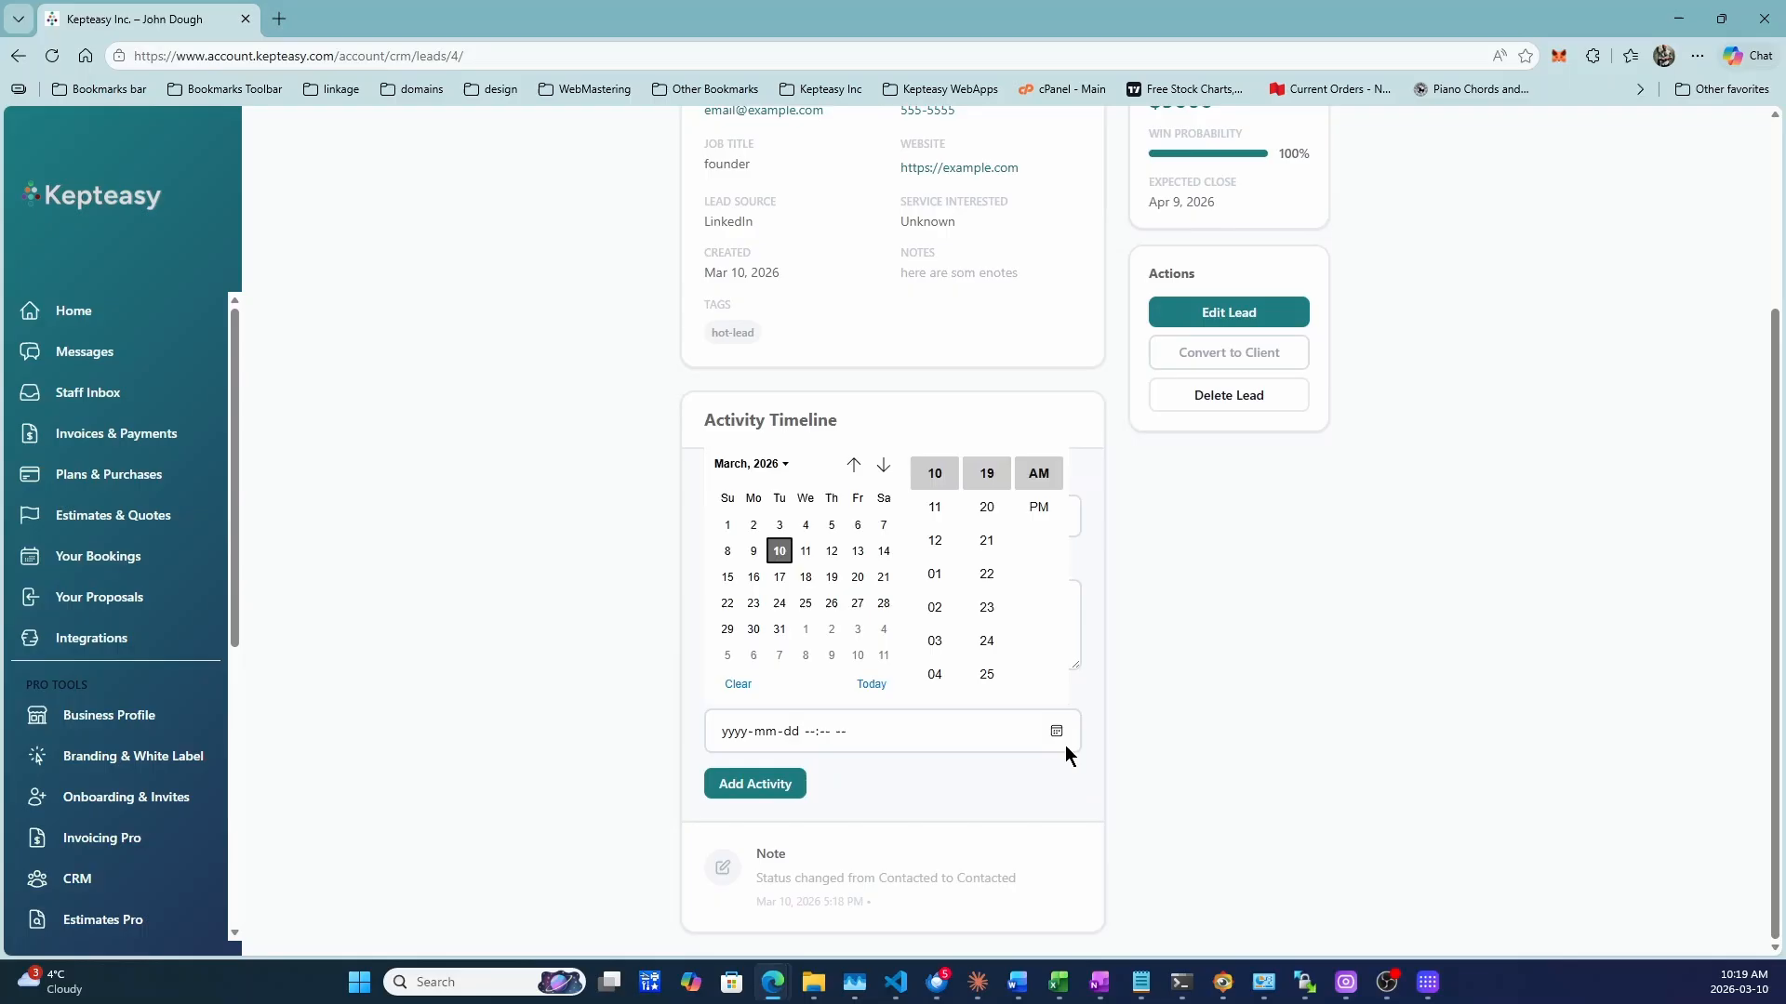
{"action": "left_click", "coordinate": [779, 603]}
{"action": "left_click", "coordinate": [755, 784]}
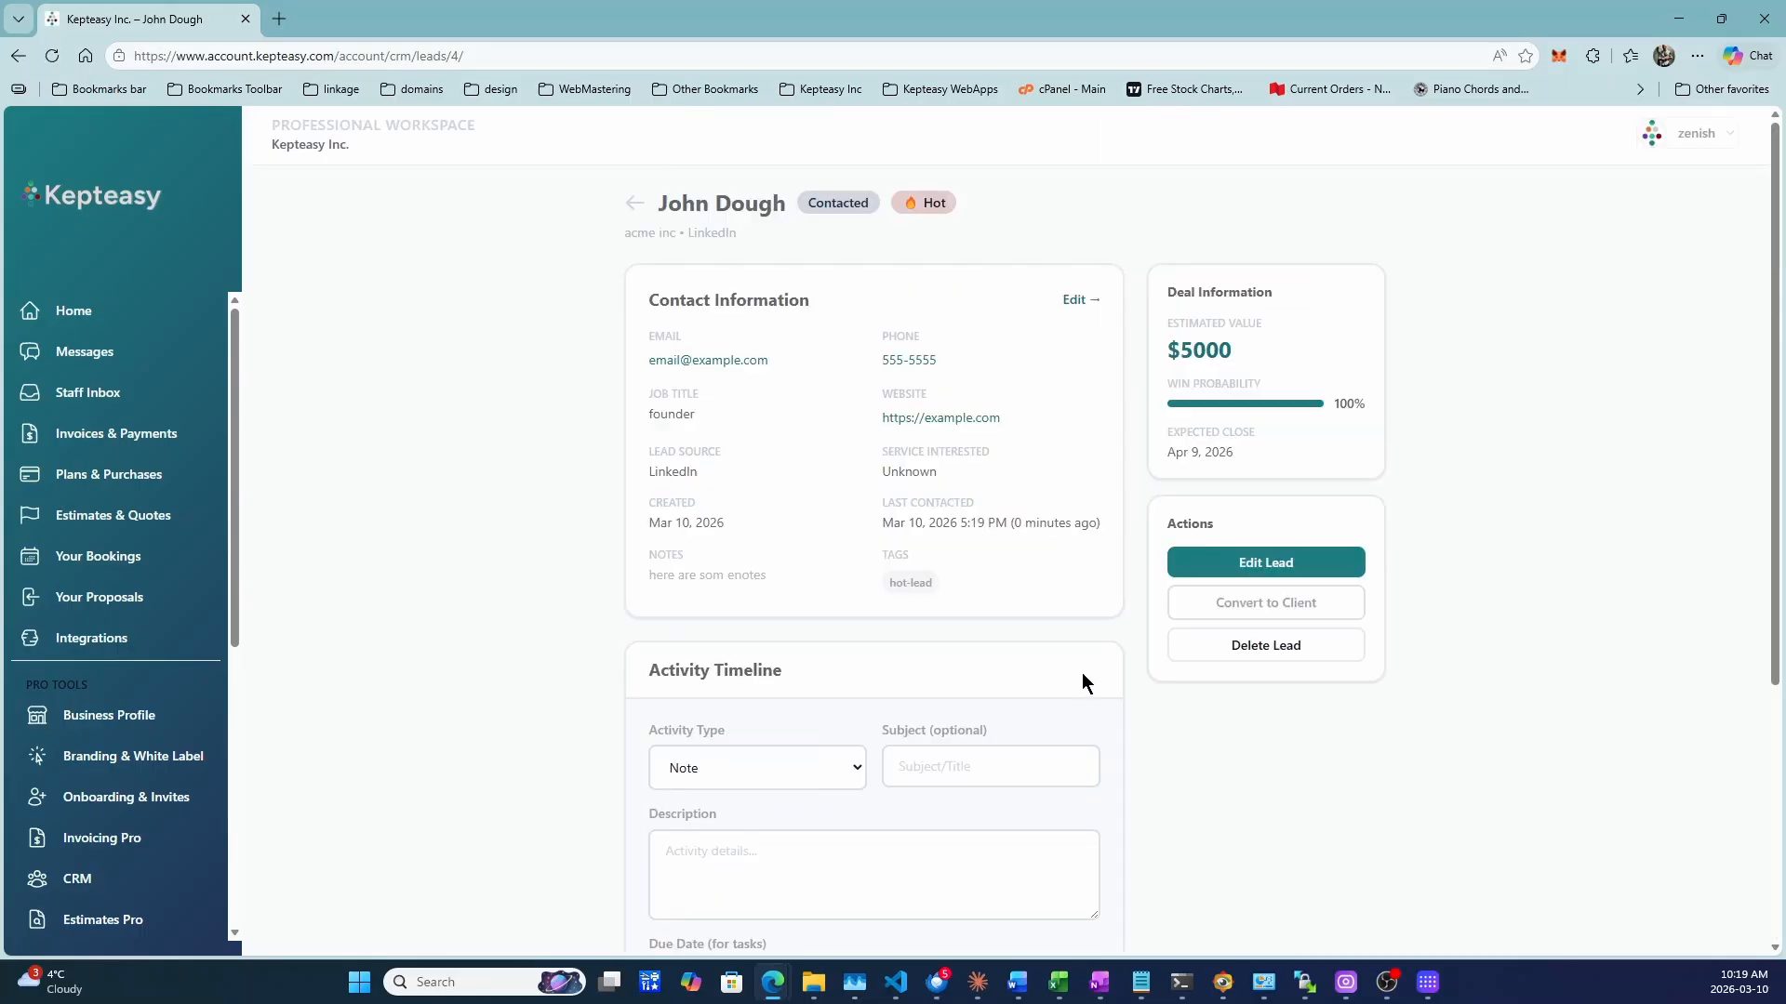
Step: Check the acme inc lead's updated record, and return through the leads list to the CRM dashboard
{"action": "scroll", "coordinate": [1084, 688], "scroll_direction": "down", "scroll_amount": 3}
{"action": "scroll", "coordinate": [1129, 690], "scroll_direction": "up", "scroll_amount": 5}
{"action": "left_click", "coordinate": [635, 203]}
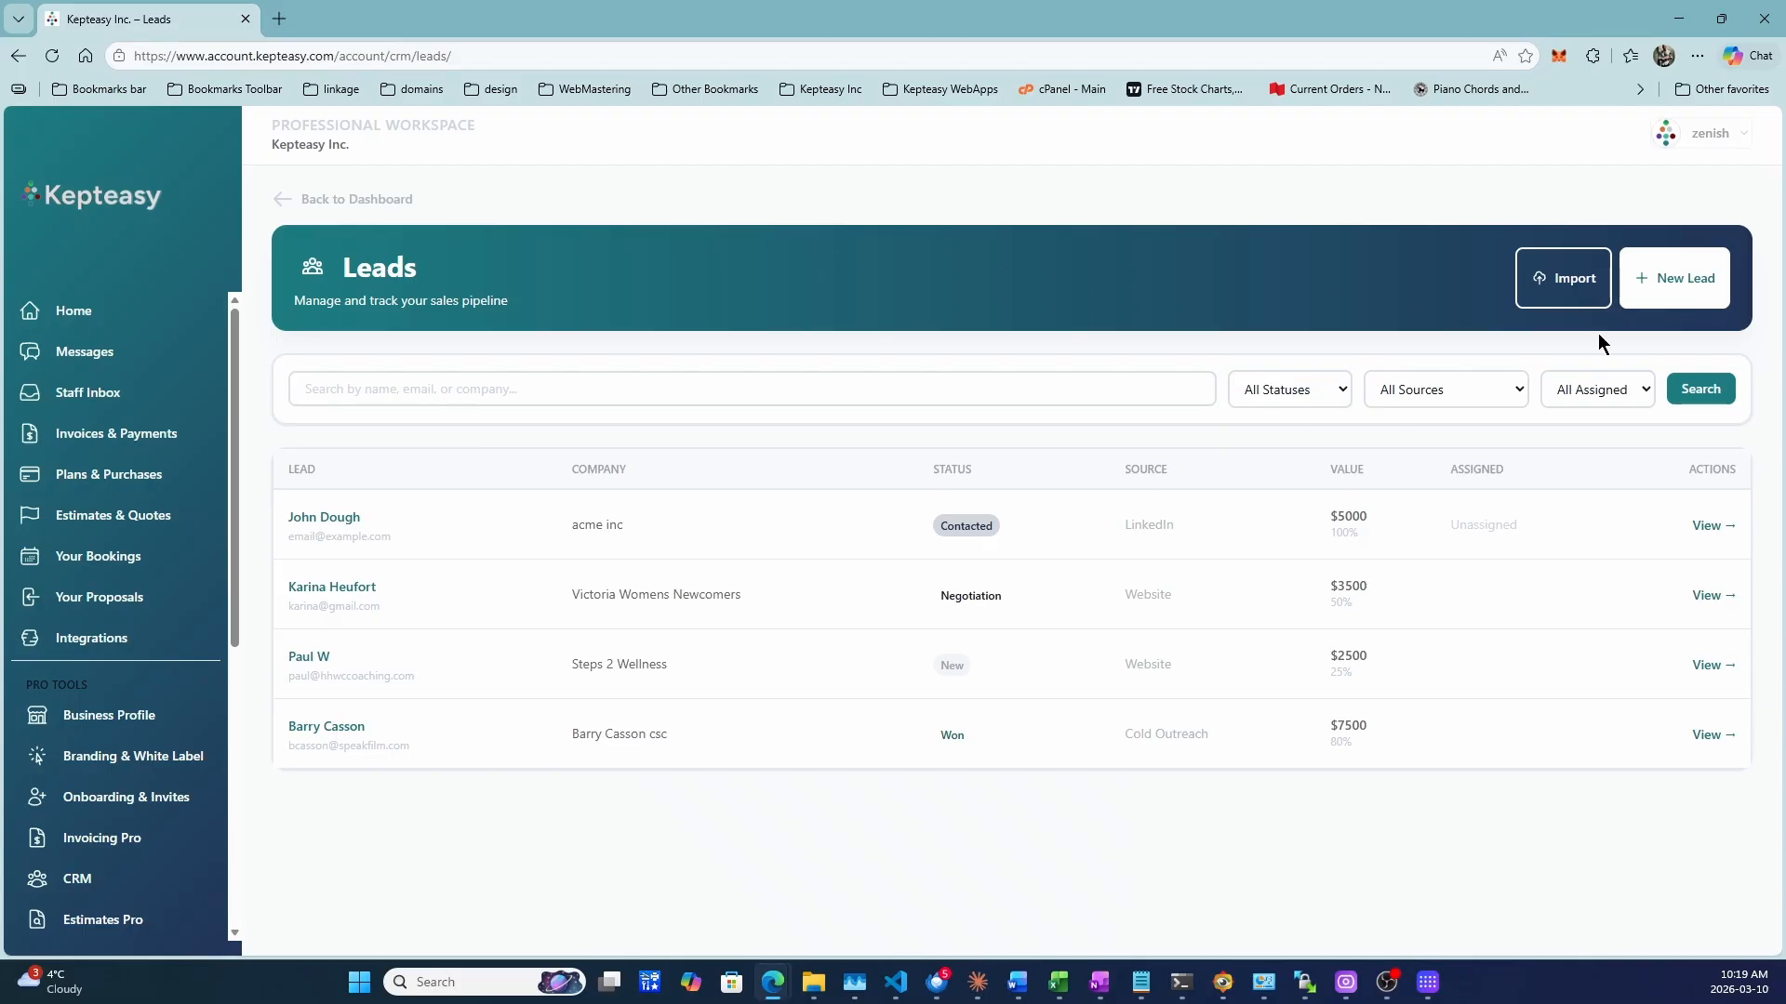
{"action": "left_click", "coordinate": [335, 199]}
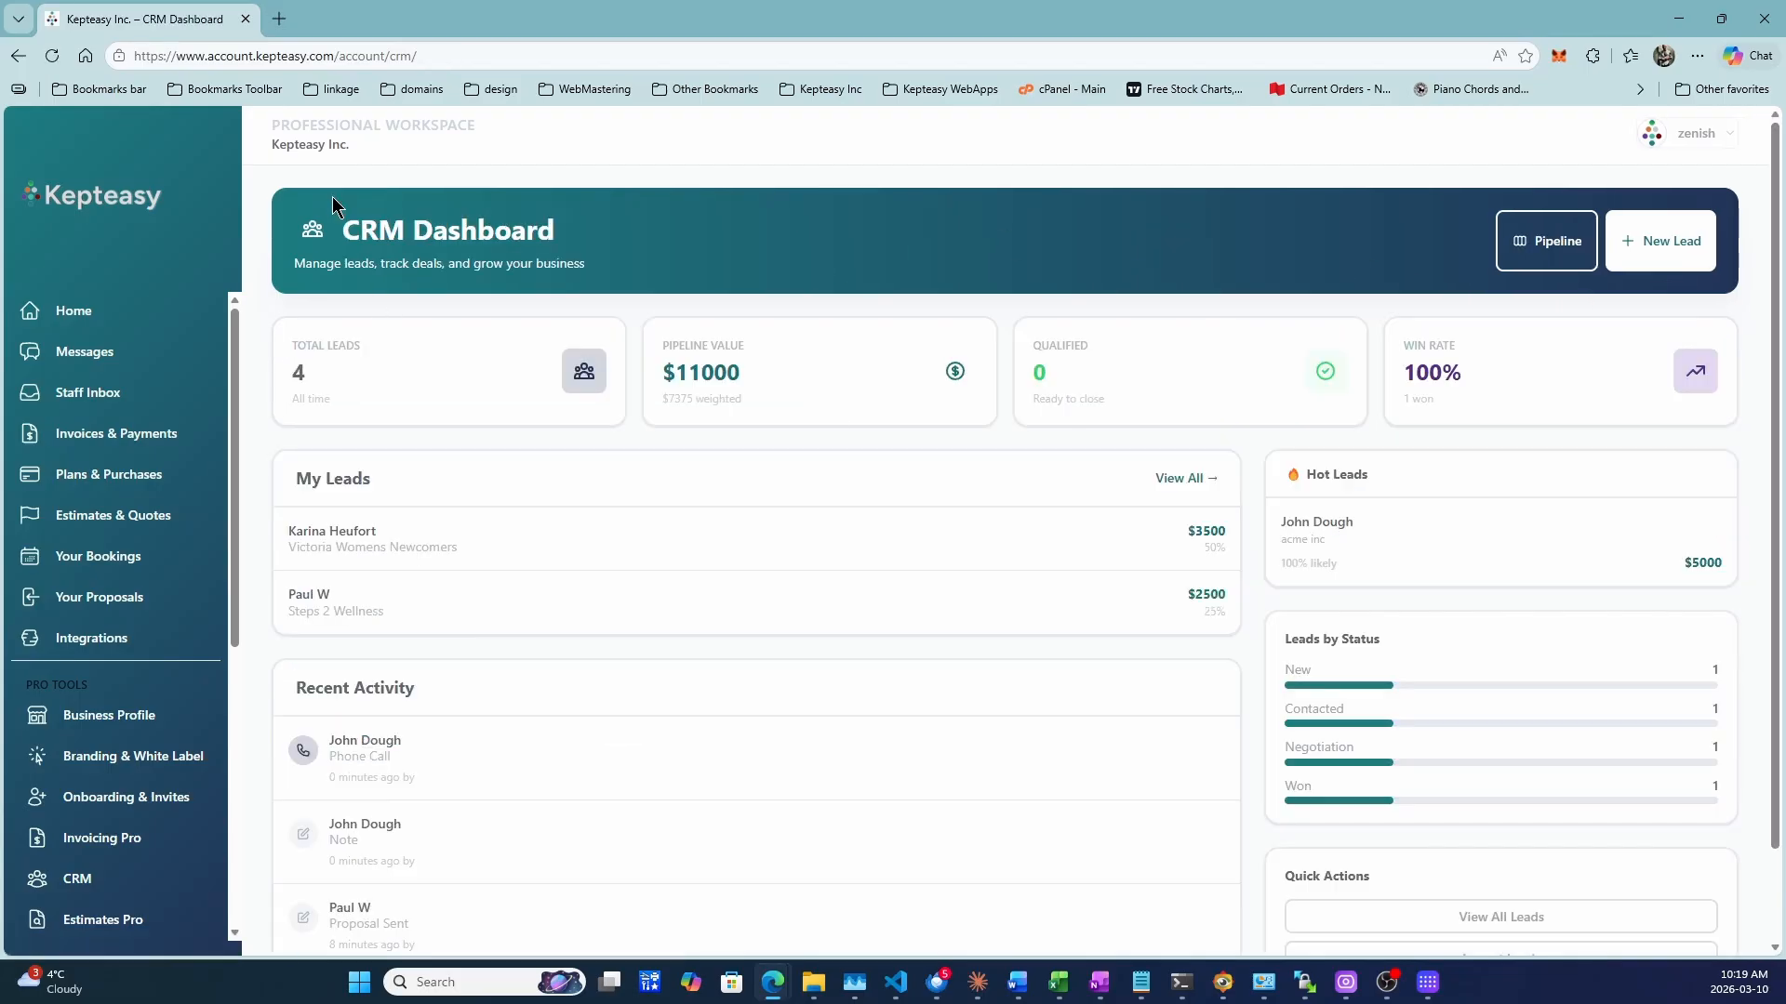
Step: Review the dashboard's recent activity, view the hot acme inc lead's record from there, and leave the record
{"action": "scroll", "coordinate": [1116, 427], "scroll_direction": "down", "scroll_amount": 1}
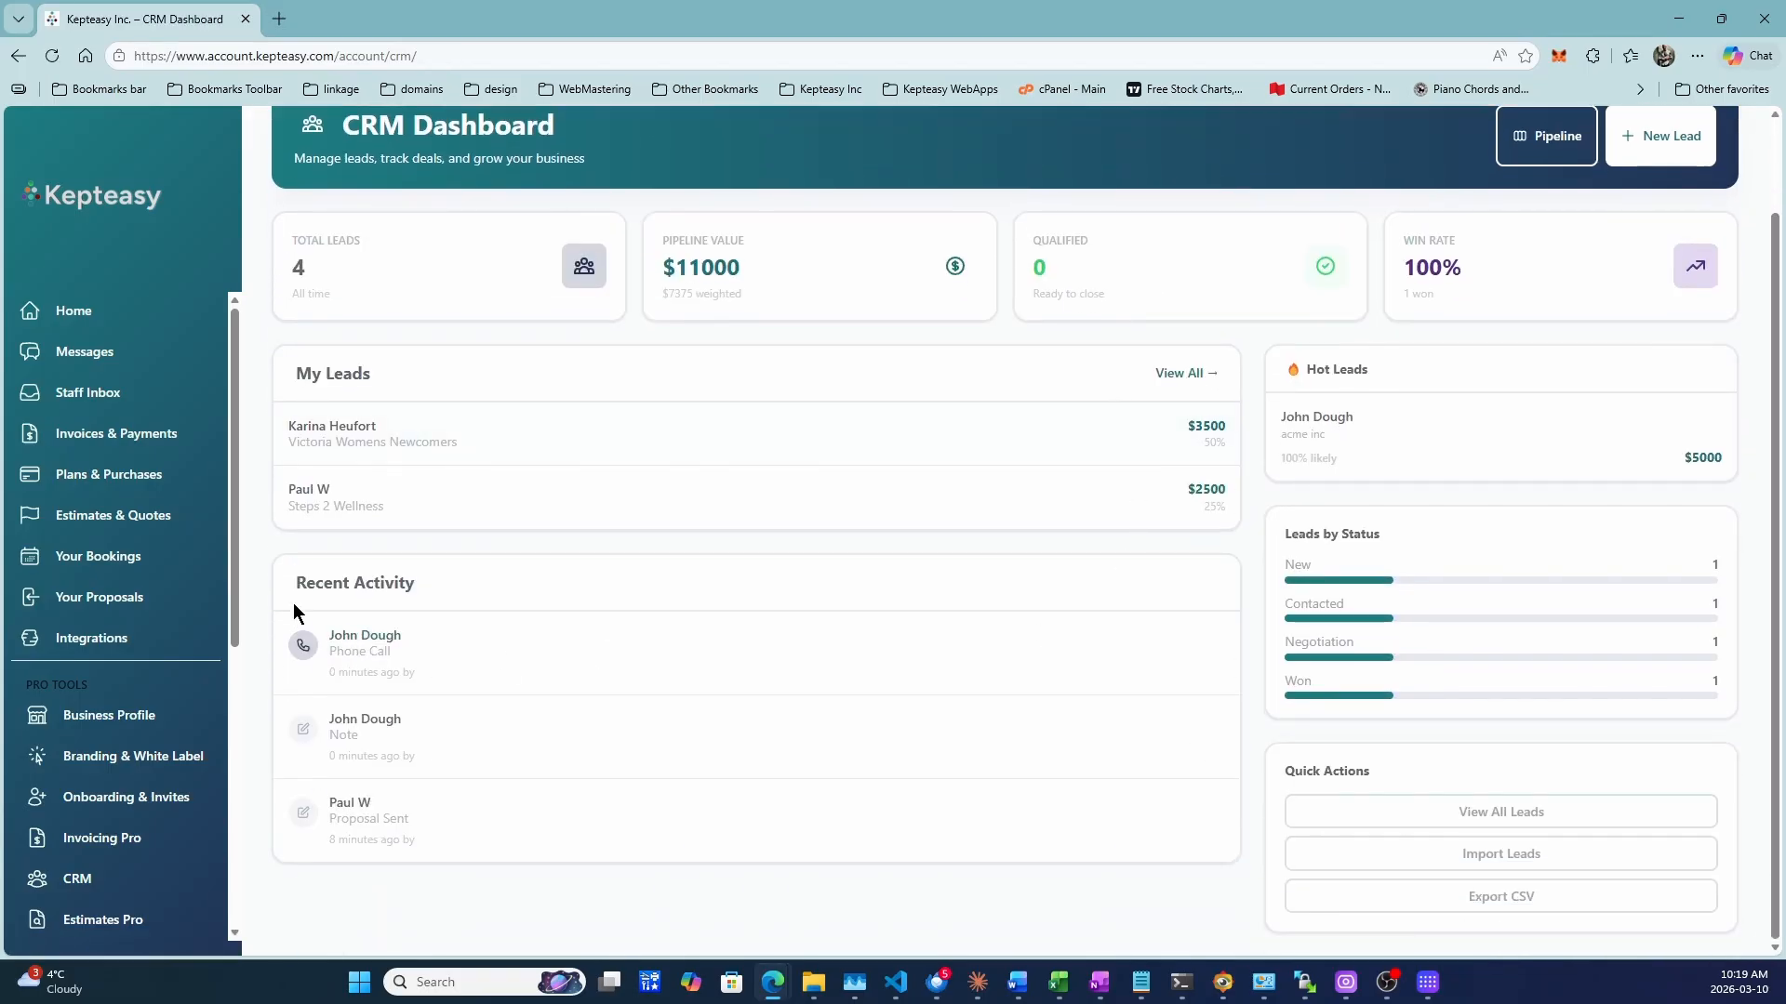
{"action": "left_click_drag", "start_coordinate": [327, 569], "coordinate": [450, 729]}
{"action": "left_click", "coordinate": [1241, 348]}
{"action": "scroll", "coordinate": [1317, 555], "scroll_direction": "up", "scroll_amount": 1}
{"action": "left_click", "coordinate": [1317, 555]}
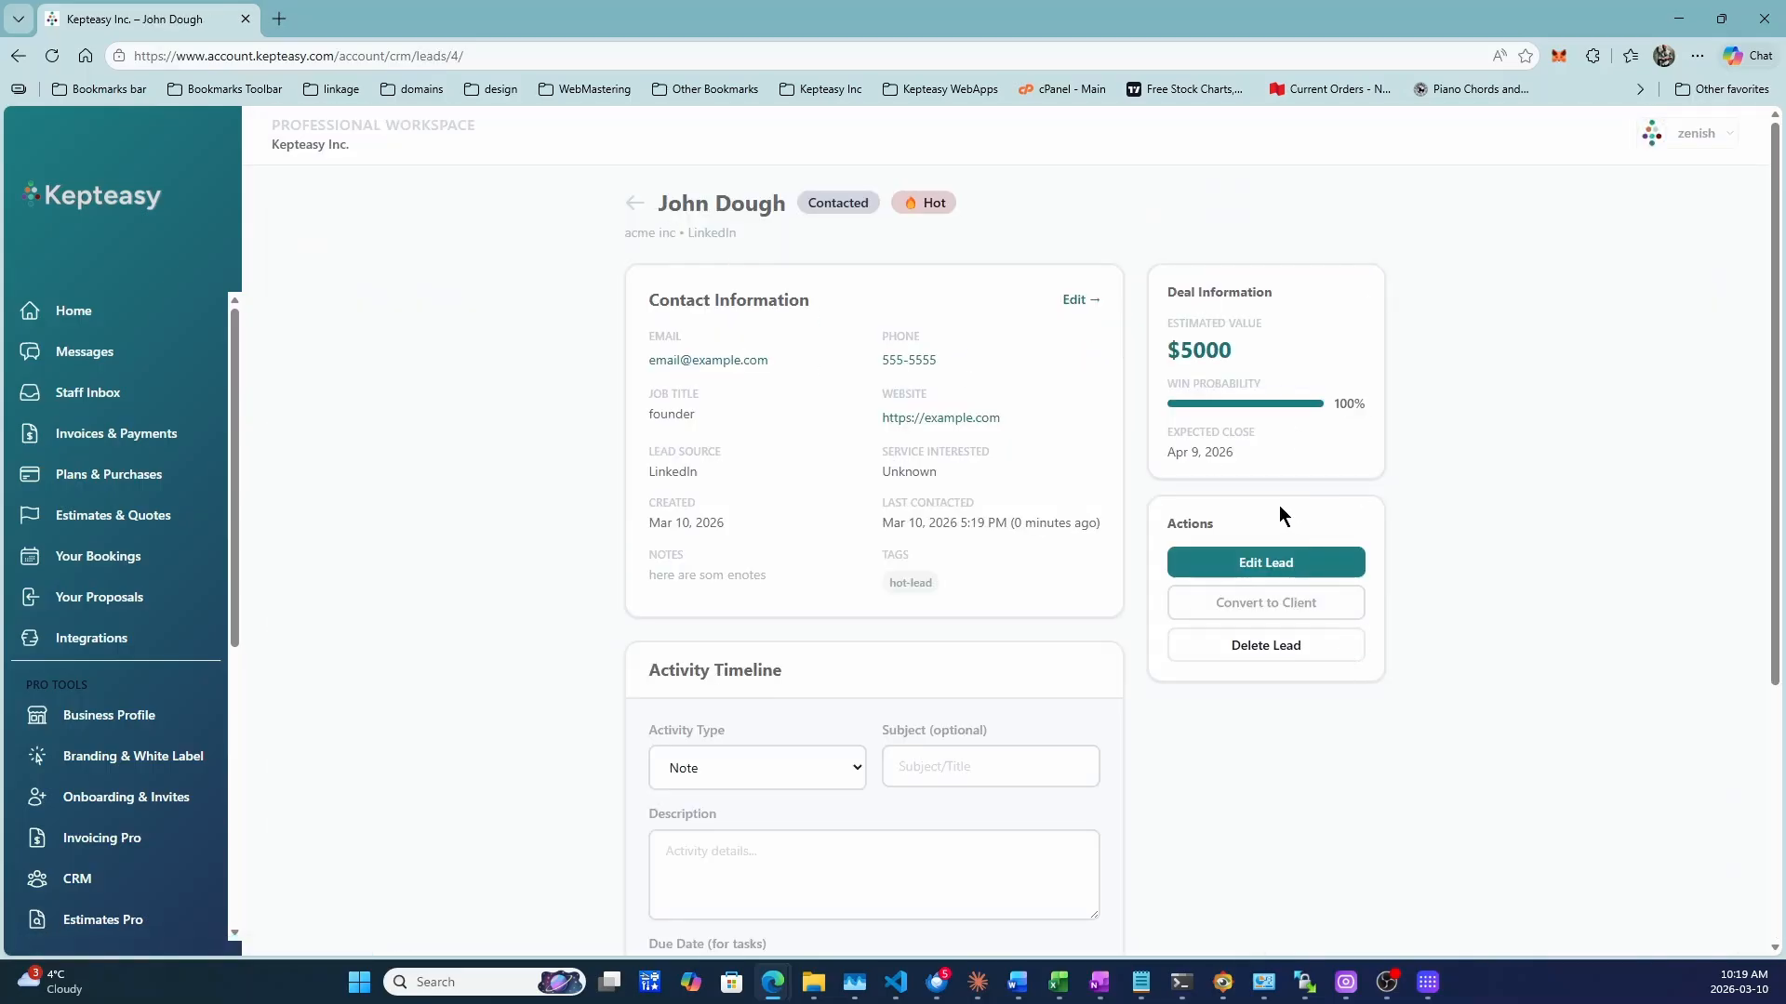
{"action": "left_click", "coordinate": [635, 202]}
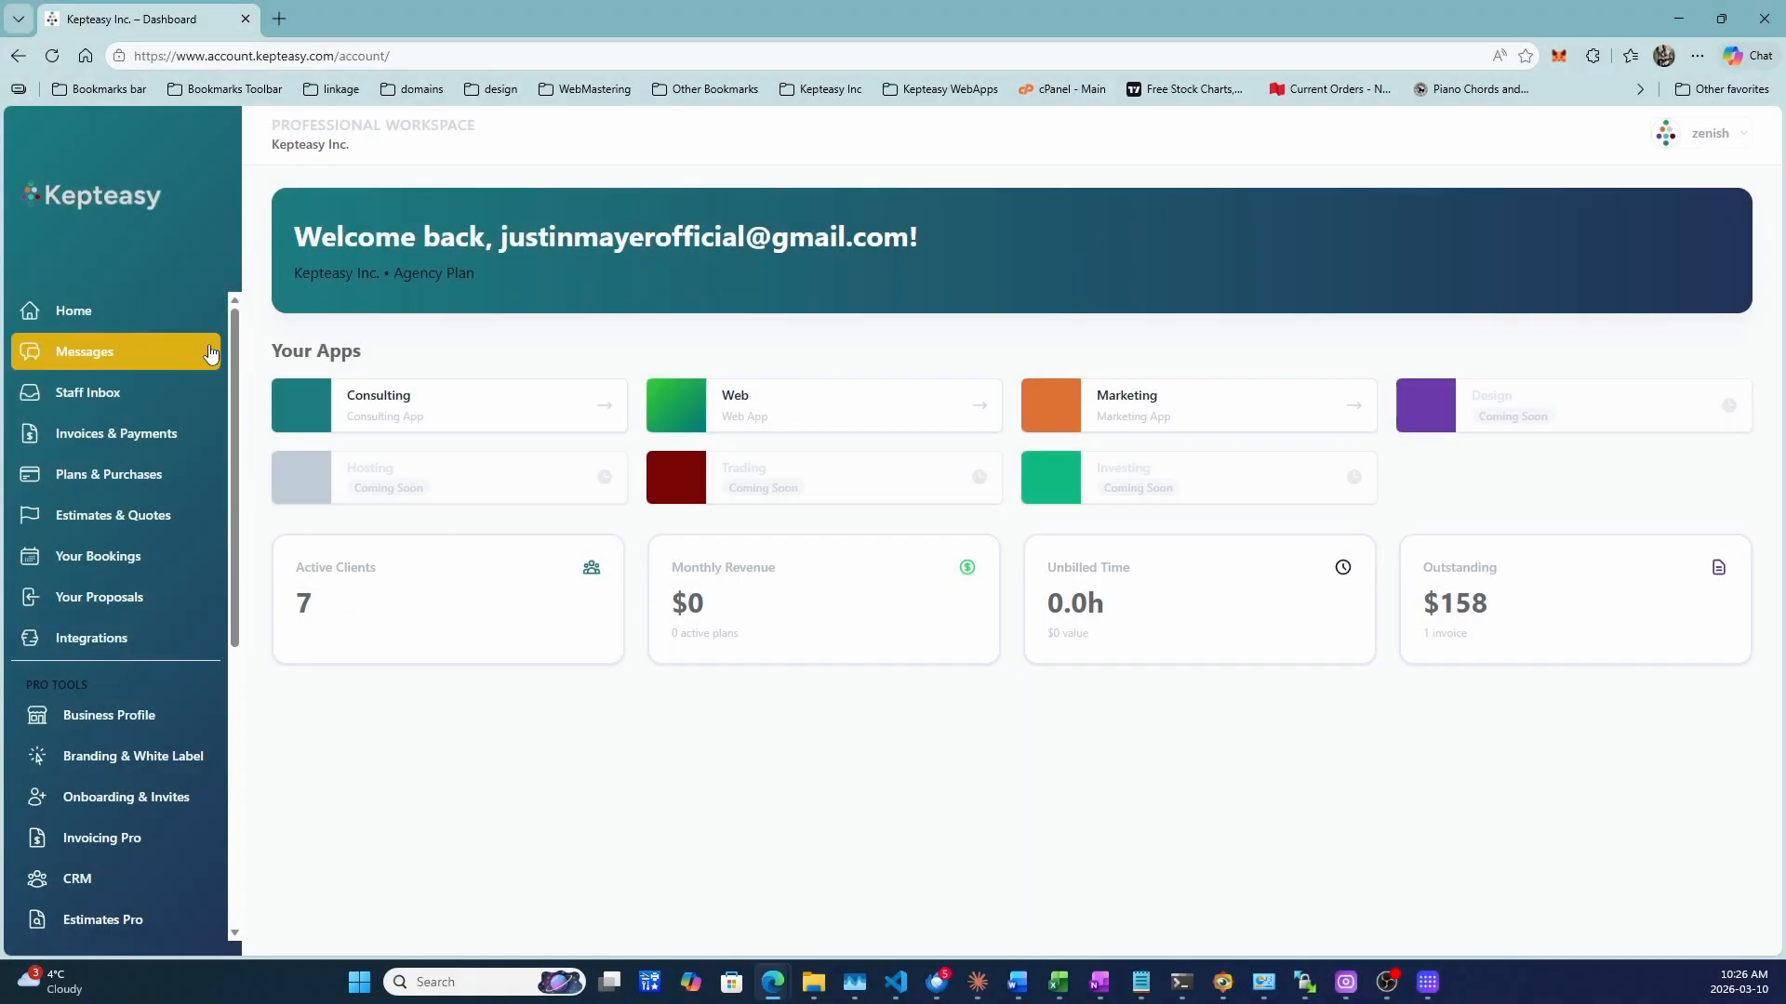
Step: Go to the Proposals dashboard, look over the existing proposals, and start a new proposal
{"action": "scroll", "coordinate": [192, 651], "scroll_direction": "down", "scroll_amount": 2}
{"action": "left_click", "coordinate": [137, 788]}
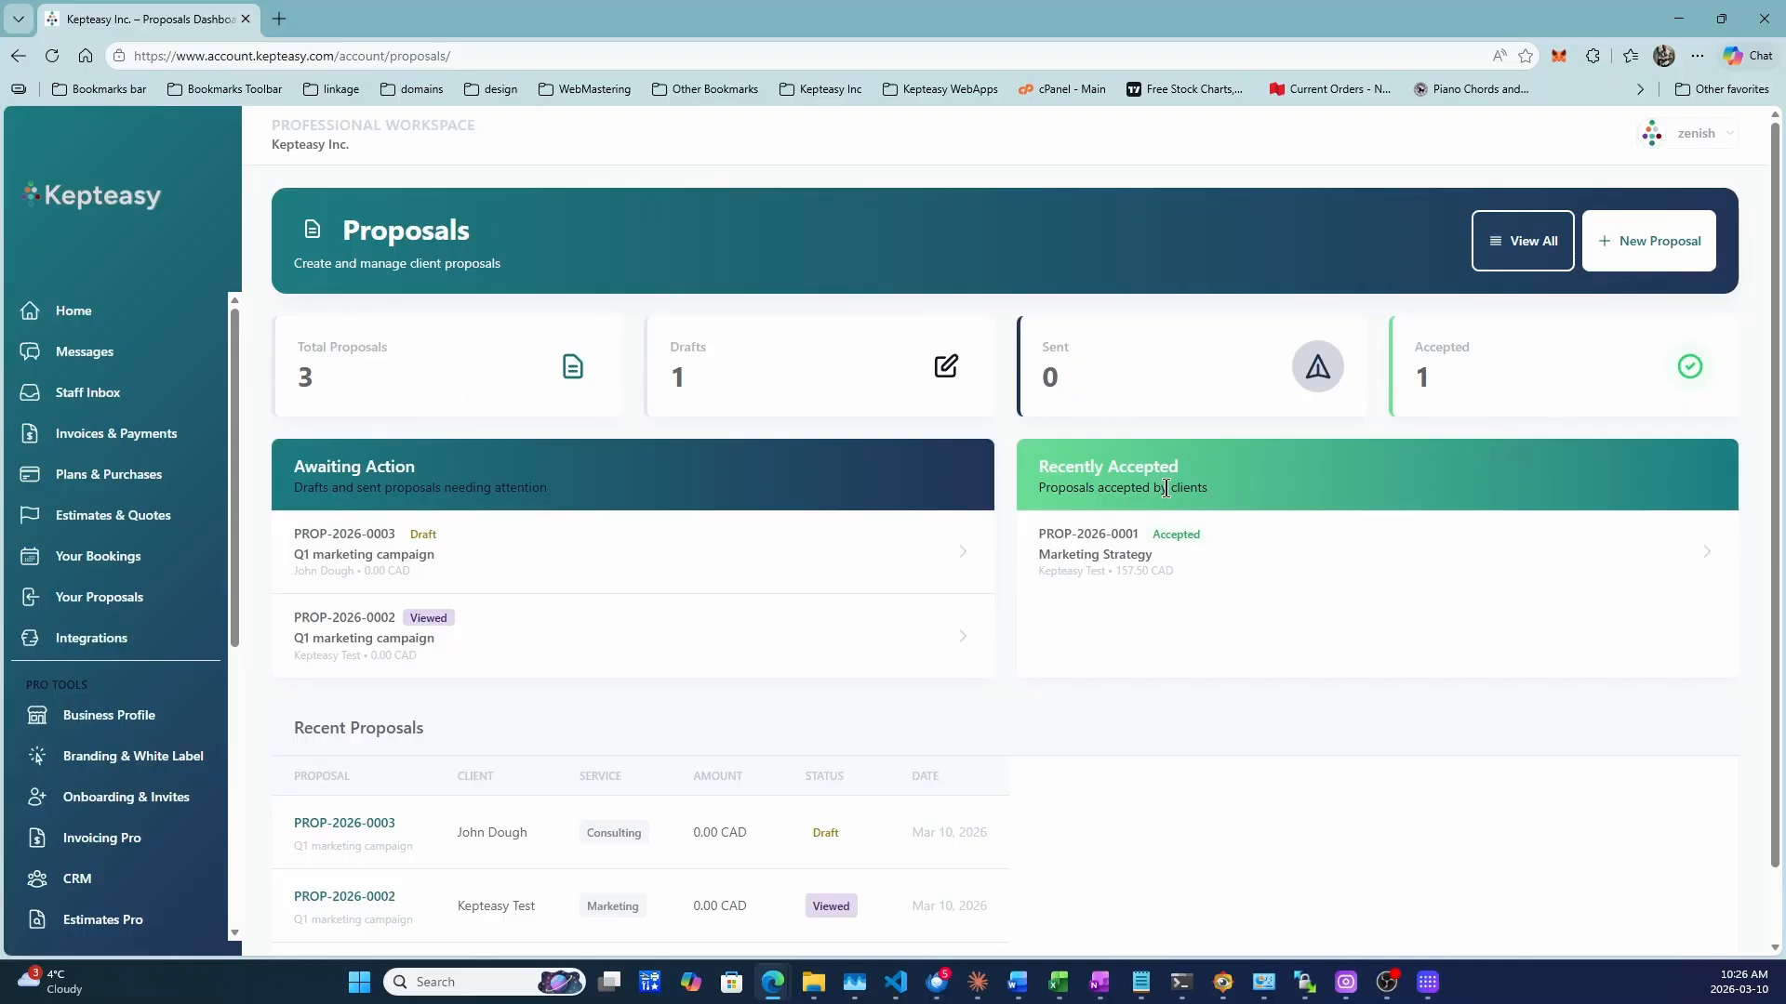
{"action": "scroll", "coordinate": [710, 650], "scroll_direction": "down", "scroll_amount": 2}
{"action": "scroll", "coordinate": [1304, 558], "scroll_direction": "up", "scroll_amount": 2}
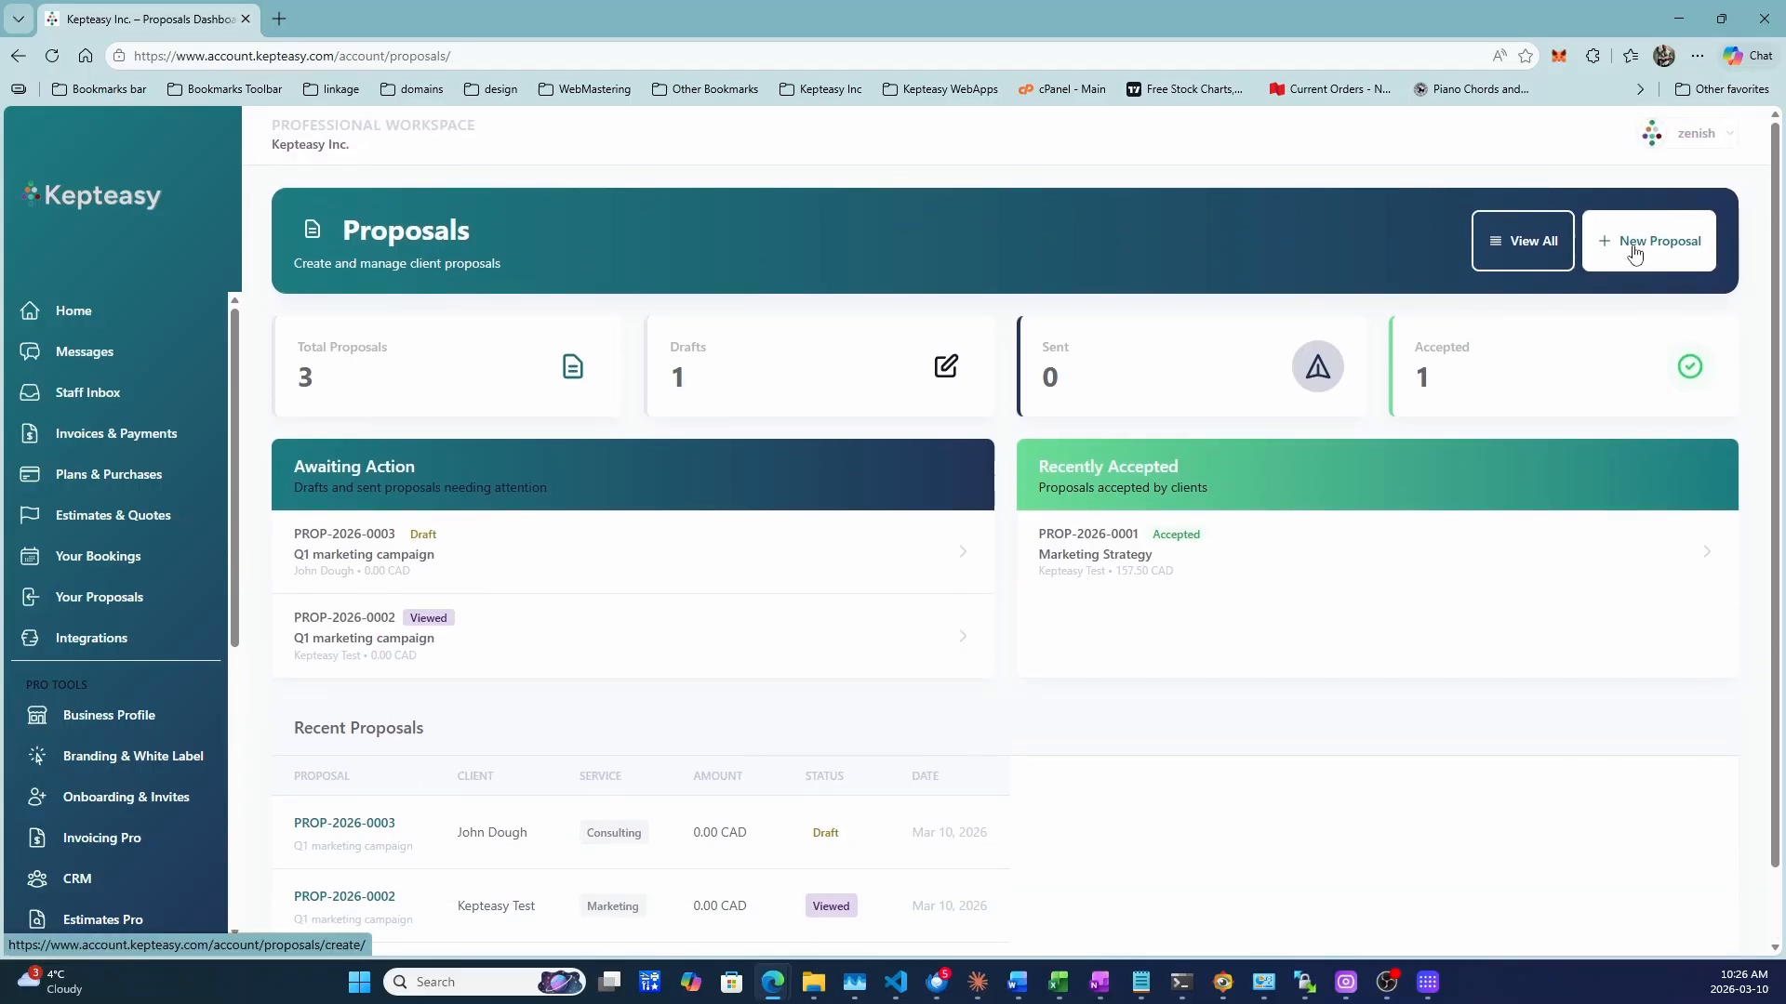
{"action": "left_click", "coordinate": [1674, 250]}
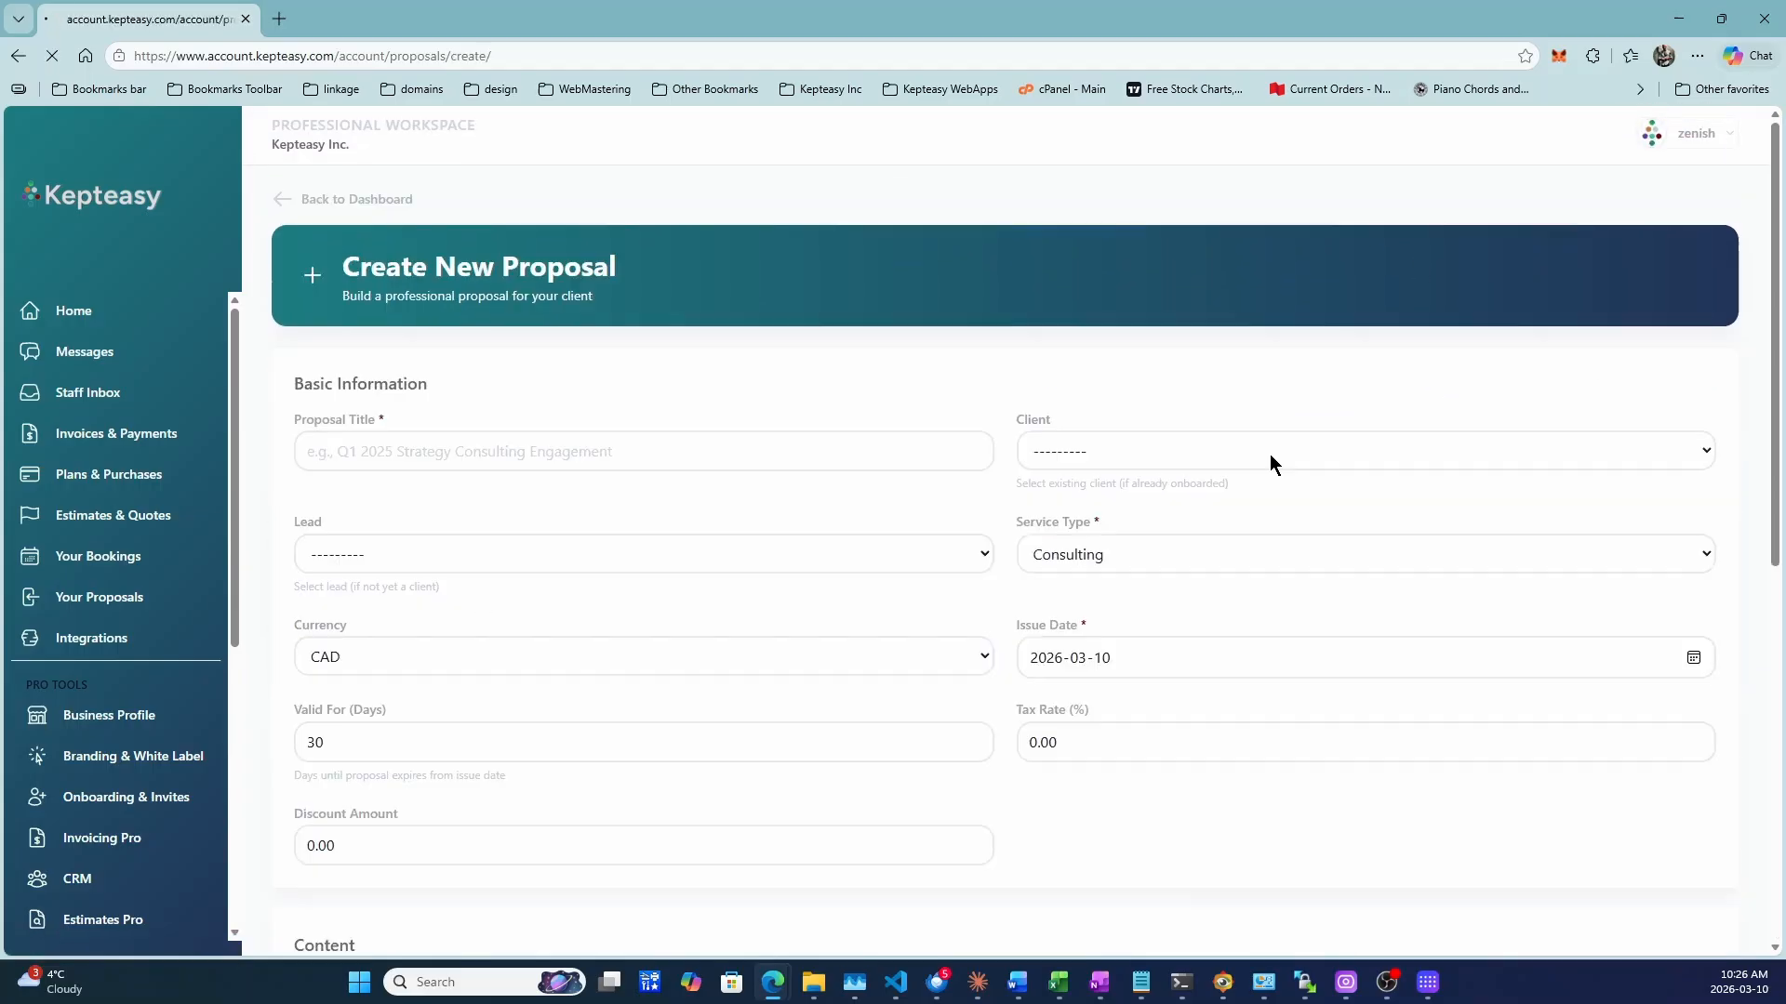
Step: Title the proposal "Q1 marketing campaign" and assign it to the acme inc lead
{"action": "left_click", "coordinate": [586, 460]}
{"action": "type", "text": "Q1"}
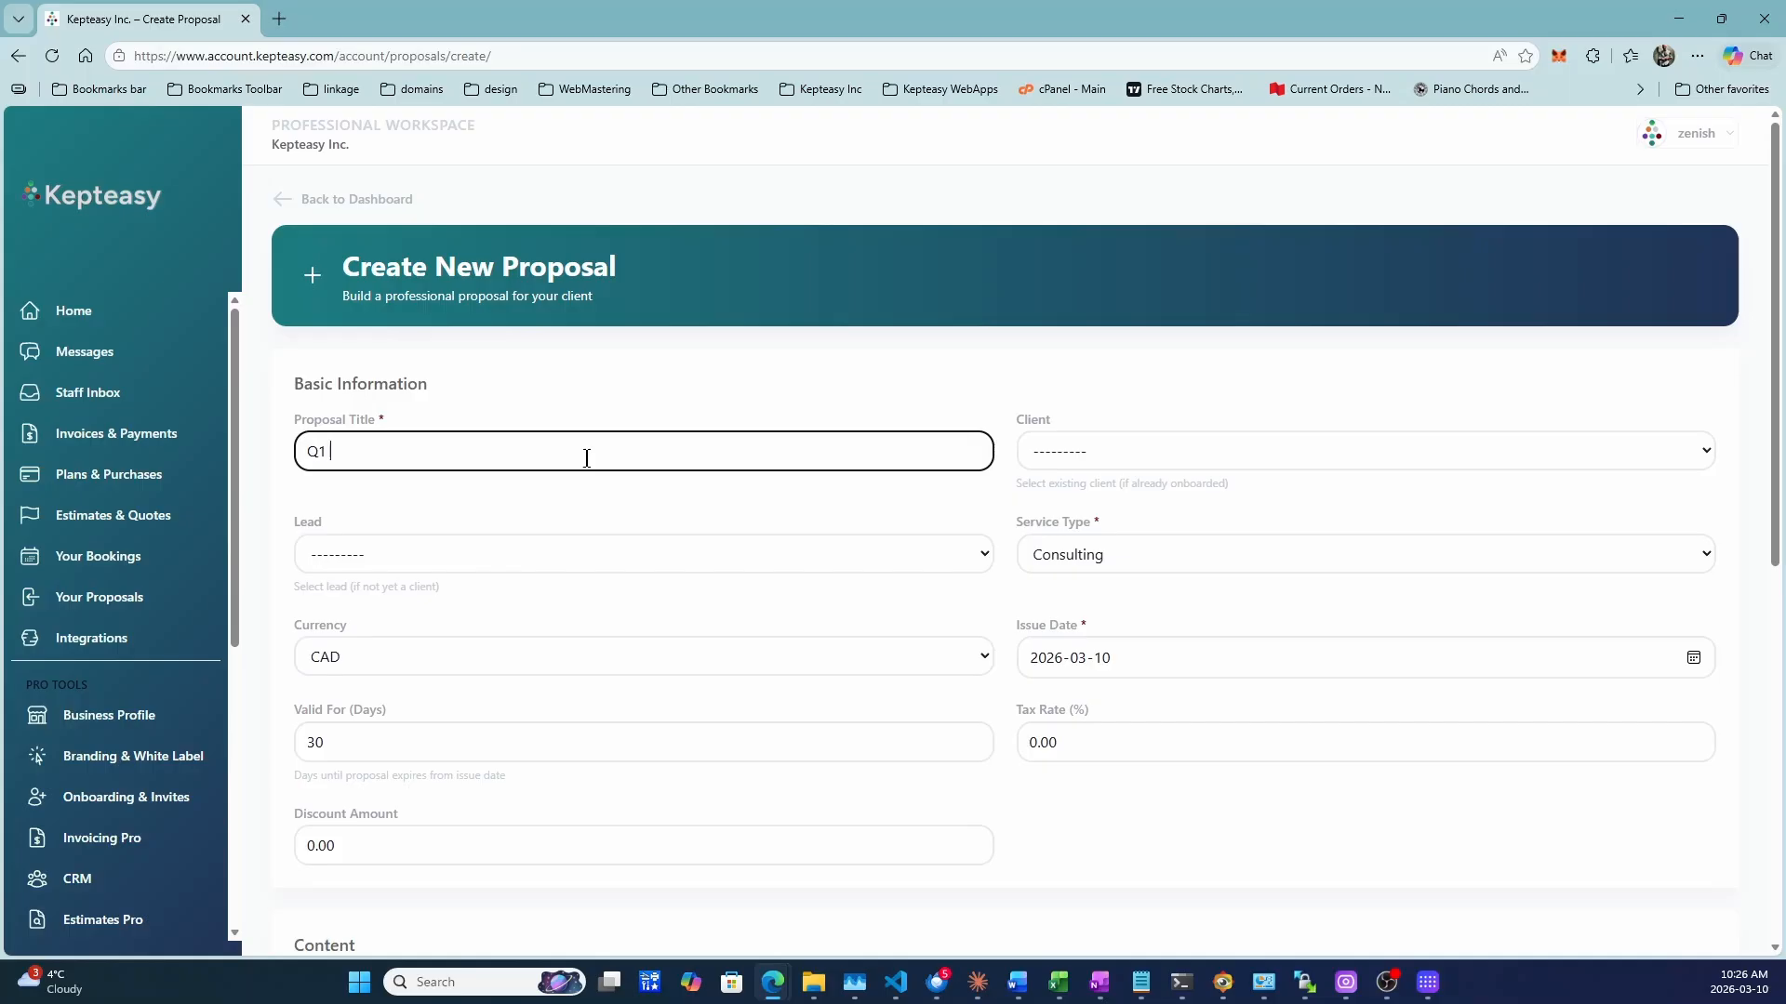
{"action": "type", "text": " marketing campaign"}
{"action": "left_click", "coordinate": [1044, 450]}
{"action": "left_click", "coordinate": [586, 532]}
{"action": "left_click", "coordinate": [548, 556]}
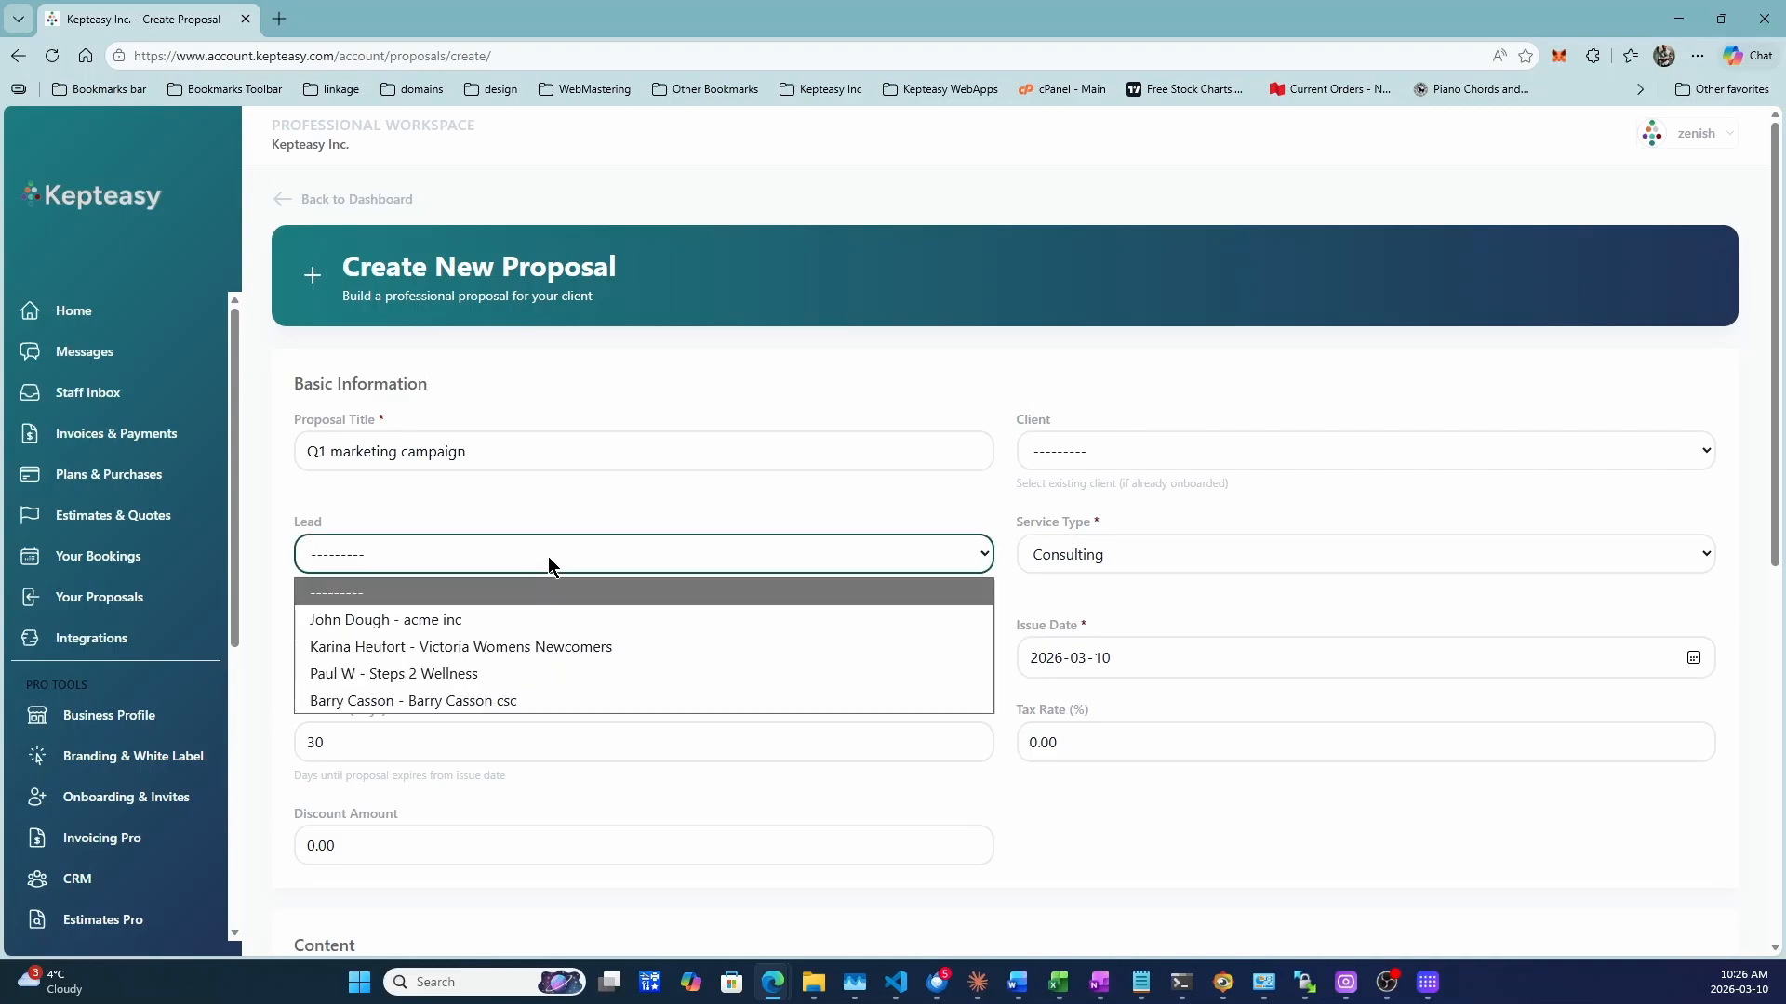
{"action": "left_click", "coordinate": [398, 620]}
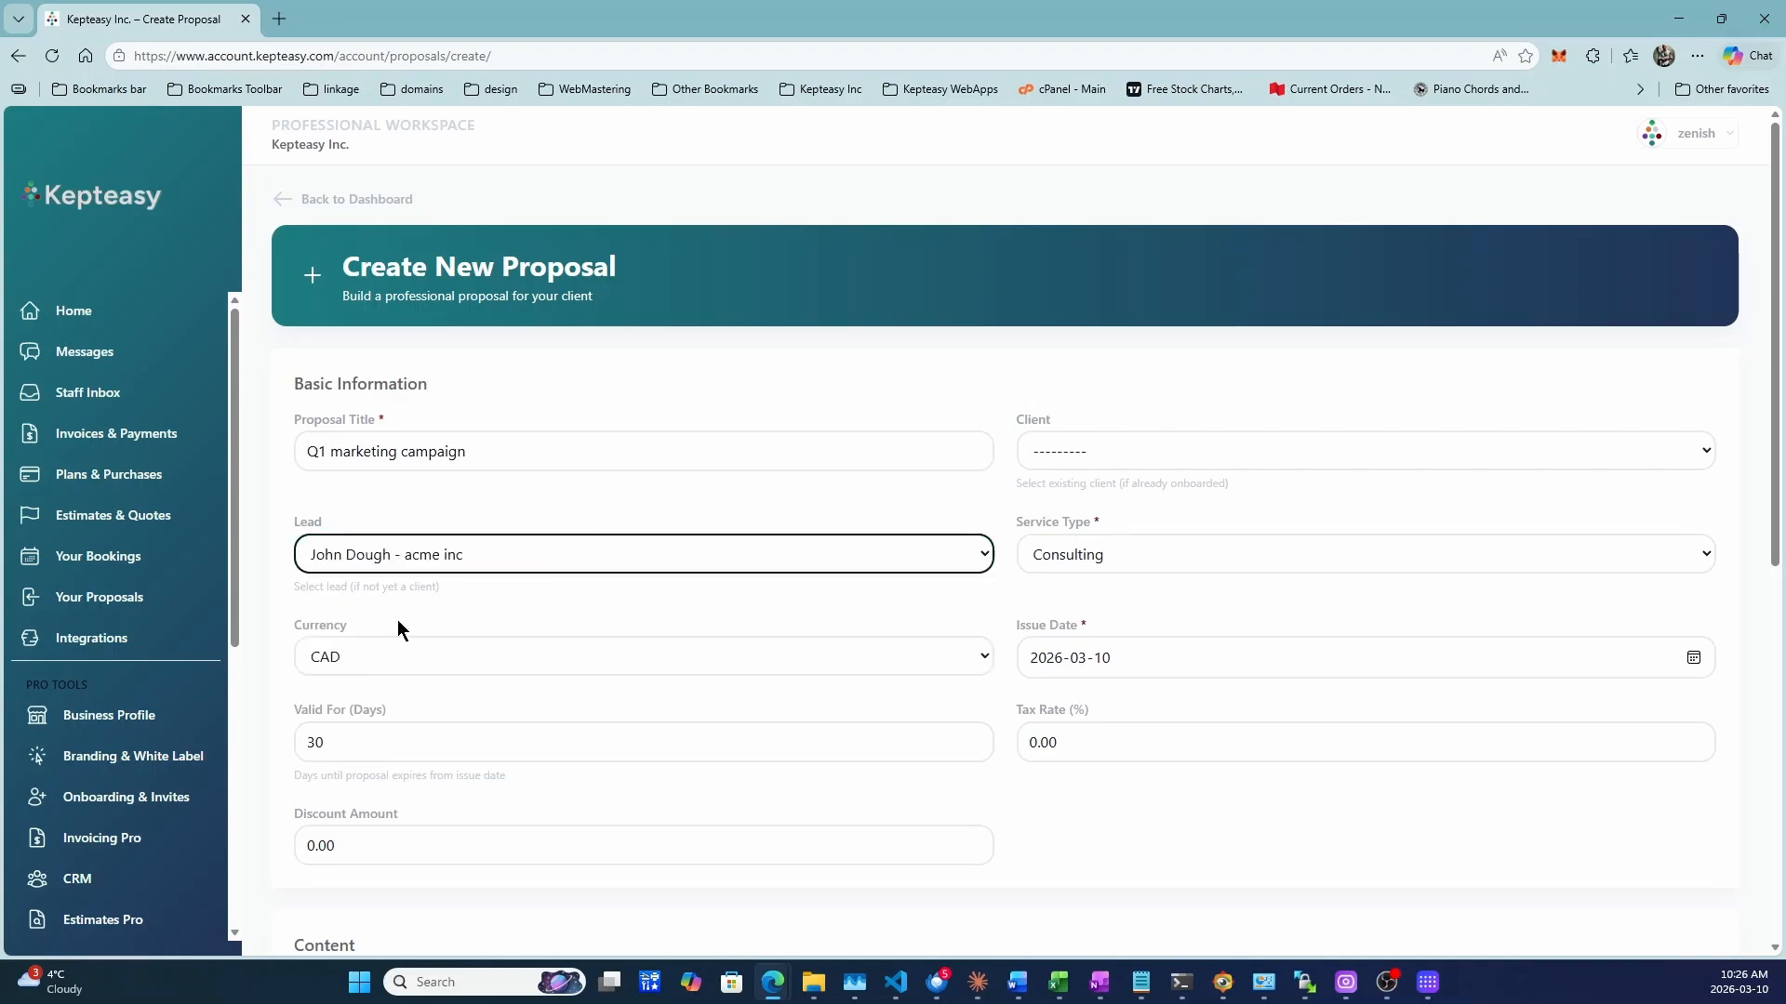
Step: Check the available service types, keep Consulting, and set the proposal's tax rate to 0.05
{"action": "left_click", "coordinate": [1098, 555]}
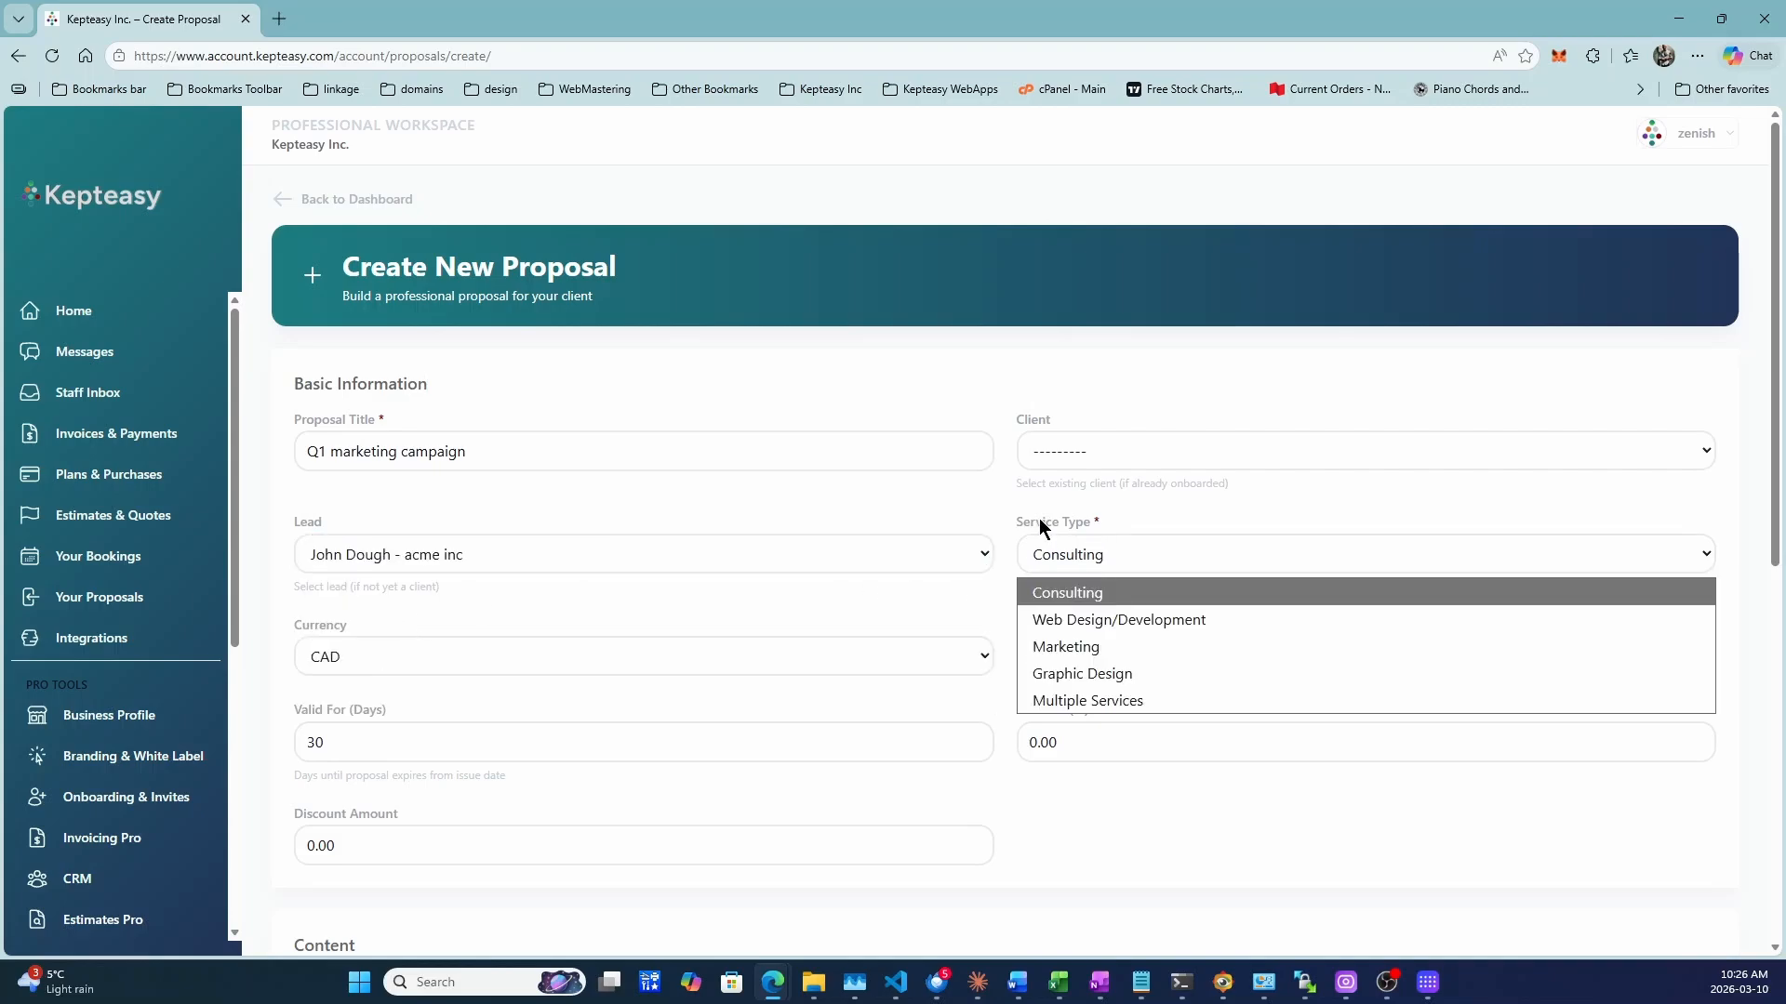
{"action": "left_click", "coordinate": [1012, 519]}
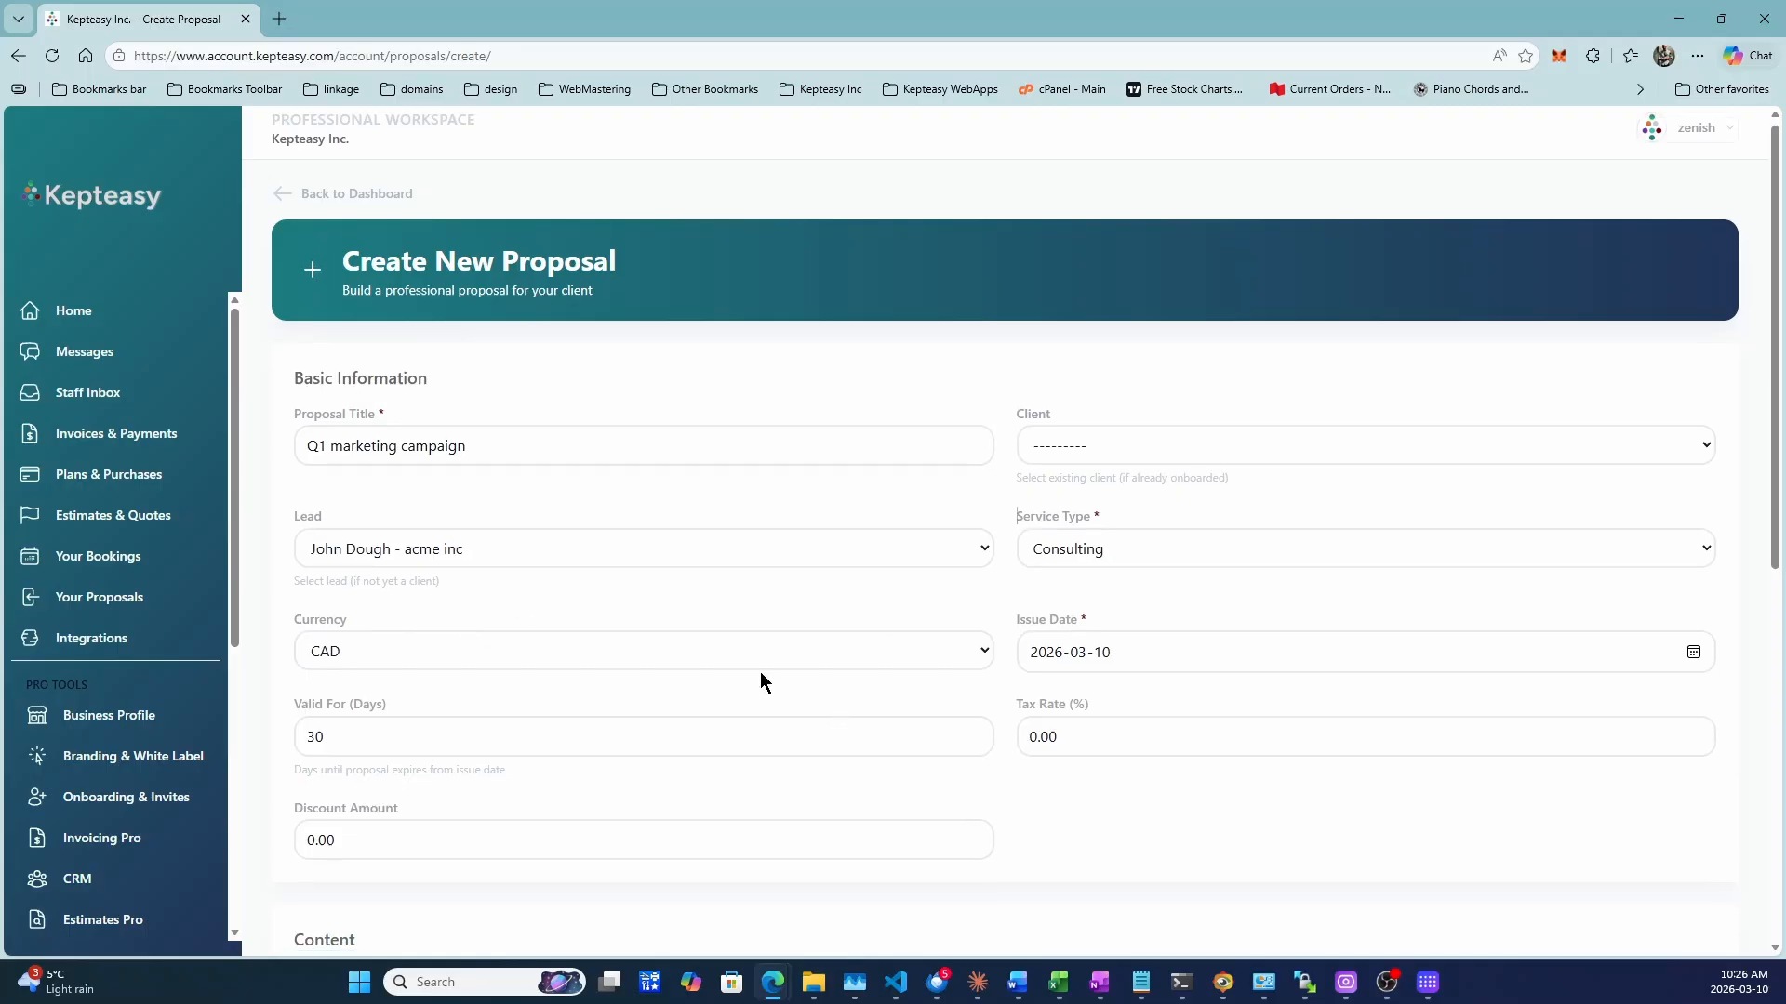
{"action": "scroll", "coordinate": [986, 632], "scroll_direction": "down", "scroll_amount": 1}
{"action": "left_click", "coordinate": [1108, 651]}
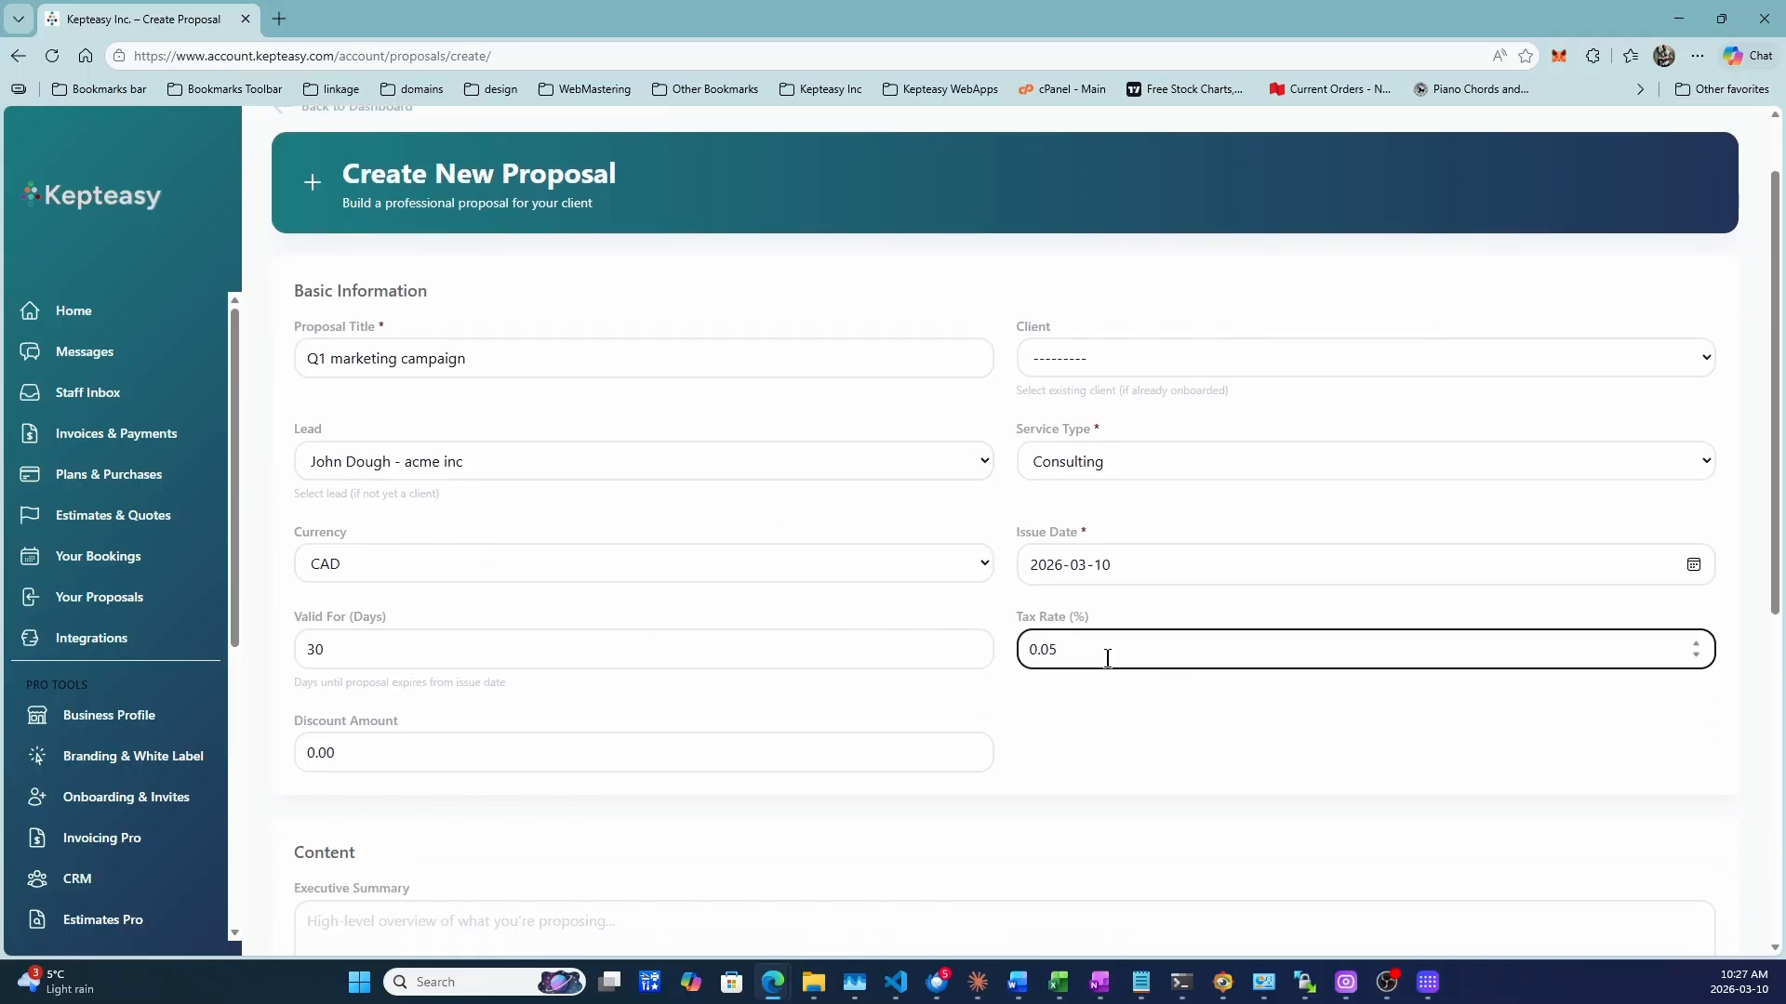
Step: Enter "high level summary" as executive summary, "payments terms" as terms and "internal notes" as internal notes, and create the proposal
{"action": "scroll", "coordinate": [1108, 658], "scroll_direction": "down", "scroll_amount": 5}
{"action": "left_click", "coordinate": [536, 492]}
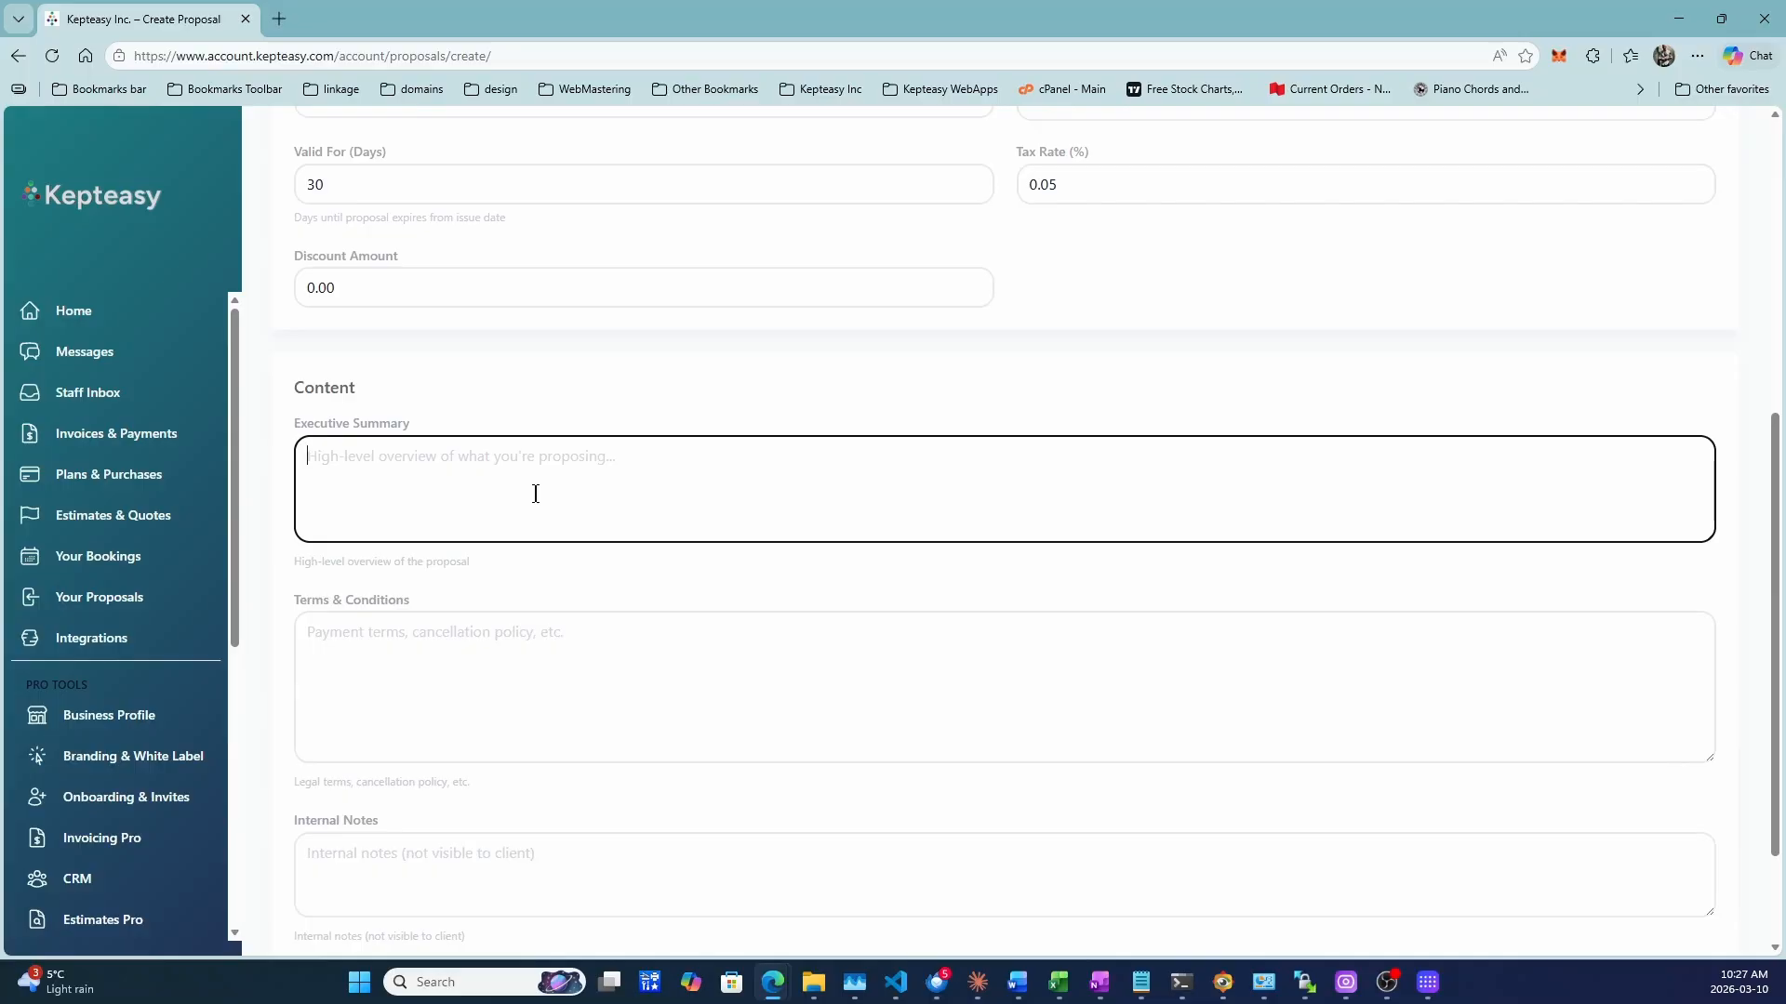
{"action": "type", "text": "high level summary"}
{"action": "key", "text": "Tab"}
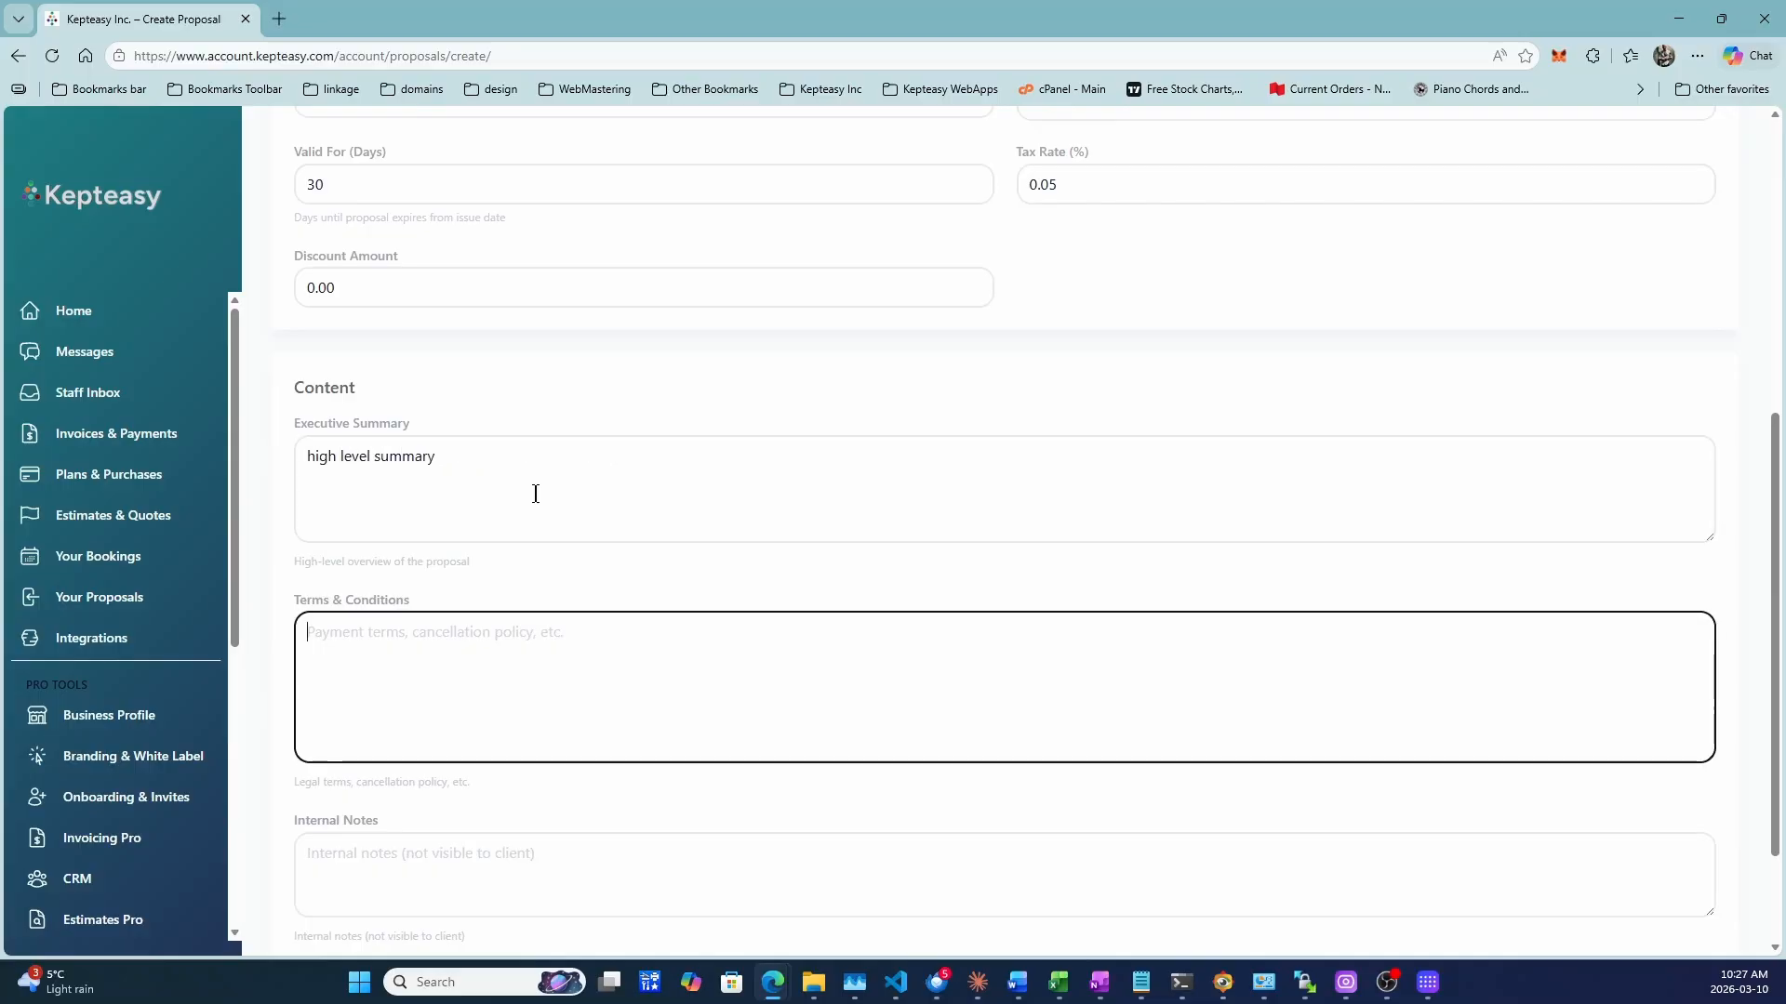
{"action": "type", "text": "payments terms"}
{"action": "key", "text": "Tab"}
{"action": "type", "text": "internal no"}
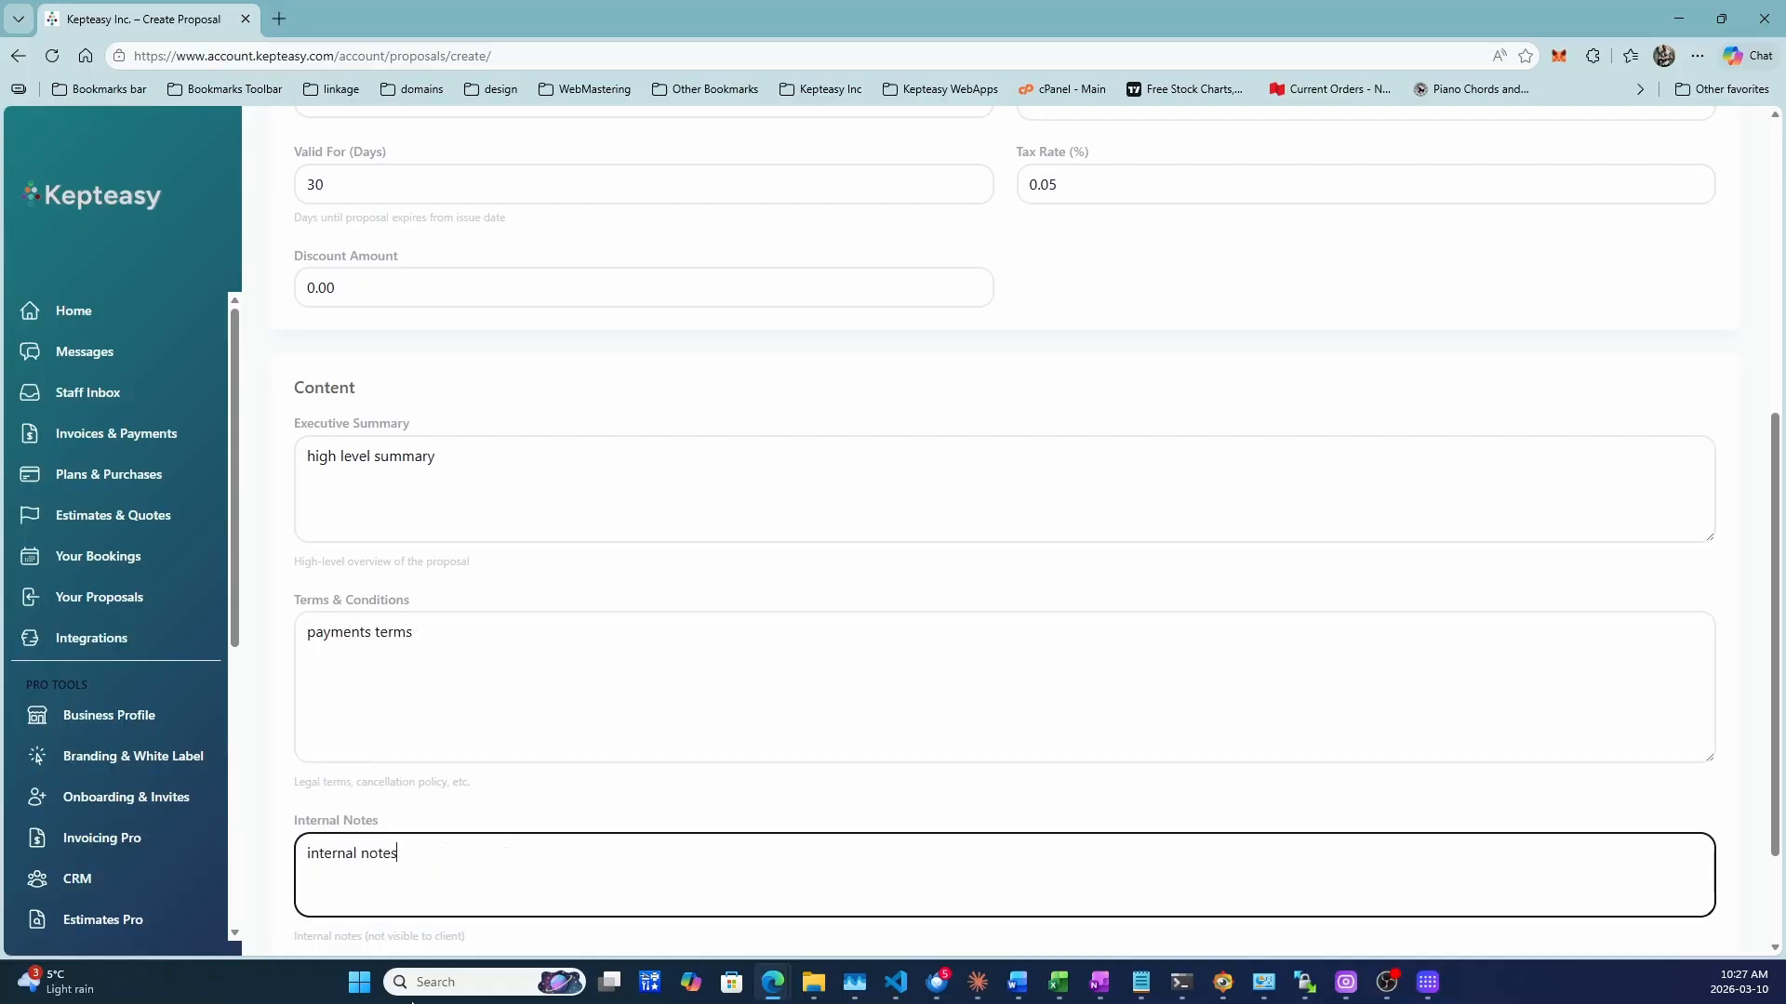
{"action": "scroll", "coordinate": [1683, 874], "scroll_direction": "down", "scroll_amount": 2}
{"action": "left_click", "coordinate": [1663, 851]}
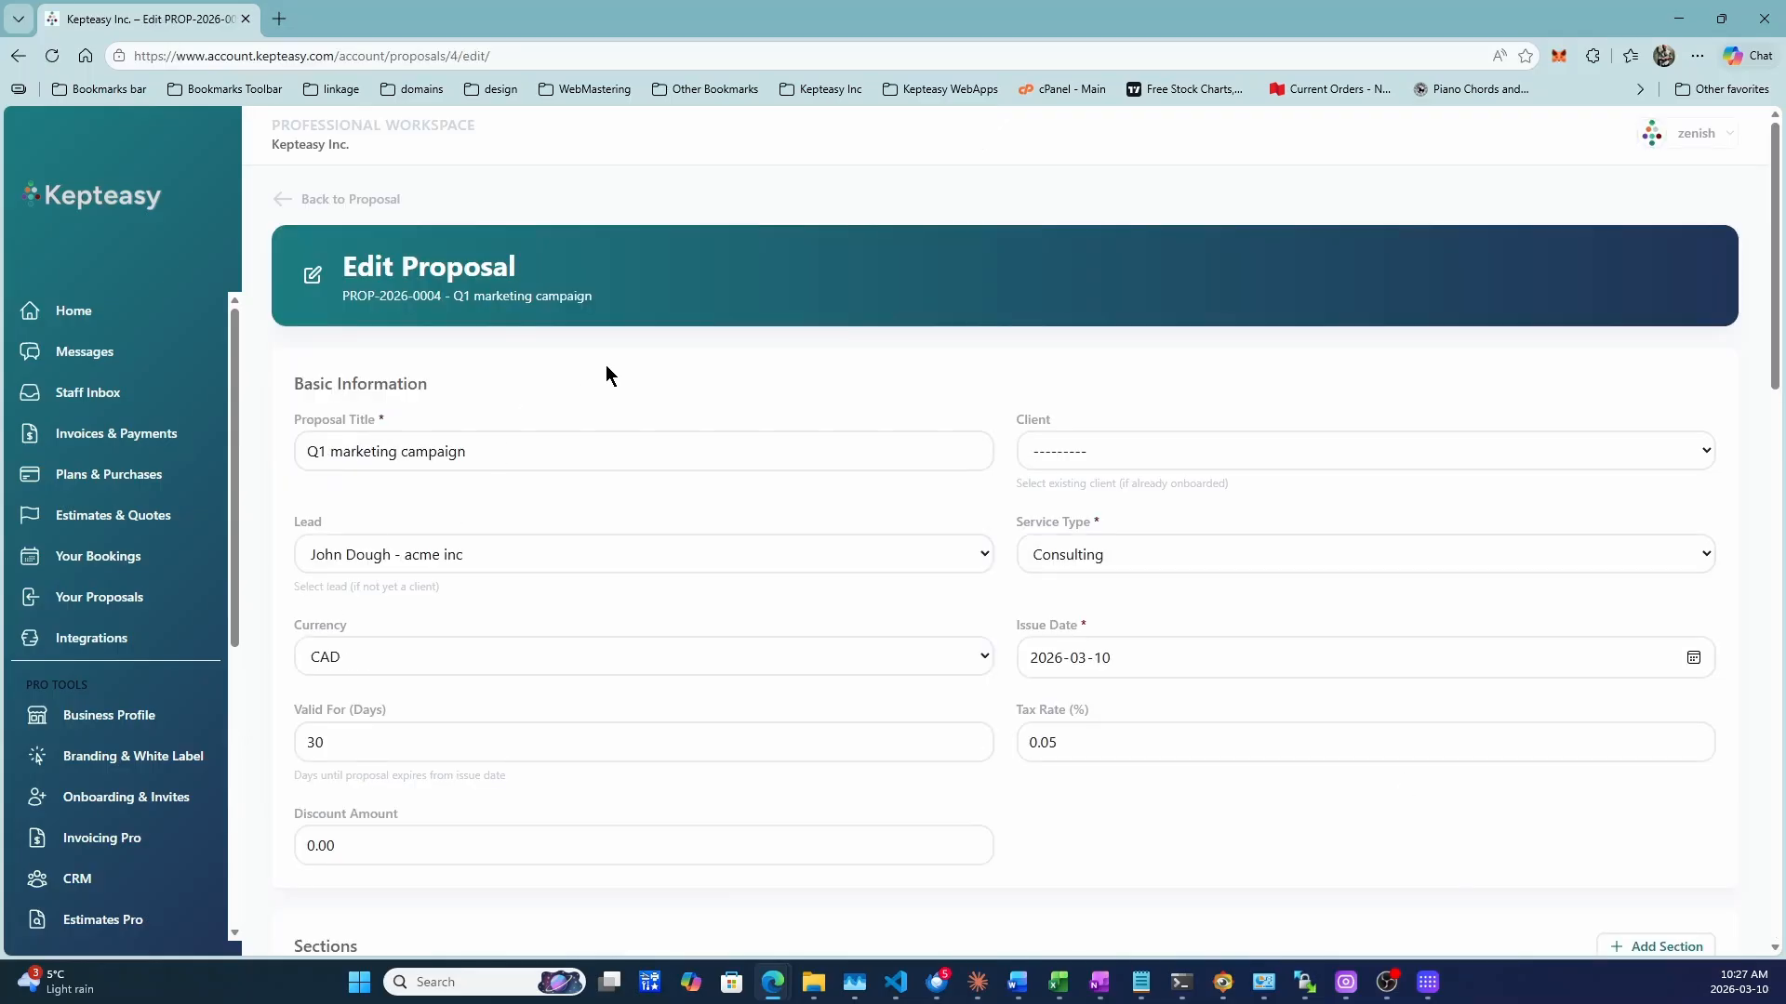
Step: Set the proposal's section type to Deliverables and title the section "deliverables"
{"action": "scroll", "coordinate": [701, 369], "scroll_direction": "down", "scroll_amount": 7}
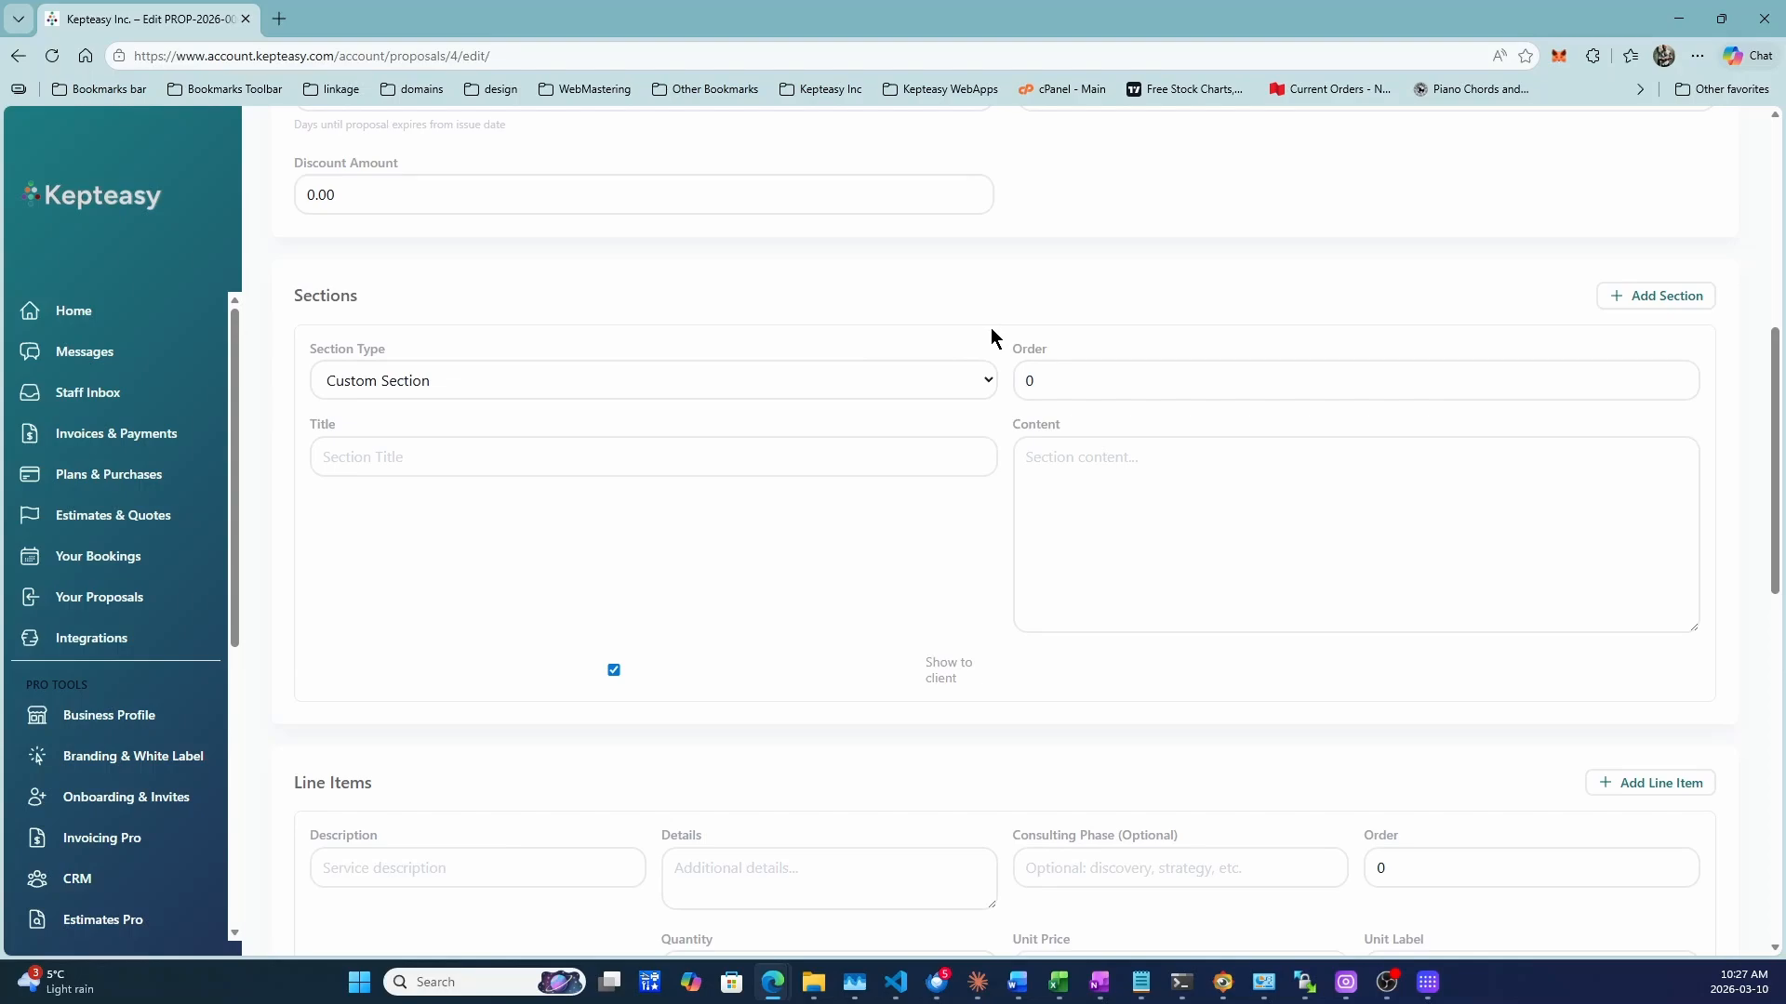
{"action": "left_click", "coordinate": [946, 392]}
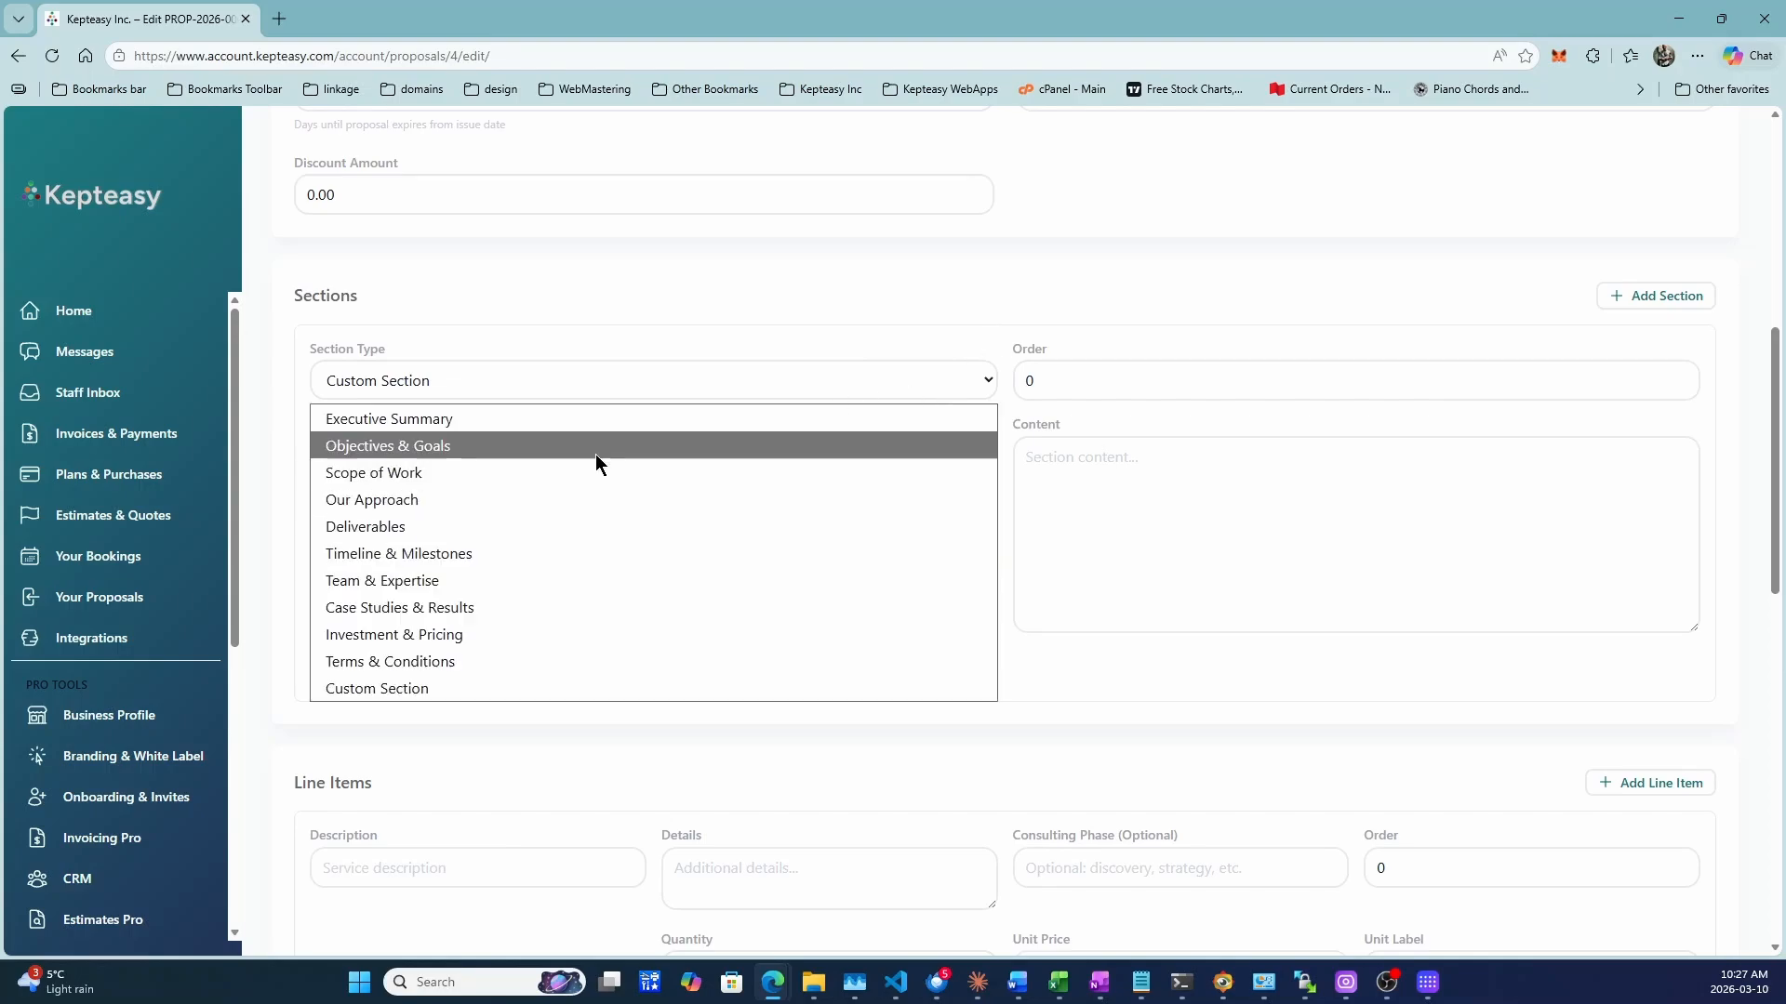
{"action": "left_click", "coordinate": [580, 526]}
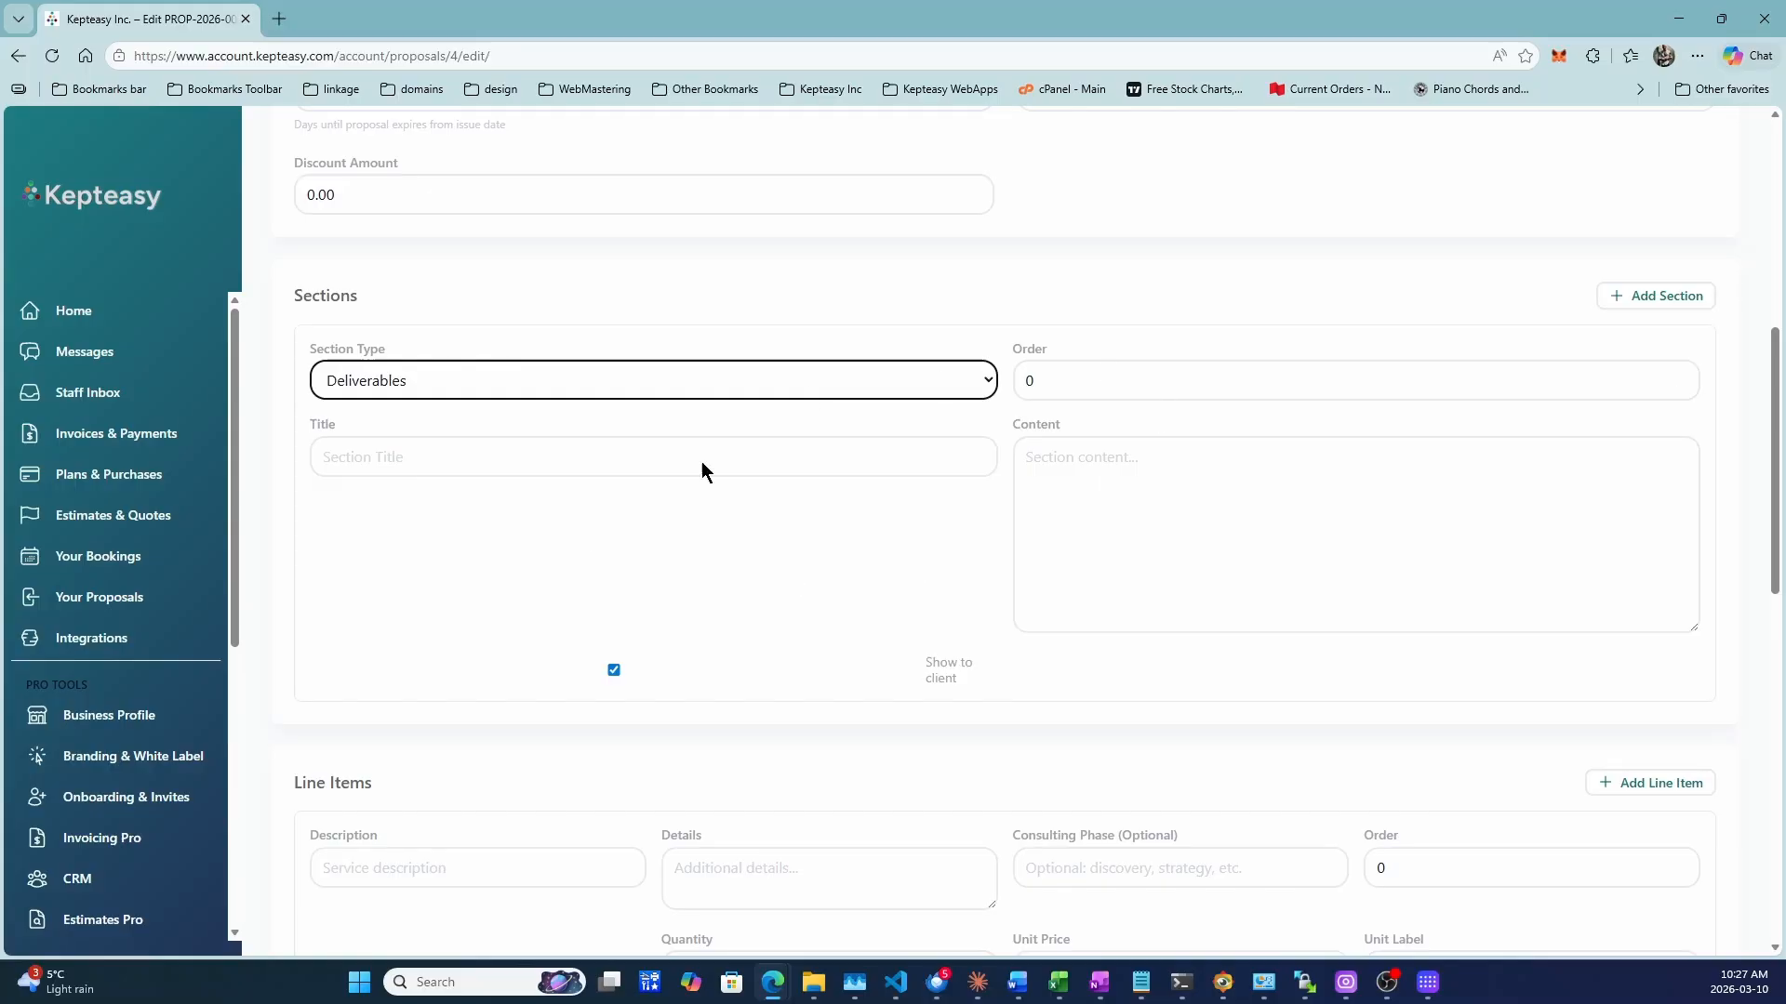
{"action": "left_click", "coordinate": [556, 477]}
{"action": "type", "text": "del"}
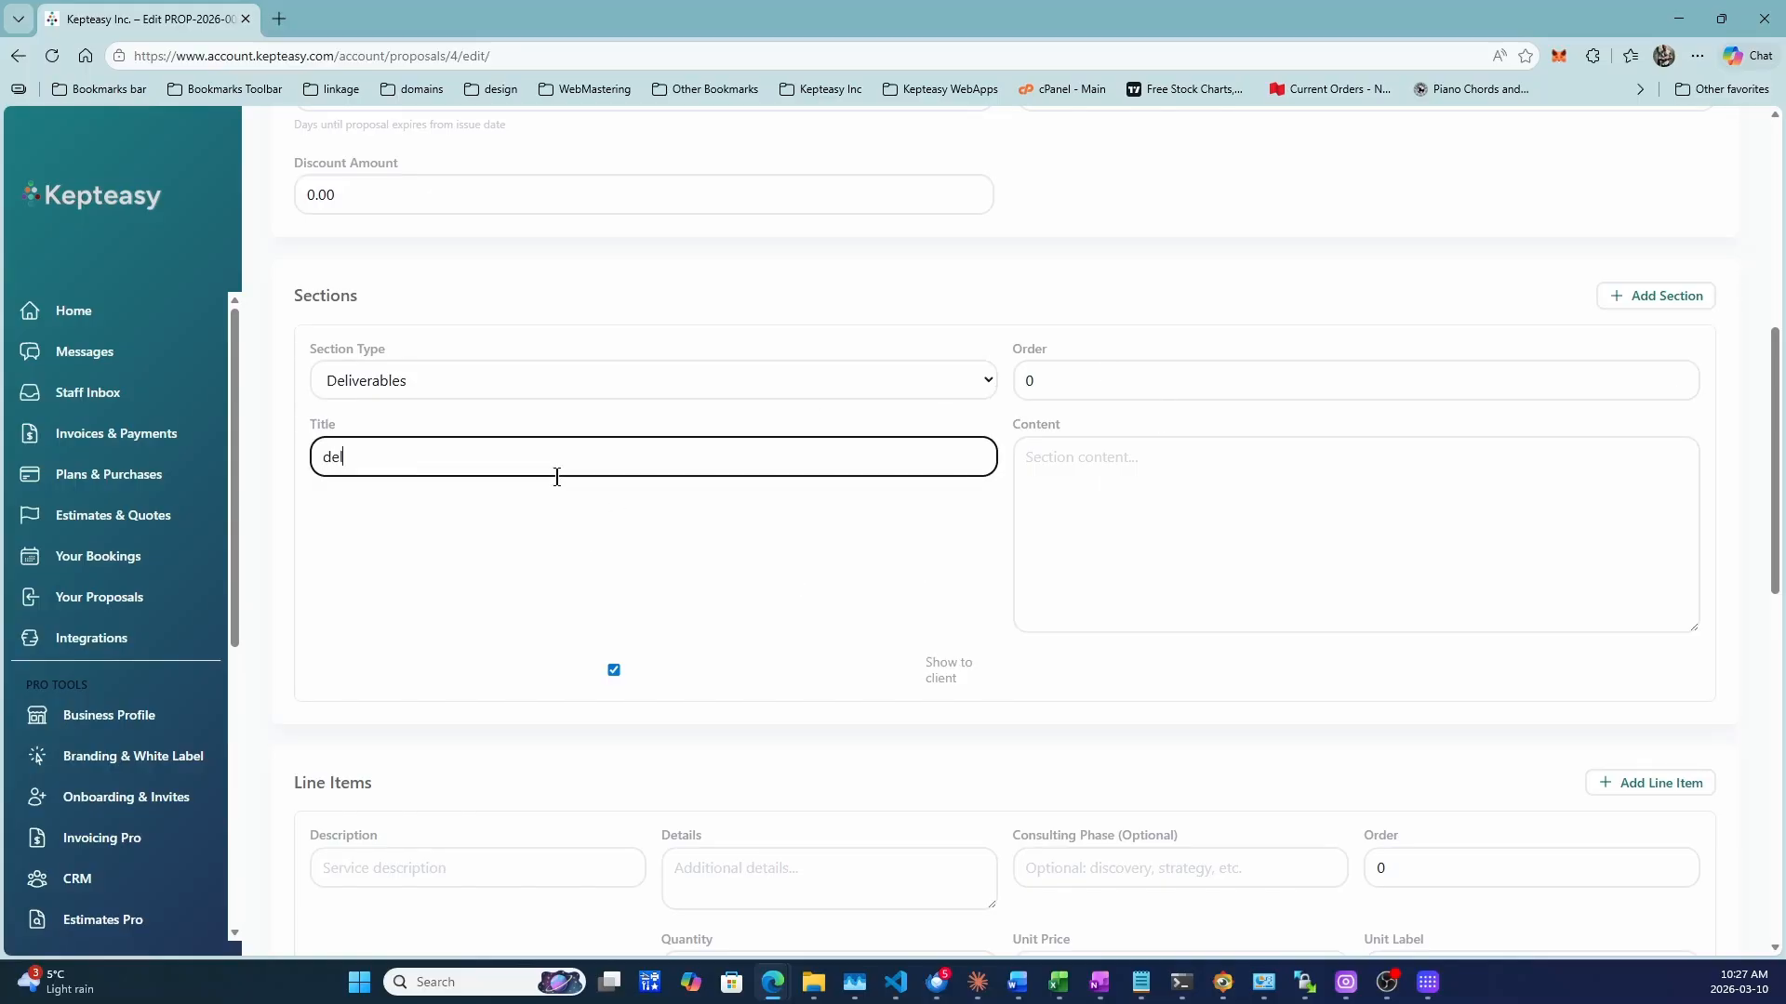
{"action": "type", "text": "iverables"}
{"action": "key", "text": "Tab"}
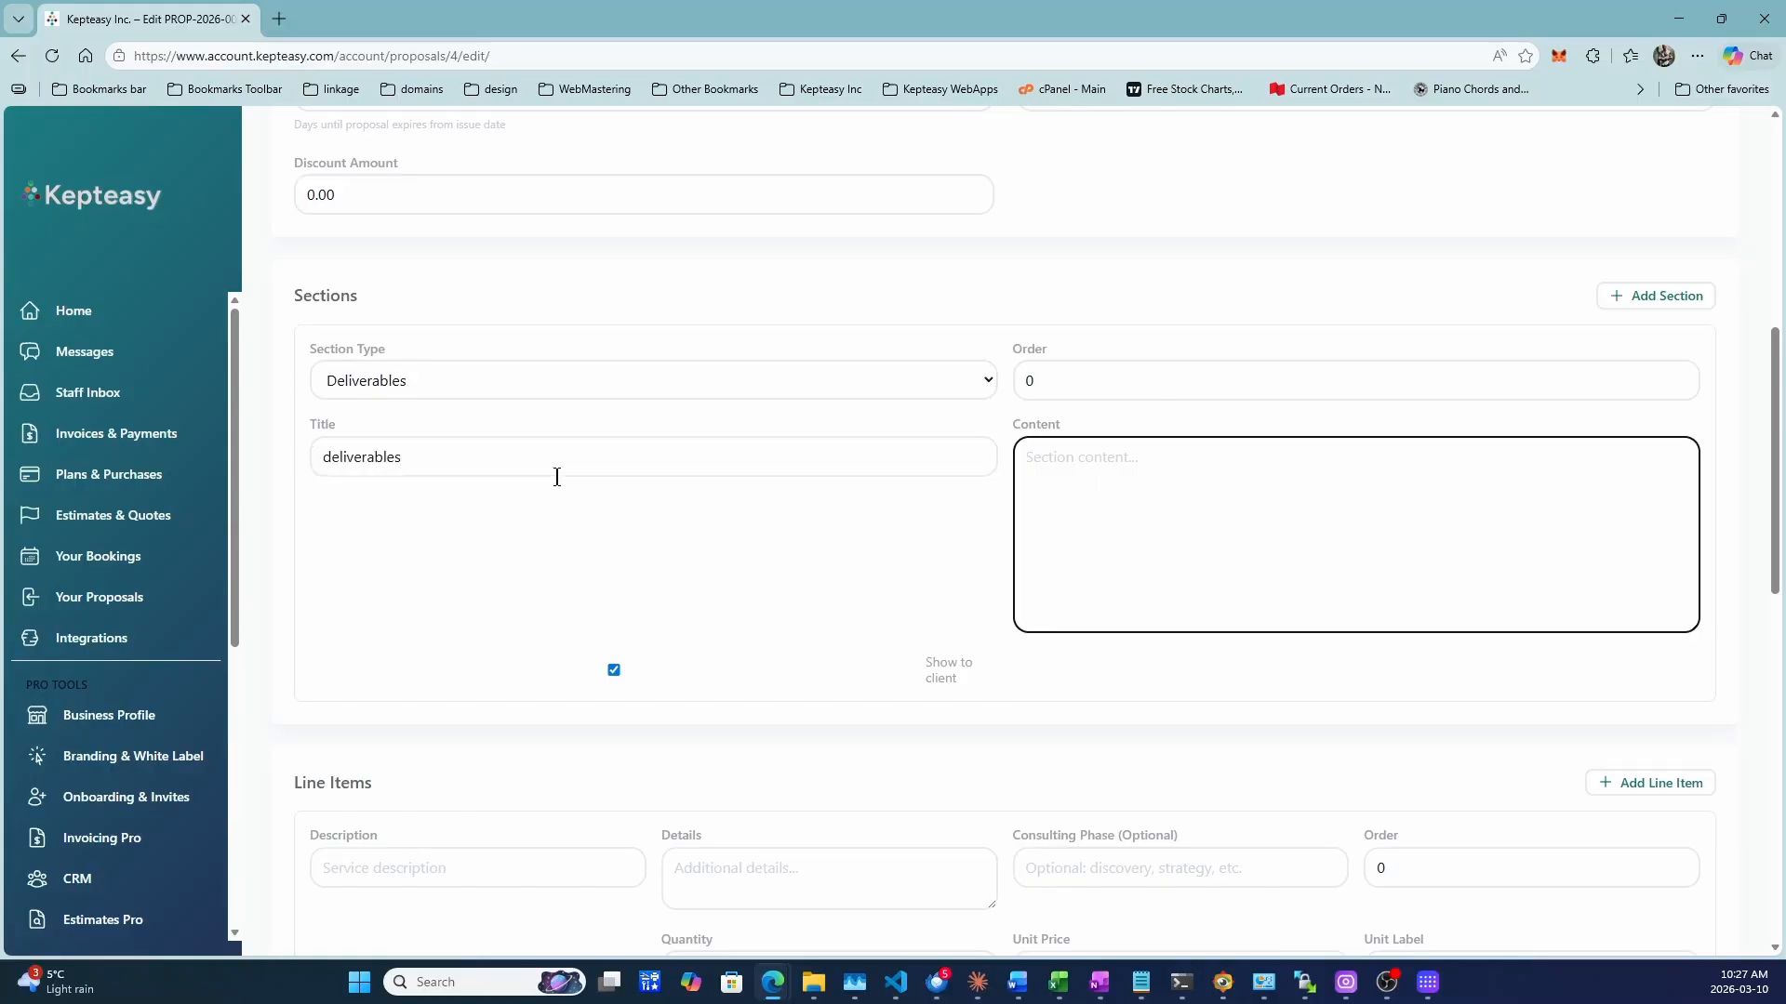
Step: Enter "reports etc" as the deliverables content and add an Our Approach section titled "our approach" with the content "what we do"
{"action": "type", "text": "reports etc"}
{"action": "left_click", "coordinate": [1648, 303]}
{"action": "scroll", "coordinate": [816, 494], "scroll_direction": "down", "scroll_amount": 3}
{"action": "left_click", "coordinate": [664, 483]}
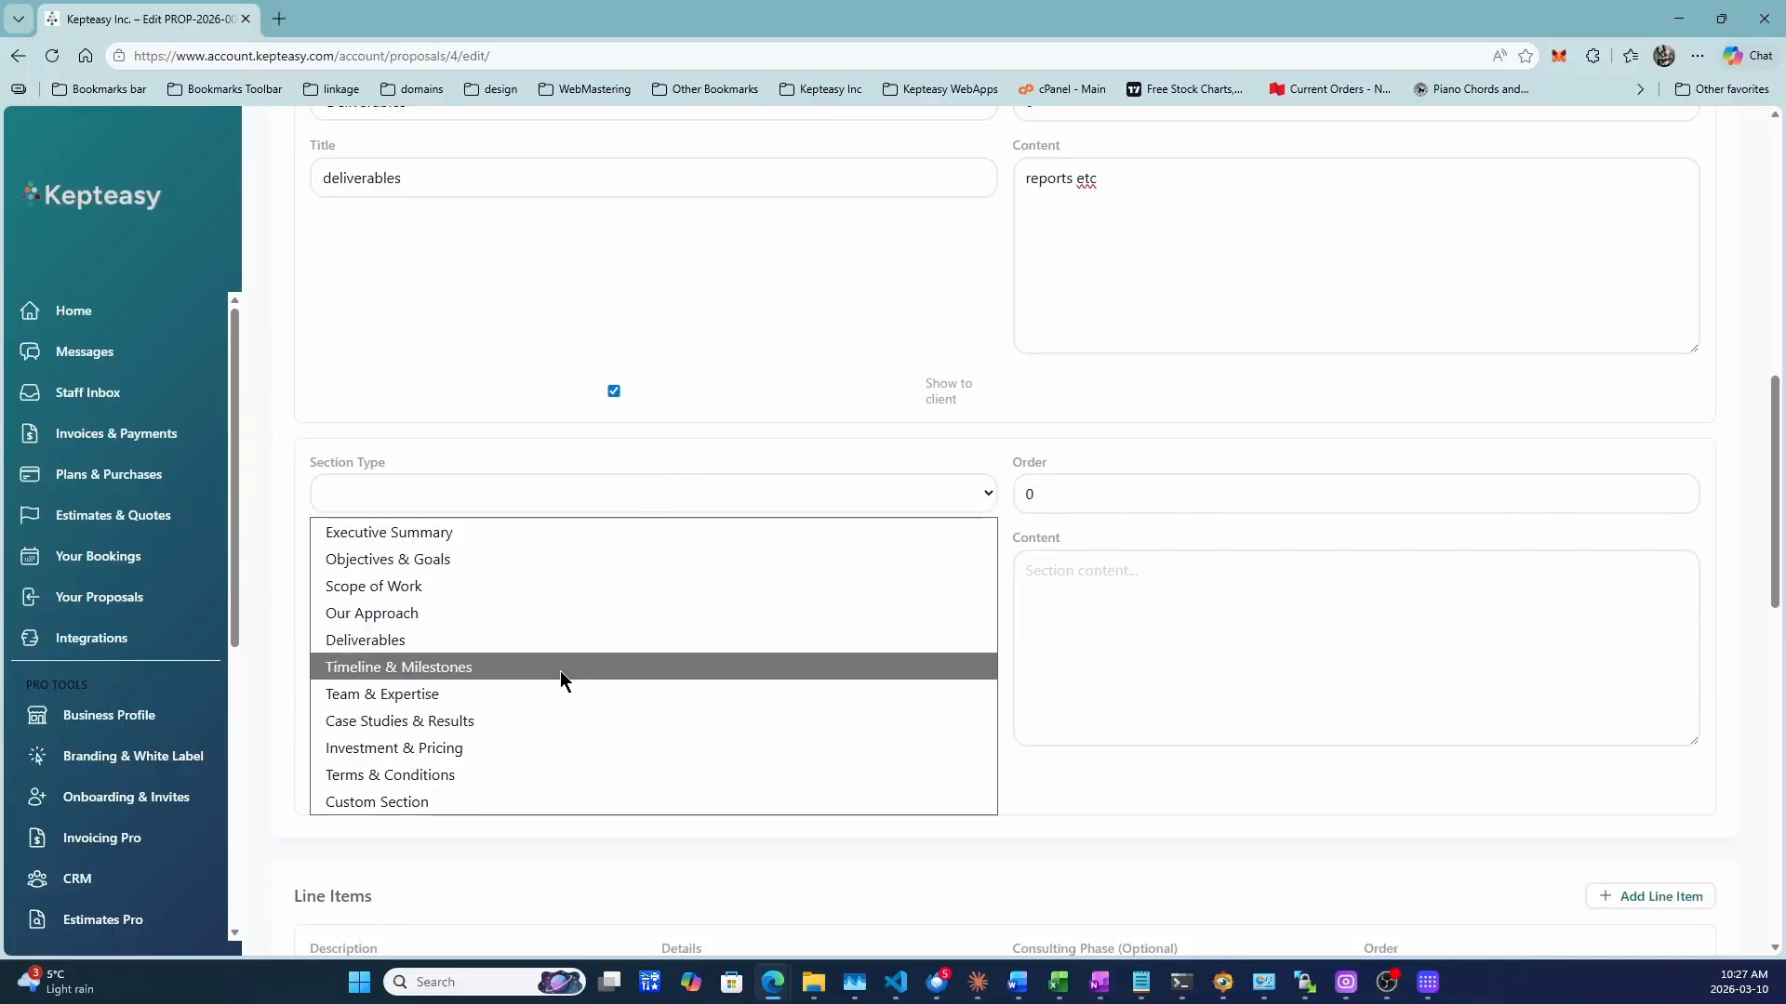
{"action": "left_click", "coordinate": [542, 617]}
{"action": "left_click", "coordinate": [527, 582]}
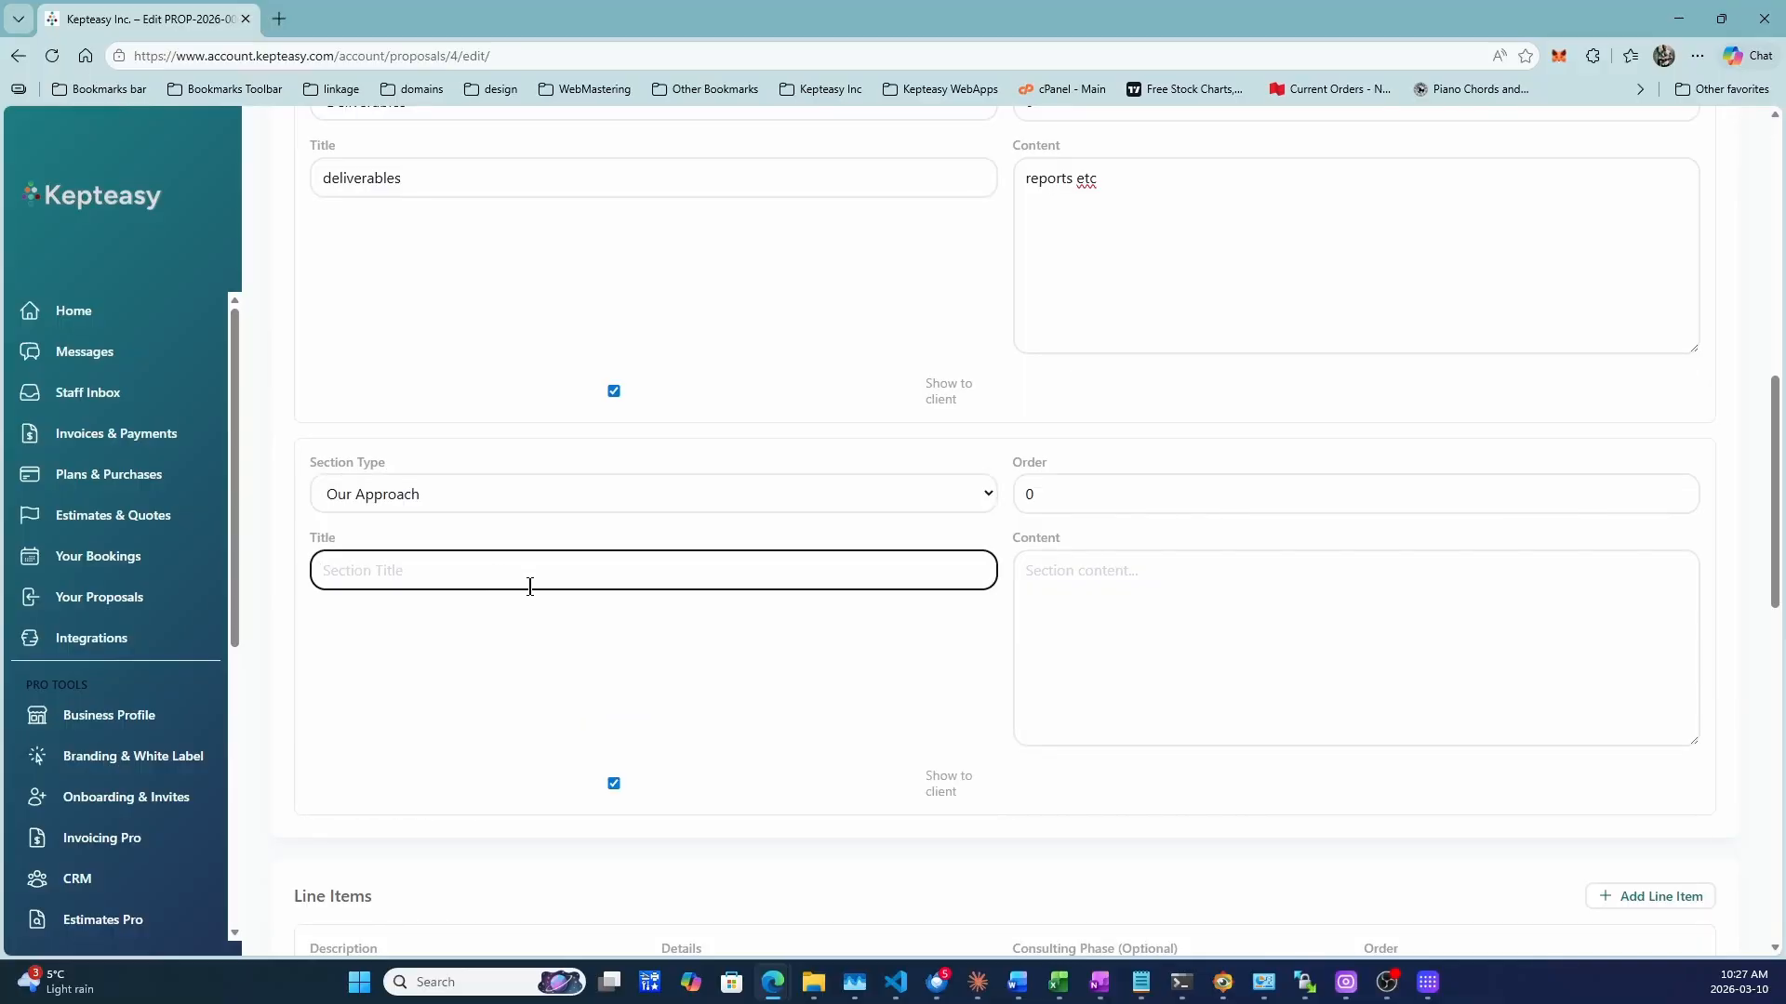
{"action": "type", "text": "our approach"}
{"action": "key", "text": "Tab"}
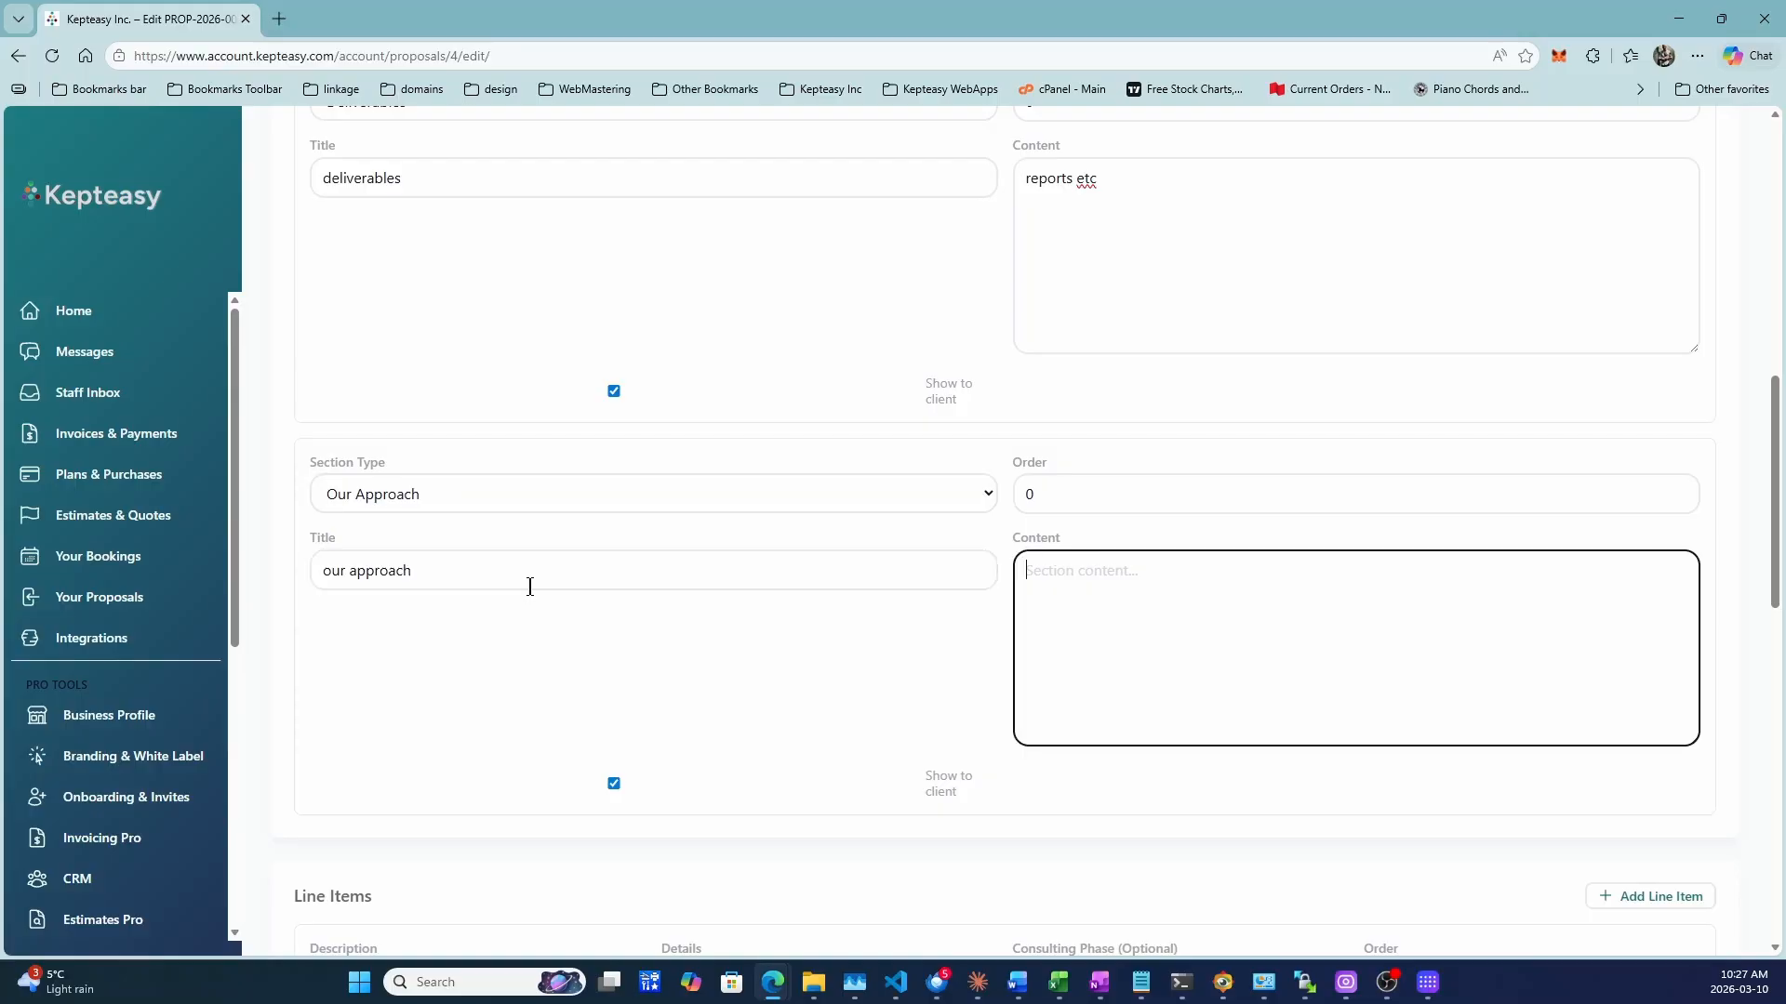
{"action": "type", "text": "what we do"}
Step: Review the description, details, consulting phase, quantity and price fields available for the proposal's line items
{"action": "scroll", "coordinate": [551, 594], "scroll_direction": "down", "scroll_amount": 6}
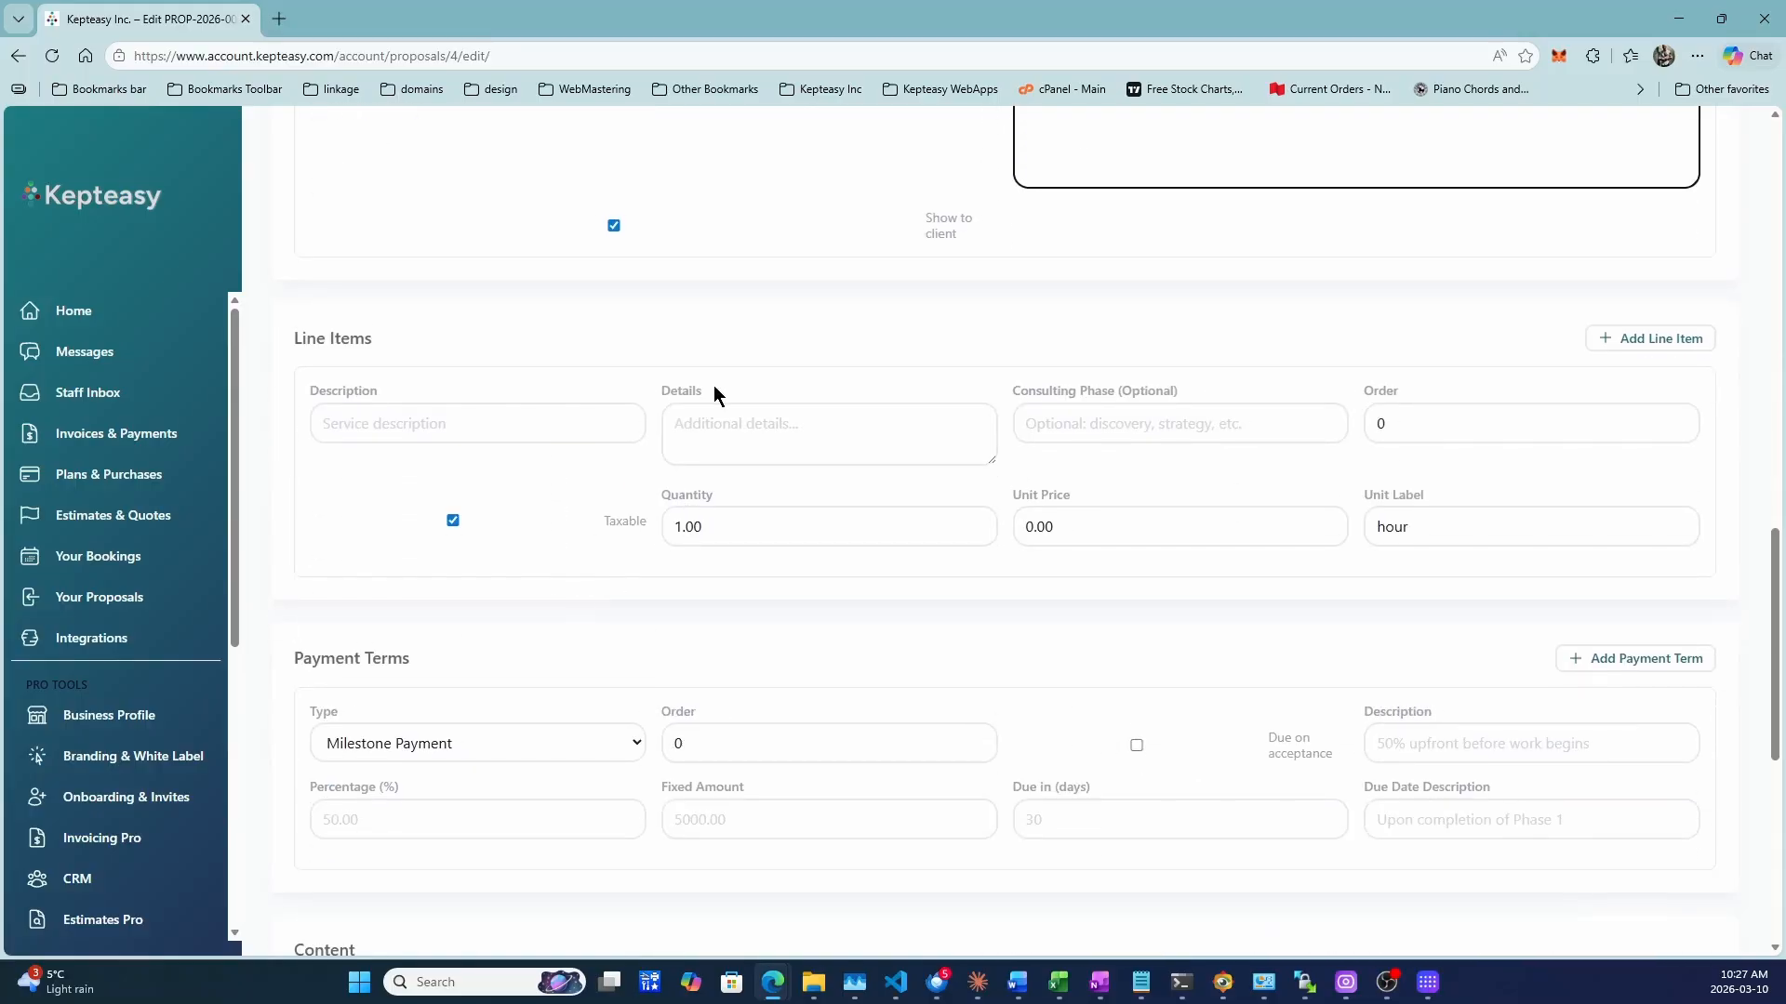
{"action": "left_click", "coordinate": [327, 421]}
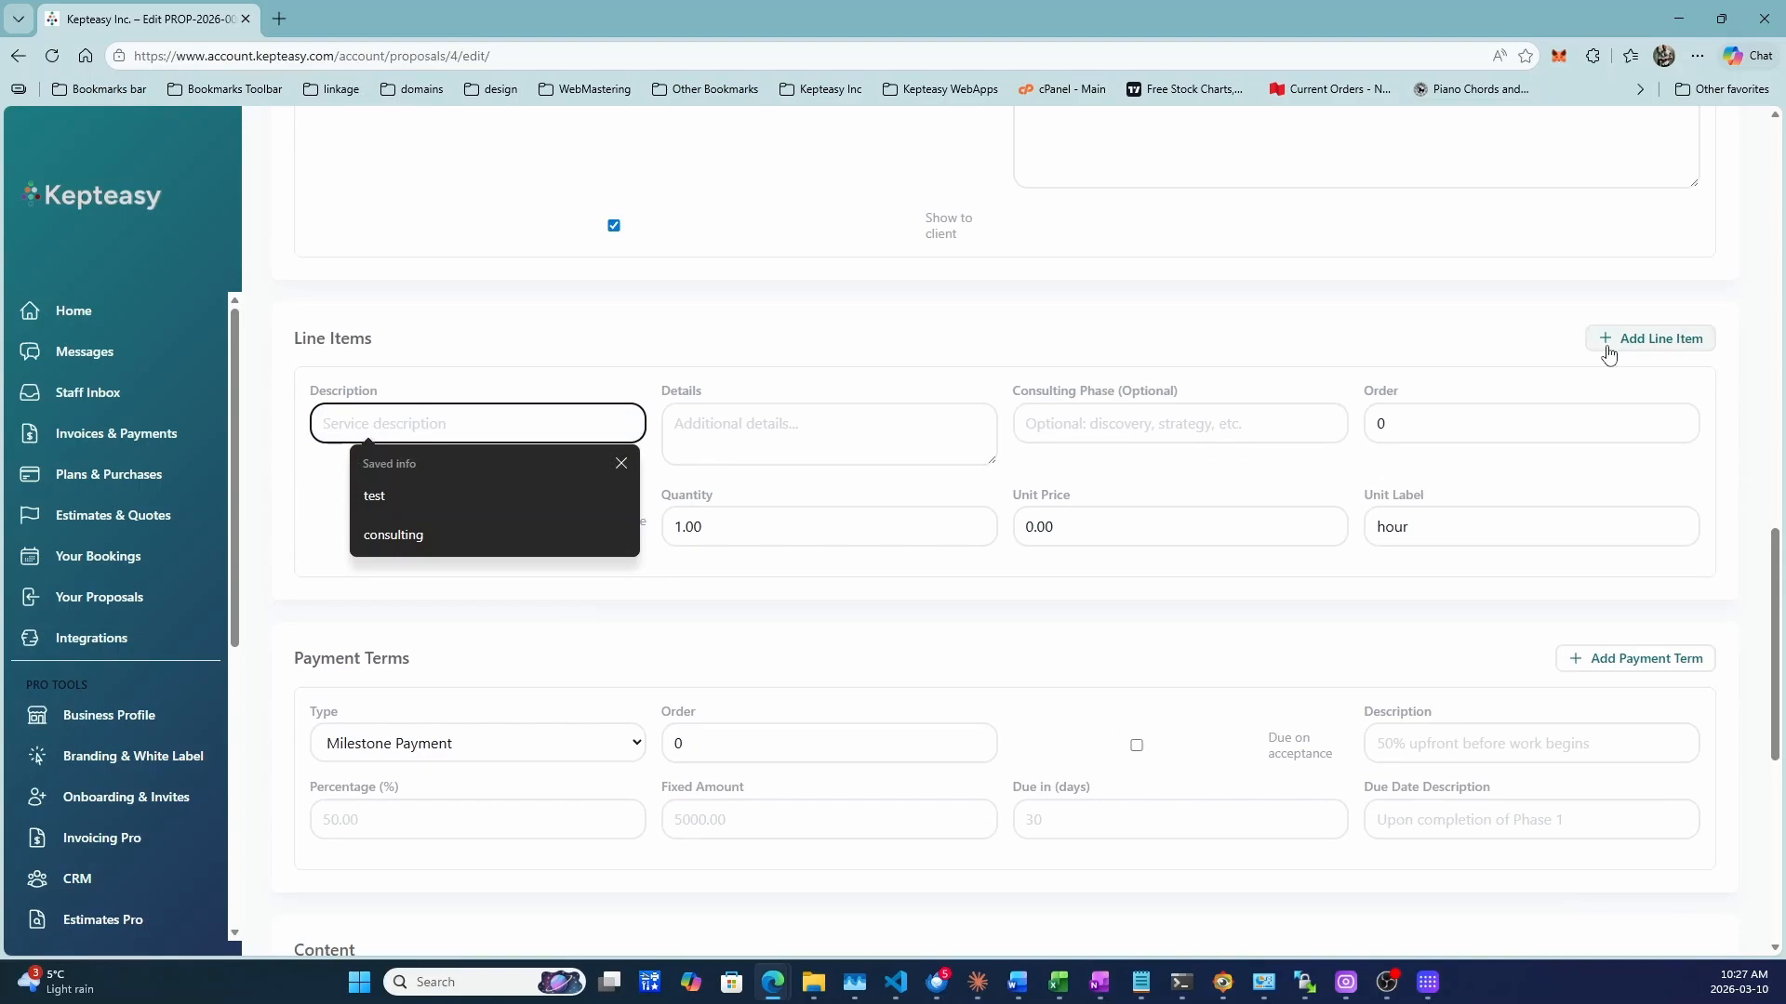
{"action": "left_click", "coordinate": [1638, 310]}
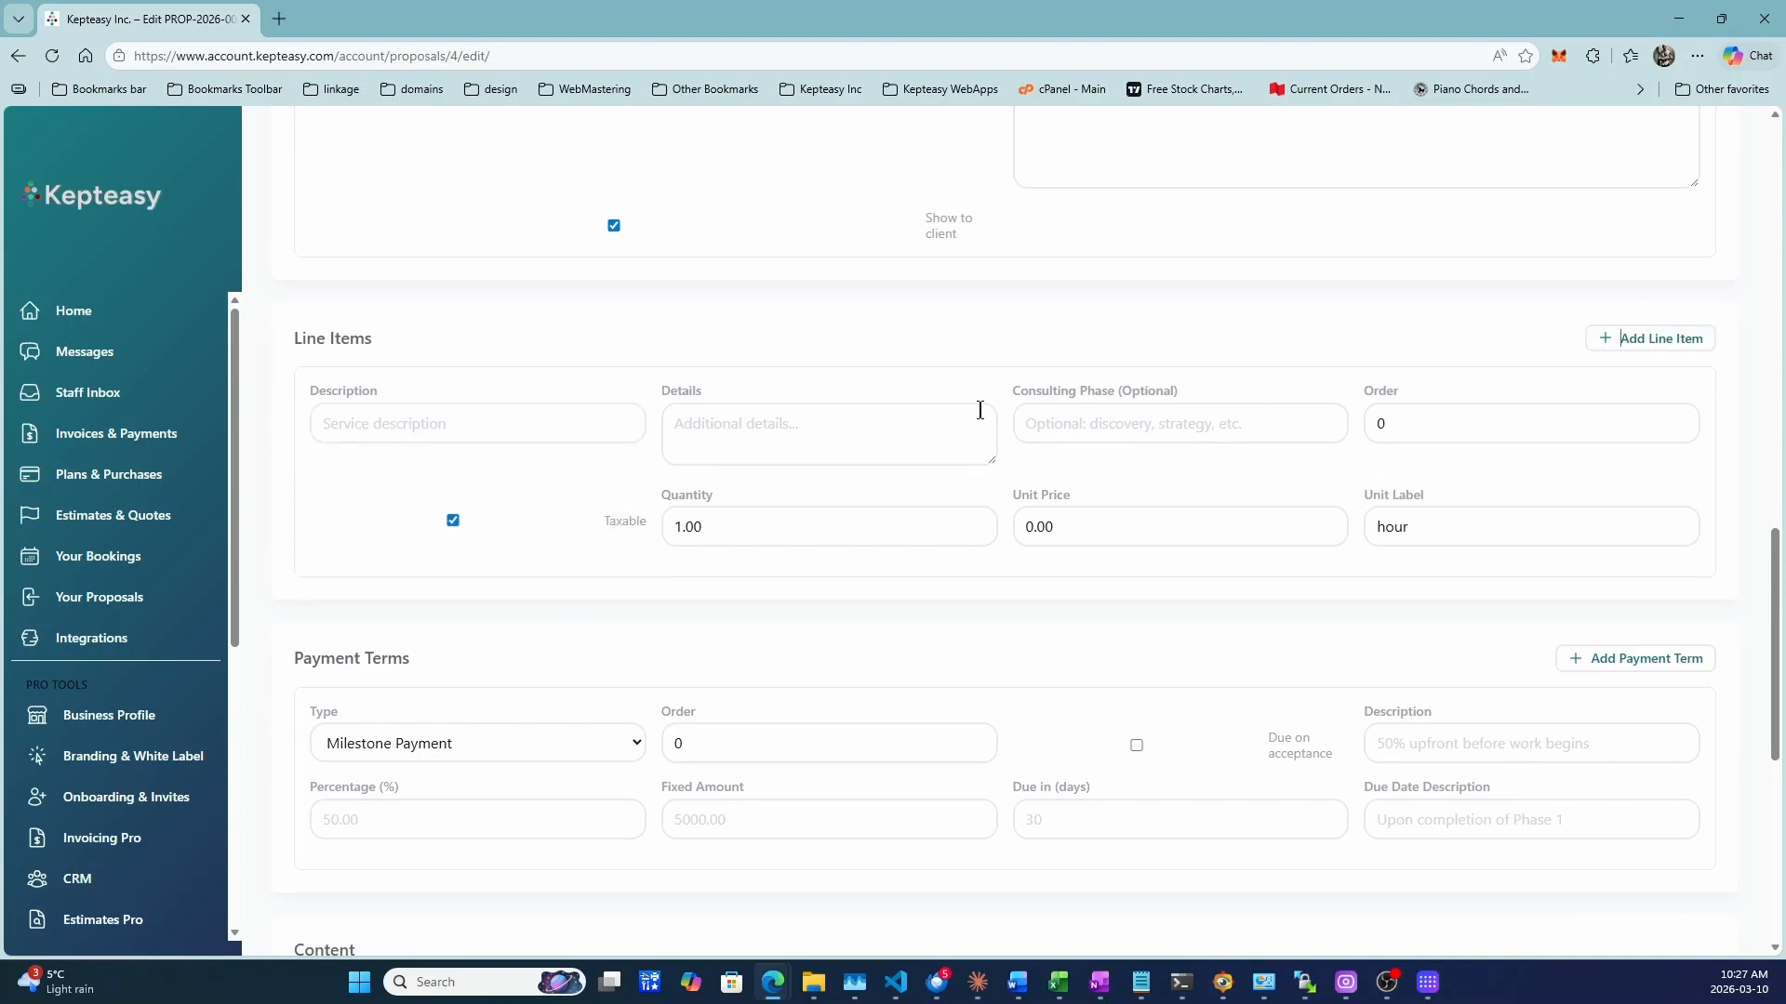
{"action": "left_click", "coordinate": [406, 421]}
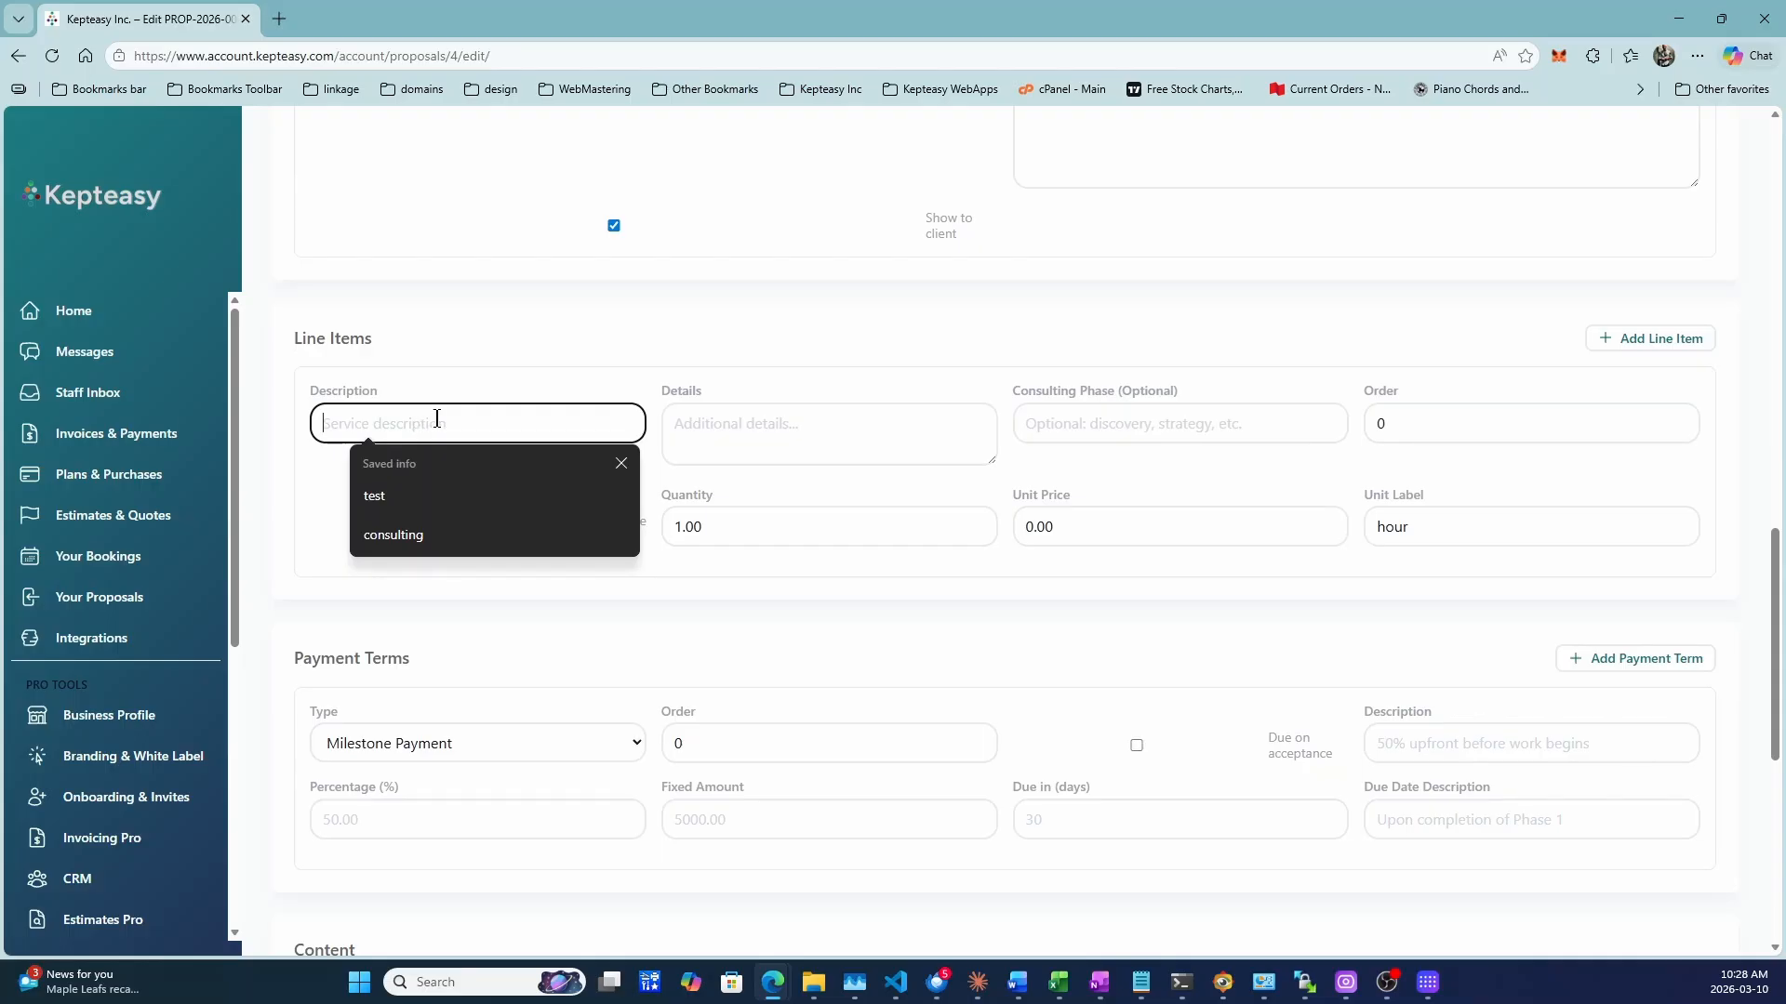
{"action": "left_click", "coordinate": [829, 445]}
{"action": "left_click", "coordinate": [1080, 438]}
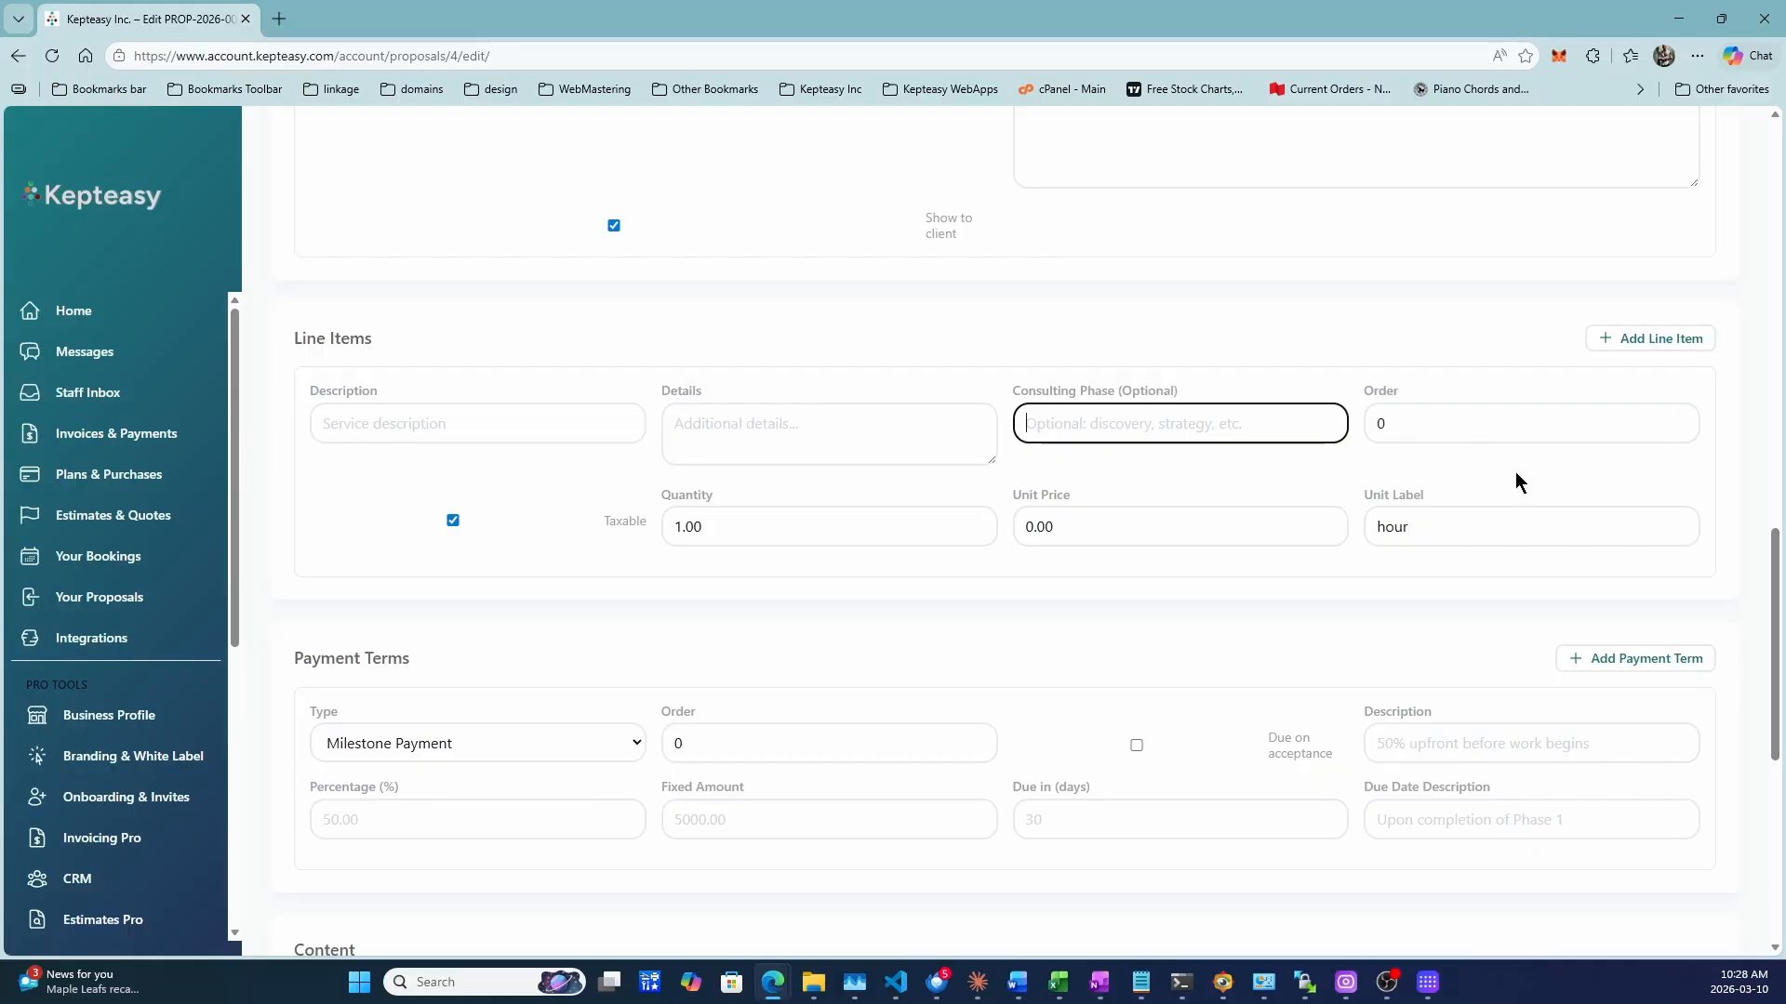
{"action": "scroll", "coordinate": [727, 527], "scroll_direction": "down", "scroll_amount": 2}
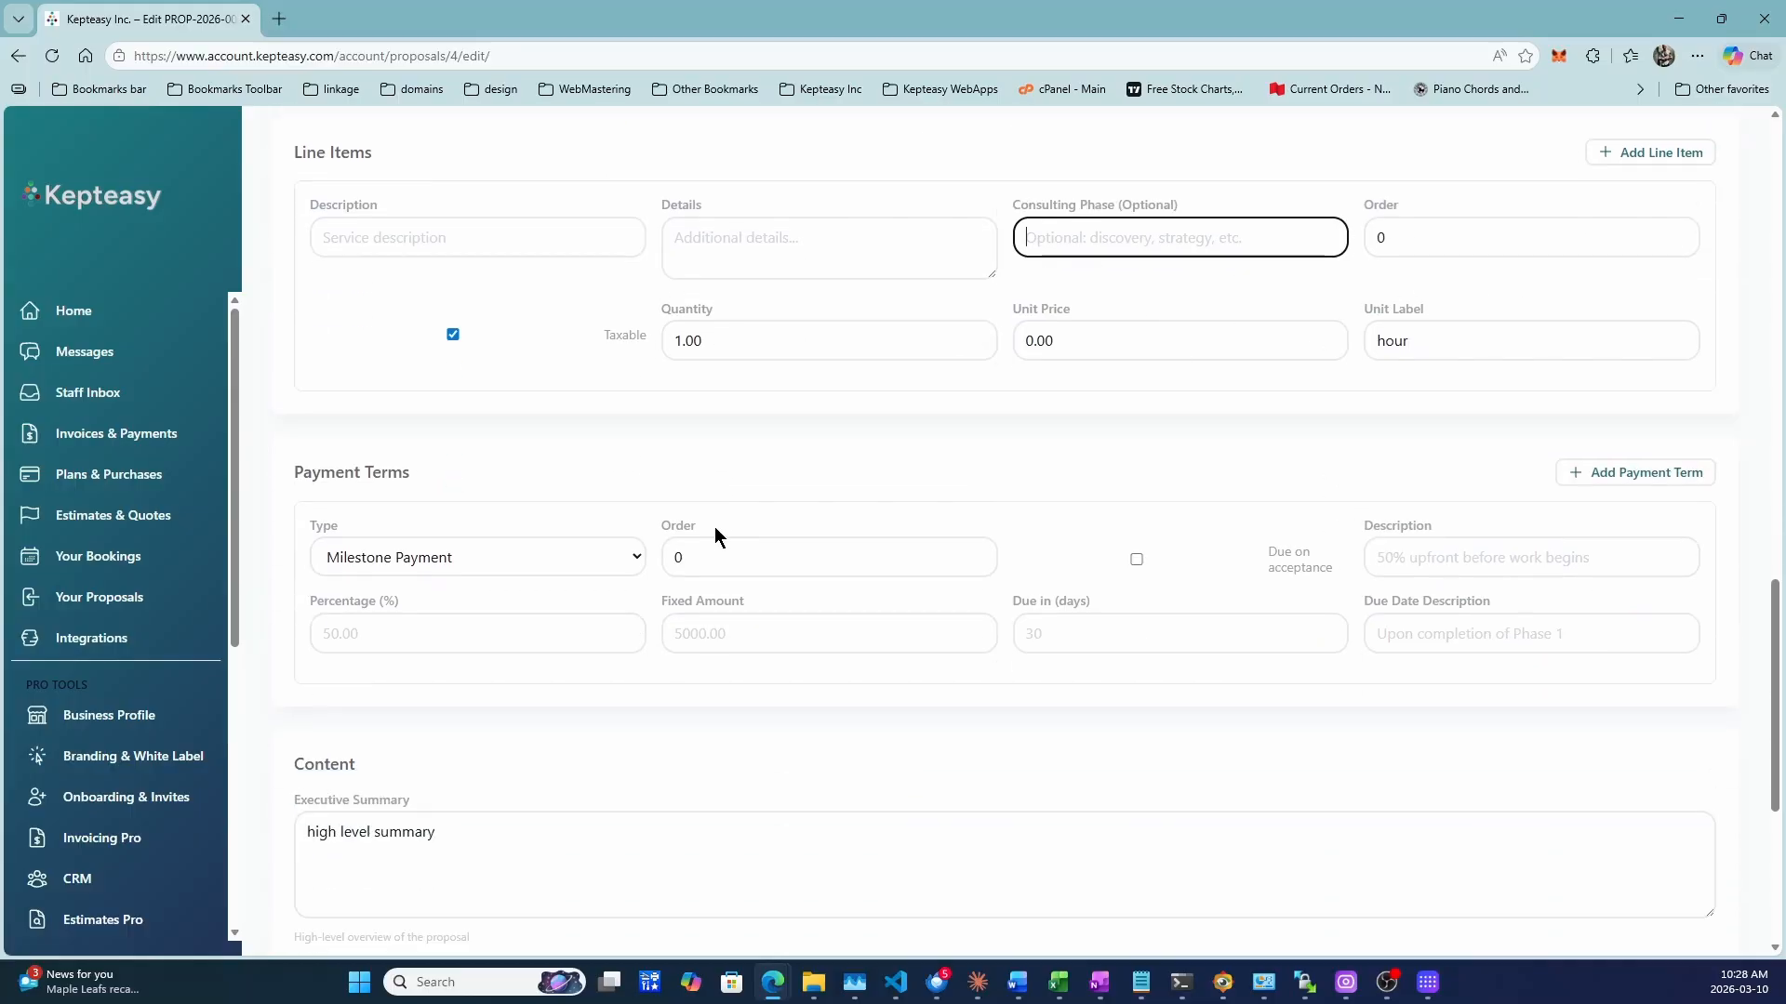
Step: Check the available payment term types, keep Milestone Payment, and save the proposal
{"action": "left_click", "coordinate": [510, 562]}
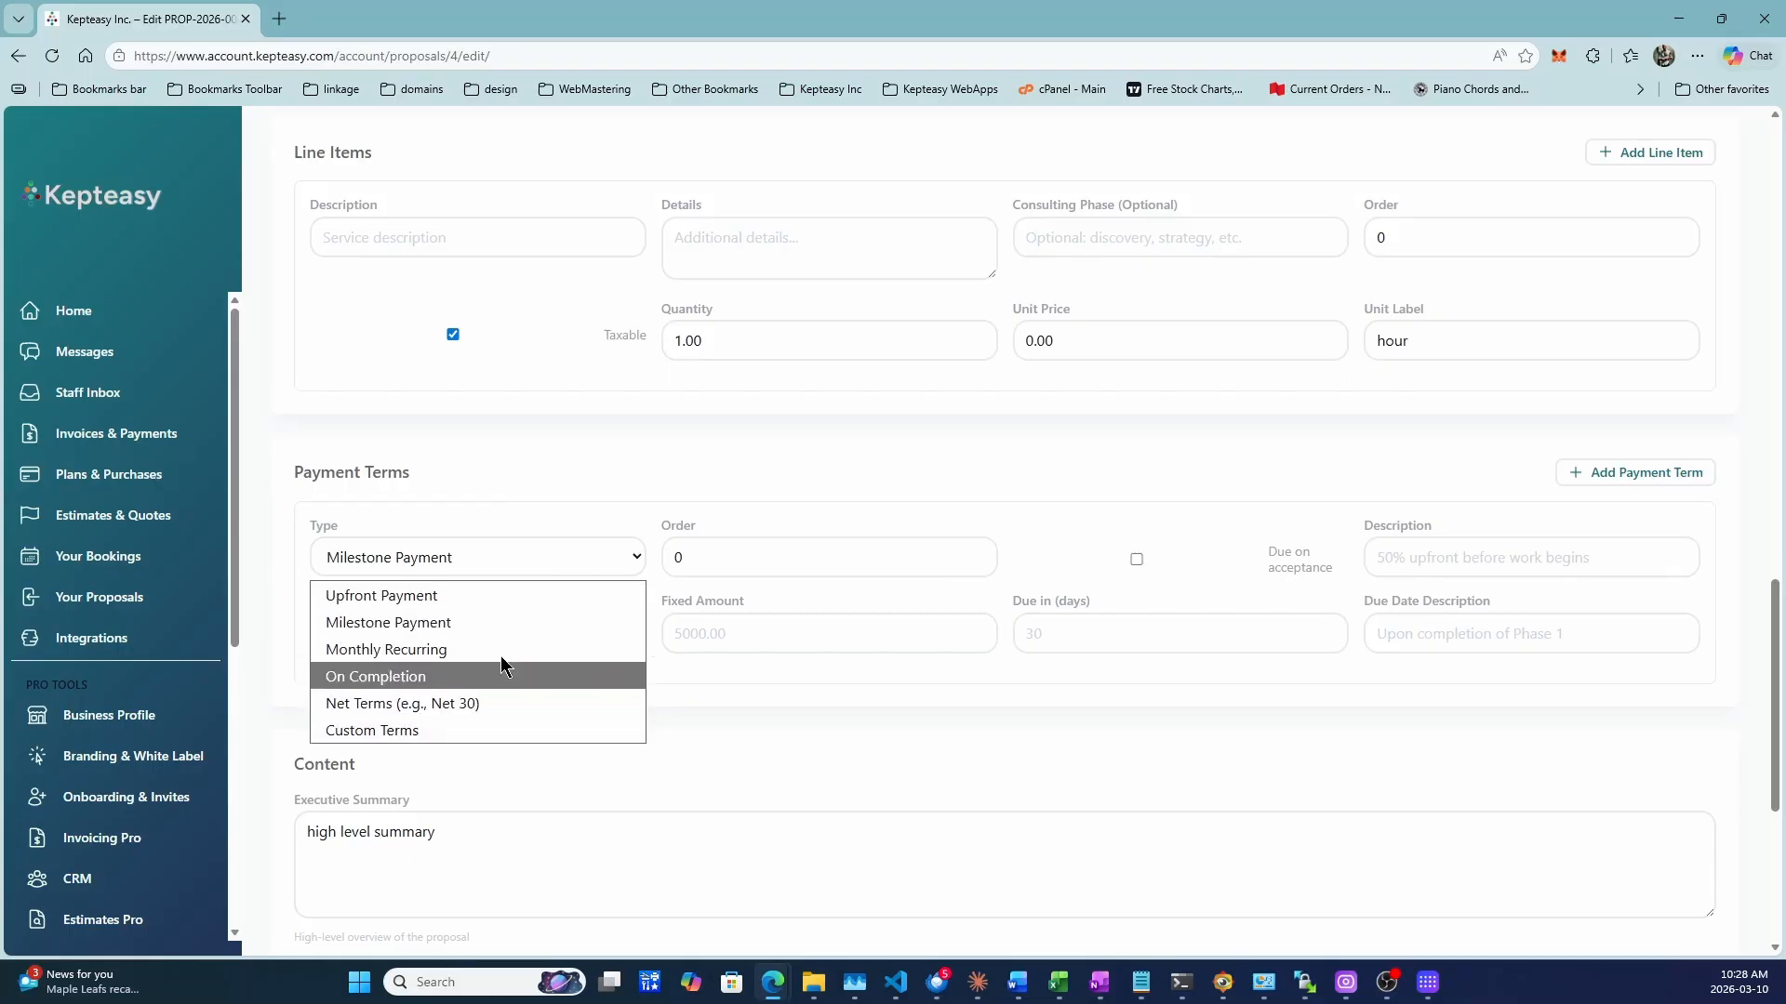
{"action": "left_click", "coordinate": [739, 463]}
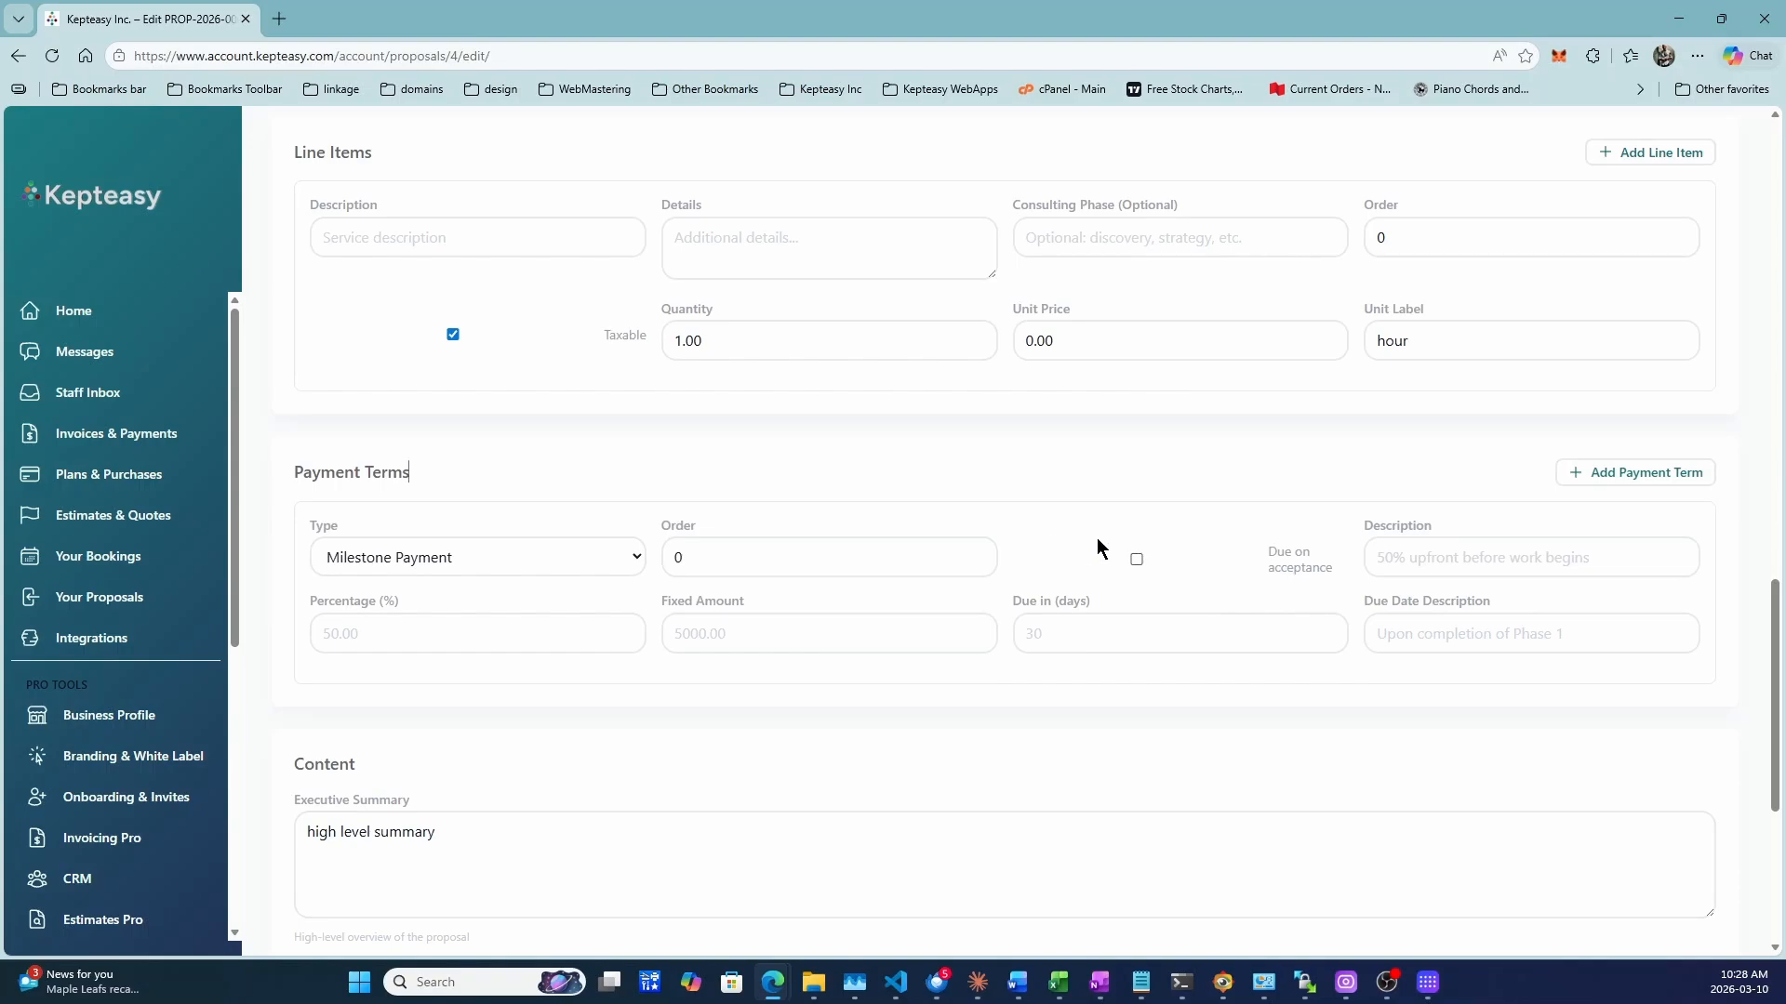
{"action": "scroll", "coordinate": [1209, 535], "scroll_direction": "down", "scroll_amount": 5}
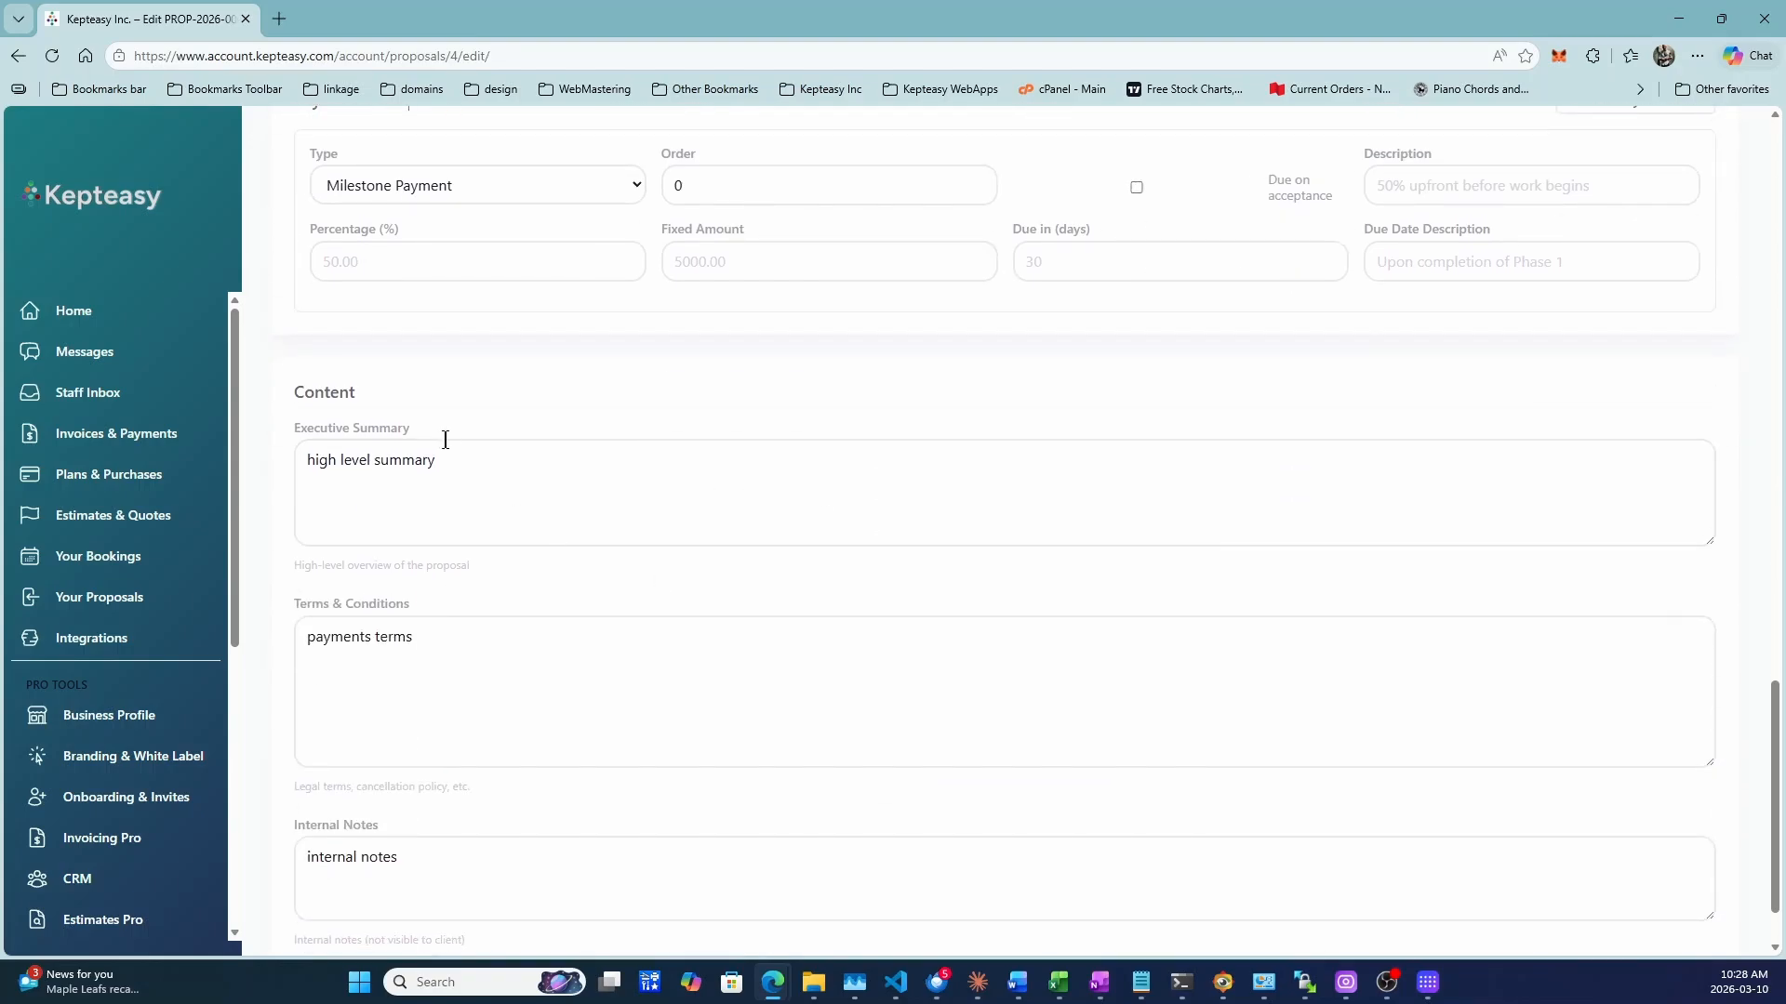
{"action": "left_click", "coordinate": [1650, 916]}
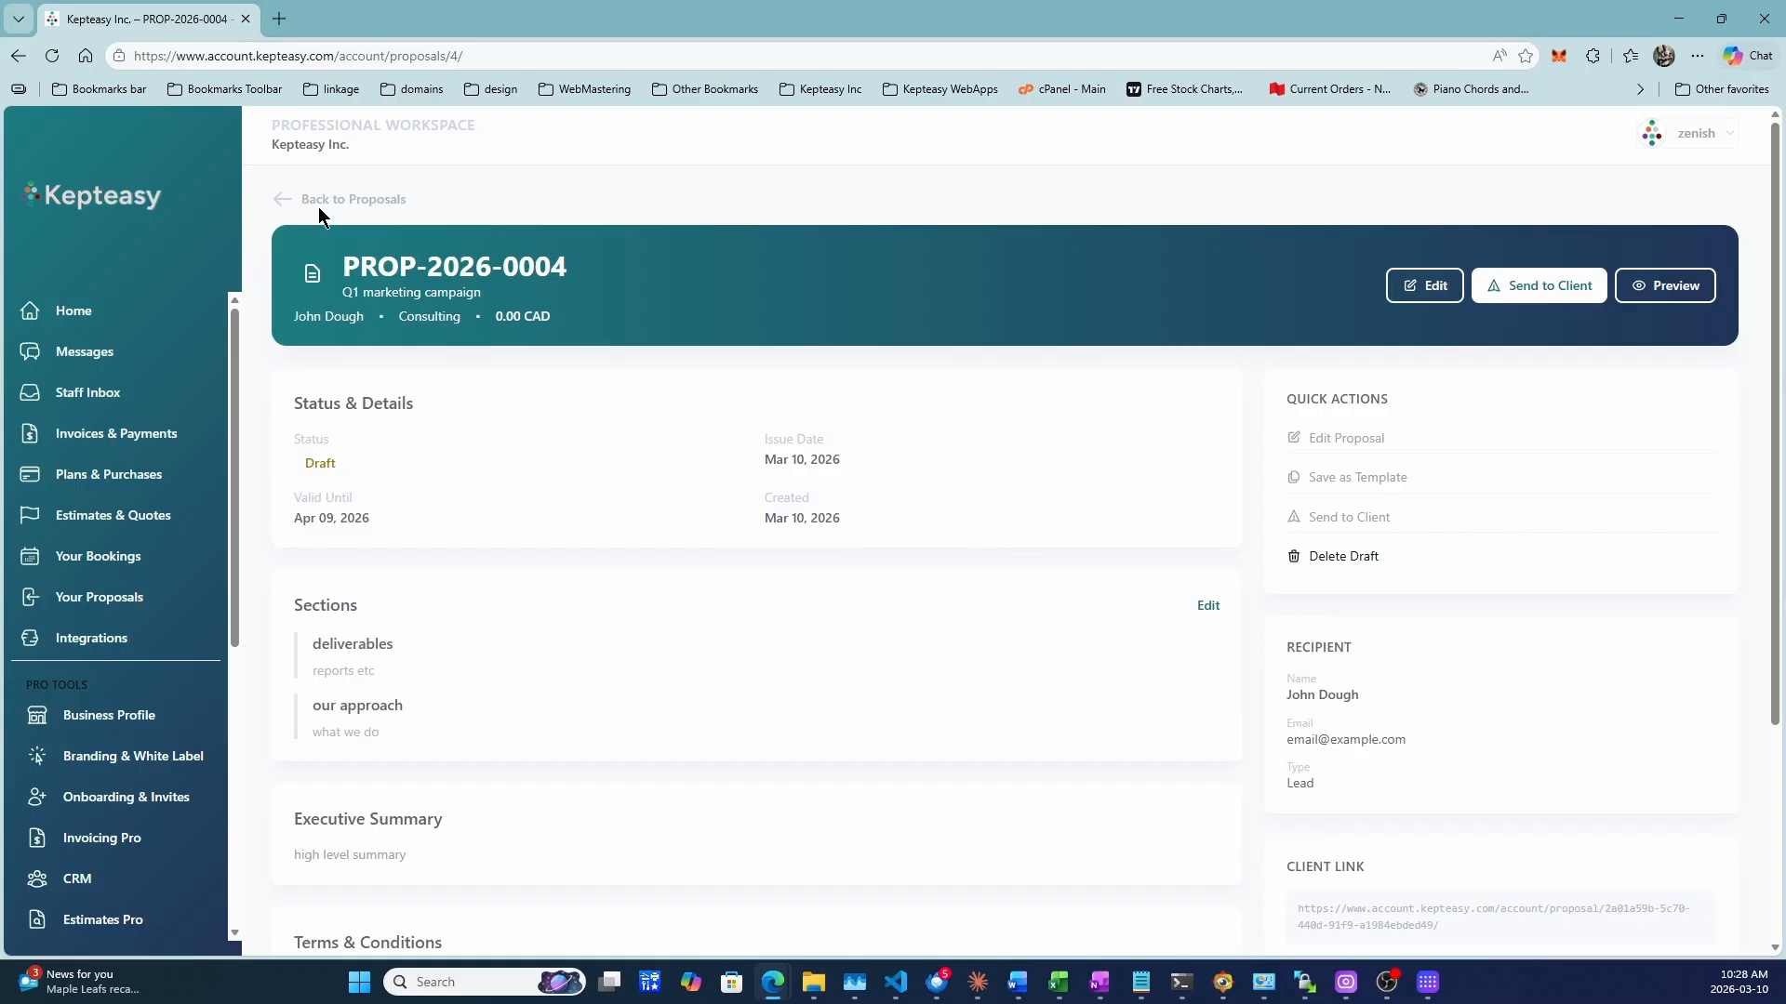
Step: Review the saved proposal's number, details and quick actions, and copy its client link
{"action": "left_click_drag", "start_coordinate": [571, 271], "coordinate": [327, 279]}
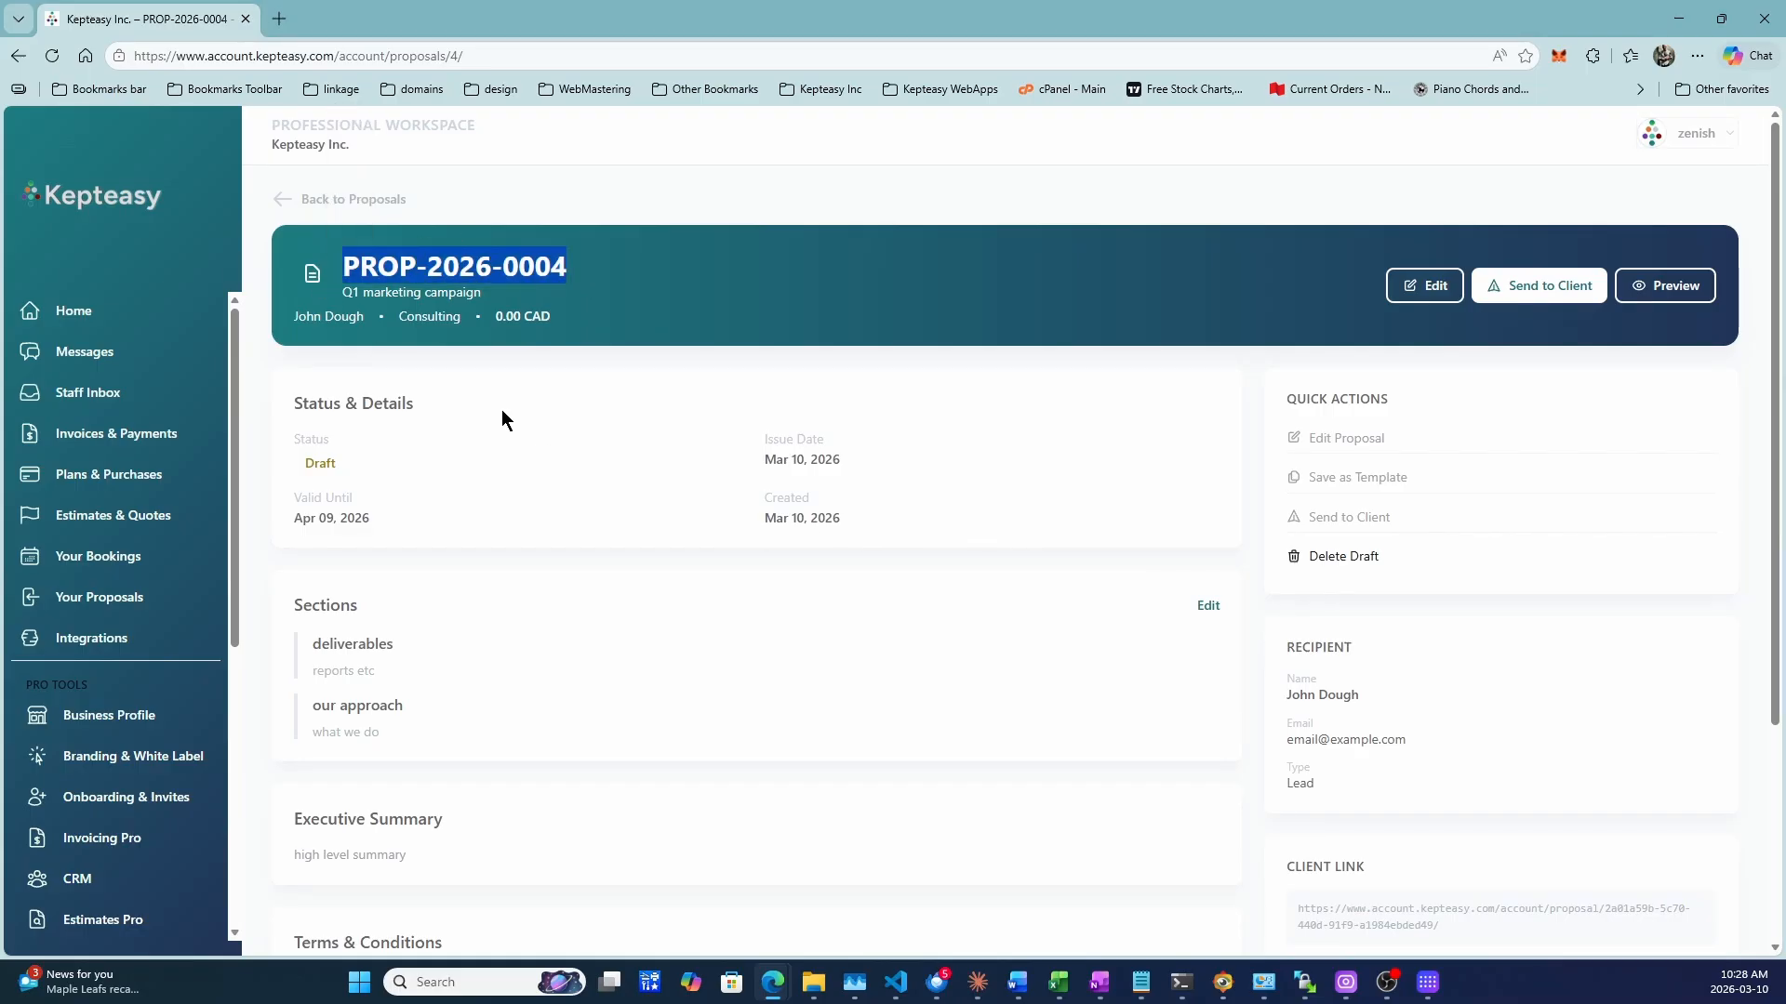
{"action": "left_click", "coordinate": [593, 288]}
{"action": "left_click_drag", "start_coordinate": [575, 270], "coordinate": [503, 269]}
{"action": "left_click", "coordinate": [473, 266]}
{"action": "double_click", "coordinate": [472, 266]}
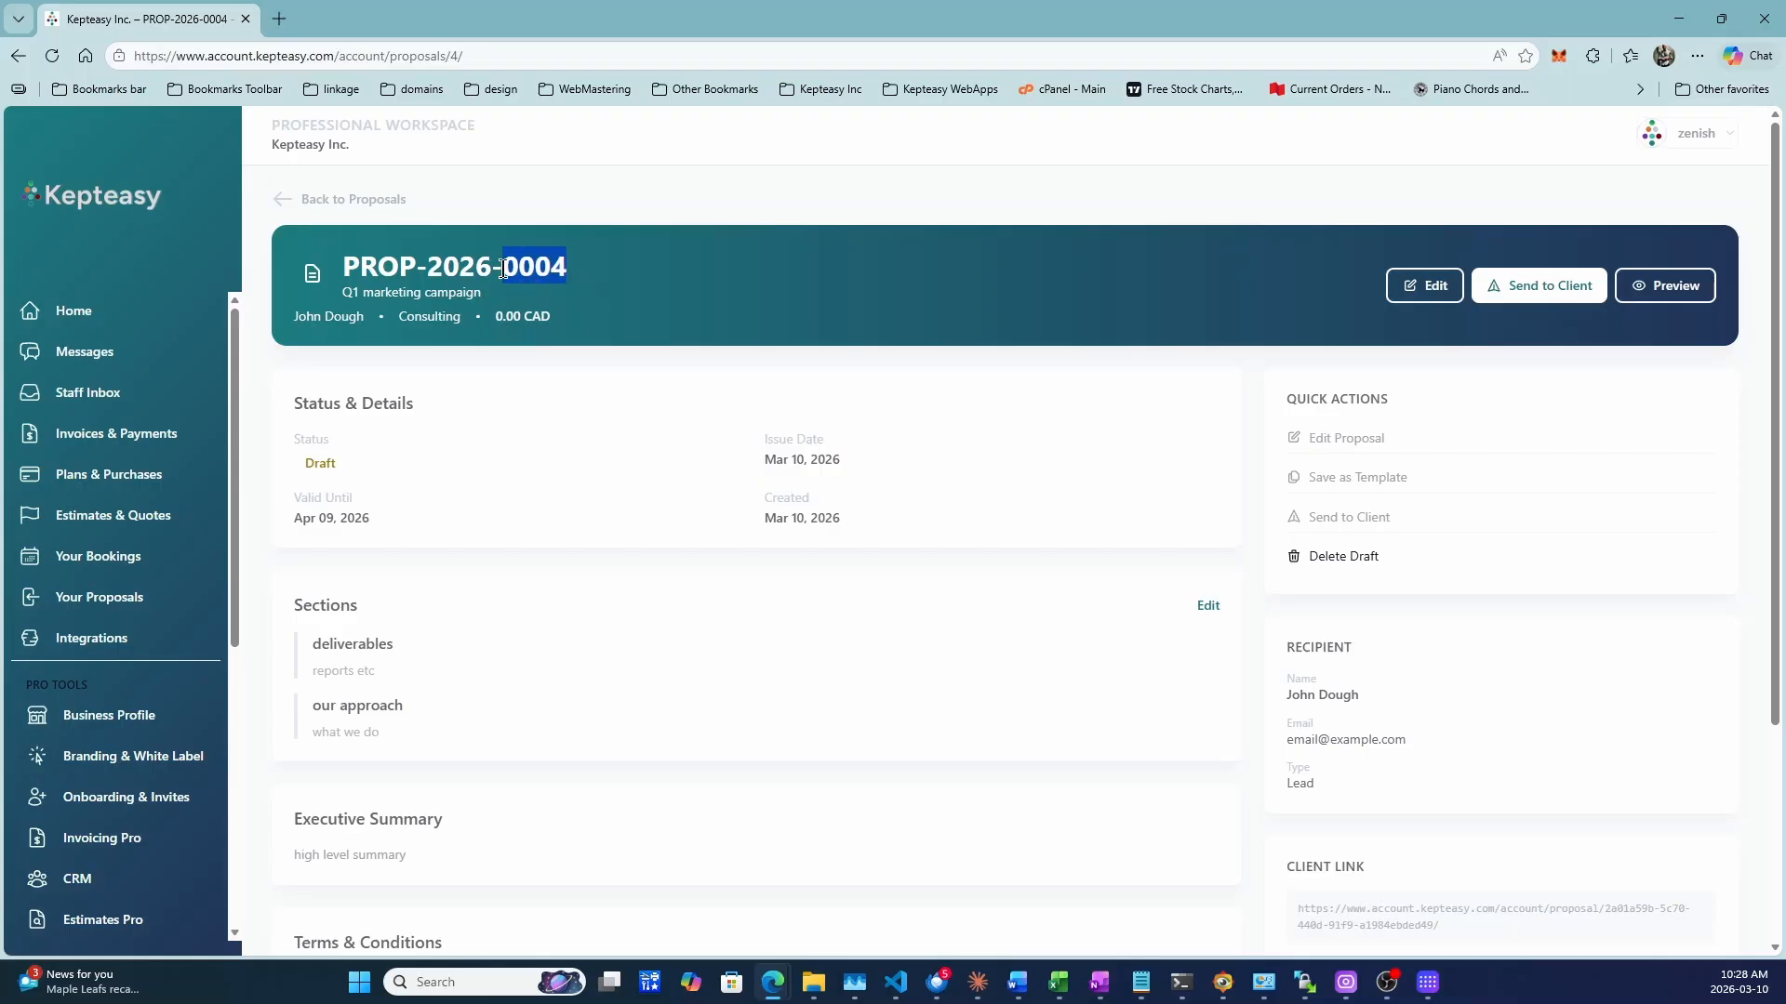
{"action": "left_click", "coordinate": [631, 382]}
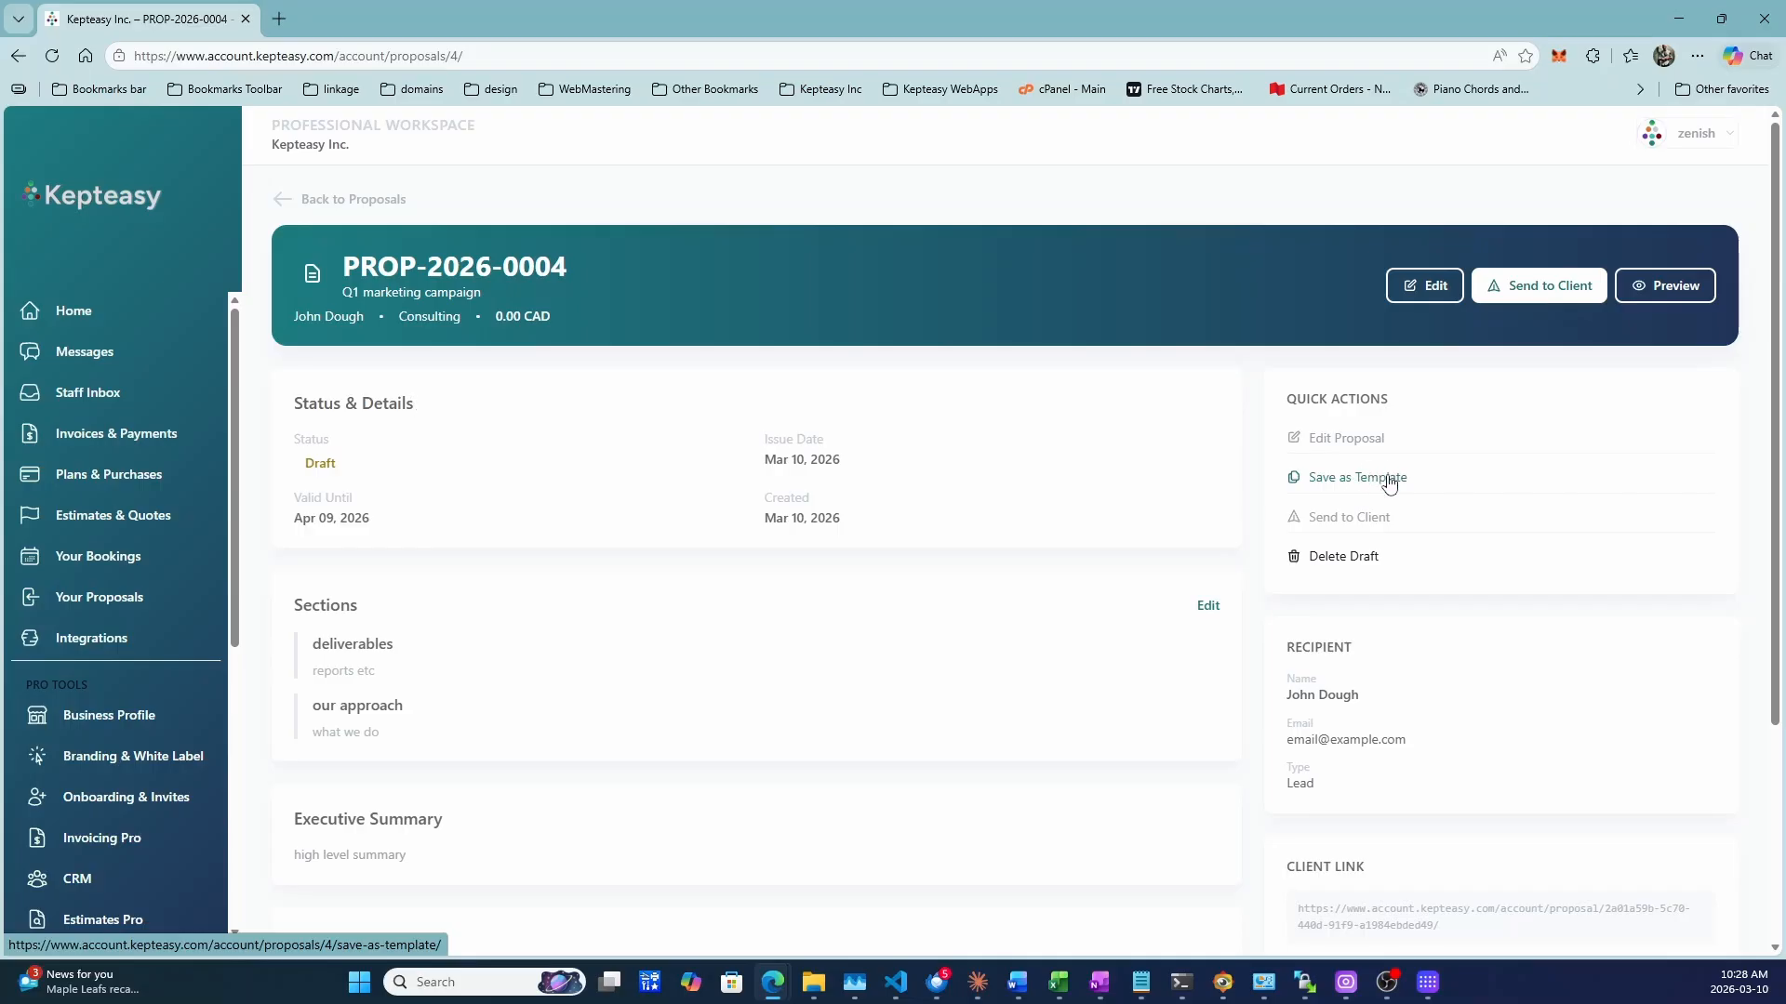
{"action": "scroll", "coordinate": [1293, 556], "scroll_direction": "down", "scroll_amount": 3}
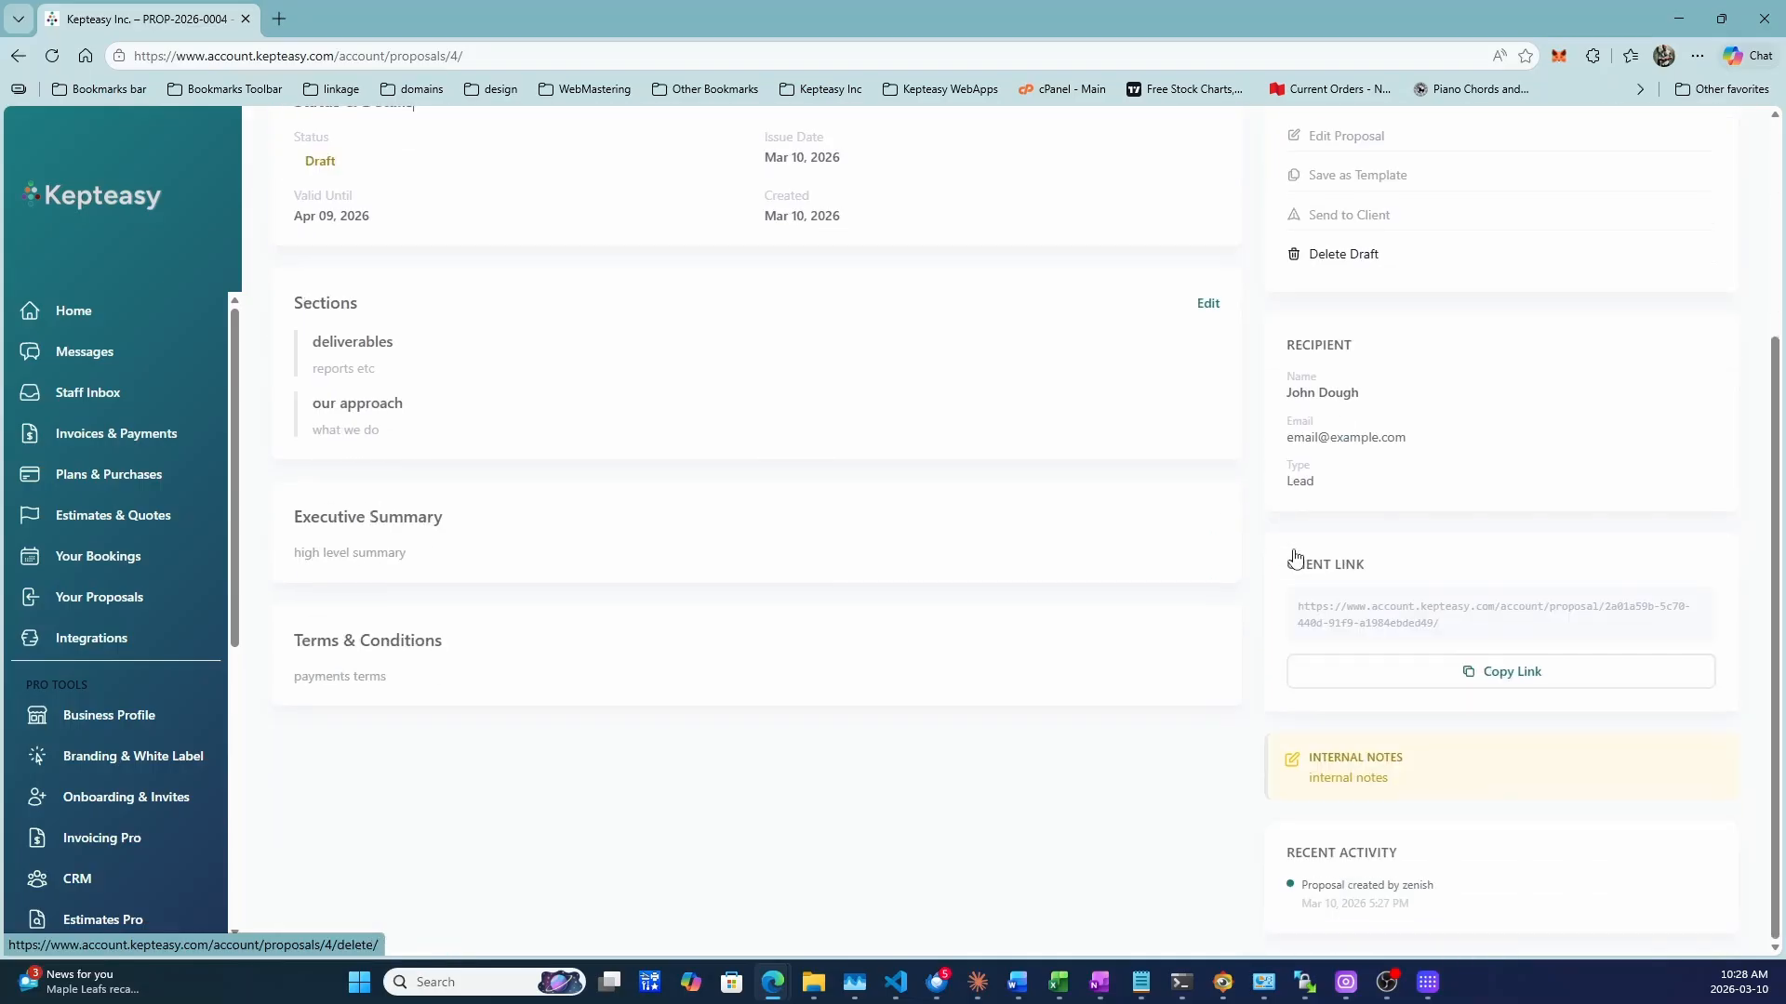
{"action": "left_click", "coordinate": [1491, 677]}
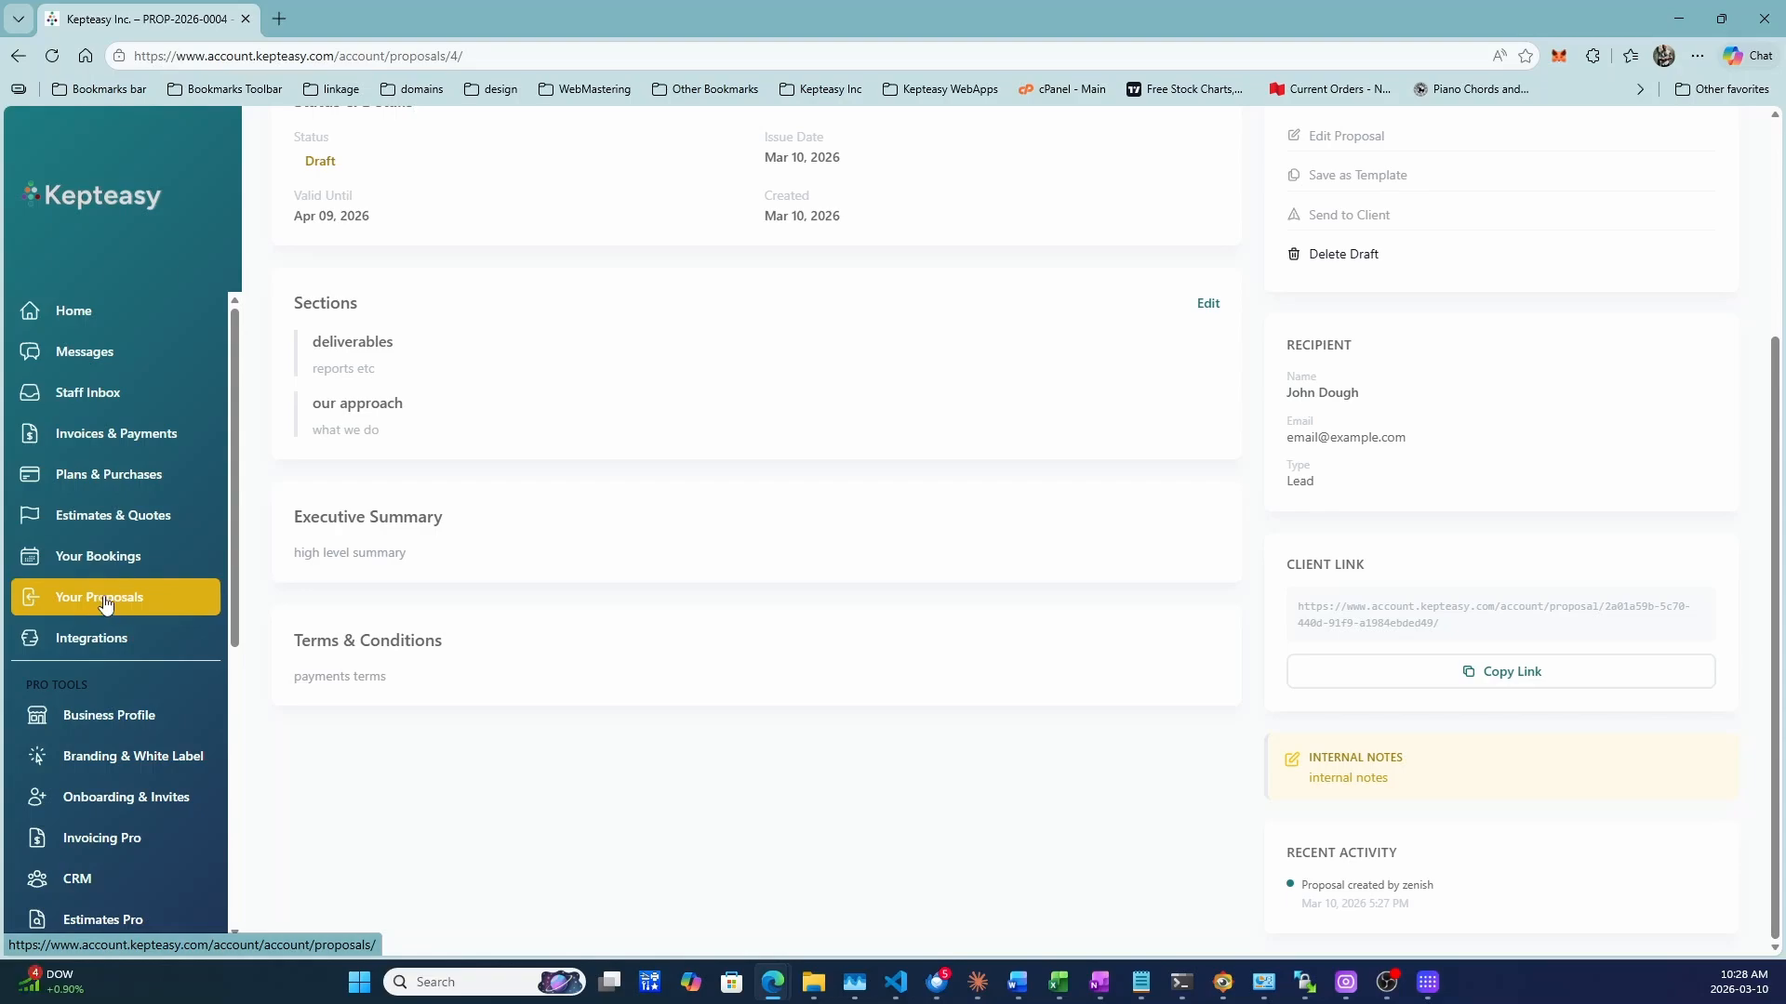
Step: Look over the proposal page, return to the list of all proposals, and compare their statuses
{"action": "scroll", "coordinate": [451, 694], "scroll_direction": "up", "scroll_amount": 3}
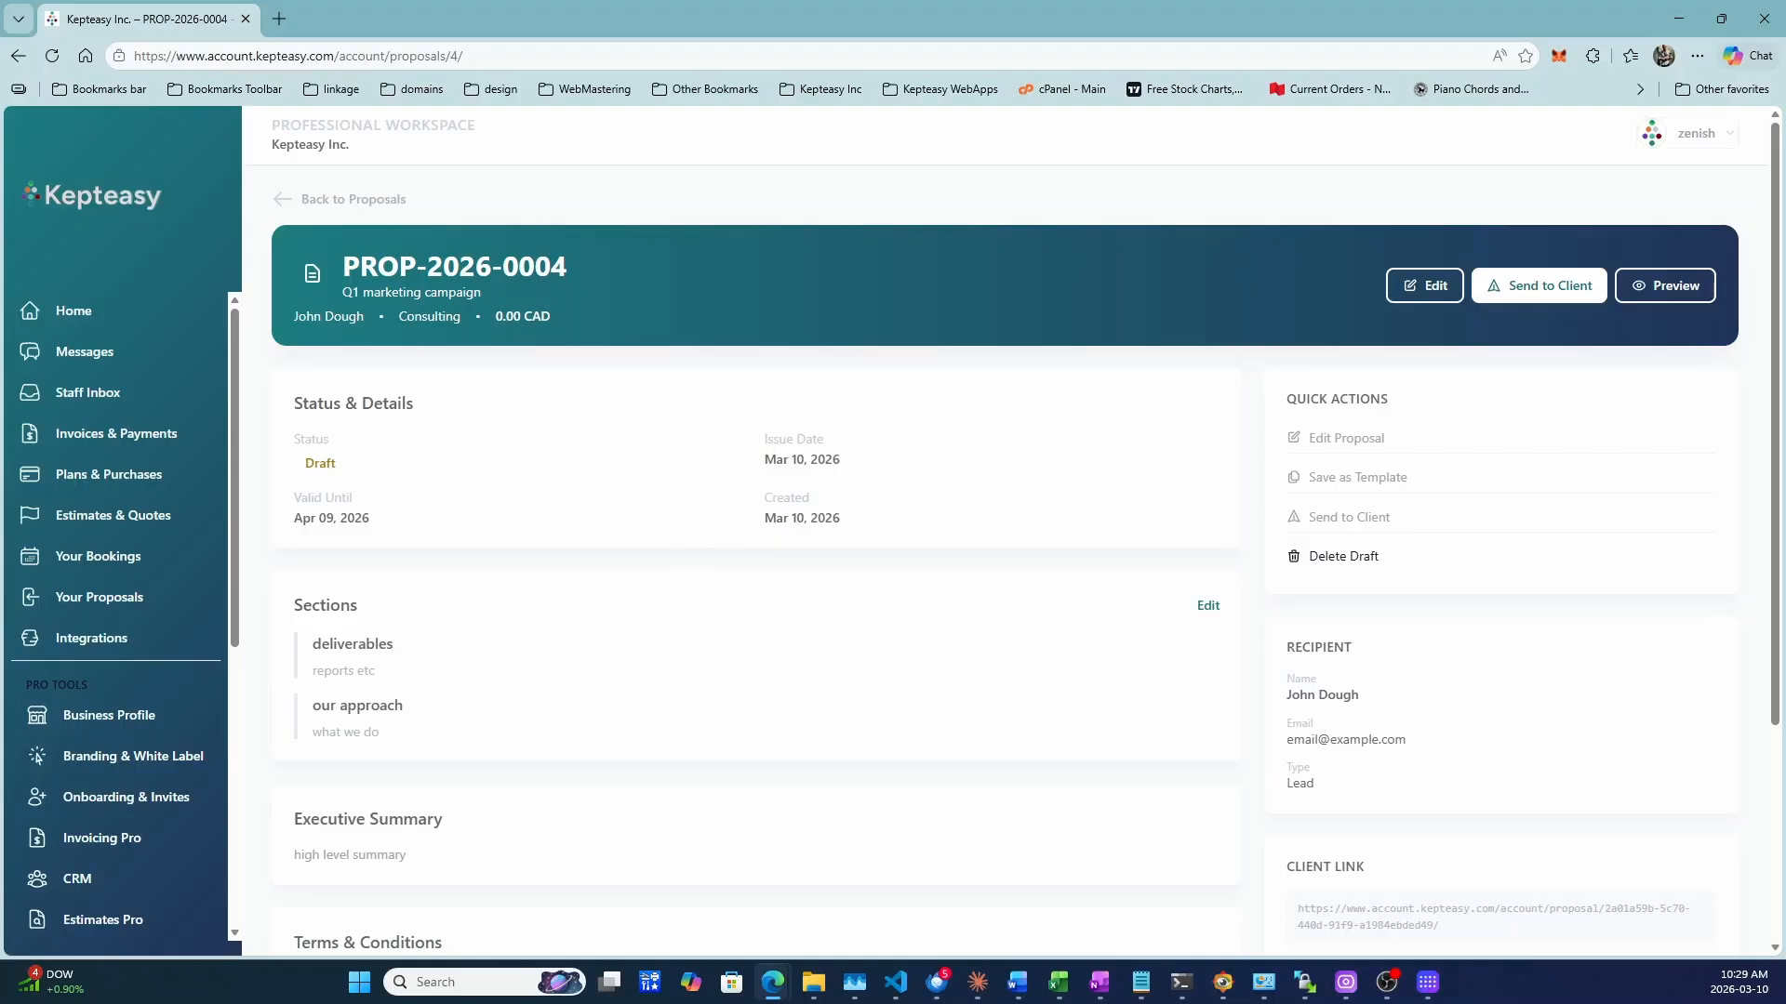
{"action": "scroll", "coordinate": [1121, 513], "scroll_direction": "down", "scroll_amount": 2}
{"action": "scroll", "coordinate": [1120, 513], "scroll_direction": "up", "scroll_amount": 2}
{"action": "scroll", "coordinate": [1118, 506], "scroll_direction": "up", "scroll_amount": 1}
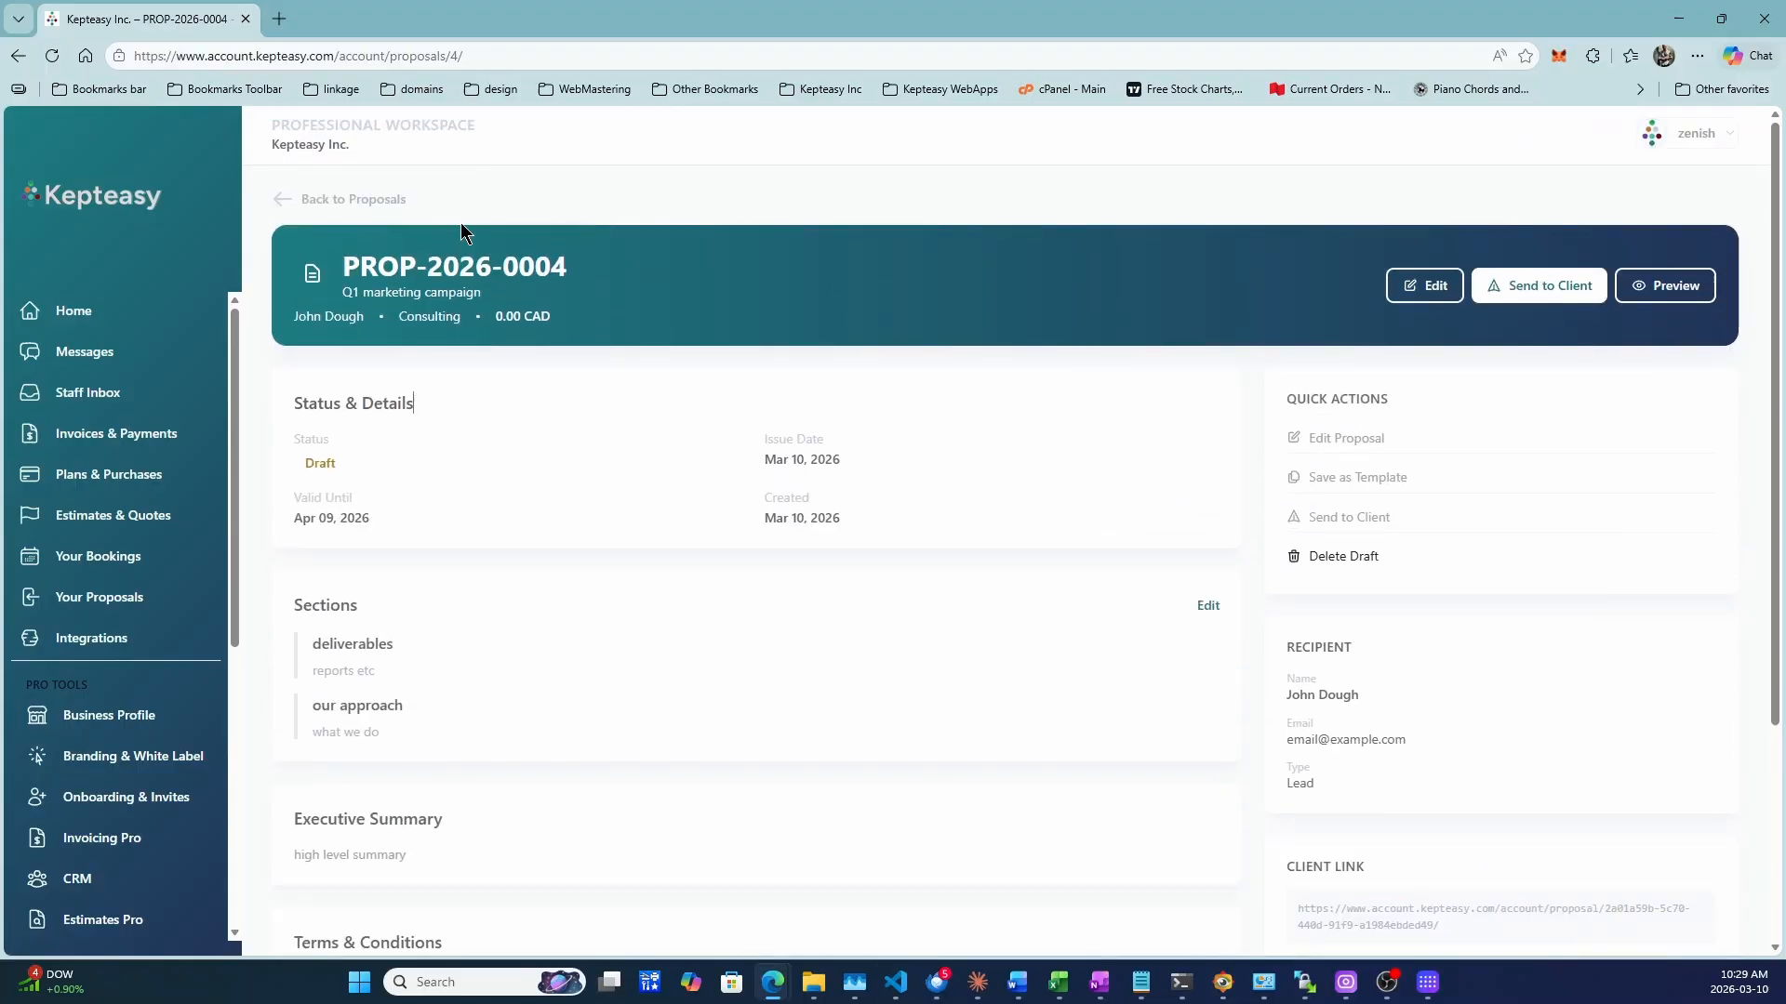
{"action": "left_click", "coordinate": [372, 200]}
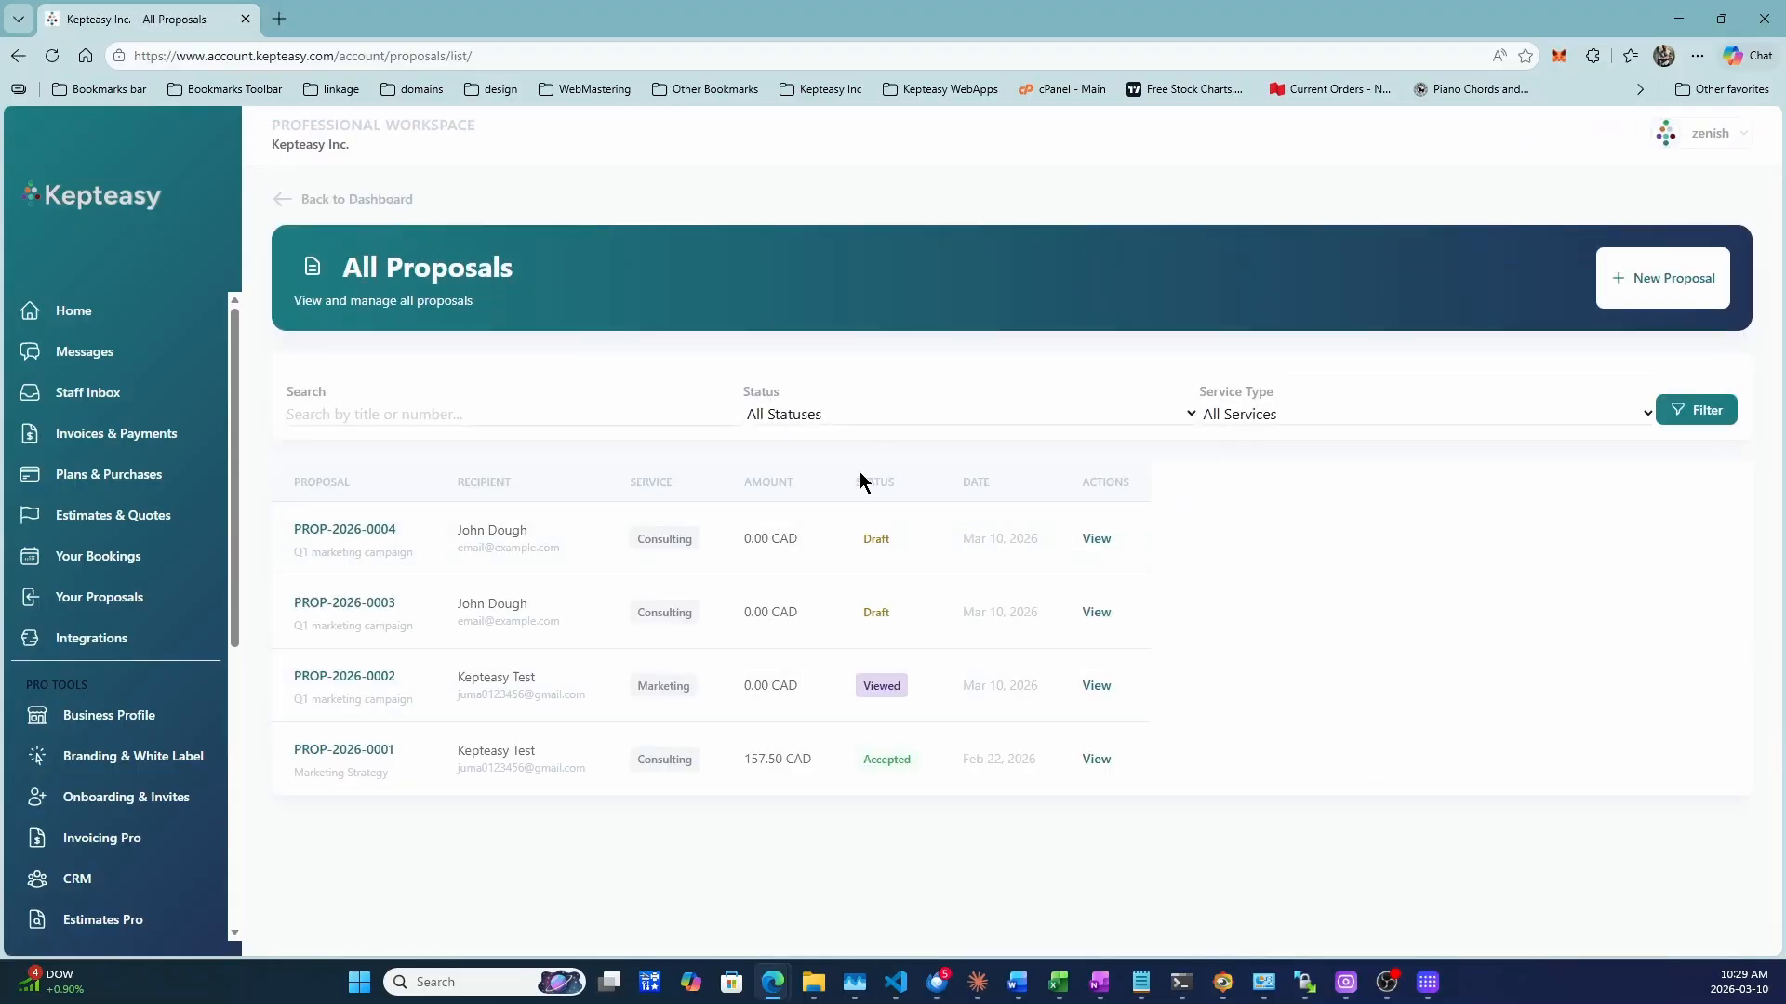
{"action": "left_click_drag", "start_coordinate": [860, 475], "coordinate": [897, 856]}
{"action": "left_click", "coordinate": [883, 870]}
Step: Open the newest Q1 marketing campaign draft from the proposals list and send it to the client
{"action": "left_click", "coordinate": [1096, 540]}
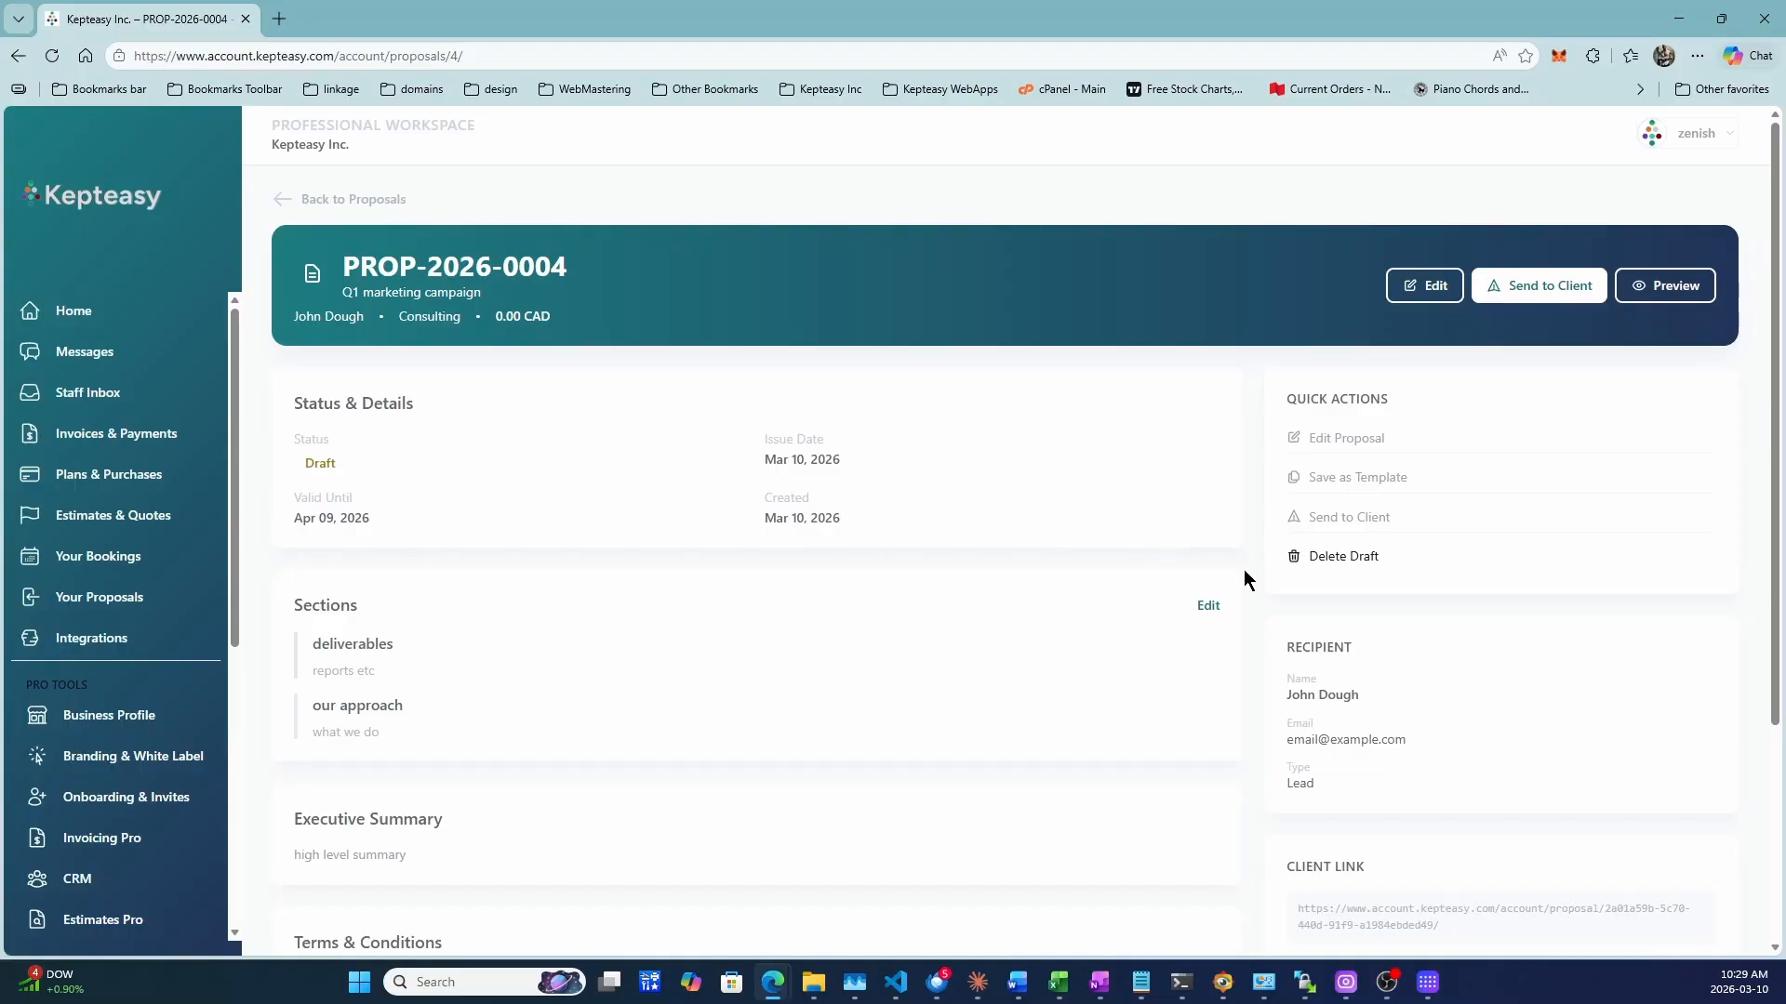
{"action": "left_click", "coordinate": [1535, 294]}
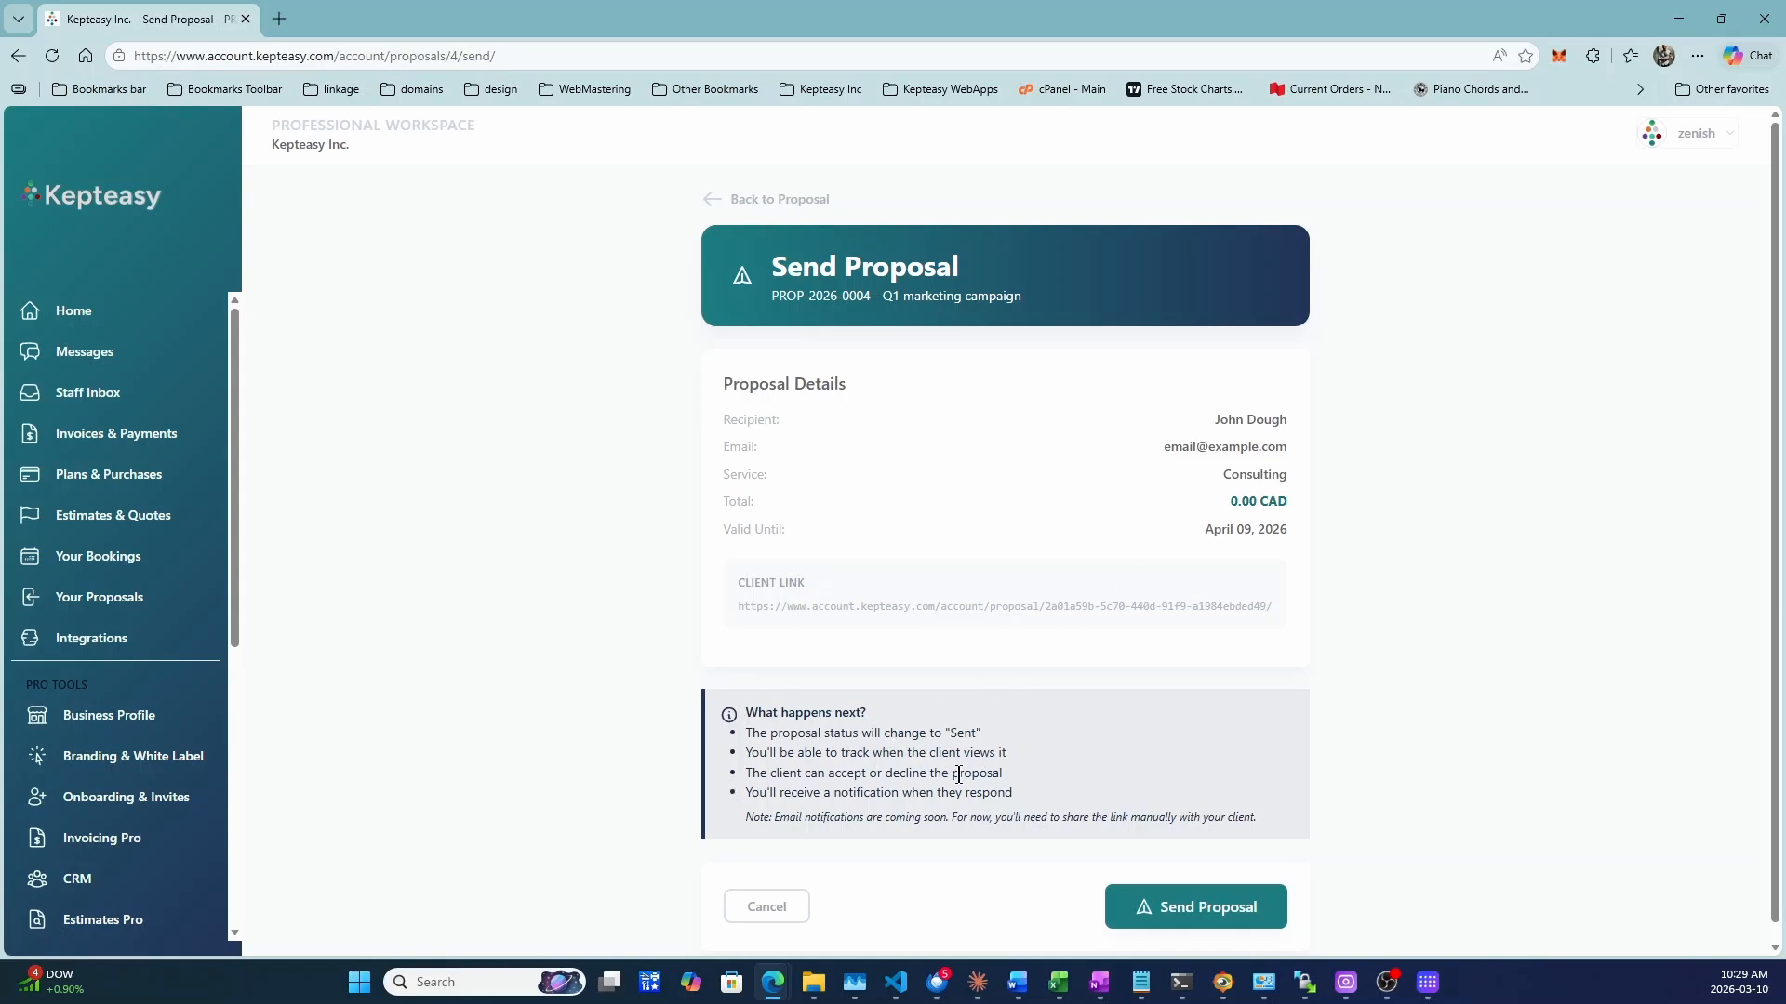
{"action": "left_click", "coordinate": [1196, 914]}
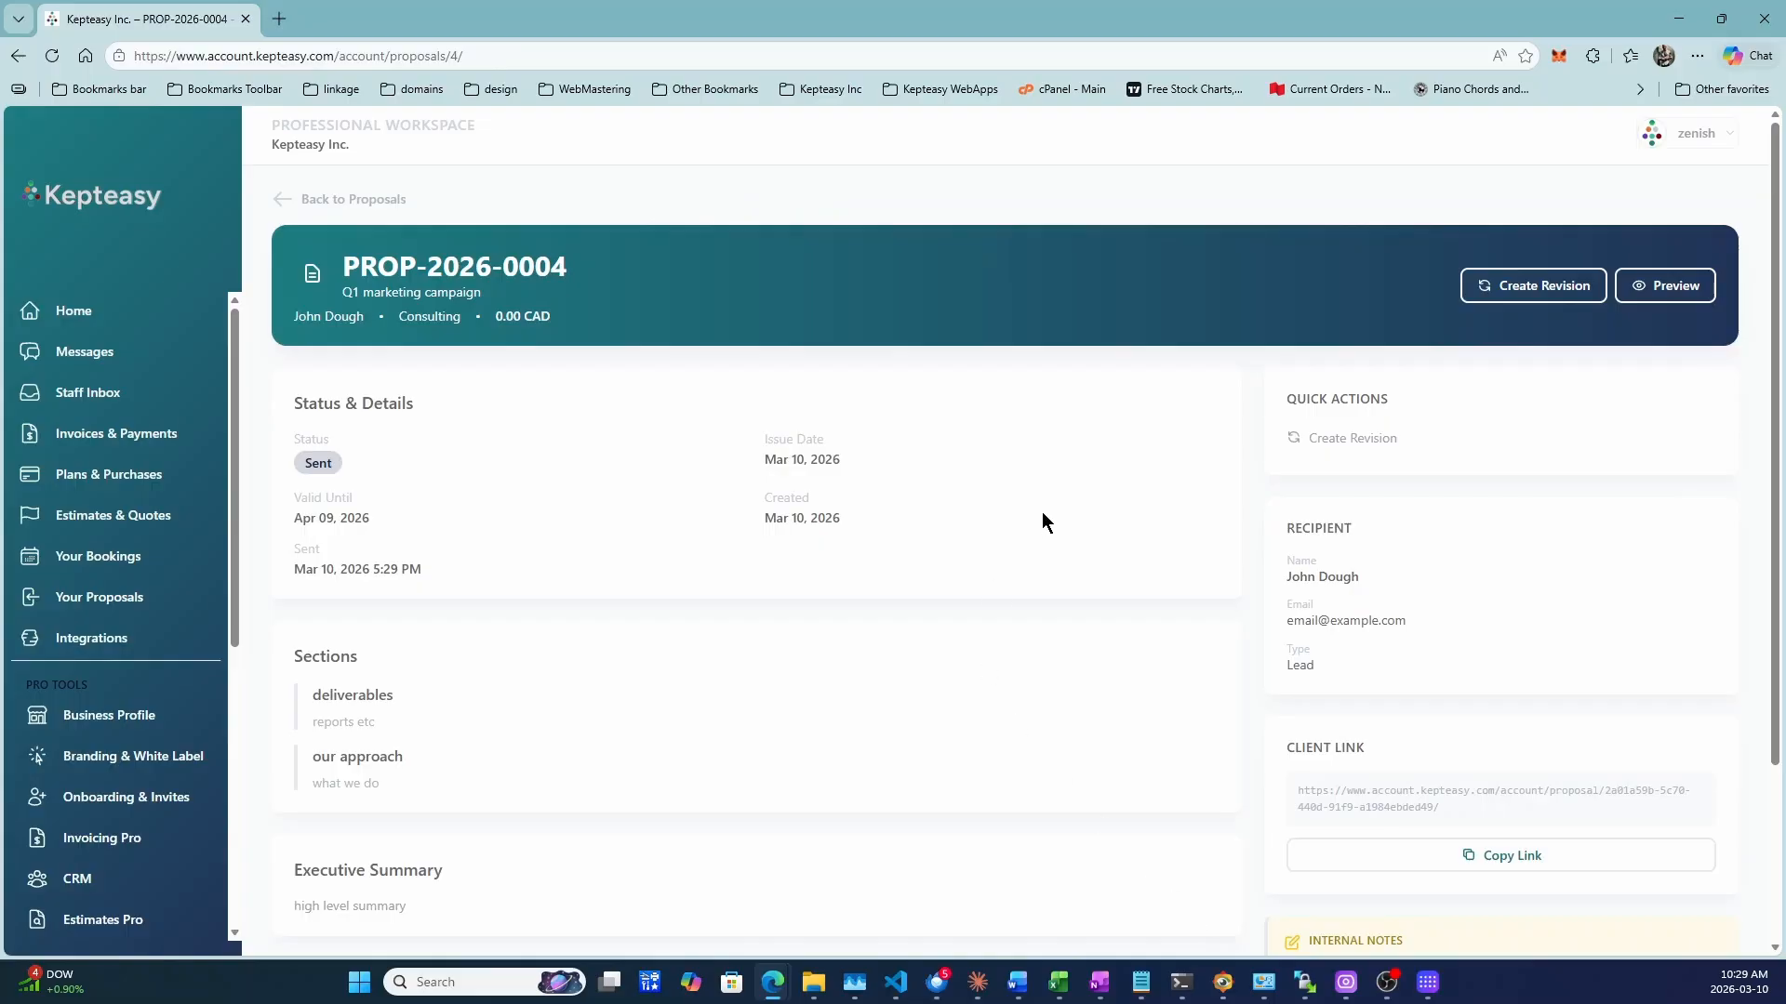
Step: Preview the sent proposal as the client sees it, read through its sections, and leave the preview
{"action": "scroll", "coordinate": [1042, 512], "scroll_direction": "down", "scroll_amount": 3}
{"action": "scroll", "coordinate": [908, 604], "scroll_direction": "up", "scroll_amount": 3}
{"action": "left_click", "coordinate": [1666, 288]}
{"action": "scroll", "coordinate": [1415, 465], "scroll_direction": "down", "scroll_amount": 2}
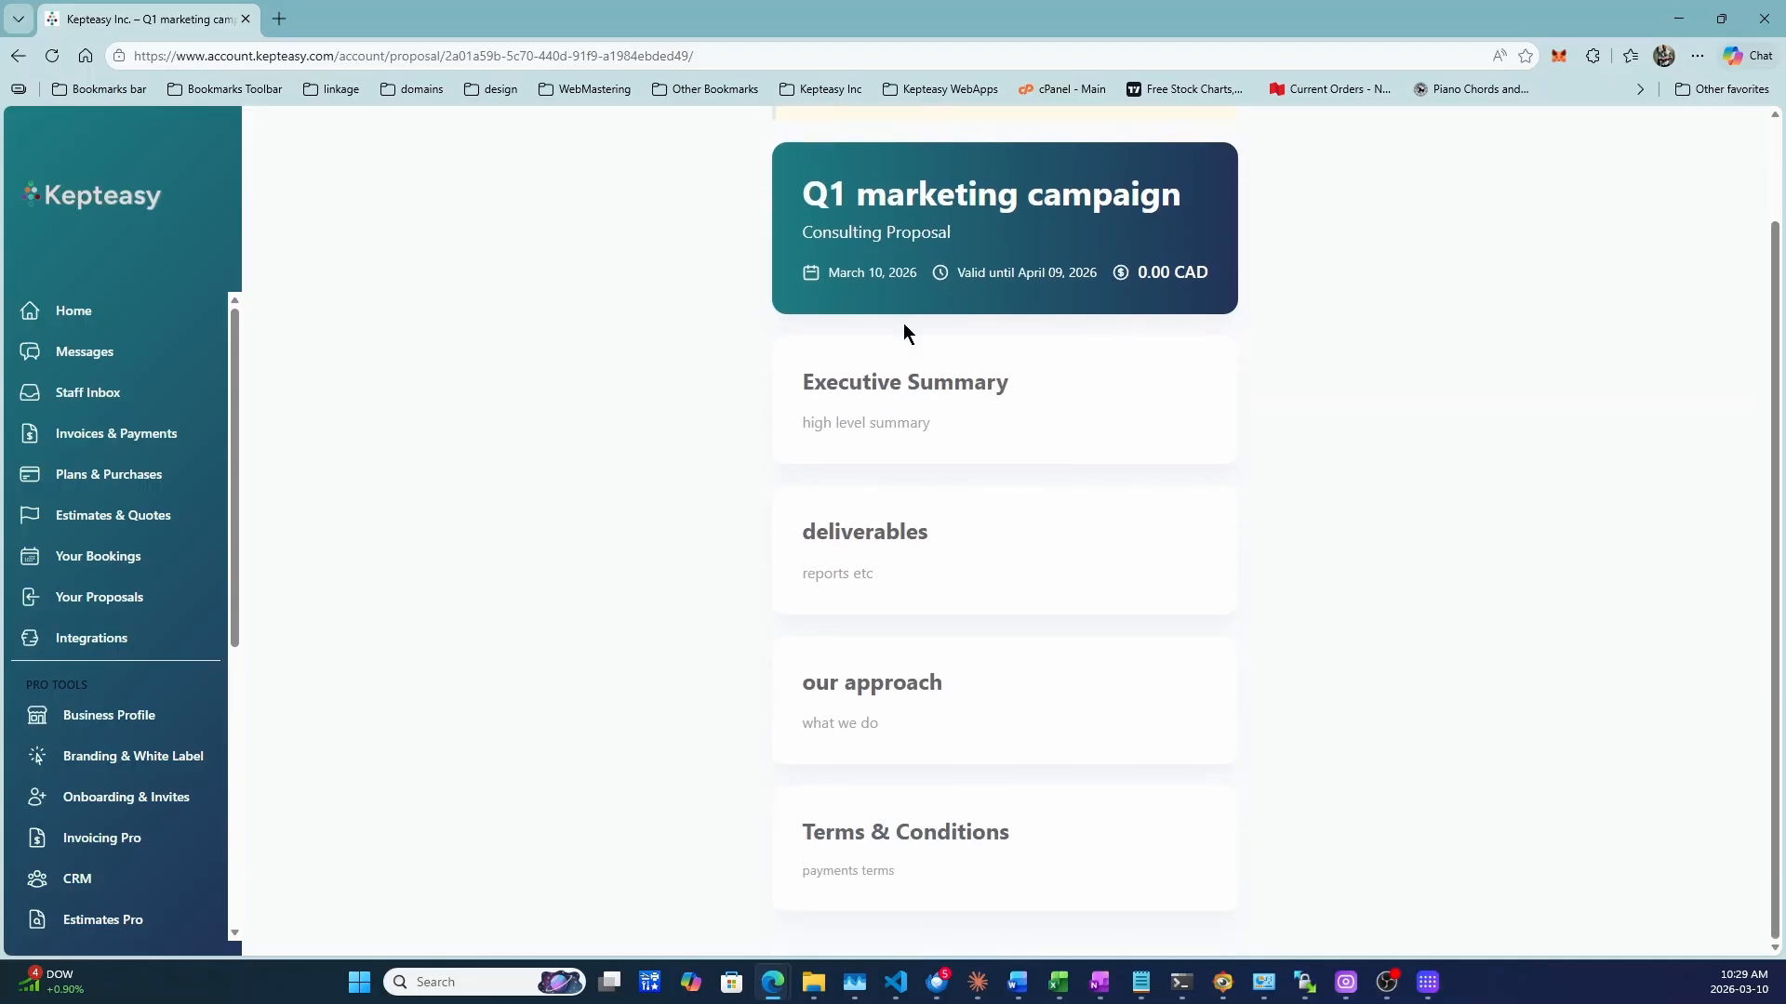
{"action": "scroll", "coordinate": [1042, 558], "scroll_direction": "up", "scroll_amount": 2}
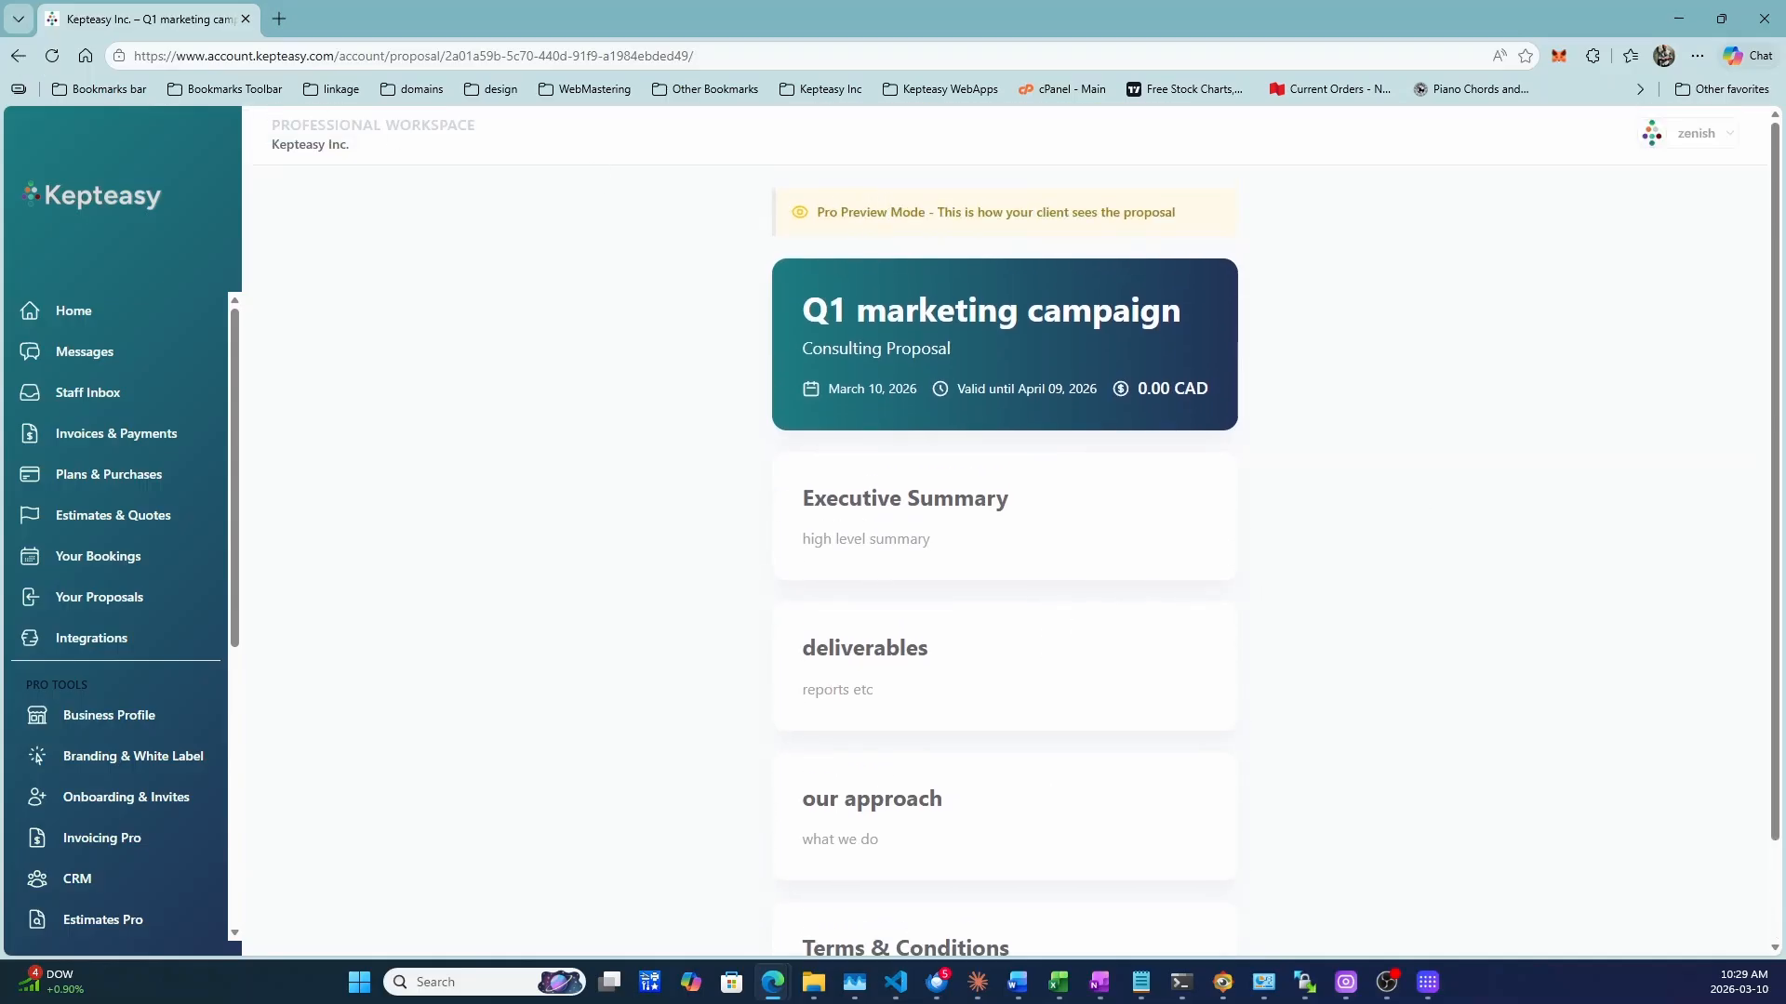
{"action": "left_click", "coordinate": [18, 56]}
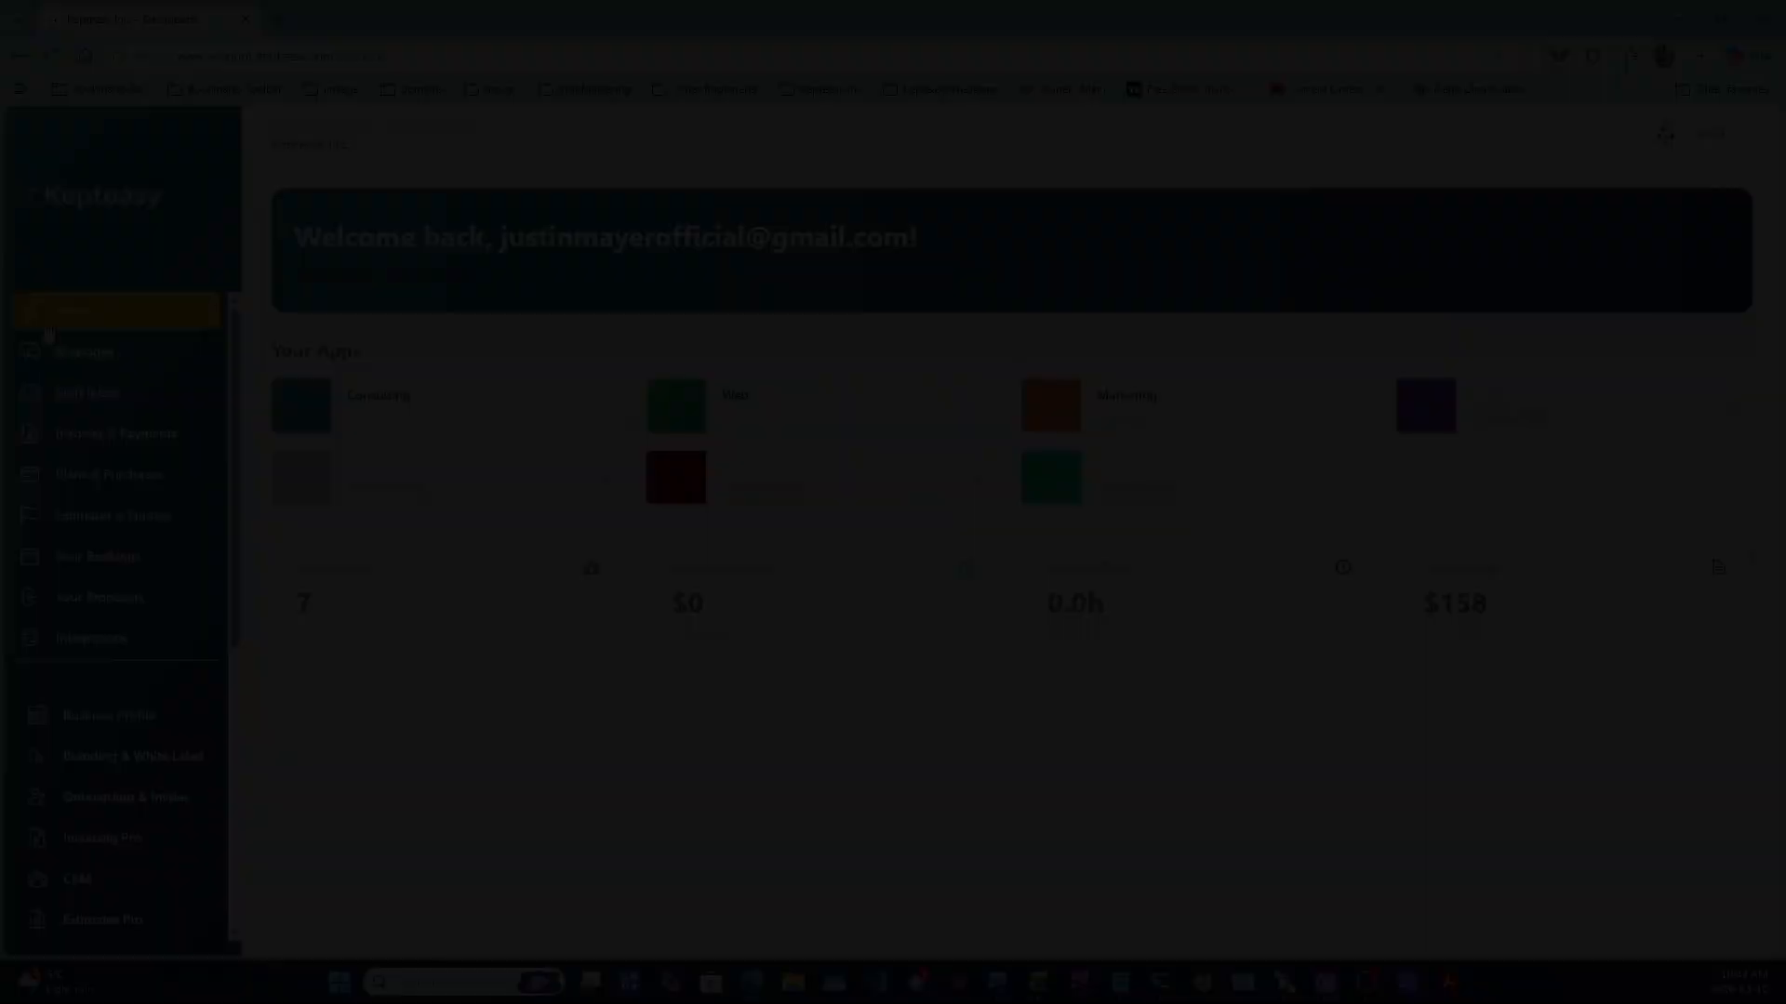
Step: Go to the electronic signatures tool, check the draft document's status, and start a new document
{"action": "scroll", "coordinate": [140, 604], "scroll_direction": "down", "scroll_amount": 2}
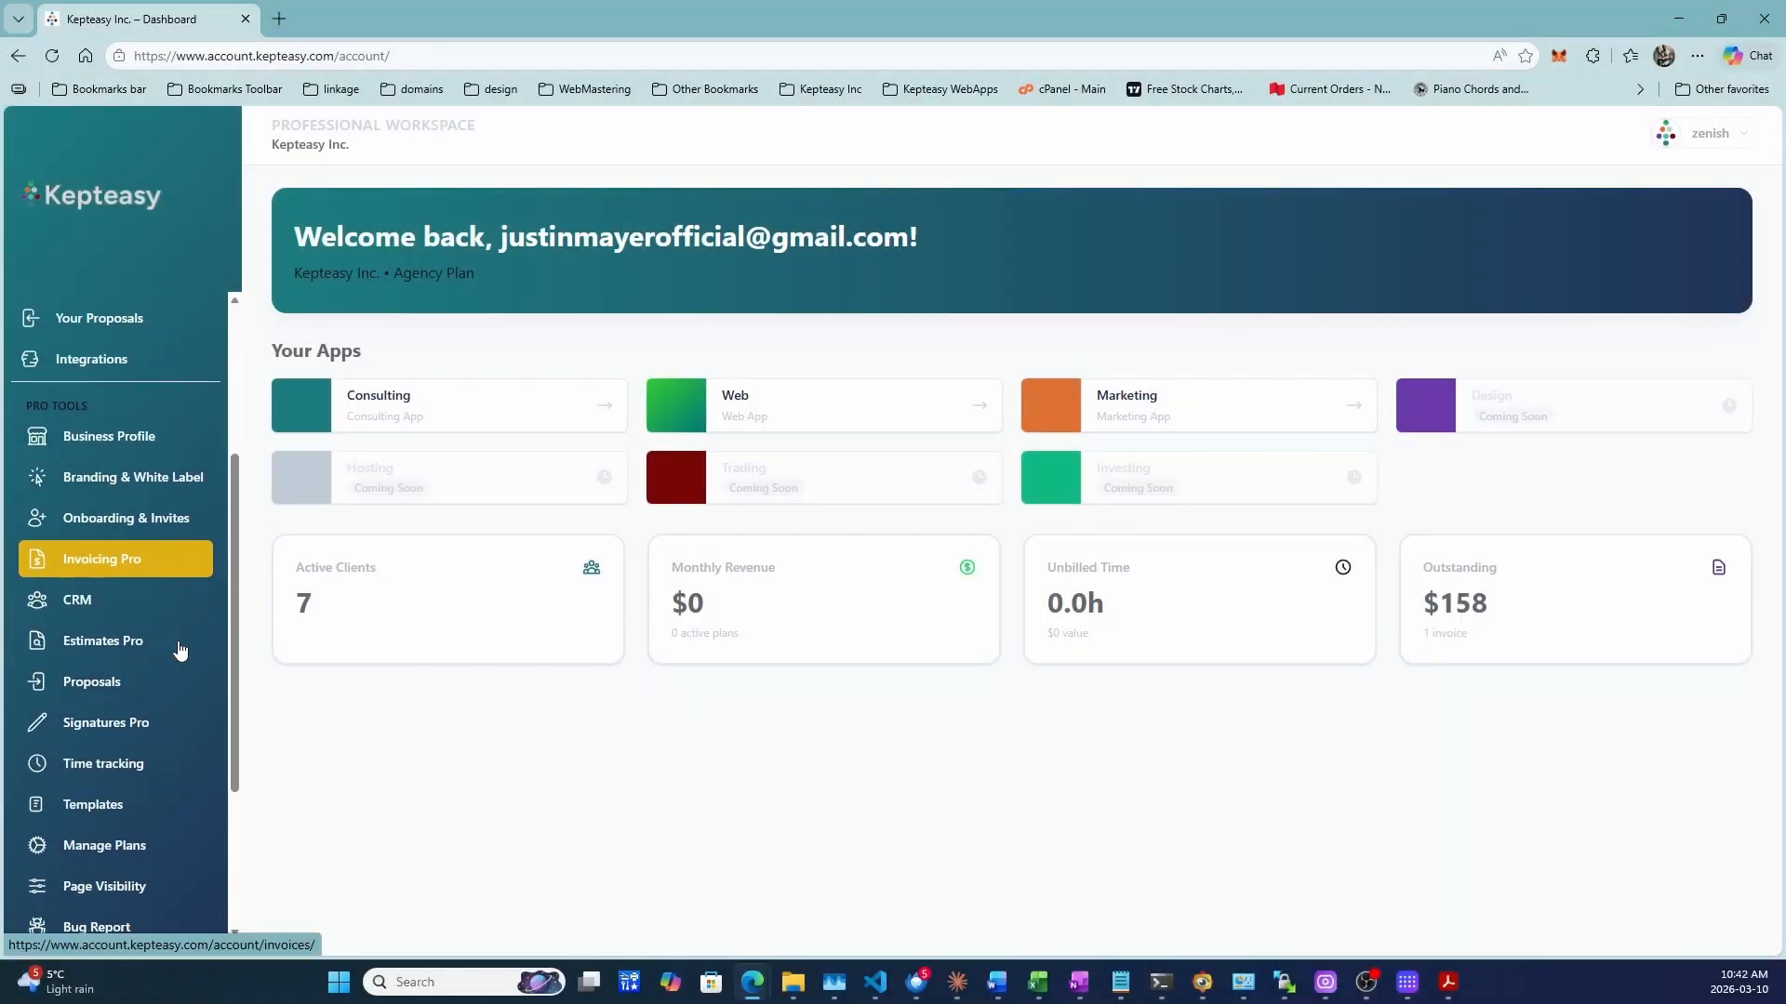
{"action": "left_click", "coordinate": [118, 732]}
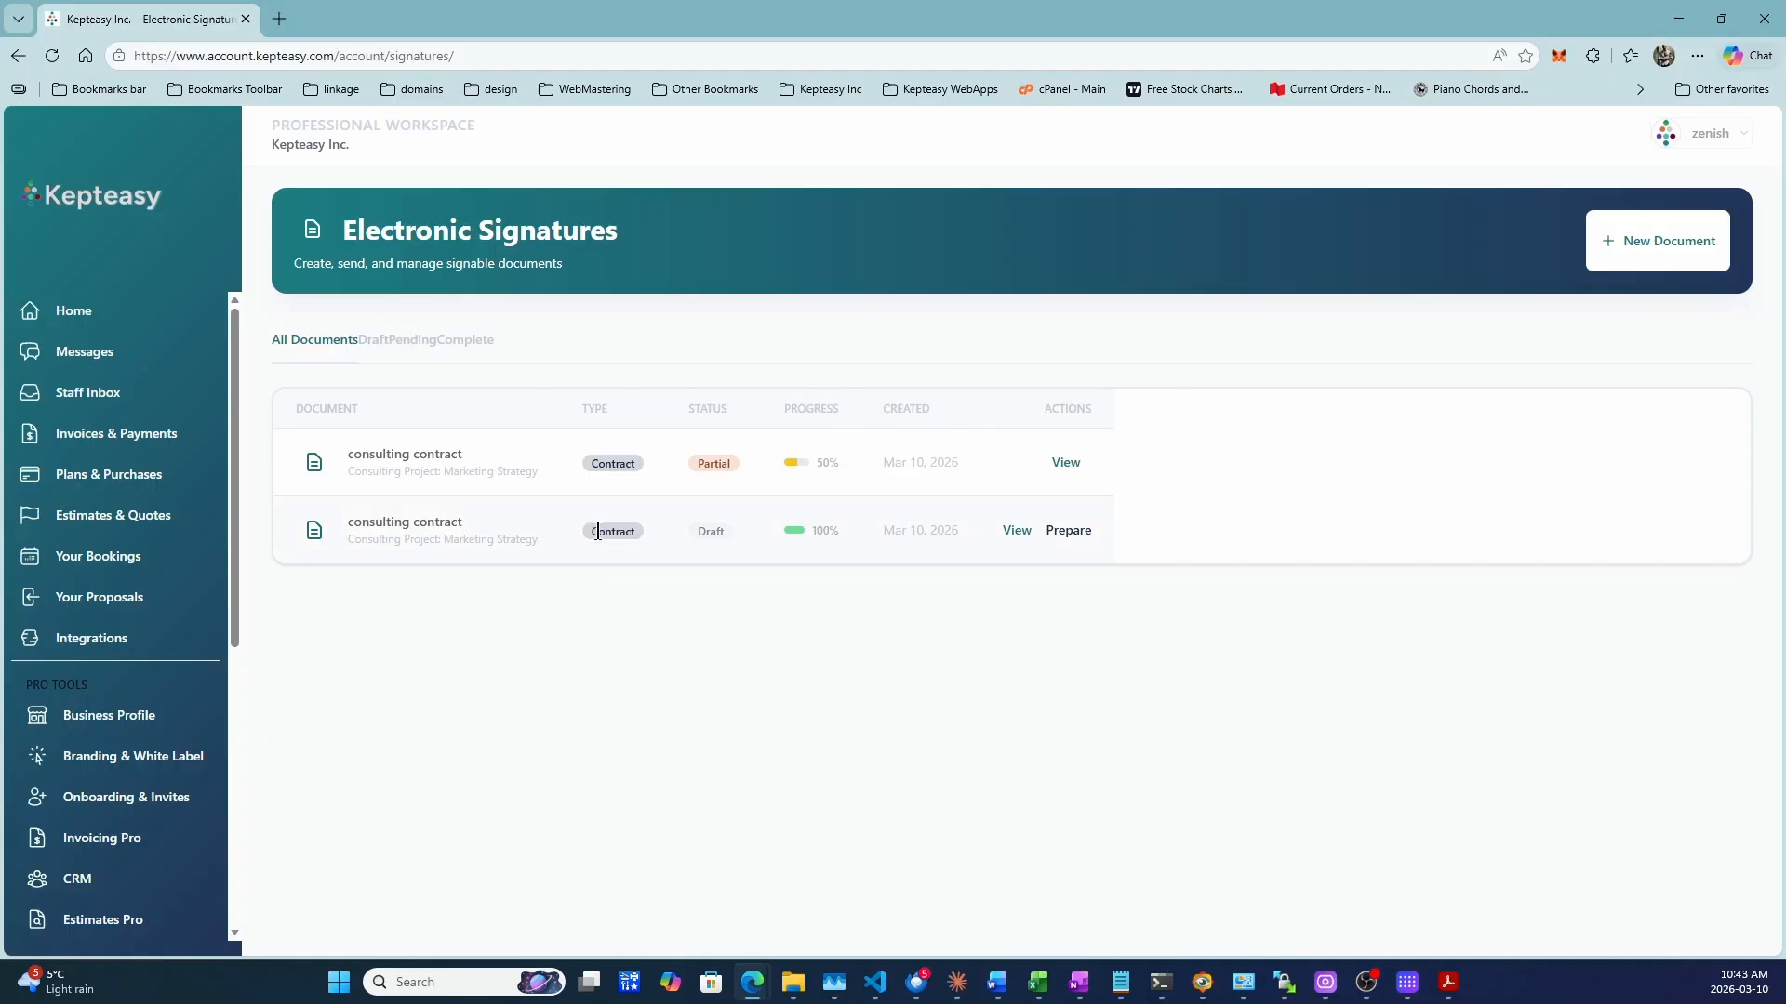
{"action": "mouse_move", "coordinate": [716, 523]}
{"action": "left_mouse_down"}
{"action": "mouse_move", "coordinate": [680, 452]}
{"action": "mouse_move", "coordinate": [728, 549]}
{"action": "left_mouse_up"}
{"action": "left_click", "coordinate": [1625, 240]}
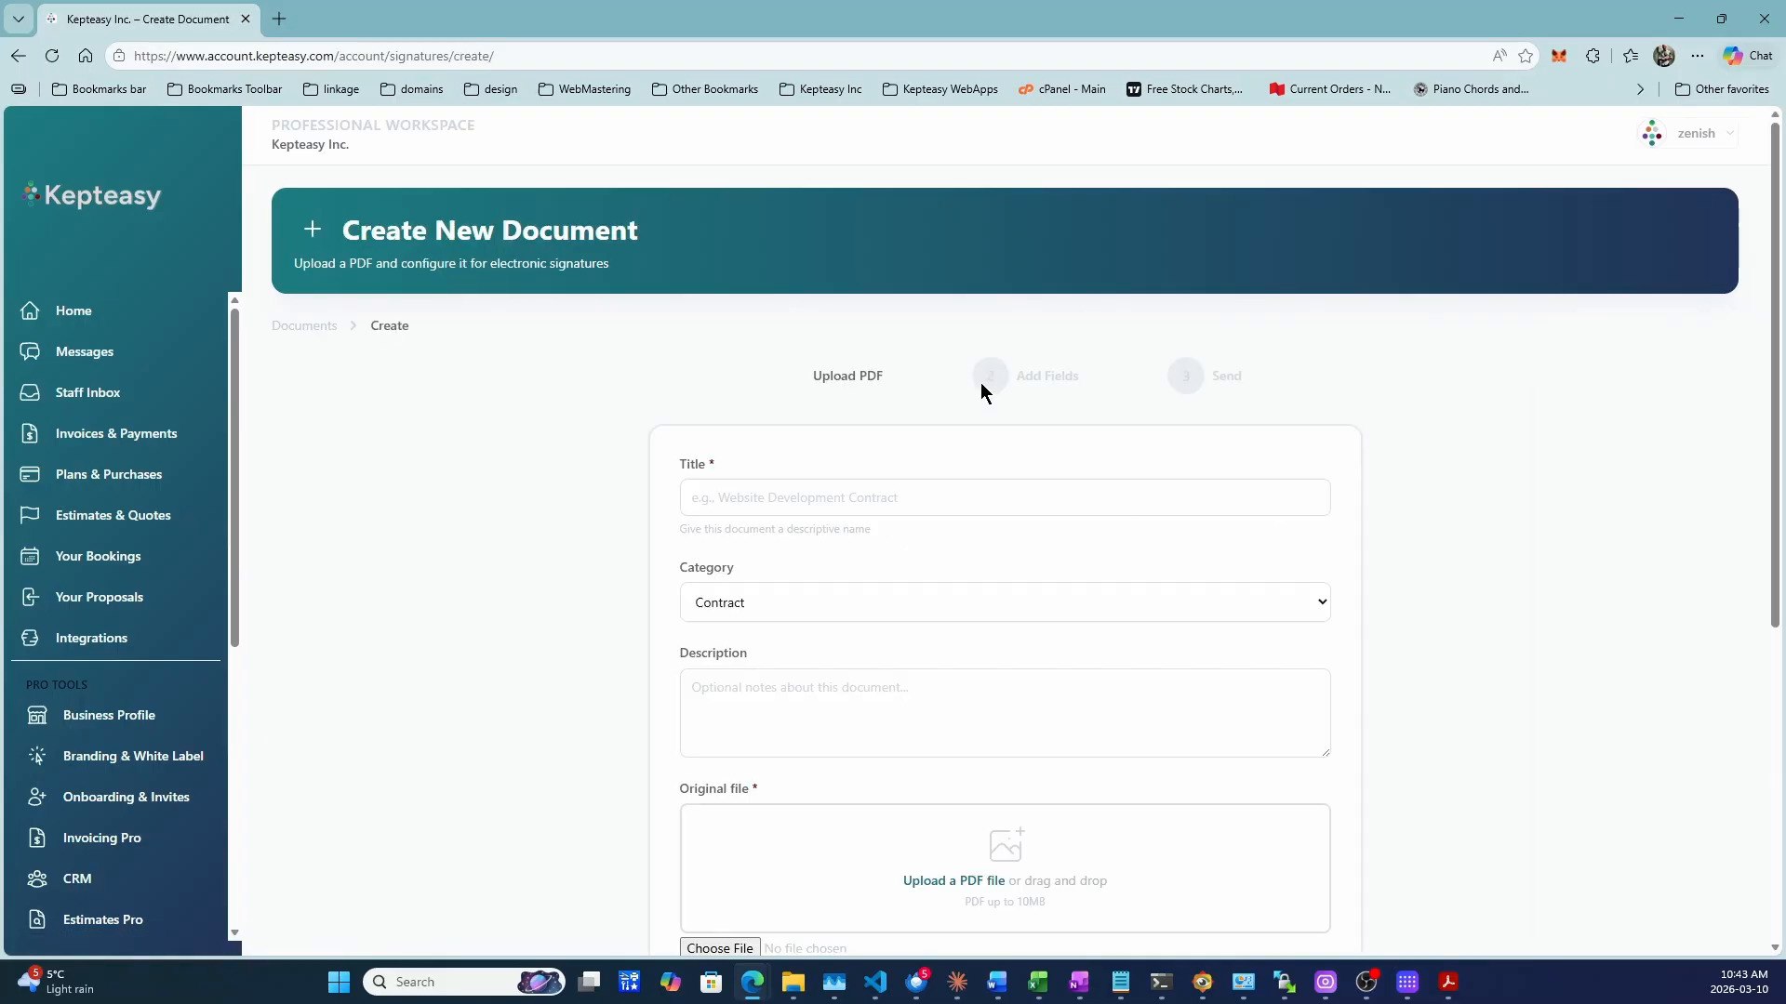
Step: Title the signature document "consulting contract", check the category options, and keep Contract as its category
{"action": "left_click", "coordinate": [797, 491]}
{"action": "type", "text": "c"}
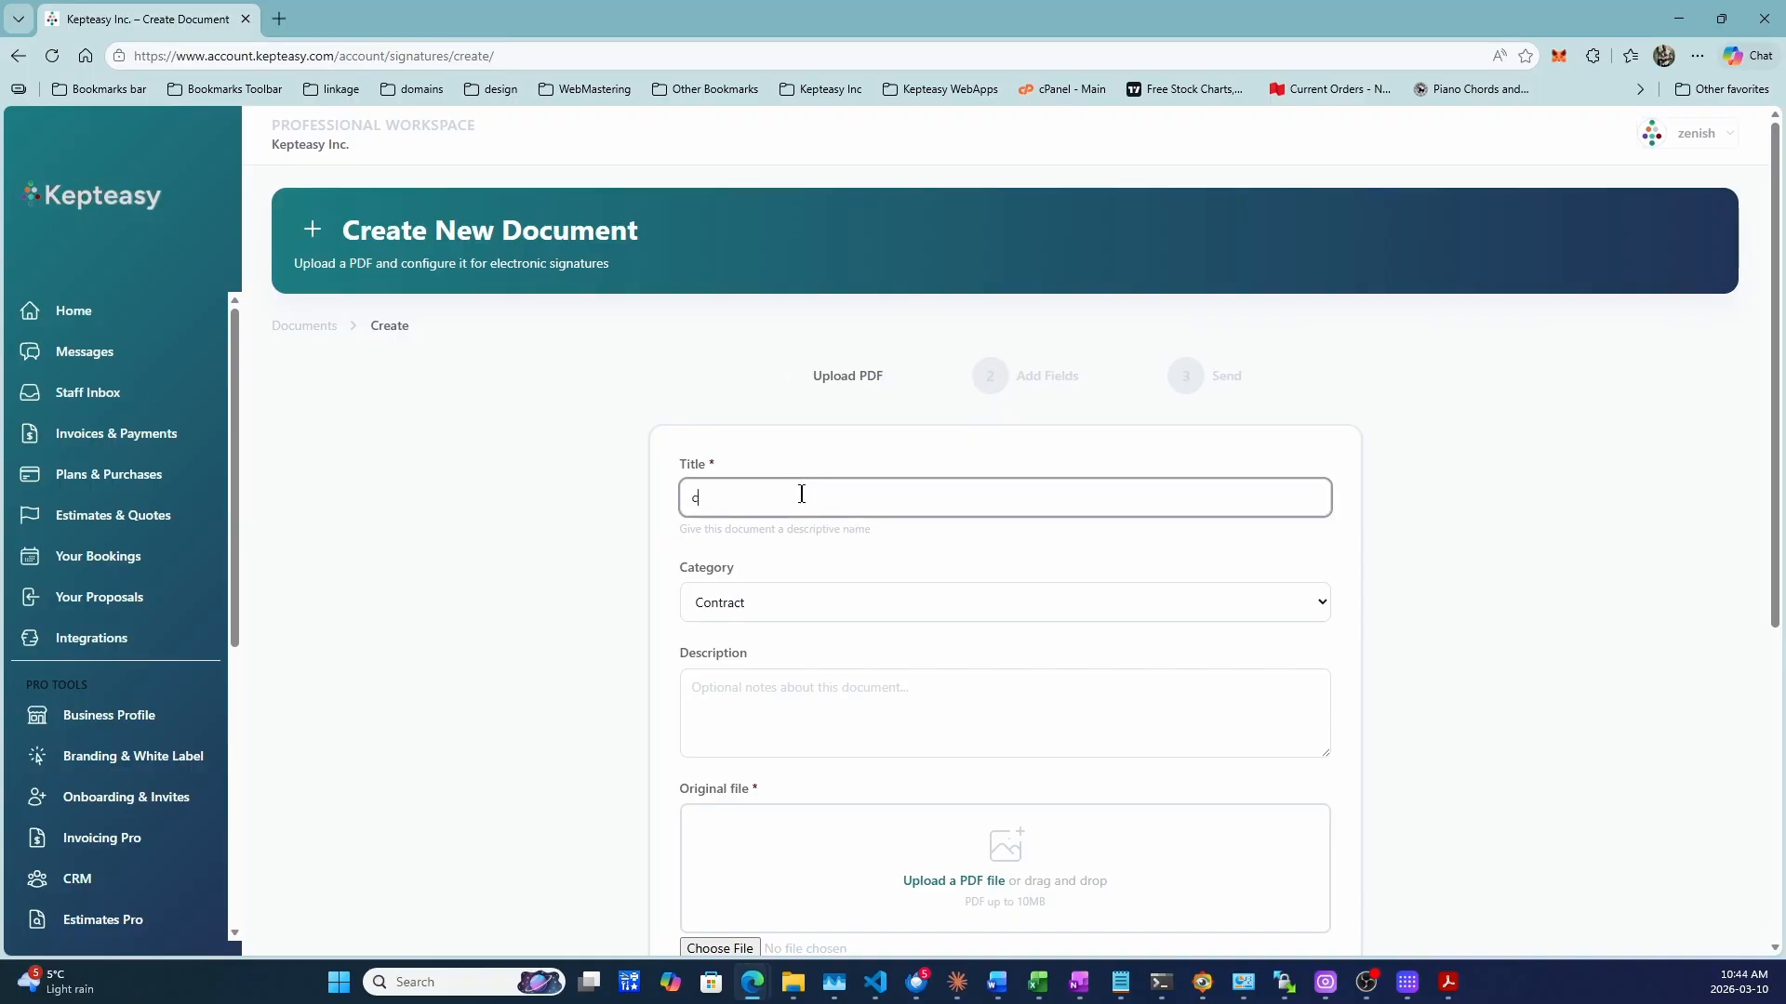
{"action": "type", "text": "onsulting contract"}
{"action": "scroll", "coordinate": [802, 495], "scroll_direction": "down", "scroll_amount": 2}
{"action": "left_click", "coordinate": [803, 416]}
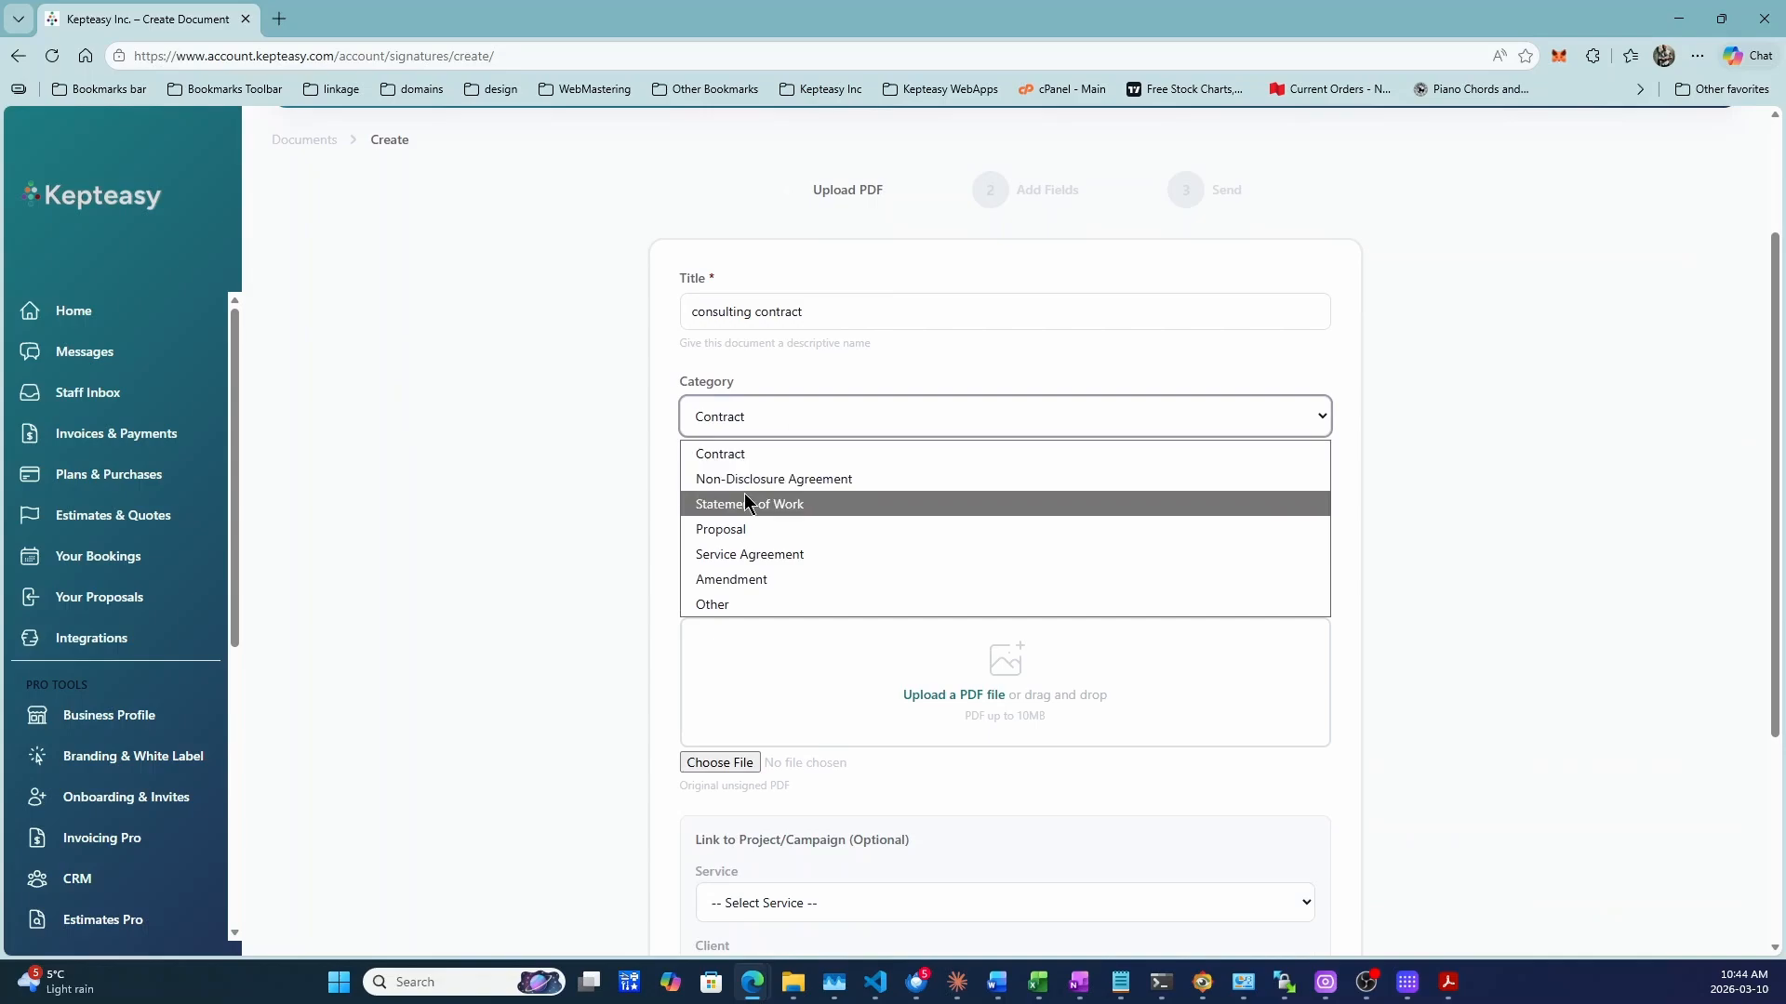
{"action": "left_click", "coordinate": [659, 622]}
{"action": "left_click", "coordinate": [758, 558]}
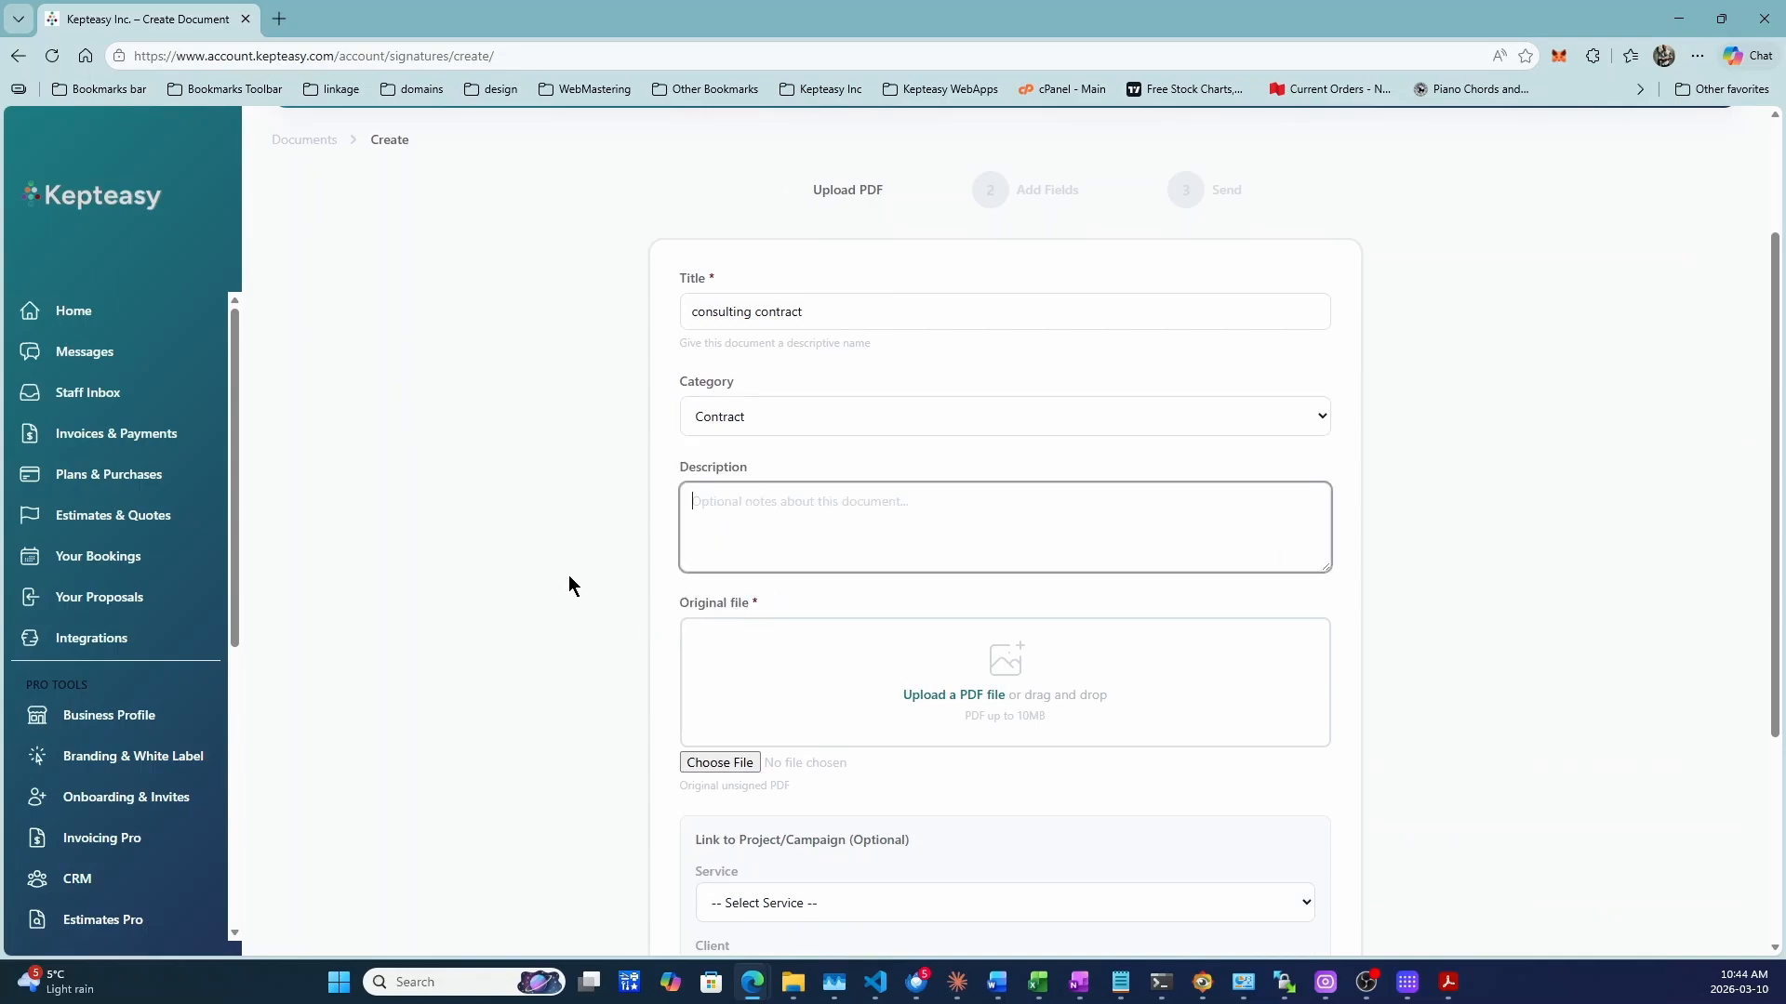
Step: Upload the SocialMediaGrowthPartner PDF as the document's original unsigned file
{"action": "left_click", "coordinate": [734, 763]}
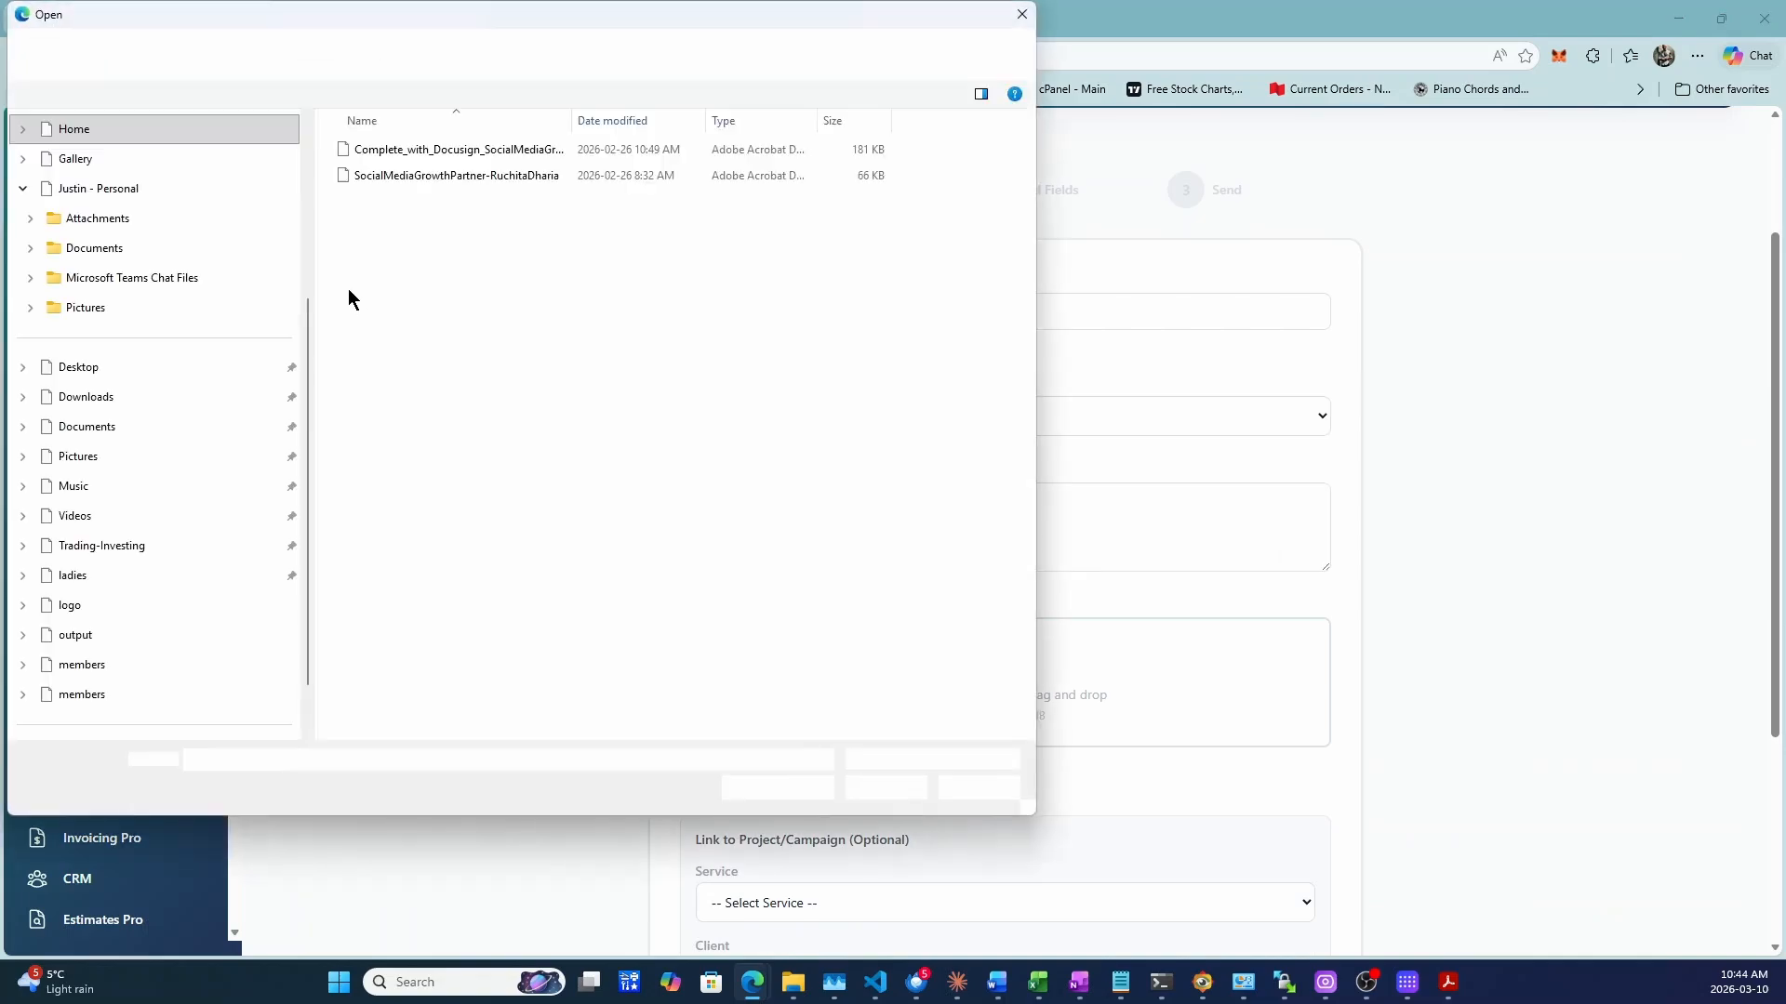
{"action": "double_click", "coordinate": [399, 173]}
{"action": "scroll", "coordinate": [734, 579], "scroll_direction": "down", "scroll_amount": 3}
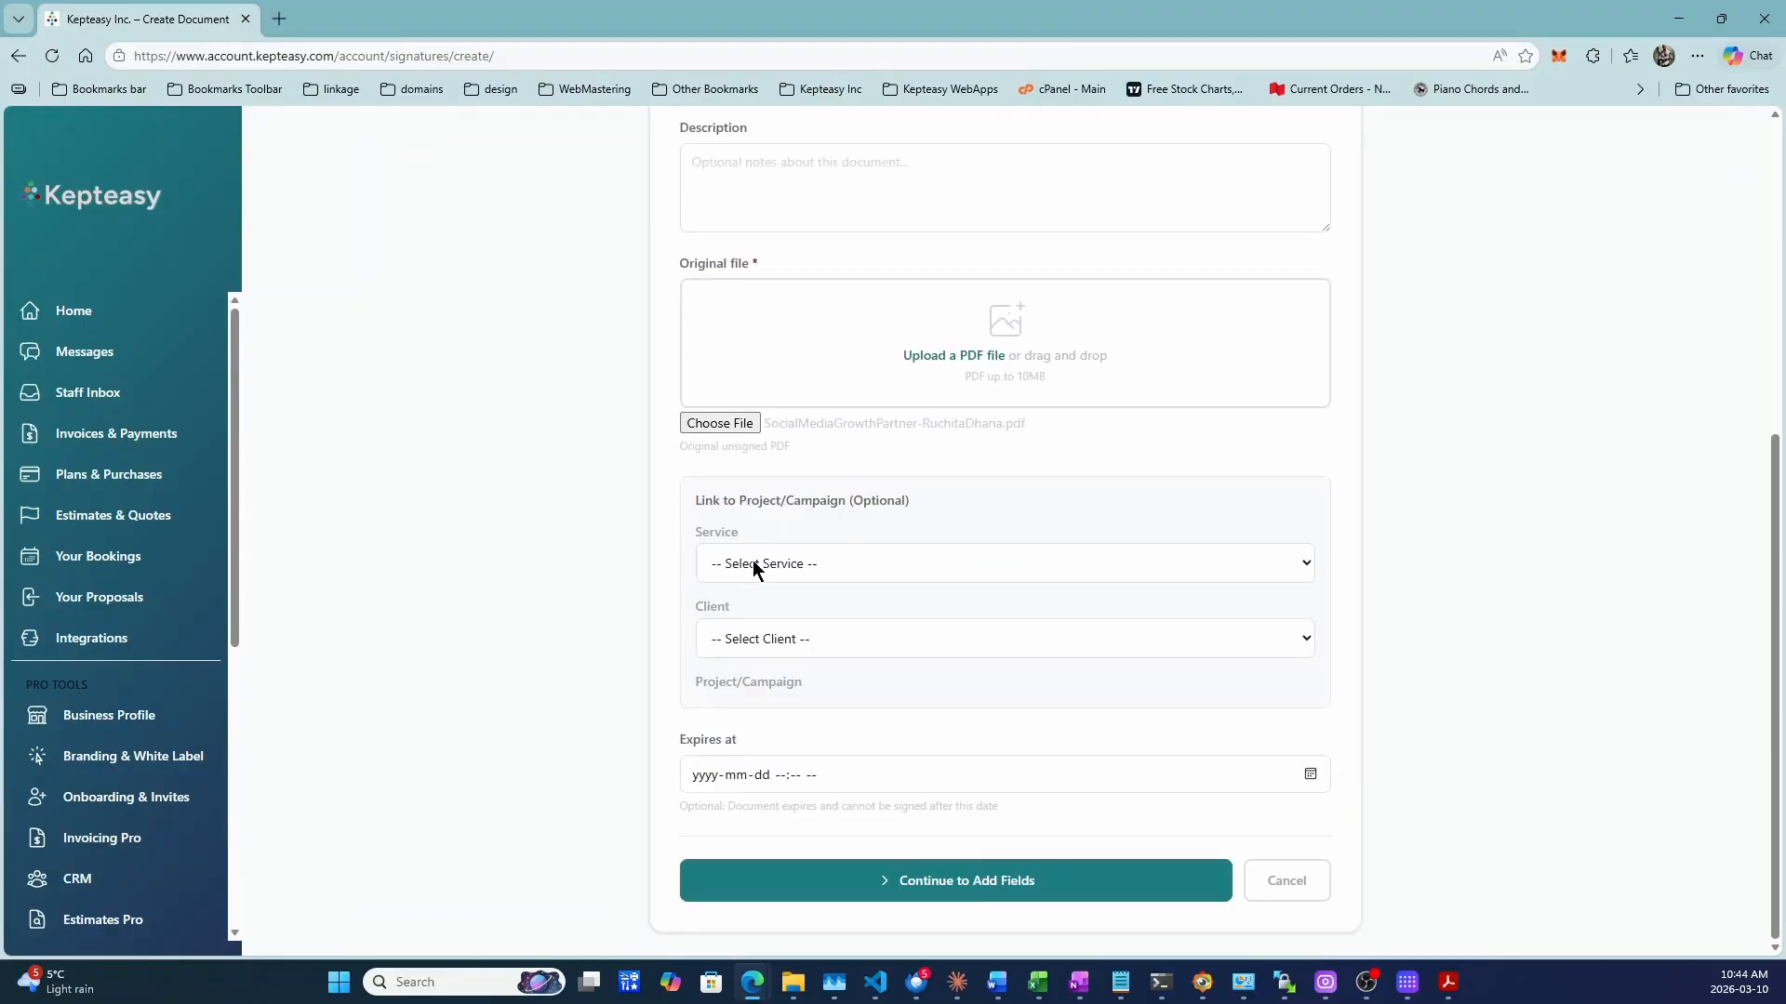
Step: Link the document to the Consulting service, the kepteasytest client and the Marketing Strategy project
{"action": "left_click", "coordinate": [768, 563]}
{"action": "left_click", "coordinate": [755, 625]}
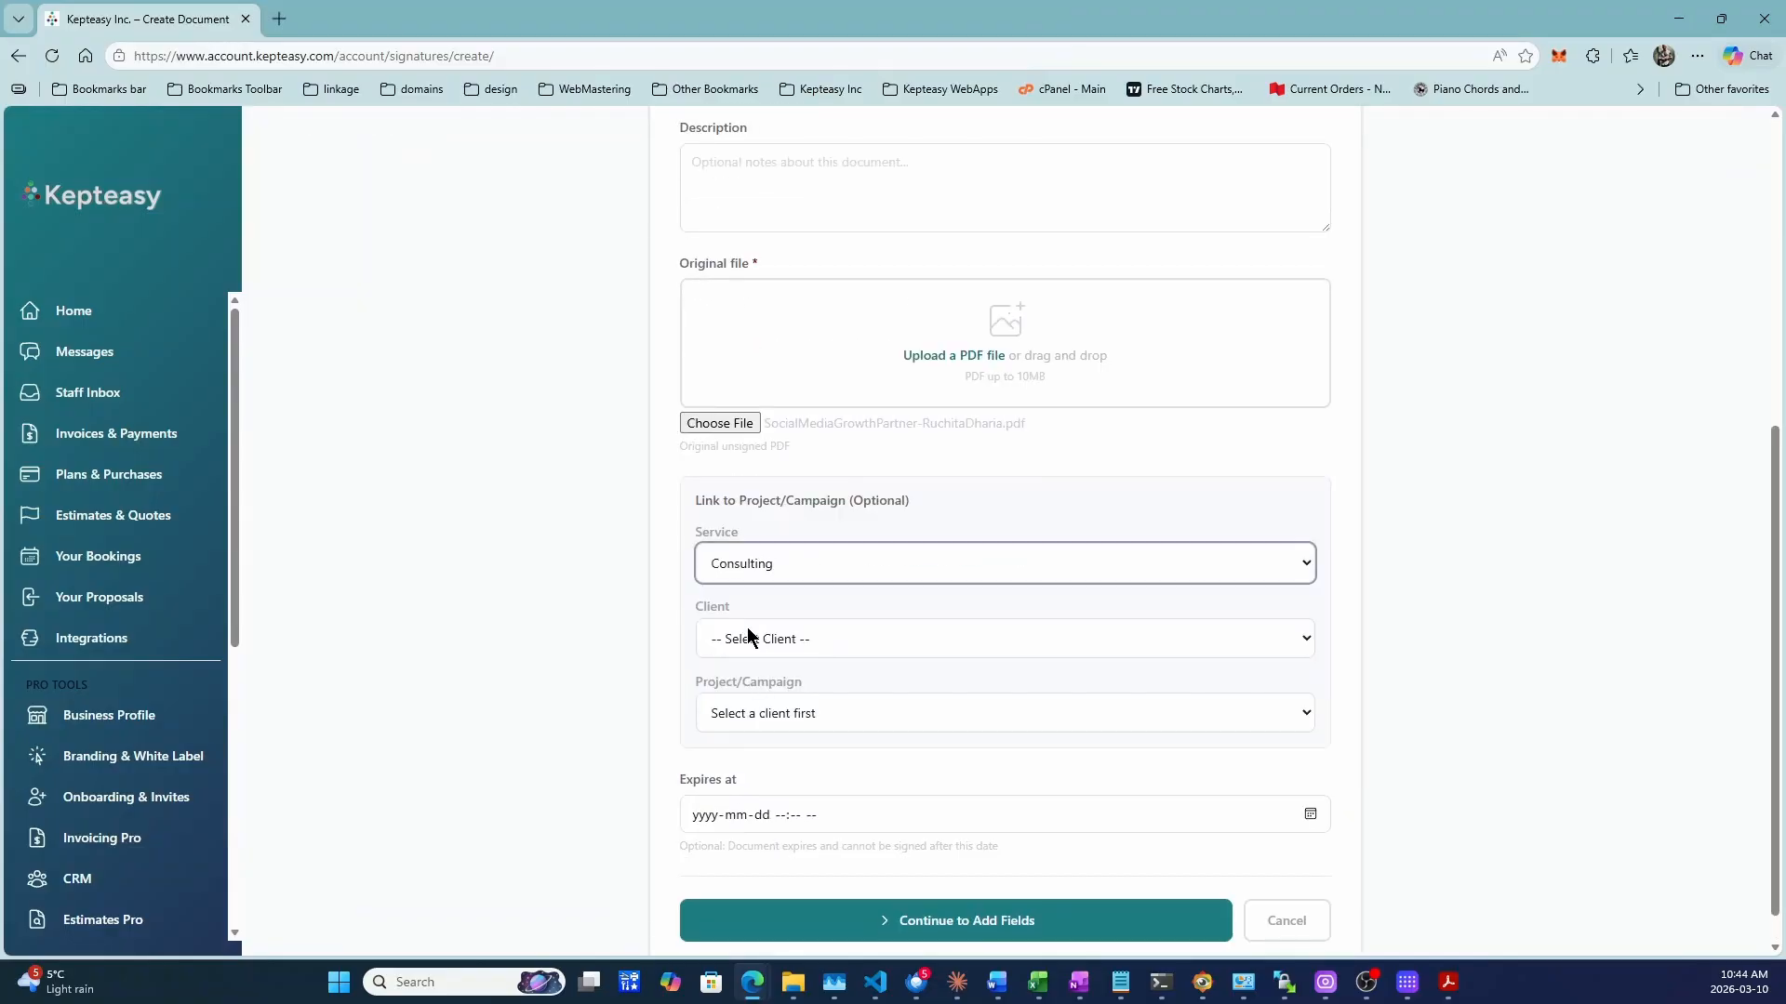
{"action": "left_click", "coordinate": [749, 639]}
{"action": "left_click", "coordinate": [734, 805]}
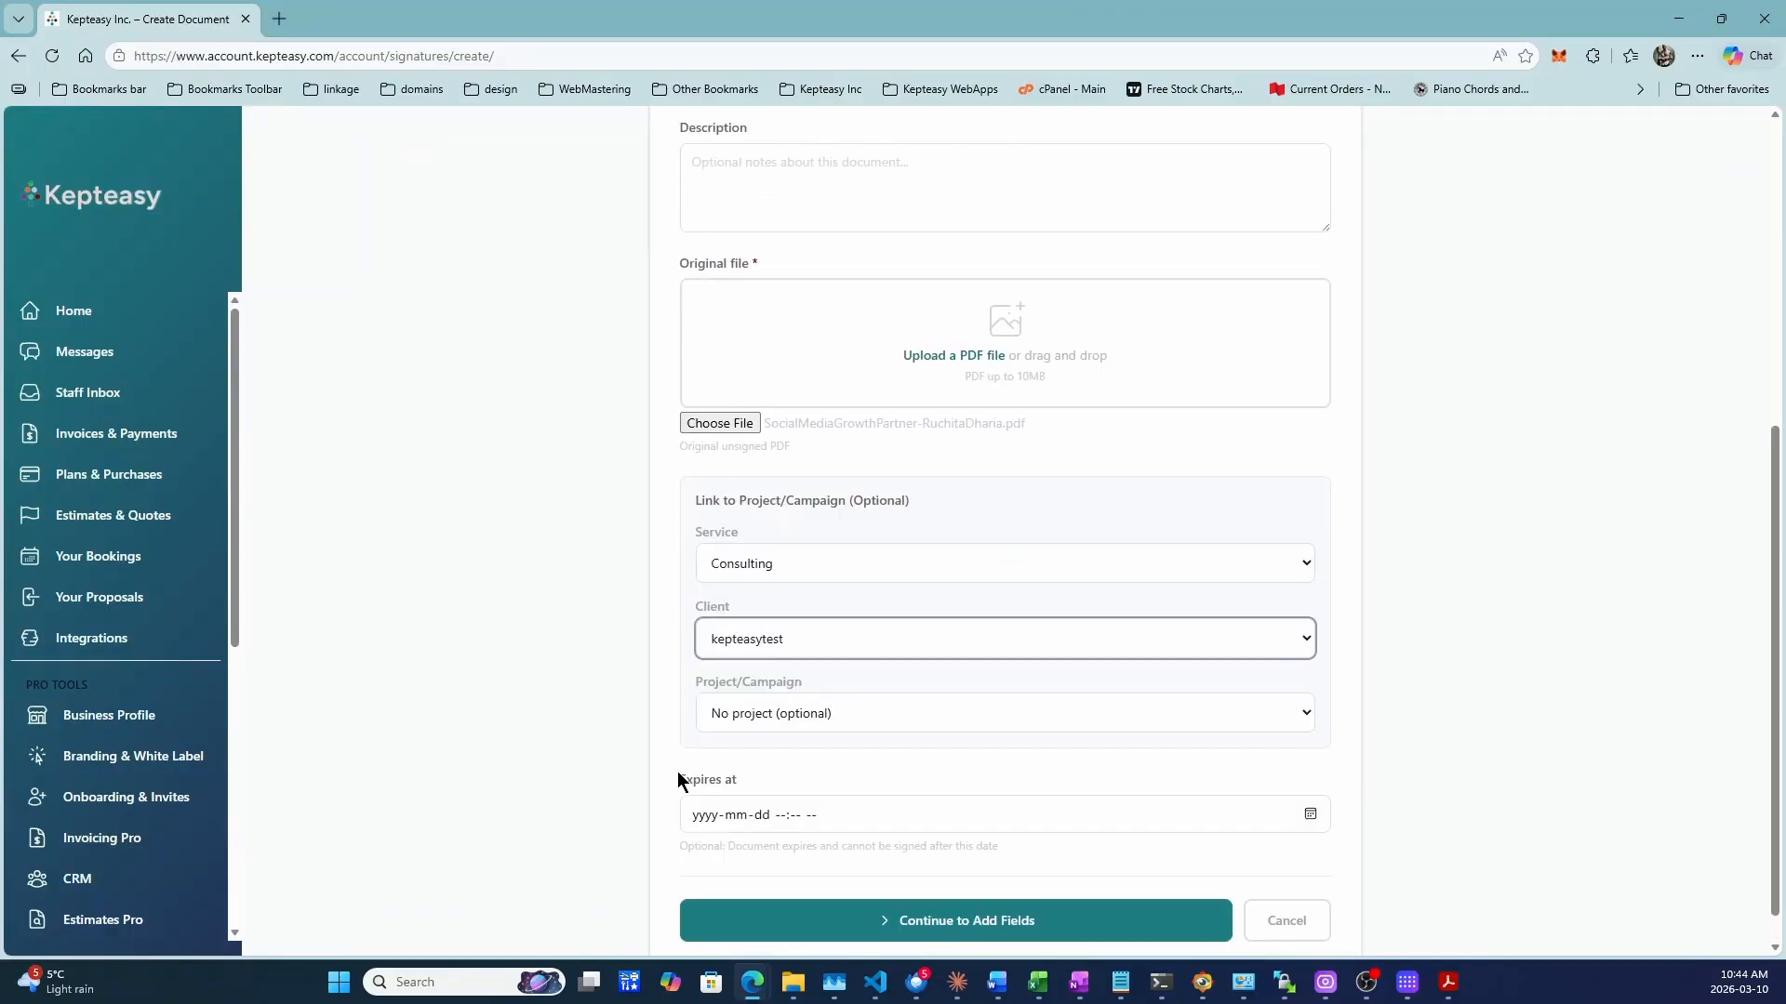
{"action": "scroll", "coordinate": [678, 780], "scroll_direction": "down", "scroll_amount": 1}
{"action": "left_click", "coordinate": [814, 683]}
{"action": "left_click", "coordinate": [754, 737]}
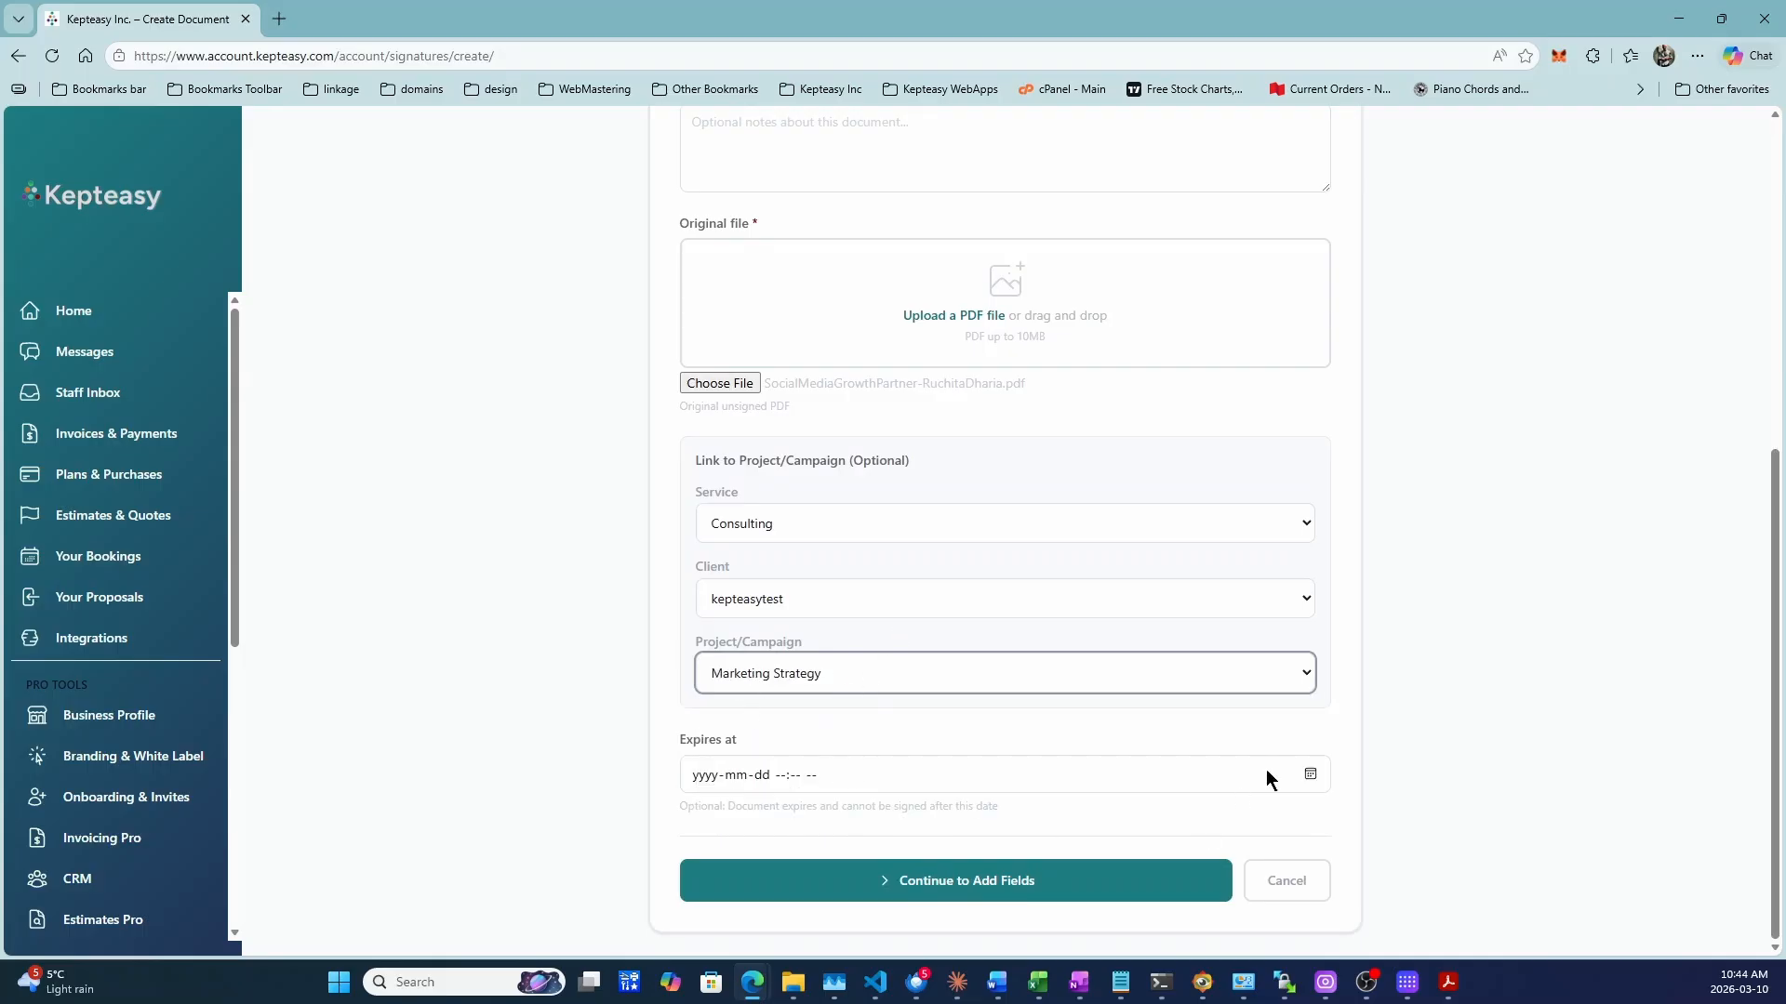
Step: Set the document to expire on 2026-03-31 at 10:44 AM and continue to adding fields
{"action": "left_click", "coordinate": [1309, 774]}
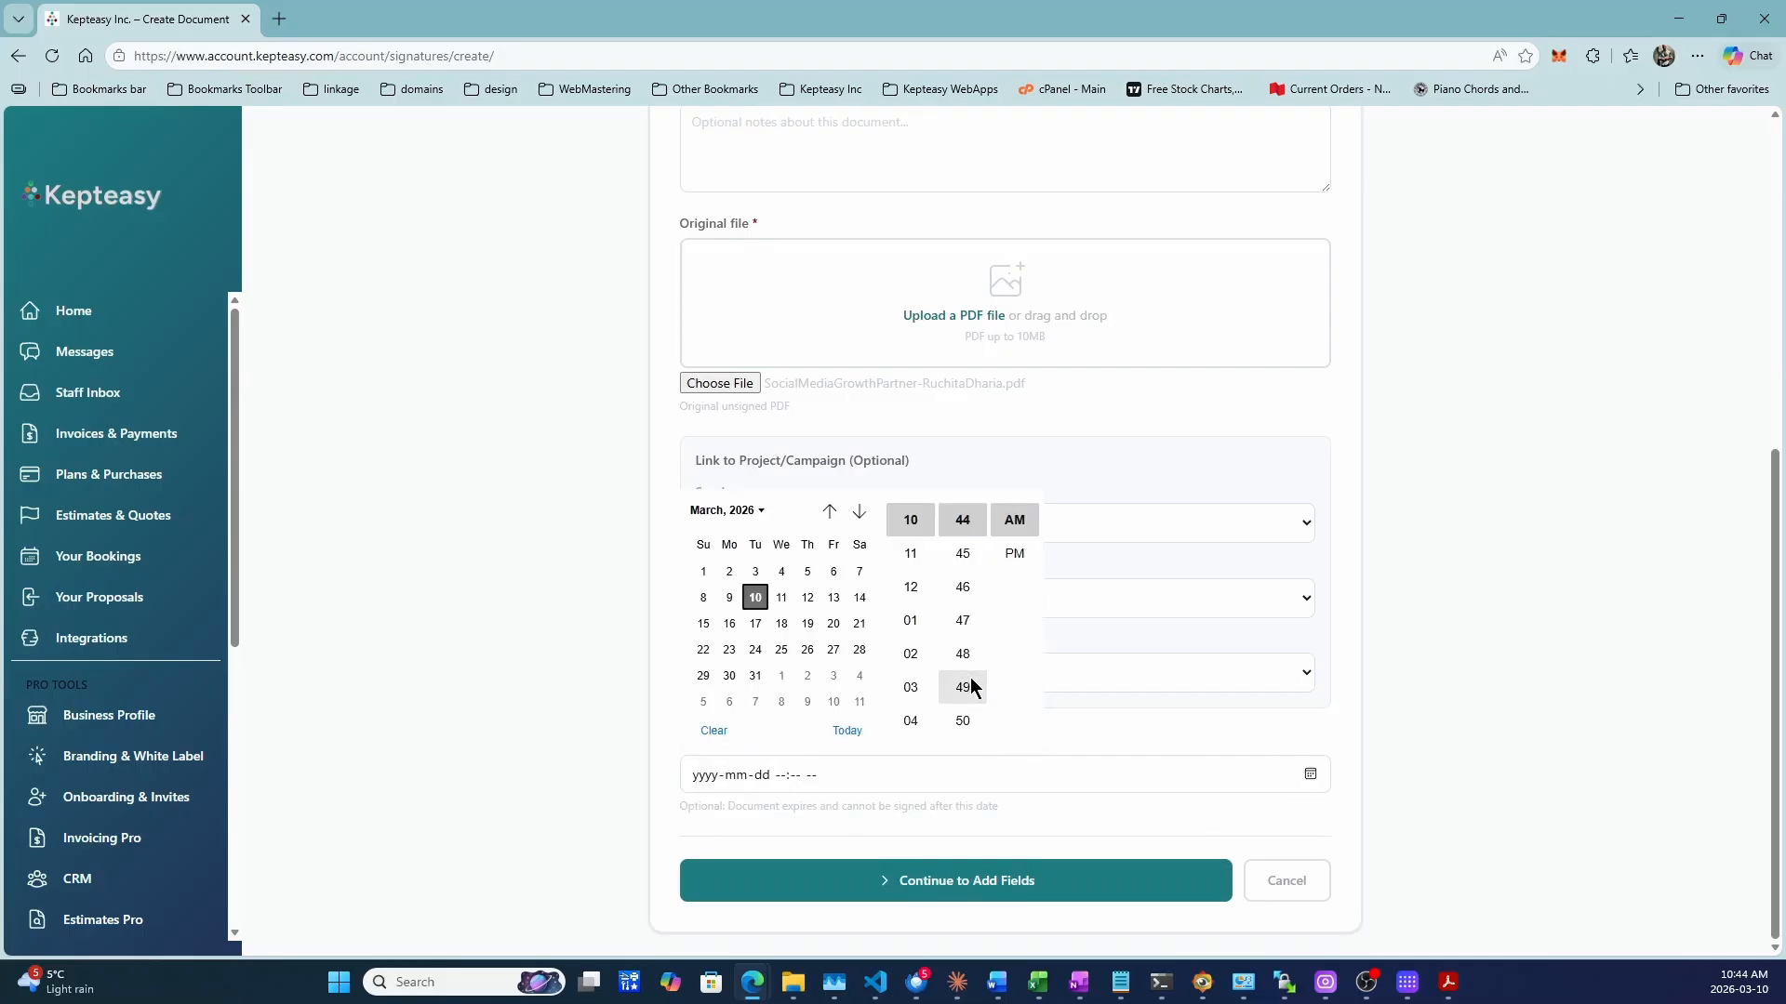
{"action": "left_click", "coordinate": [757, 676]}
{"action": "left_click", "coordinate": [568, 682]}
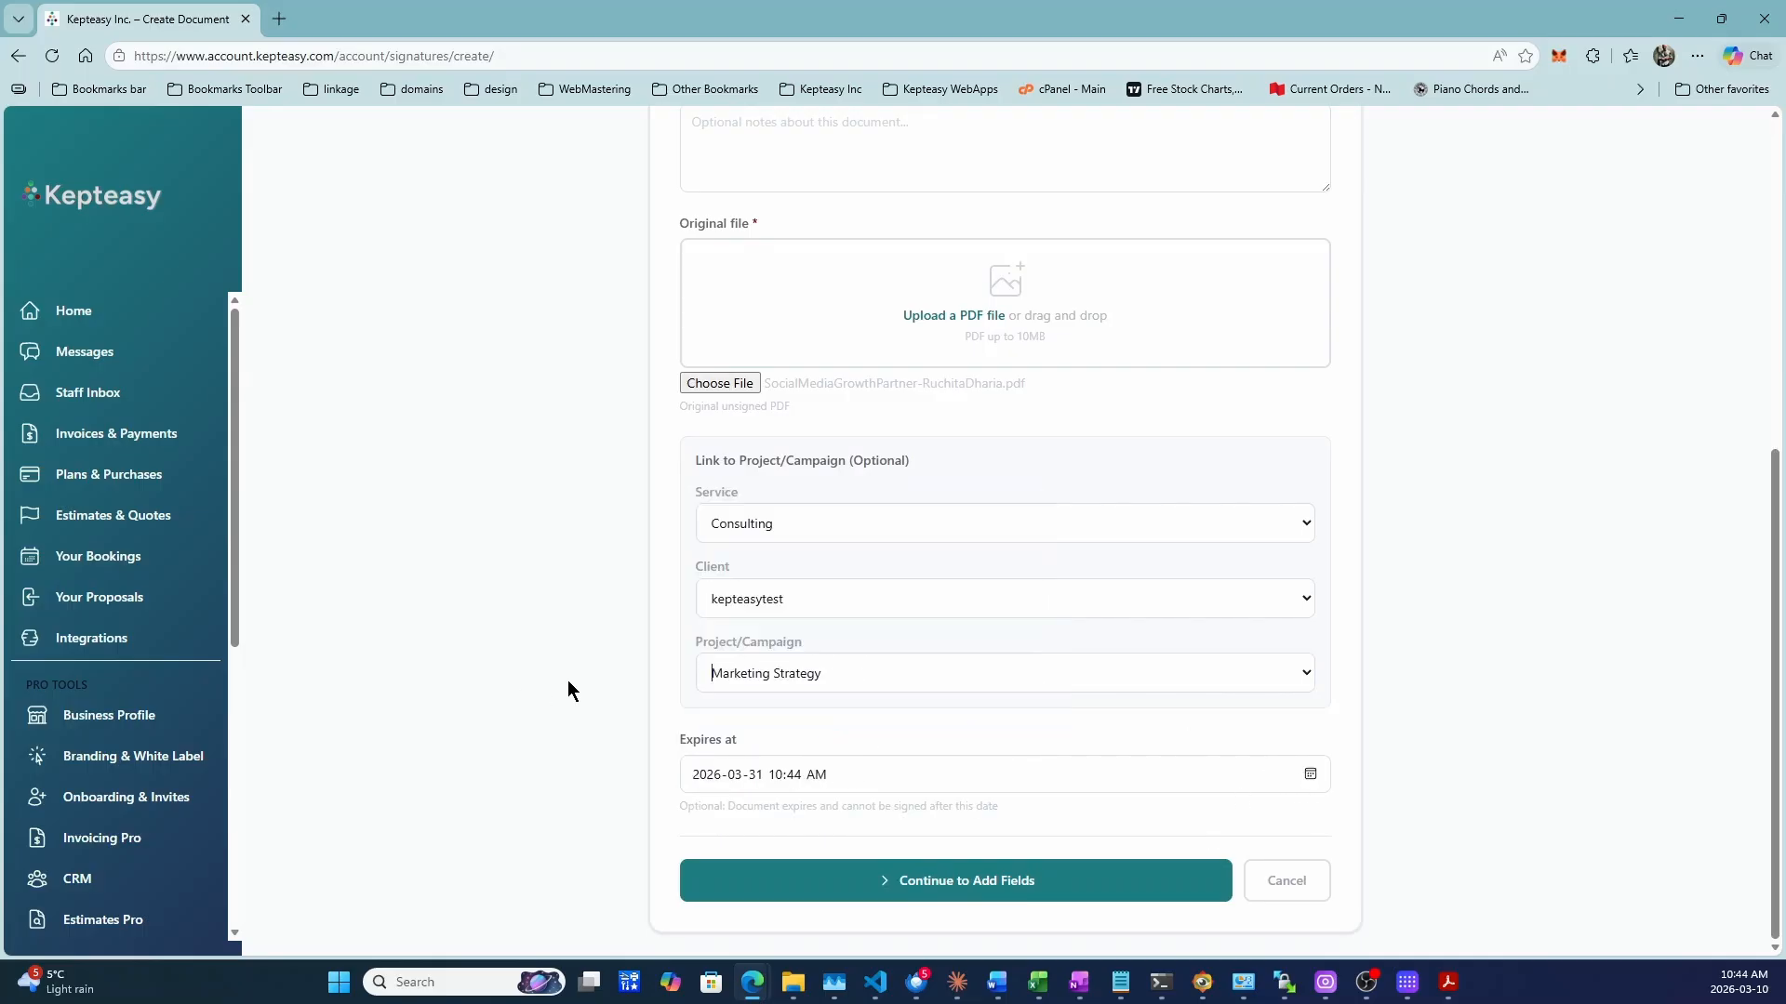
{"action": "left_click", "coordinate": [998, 888]}
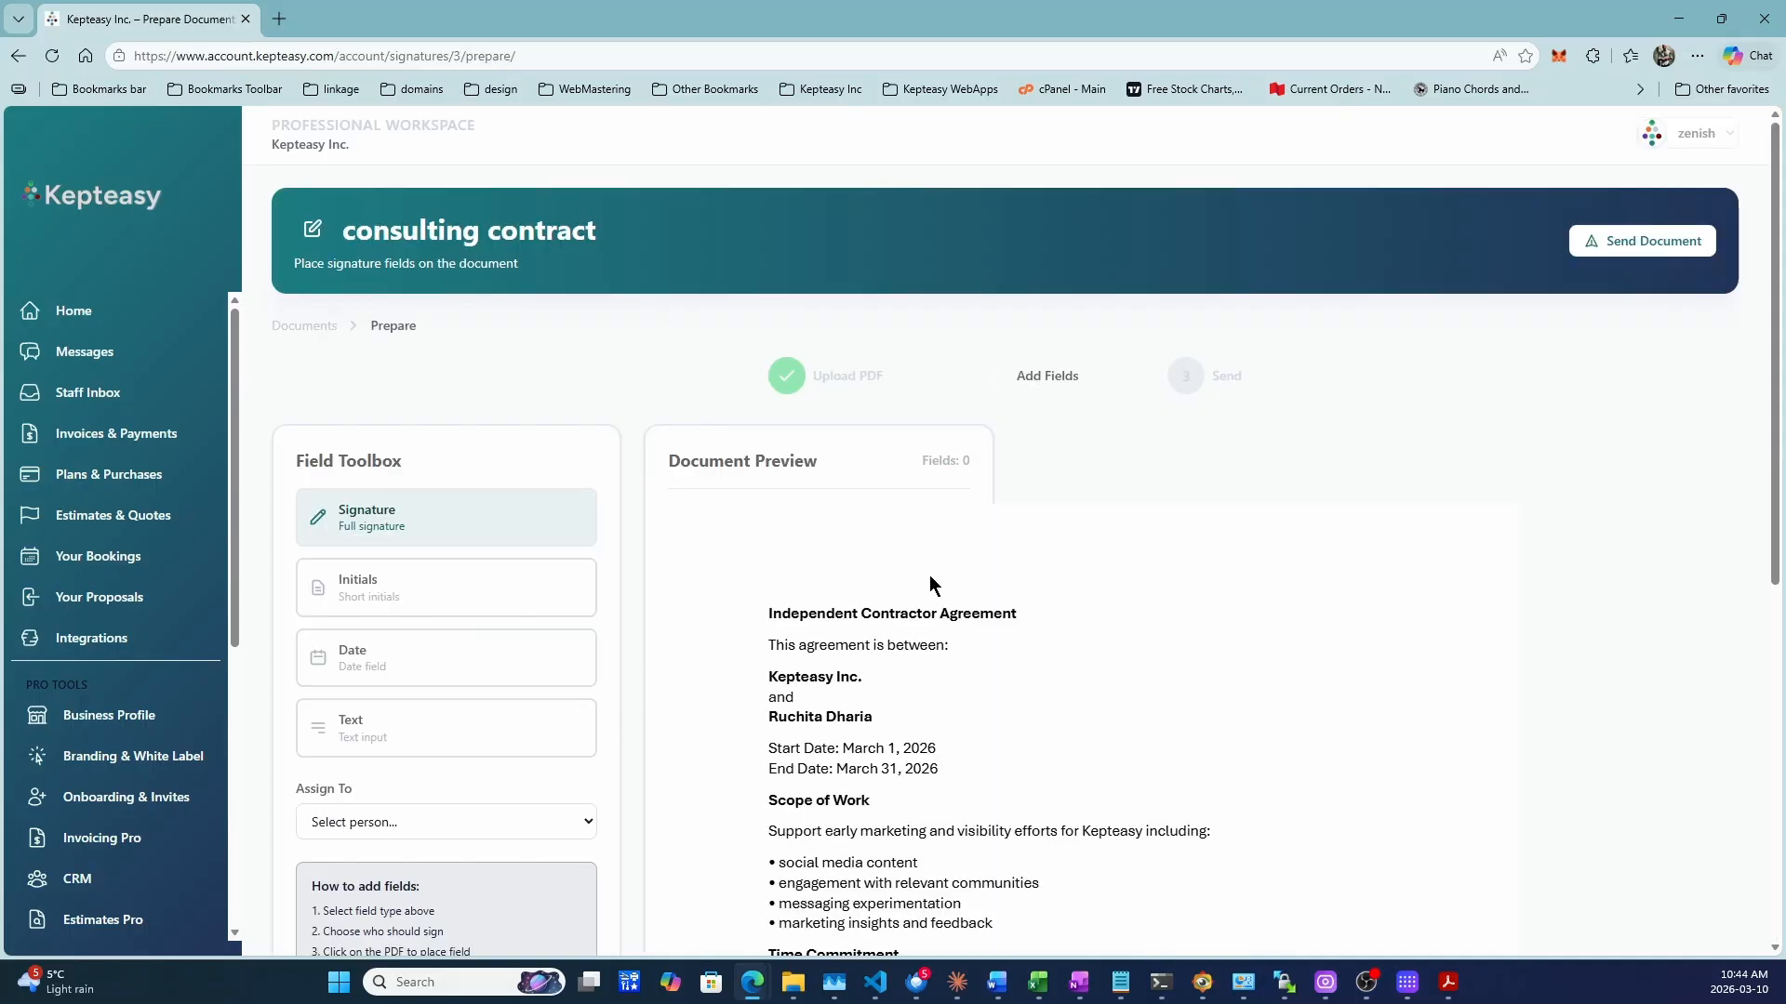
Step: Place a signature field for Kepteasy Test beside the agreement's opening lines, keeping the label Signature
{"action": "scroll", "coordinate": [1153, 526], "scroll_direction": "down", "scroll_amount": 2}
{"action": "scroll", "coordinate": [1151, 530], "scroll_direction": "up", "scroll_amount": 1}
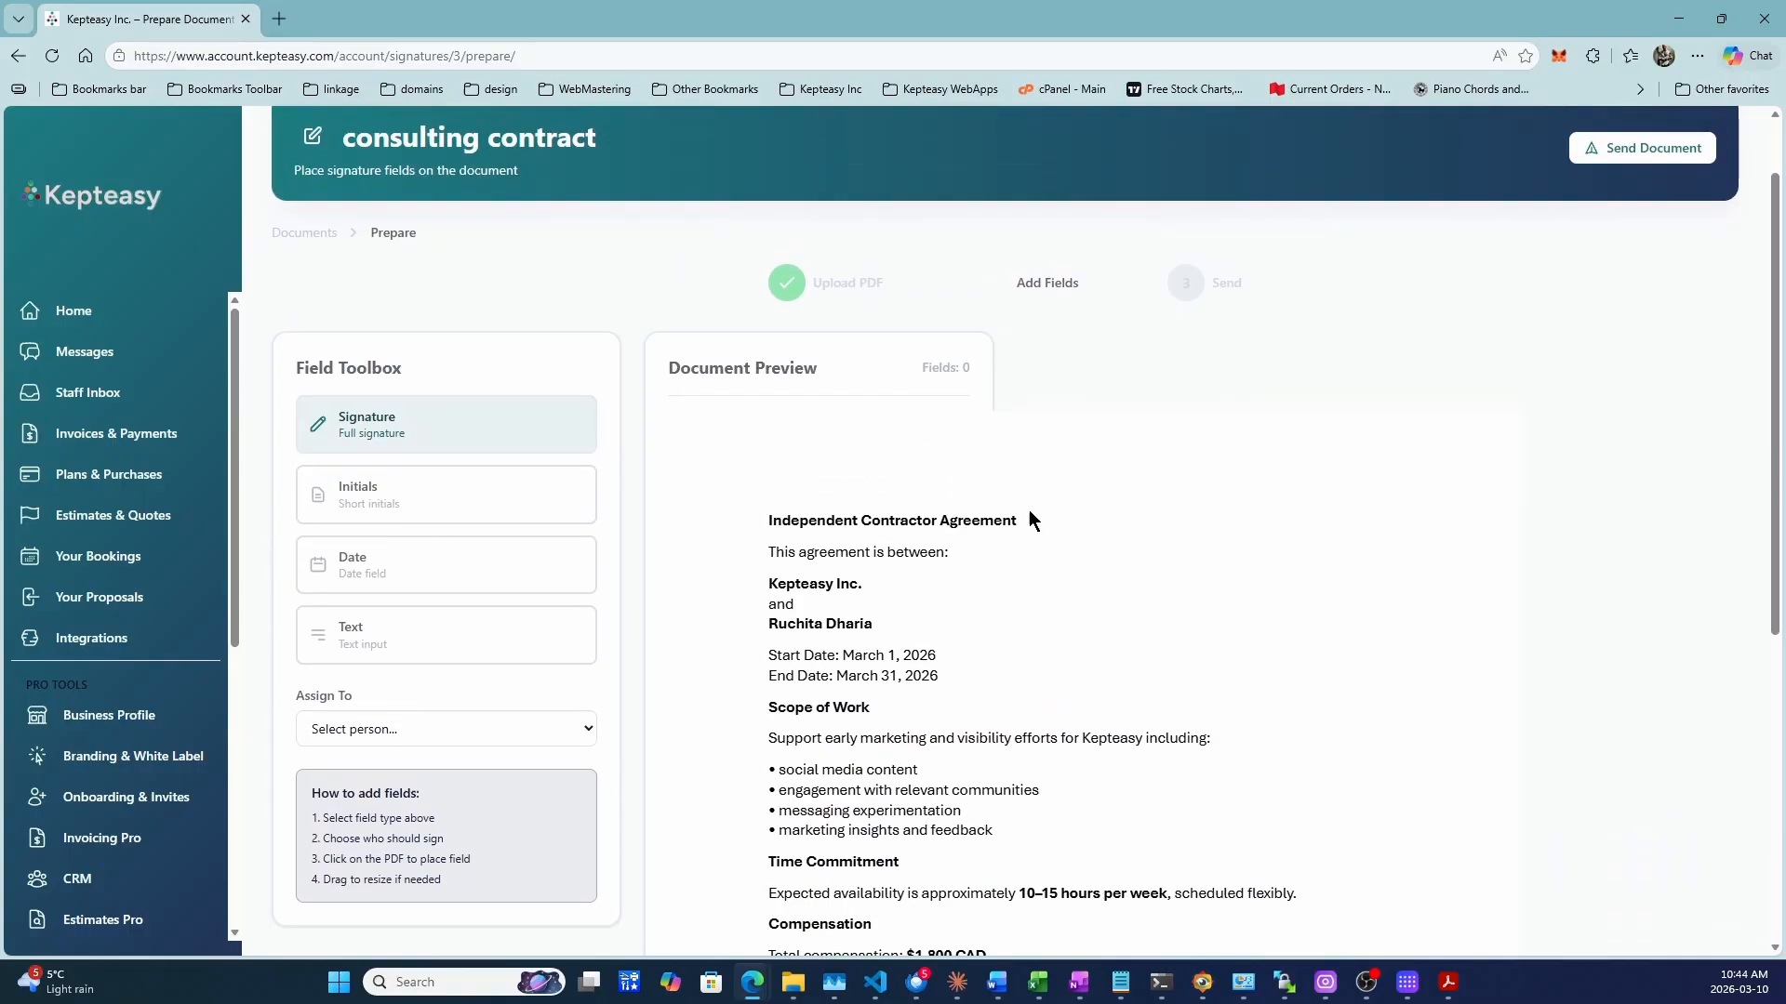
{"action": "left_click", "coordinate": [394, 433]}
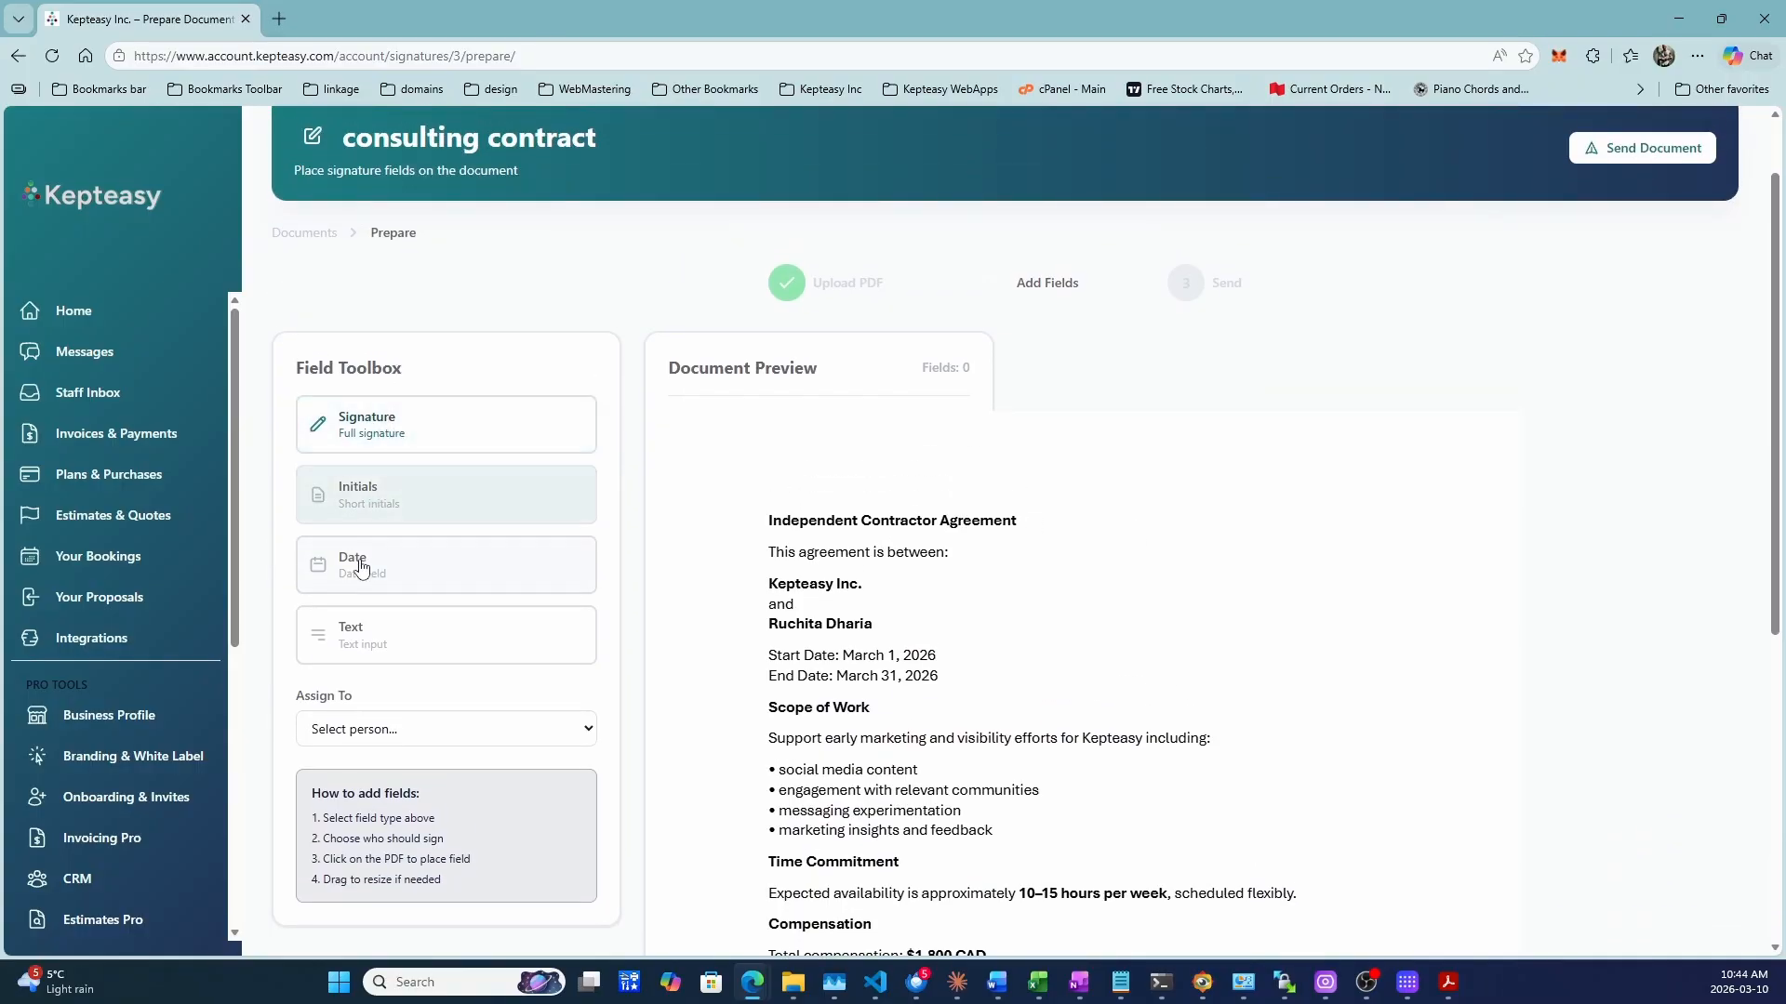
{"action": "left_click", "coordinate": [397, 718]}
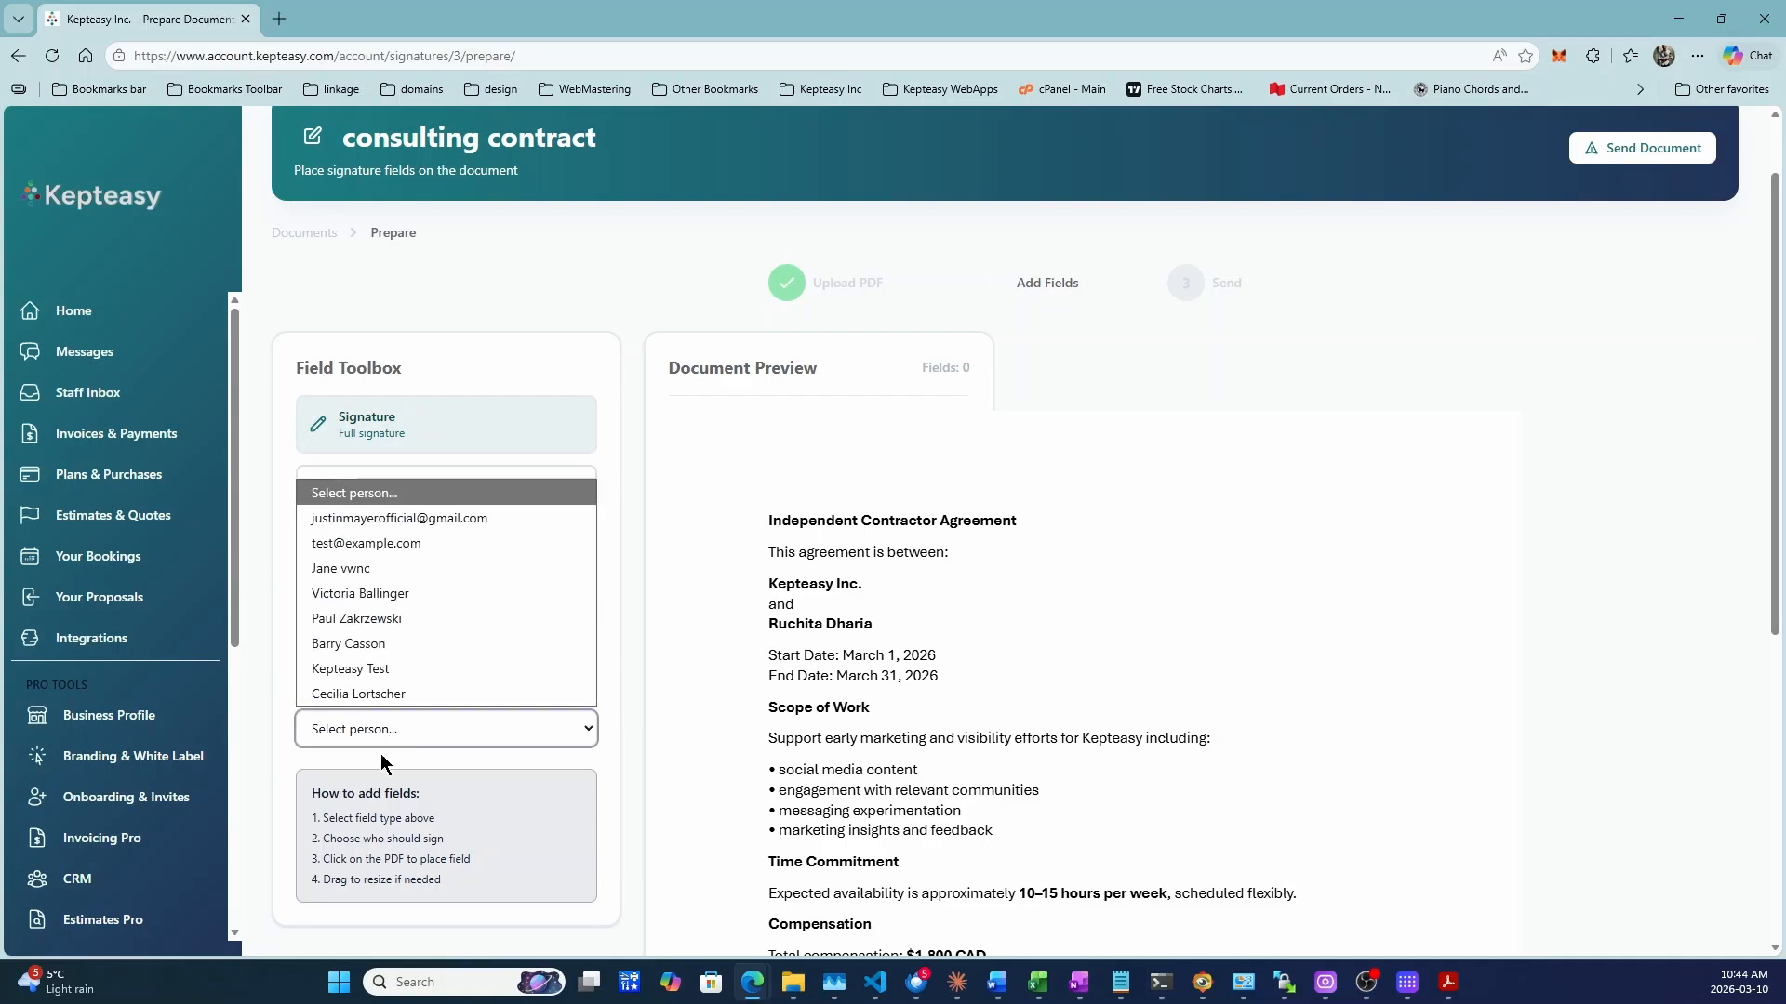
{"action": "left_click", "coordinate": [361, 678]}
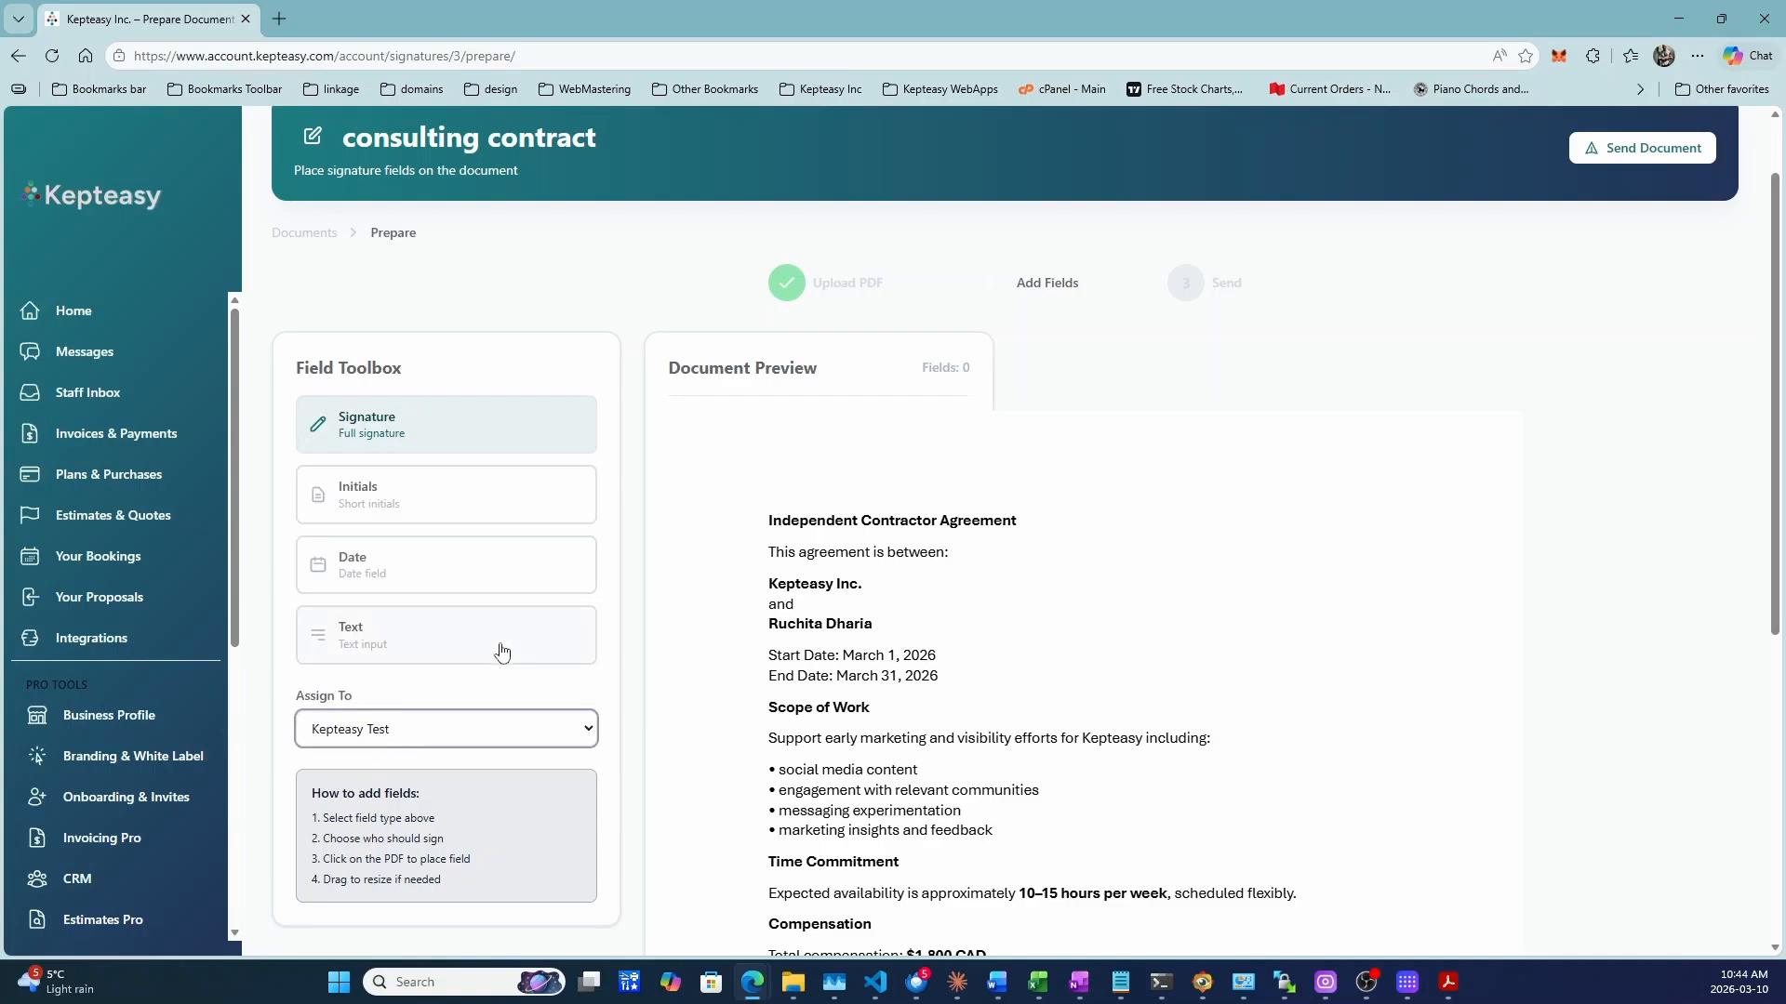
{"action": "left_click", "coordinate": [1112, 551]}
{"action": "left_click", "coordinate": [1004, 221]}
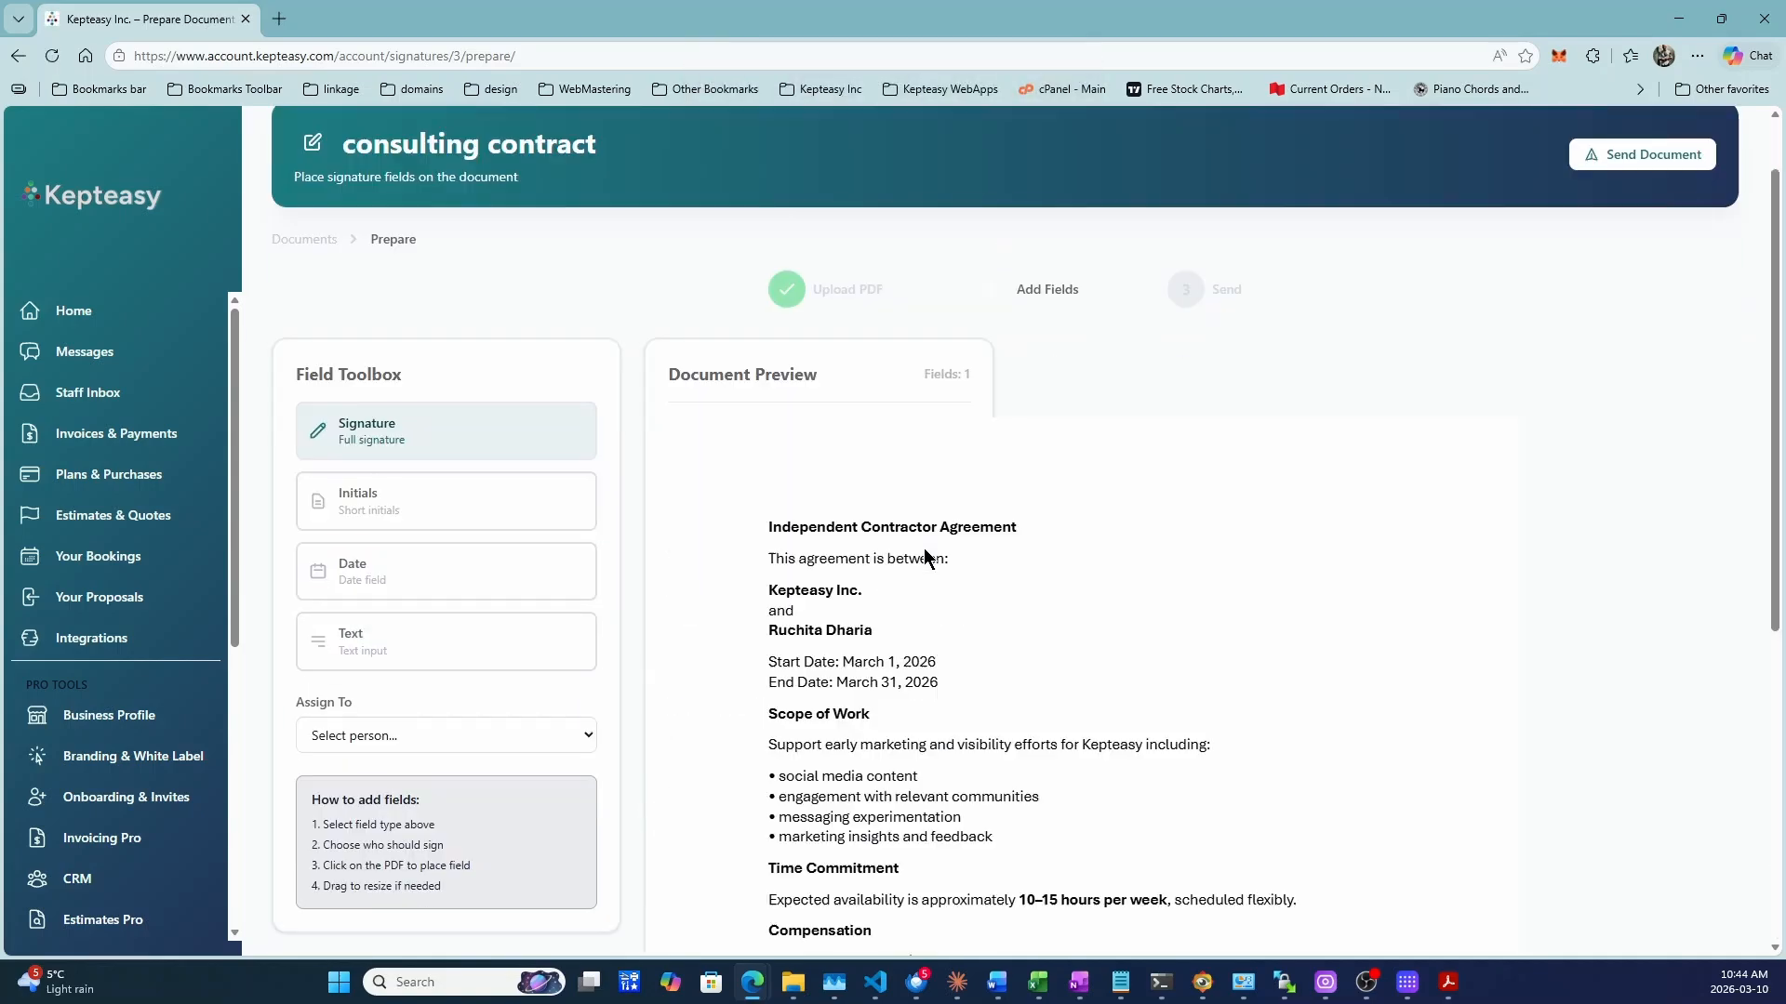
Step: Place a date field for Kepteasy Test beside that signer's signature field, keeping the label Date
{"action": "left_click", "coordinate": [403, 578]}
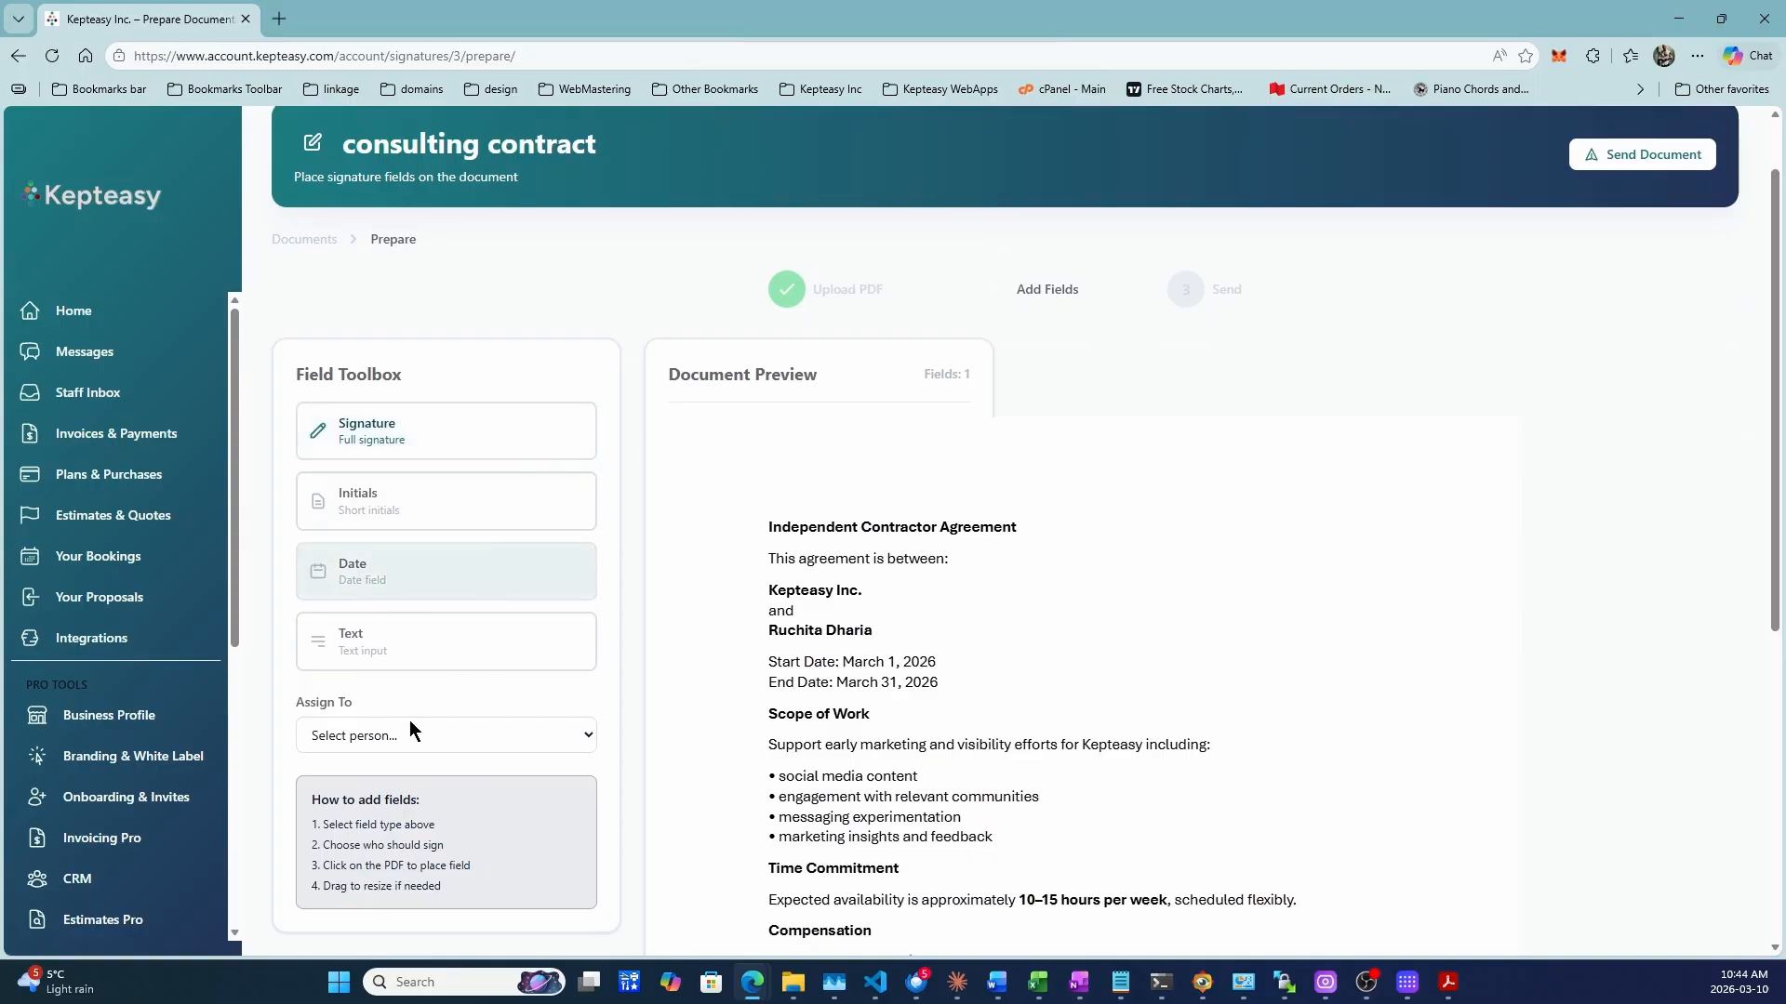
{"action": "left_click", "coordinate": [405, 733]}
{"action": "left_click", "coordinate": [371, 677]}
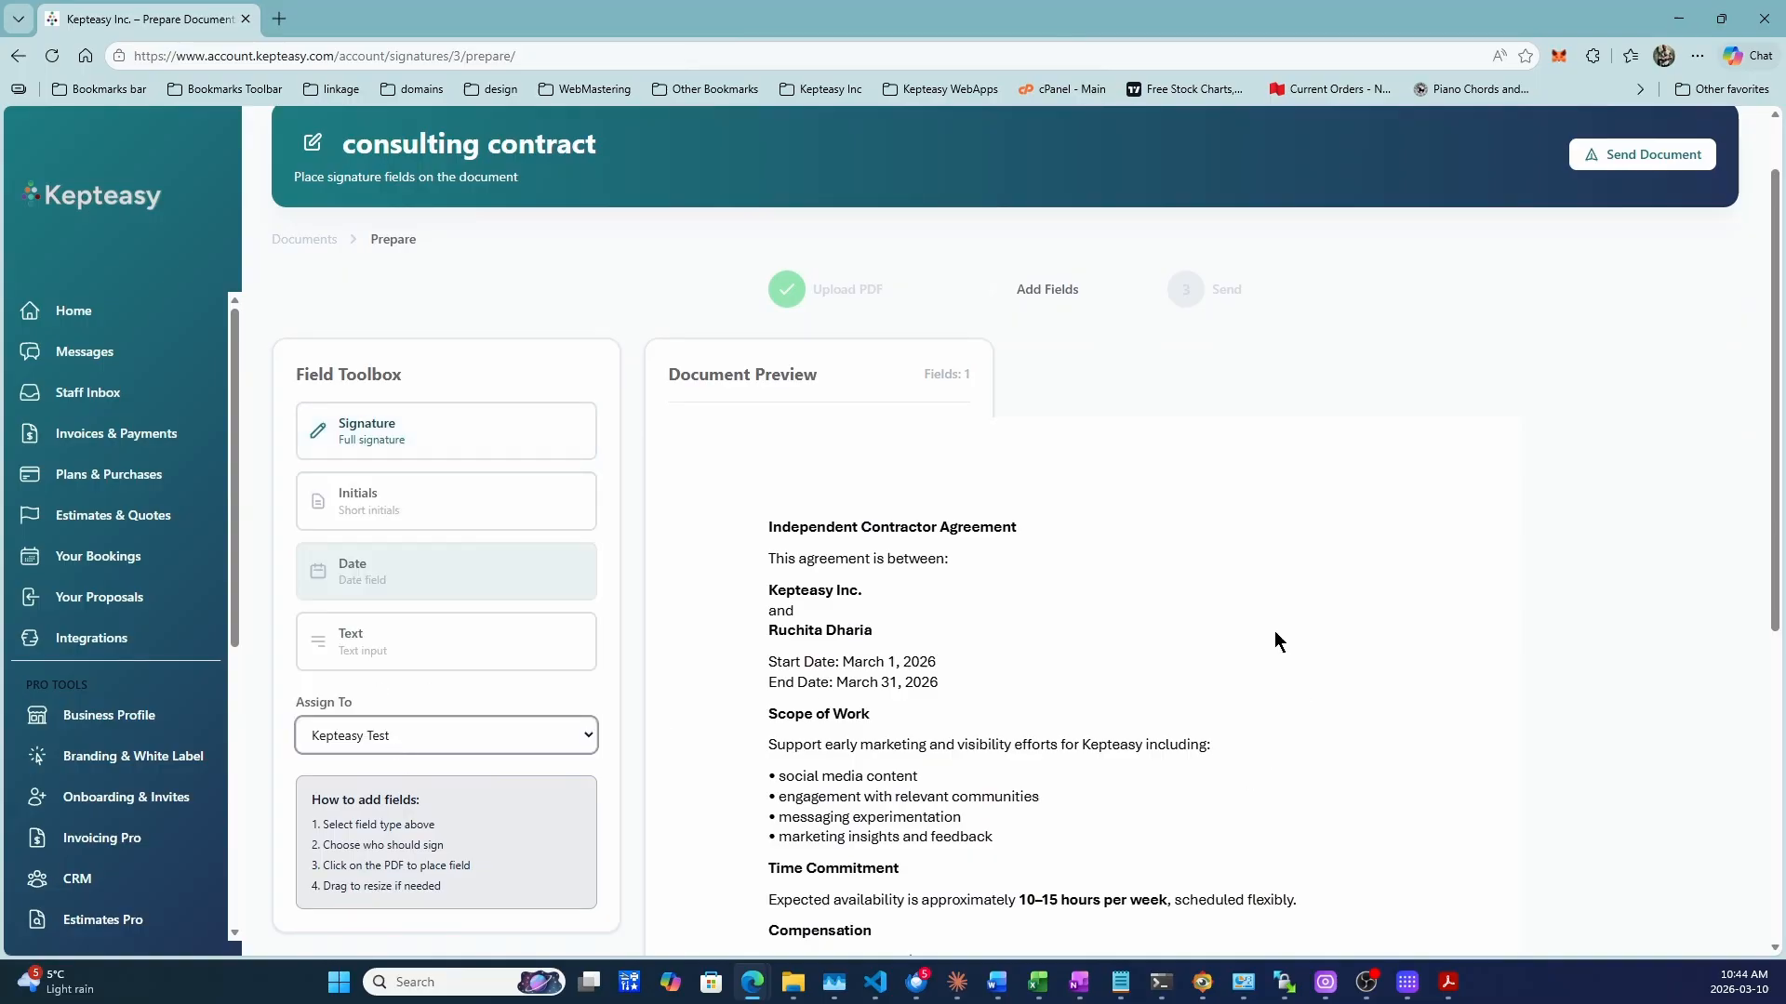
{"action": "left_click", "coordinate": [1298, 574]}
{"action": "left_click", "coordinate": [1002, 221]}
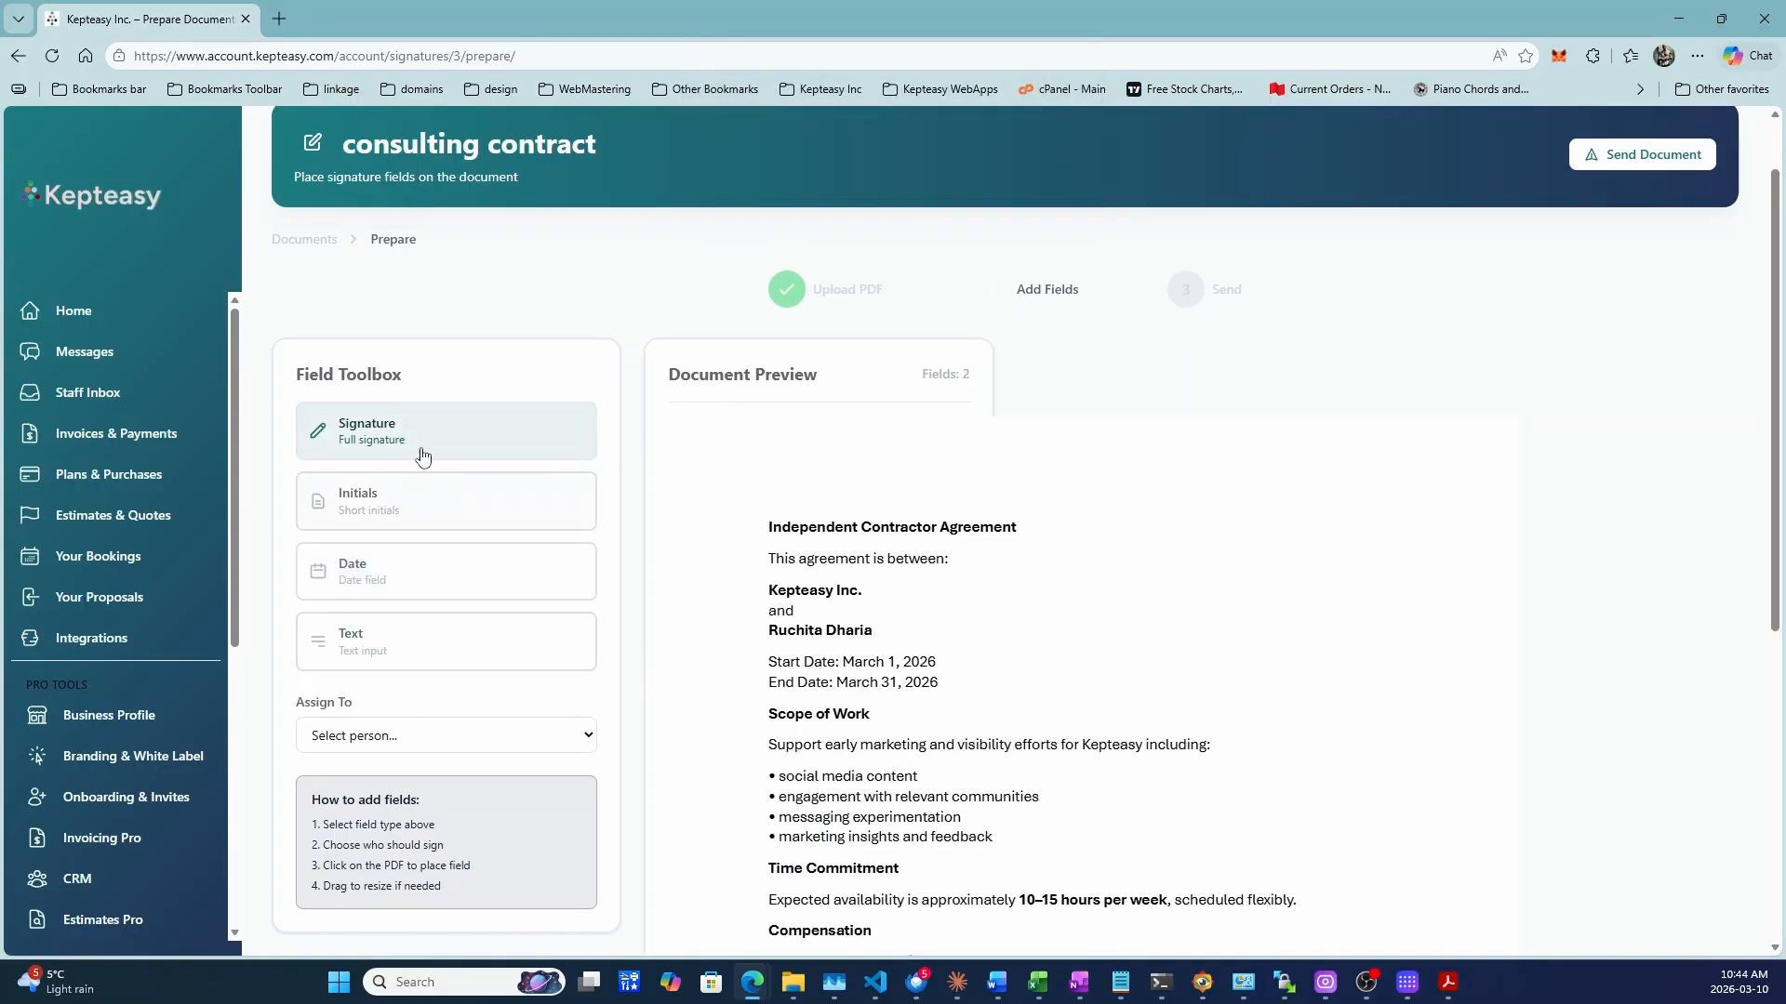
Step: Place a signature field for the account owner's e-mail beside the Scope of Work bullets, keeping the label Signature
{"action": "left_click", "coordinate": [442, 416]}
{"action": "left_click", "coordinate": [456, 735]}
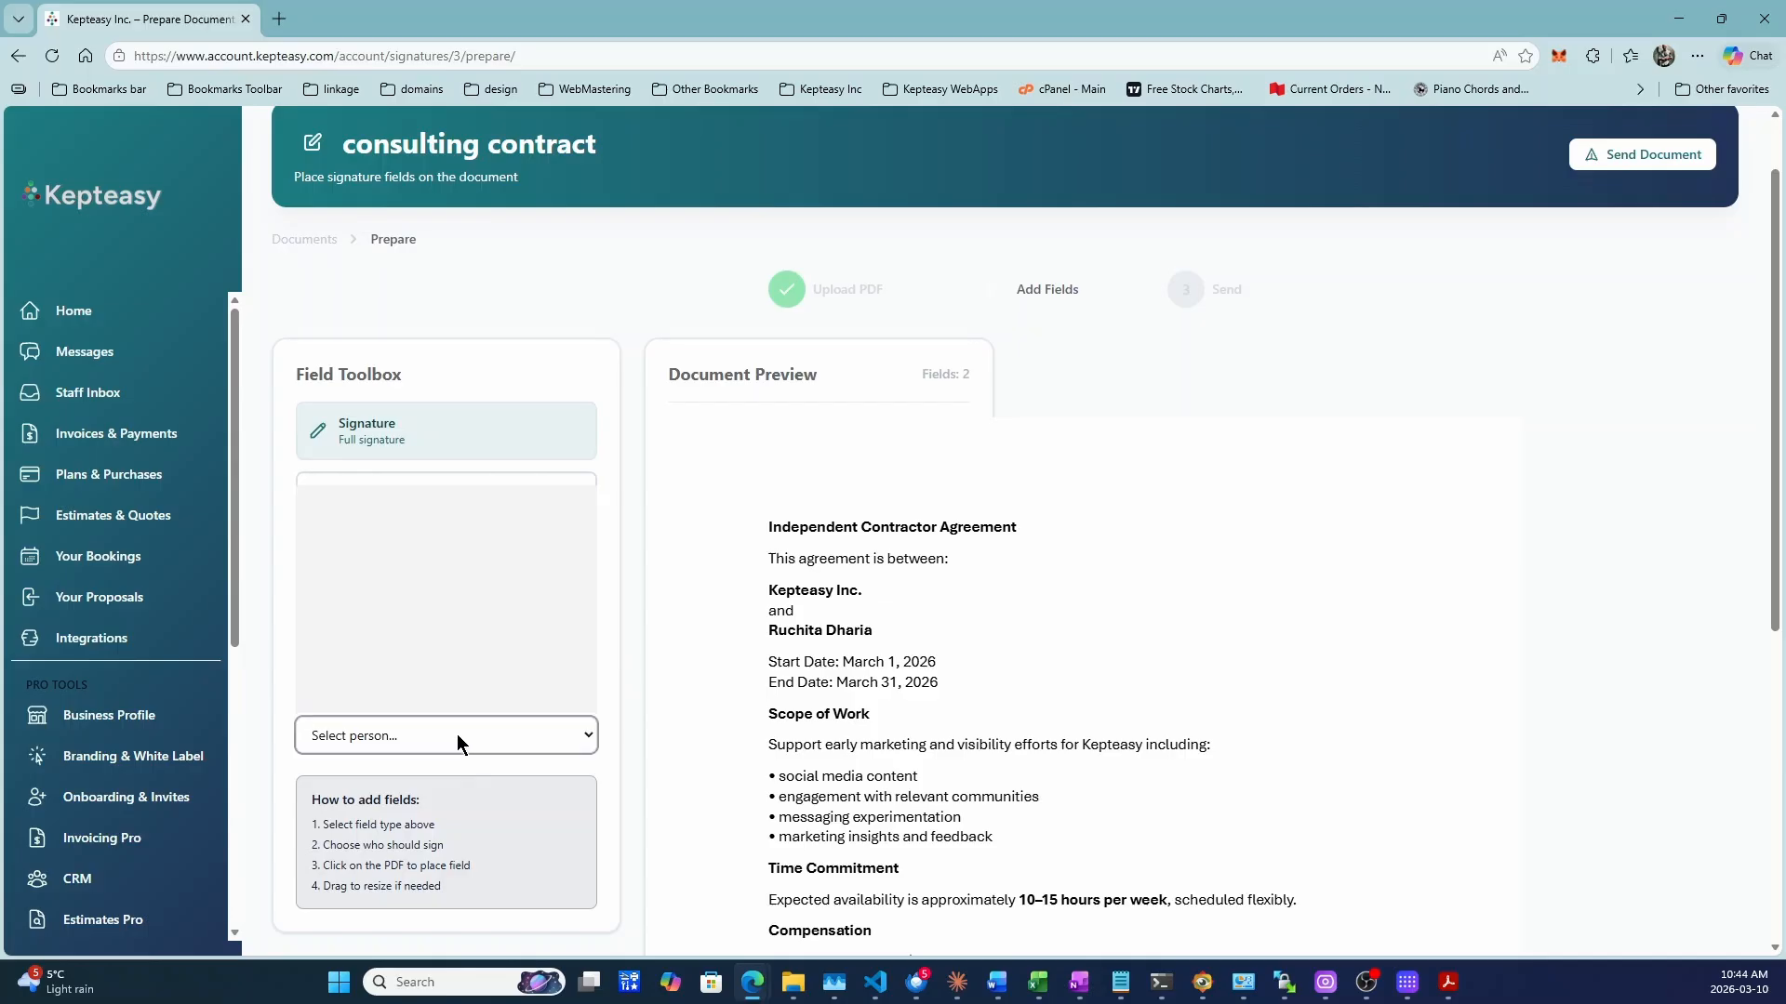
{"action": "left_click", "coordinate": [394, 526]}
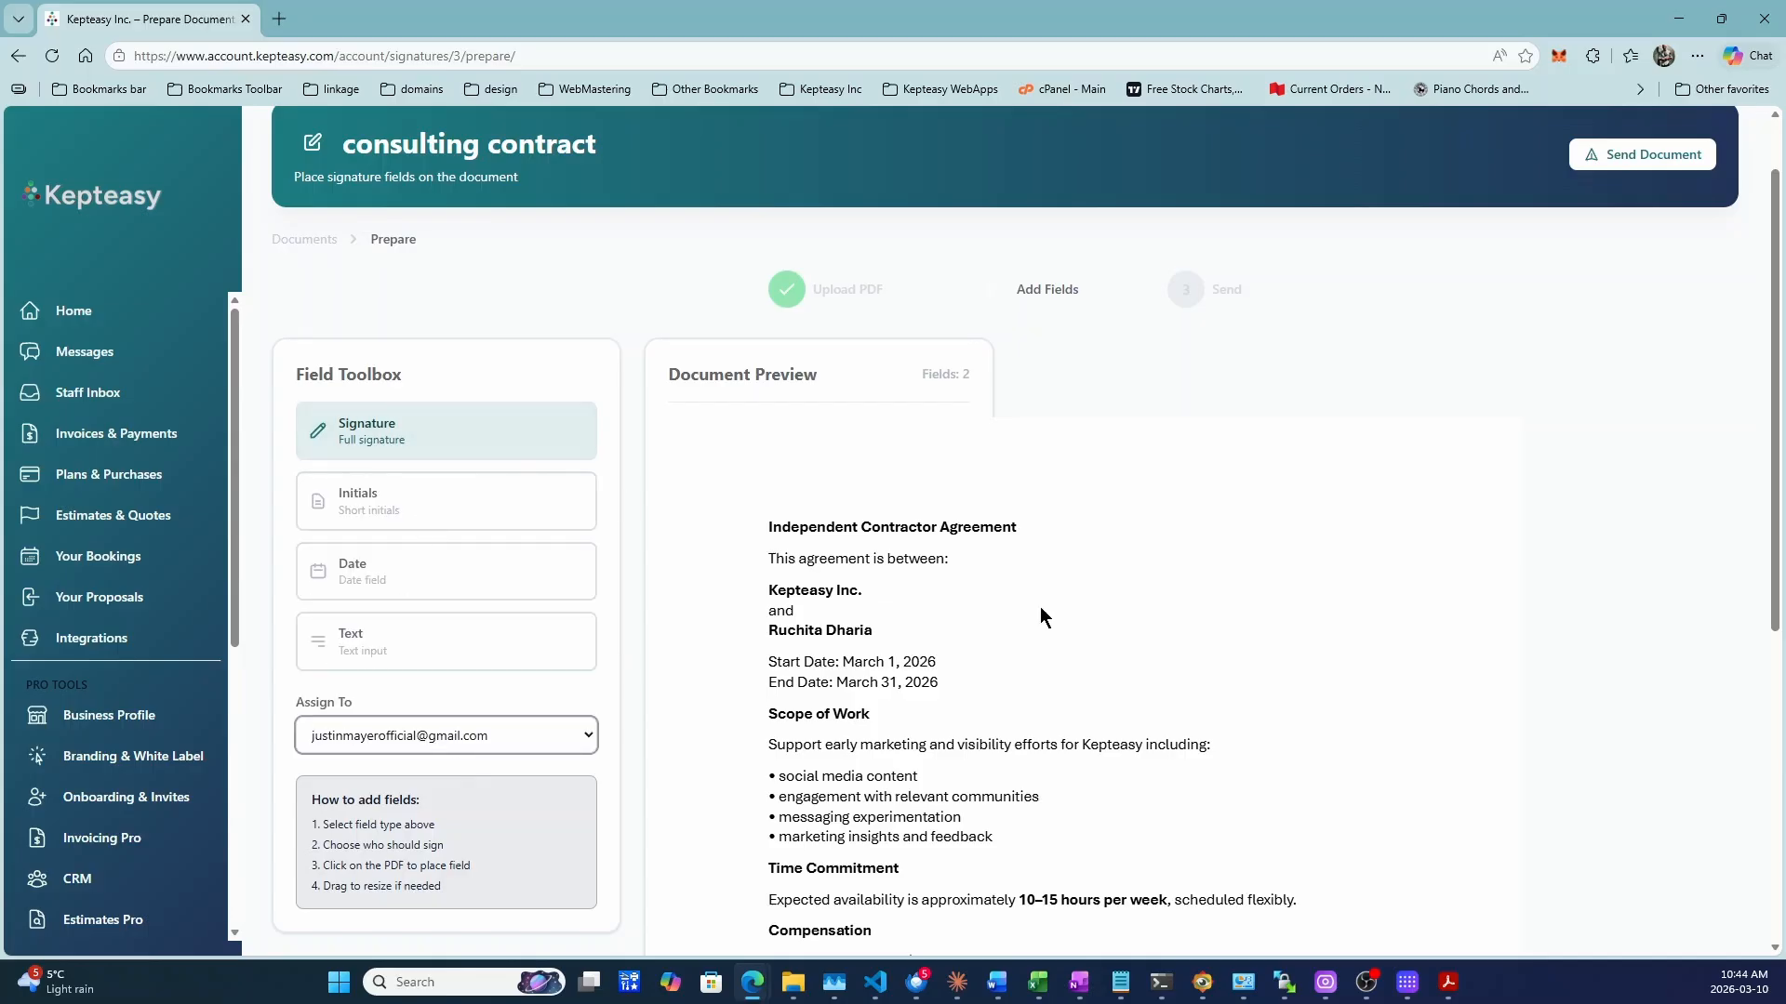
{"action": "left_click", "coordinate": [1121, 816]}
{"action": "key", "text": "Return"}
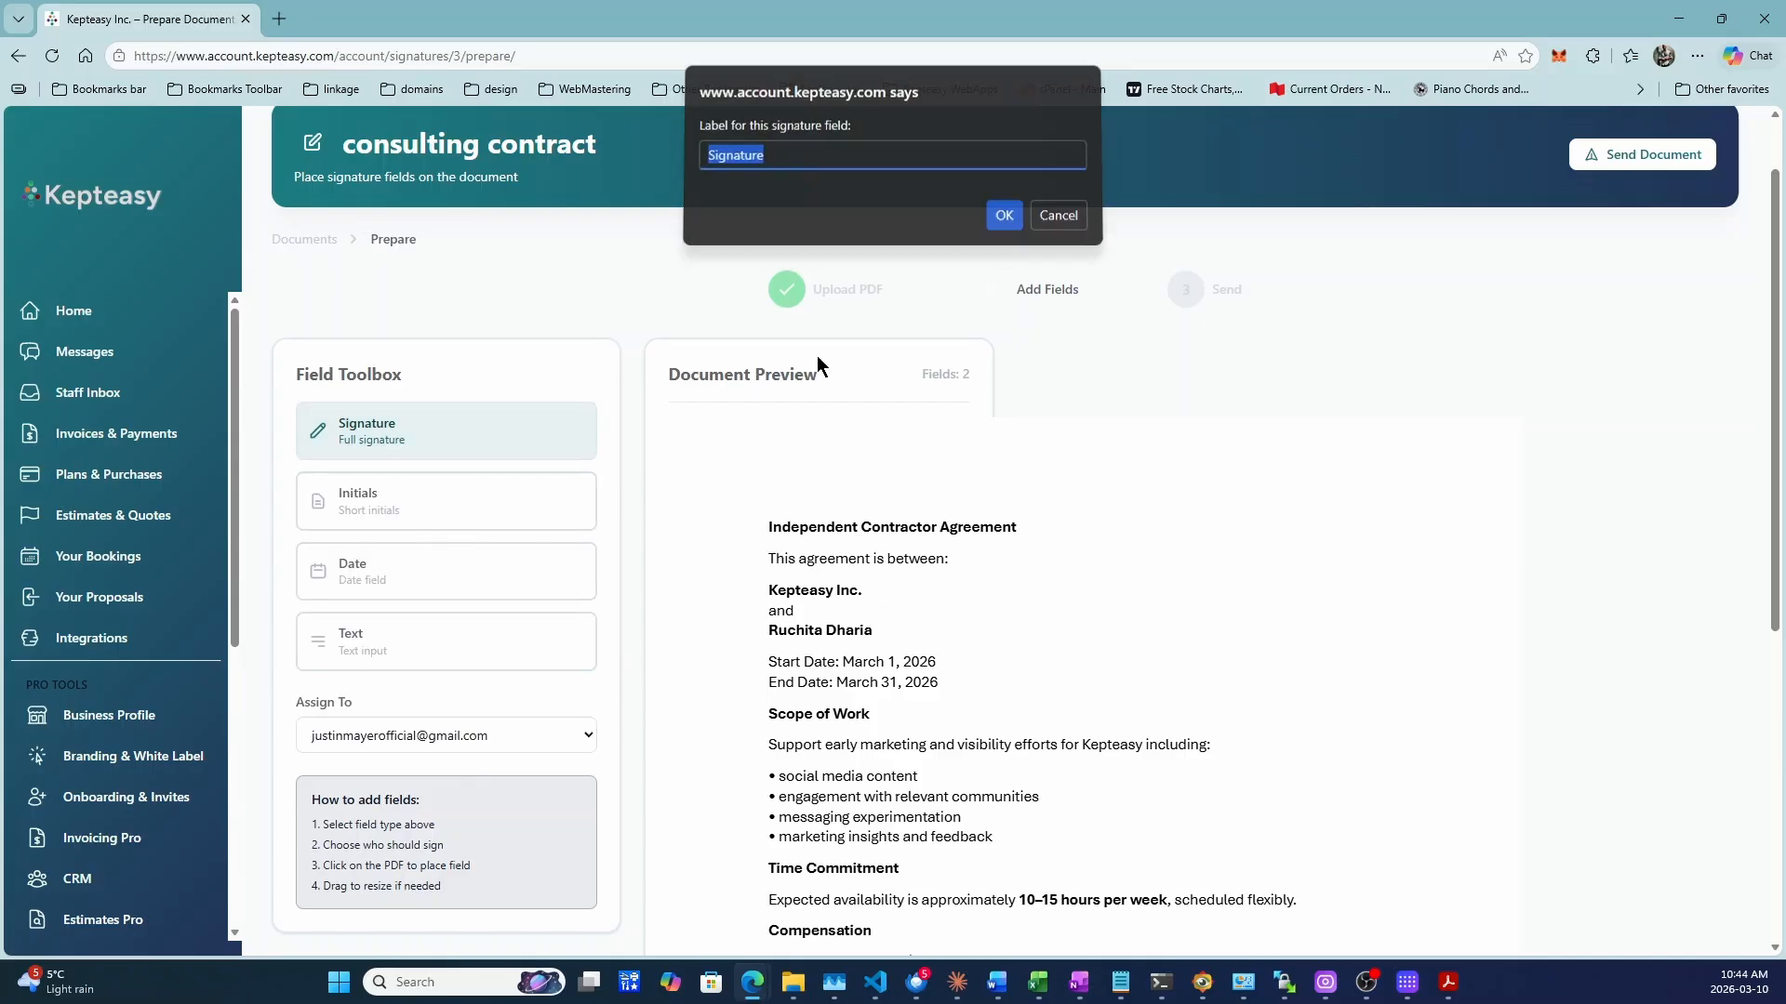
Step: Place a date field for the account owner's e-mail beside the second signature field, keeping the label Date
{"action": "left_click", "coordinate": [367, 733]}
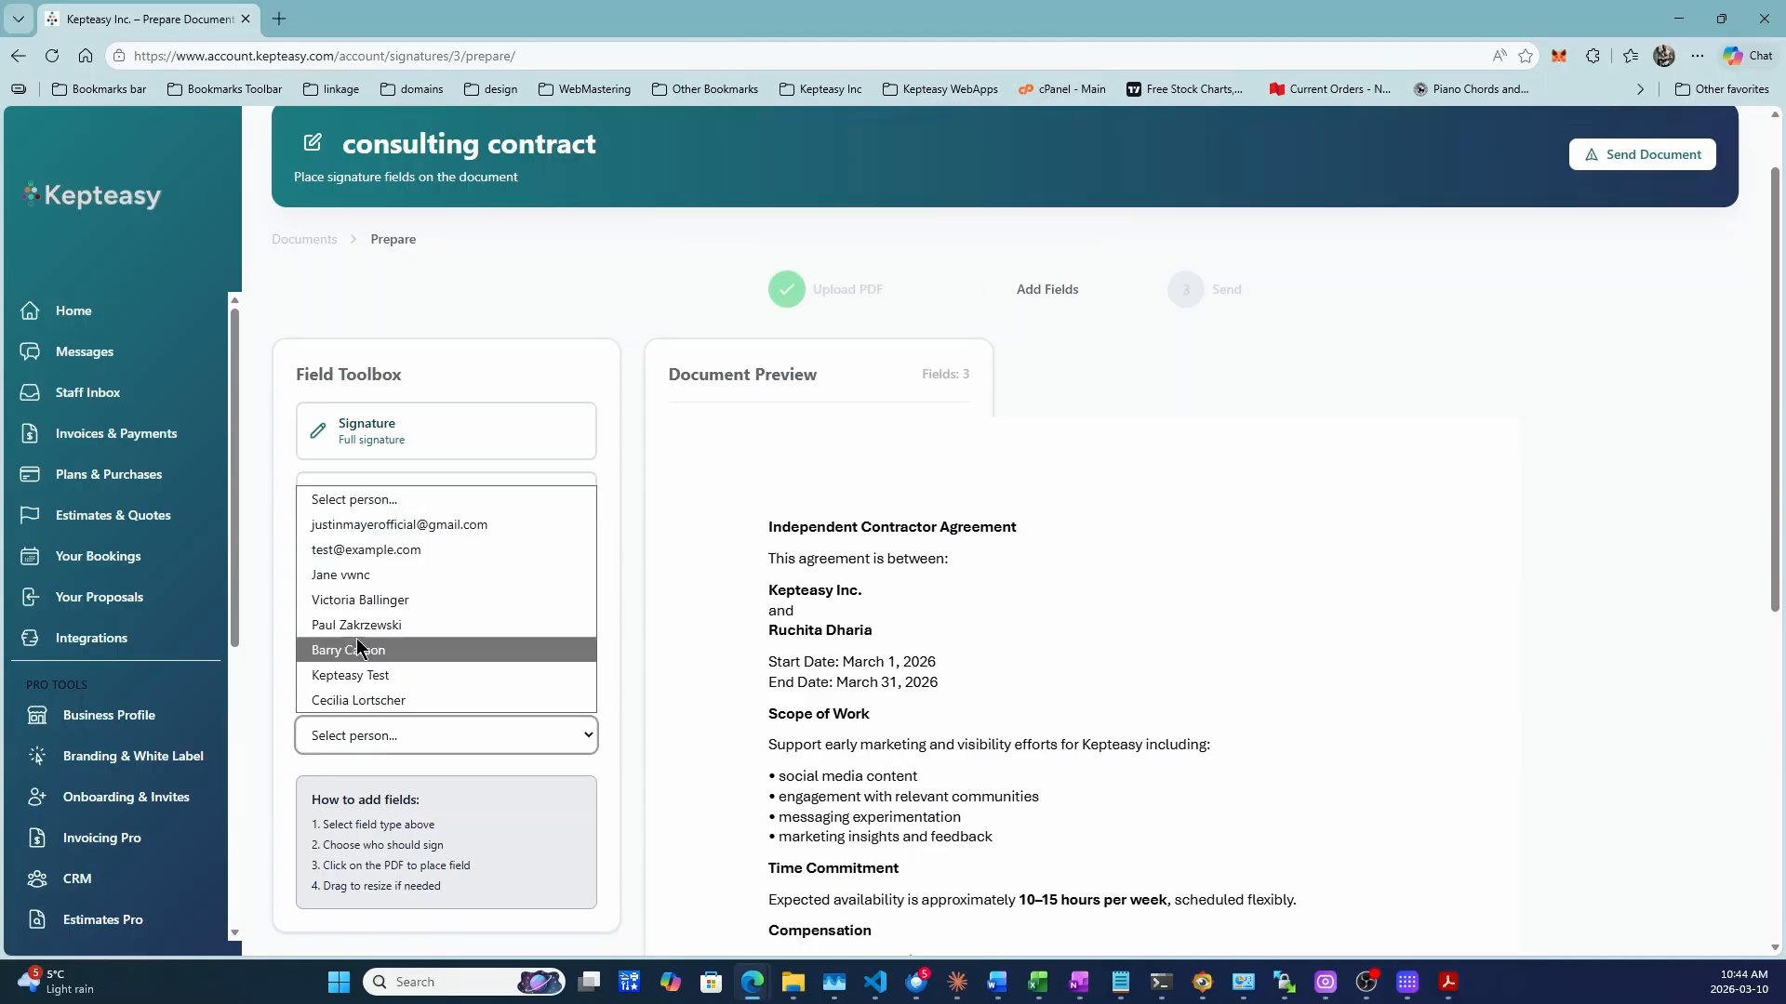
{"action": "left_click", "coordinate": [384, 524]}
{"action": "left_click", "coordinate": [1358, 845]}
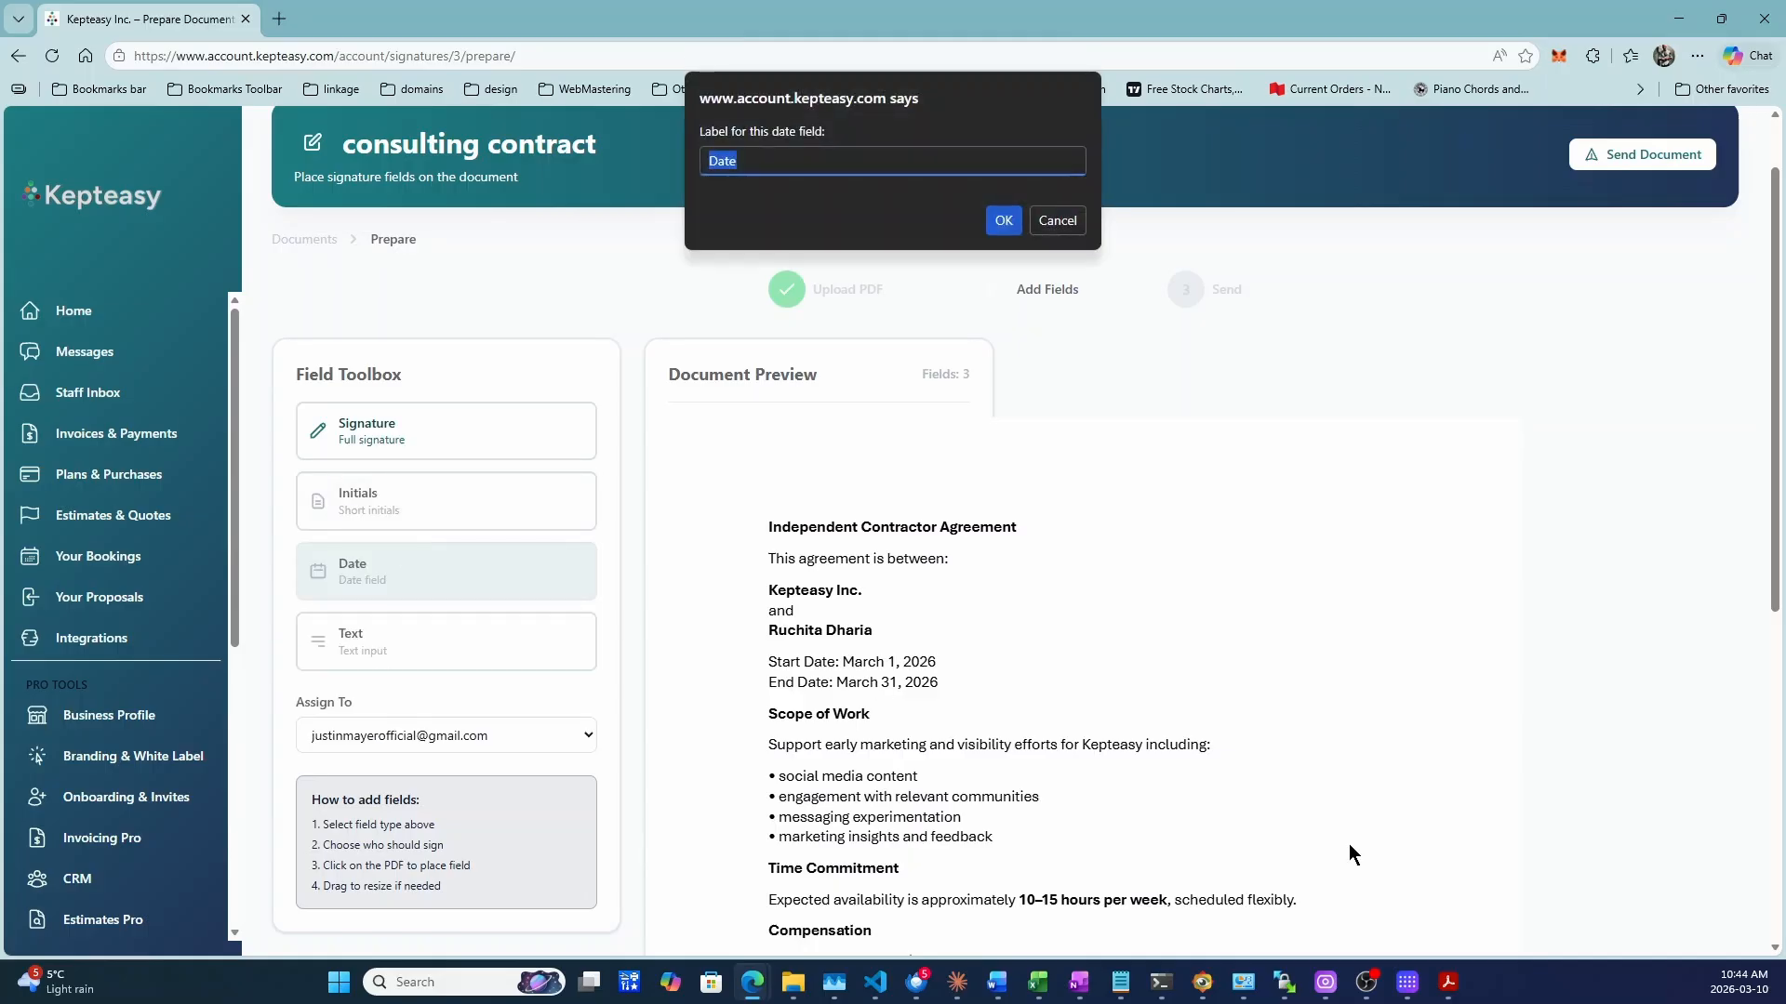
{"action": "left_click", "coordinate": [993, 224]}
Step: Proceed to sending the consulting contract and check its selected signers and signing order options
{"action": "scroll", "coordinate": [1377, 675], "scroll_direction": "down", "scroll_amount": 8}
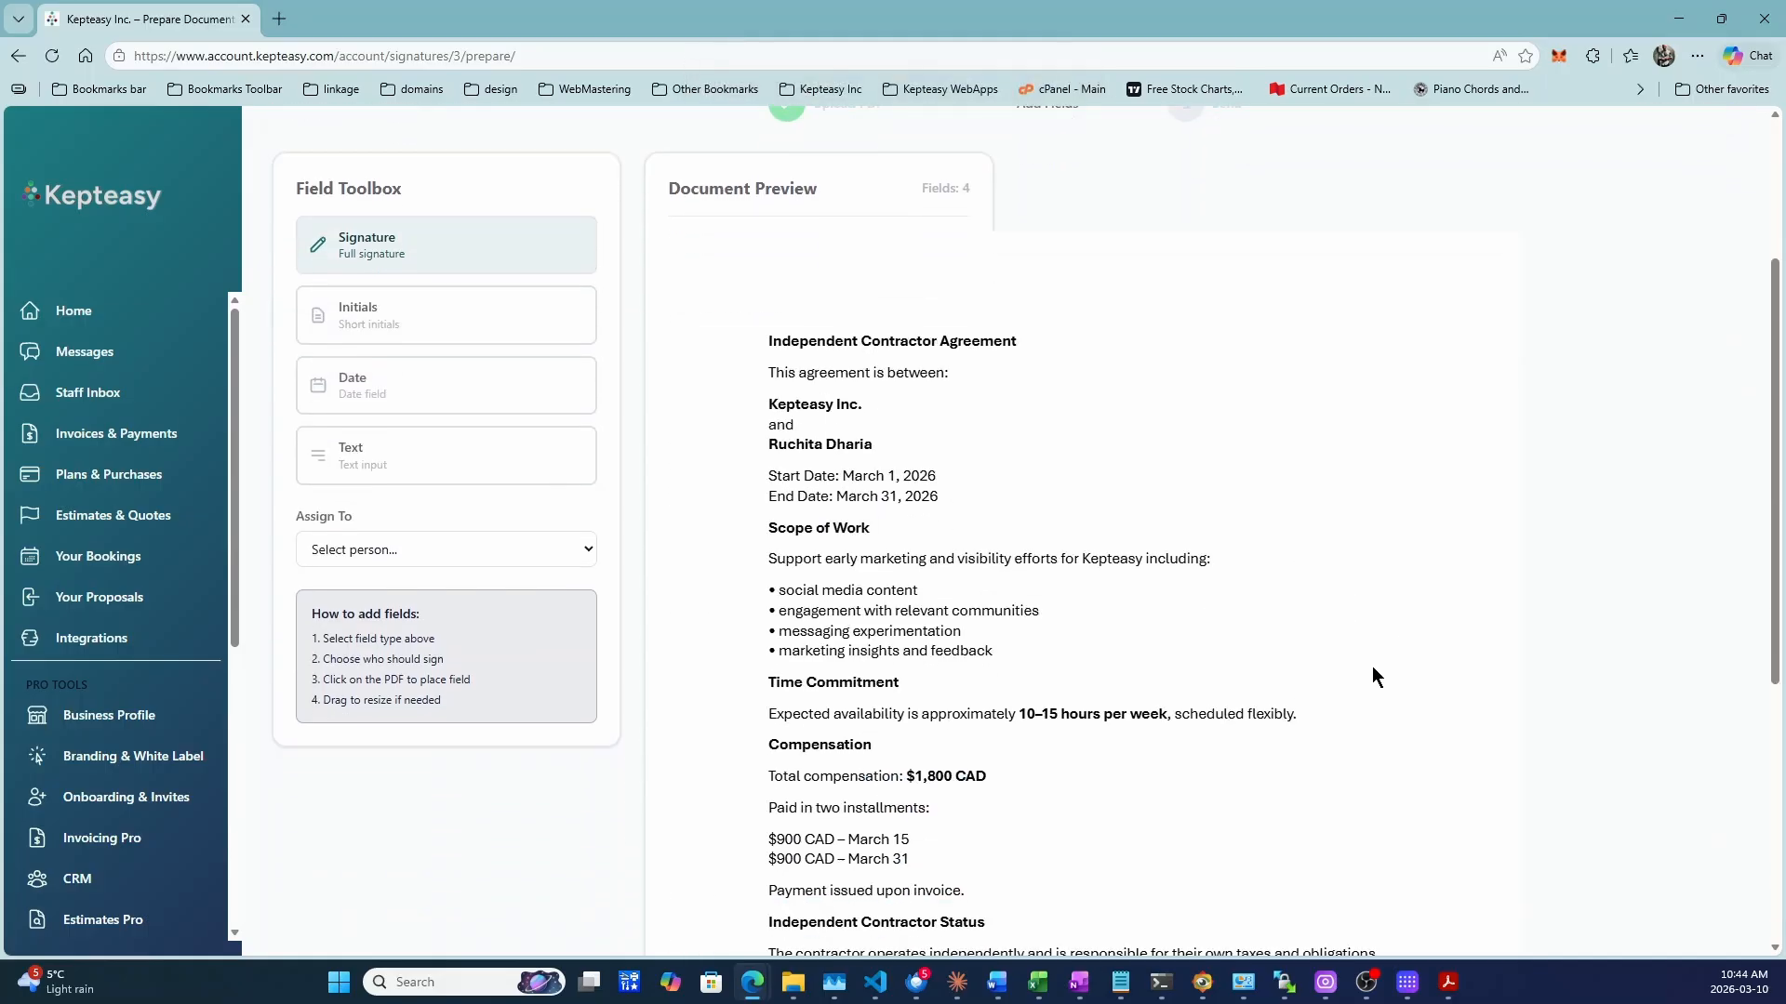
{"action": "scroll", "coordinate": [1362, 642], "scroll_direction": "up", "scroll_amount": 9}
{"action": "left_click", "coordinate": [1630, 252]}
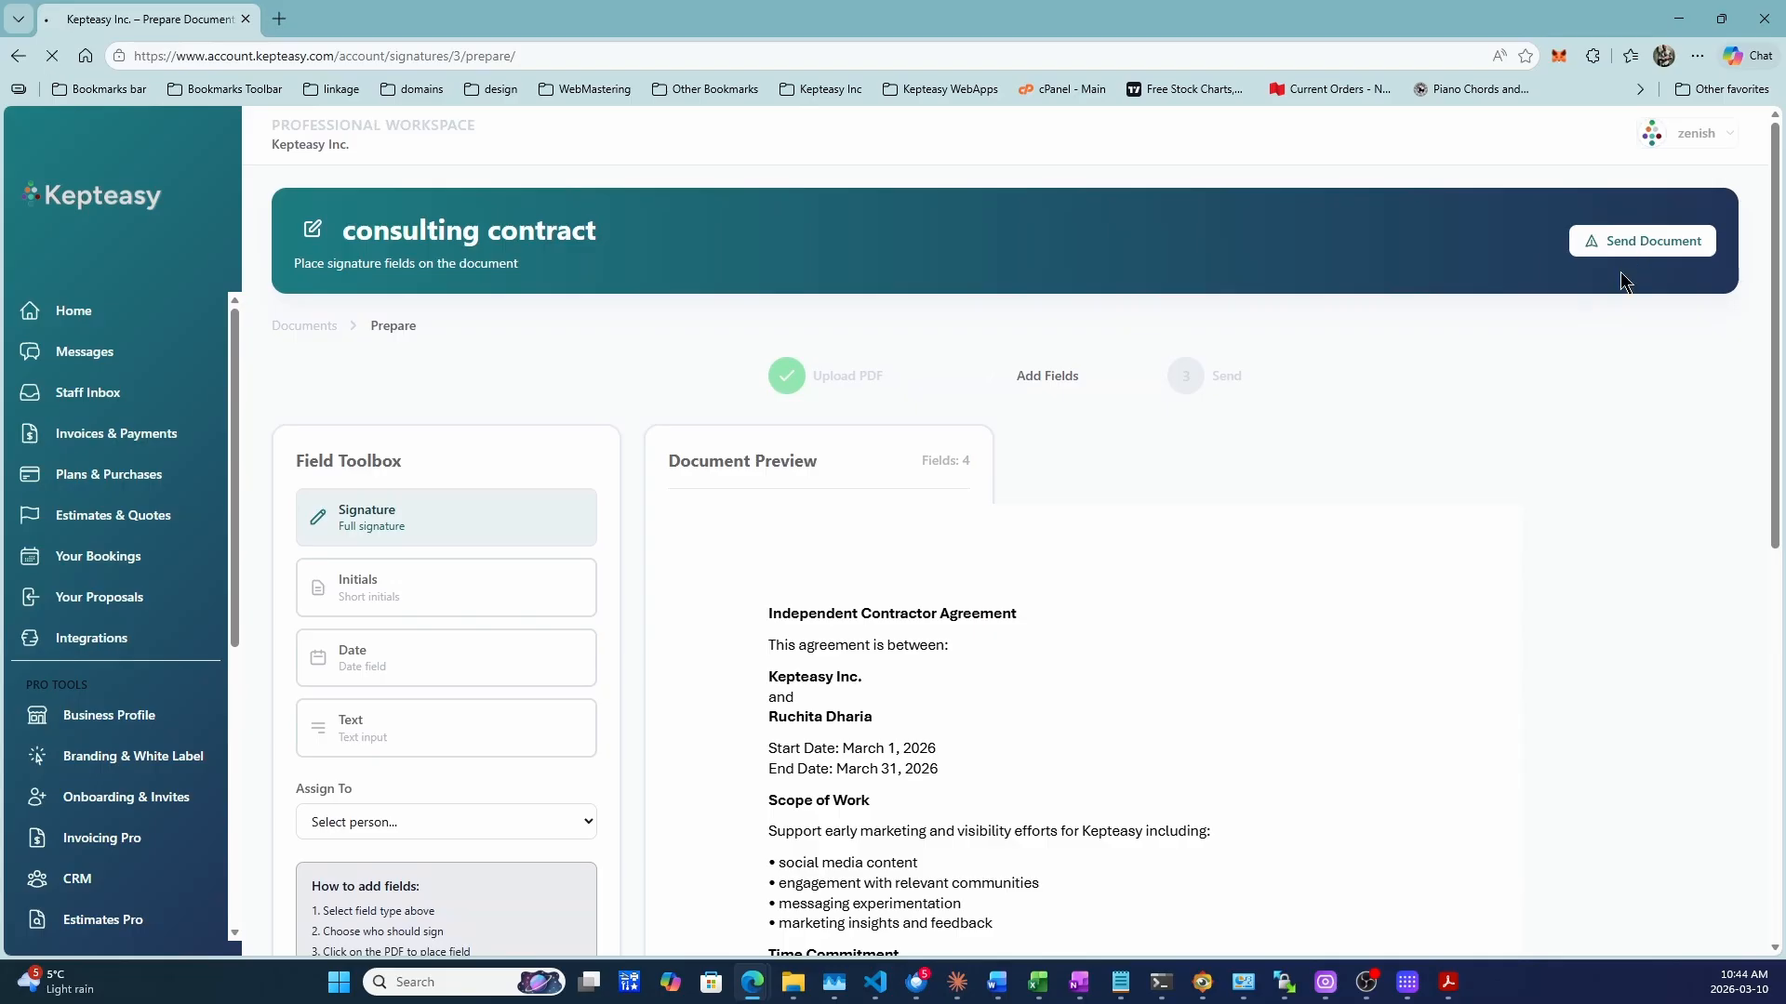
{"action": "scroll", "coordinate": [1408, 491], "scroll_direction": "down", "scroll_amount": 2}
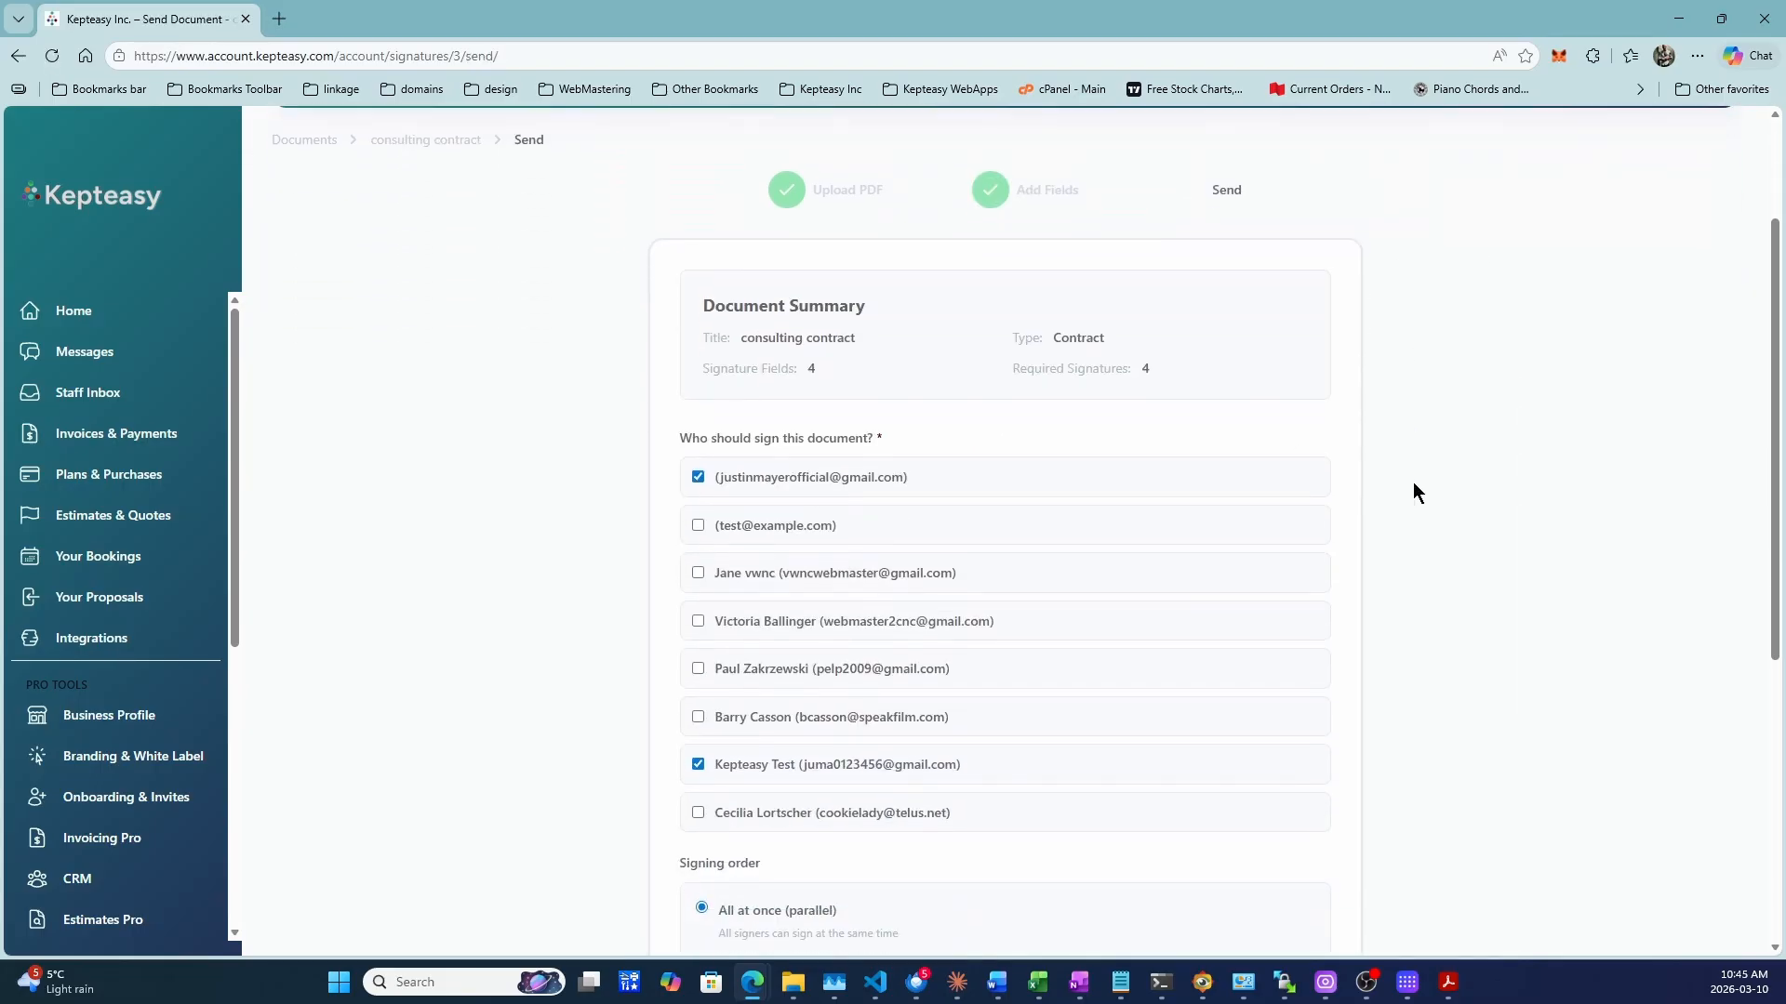
{"action": "scroll", "coordinate": [837, 418], "scroll_direction": "down", "scroll_amount": 5}
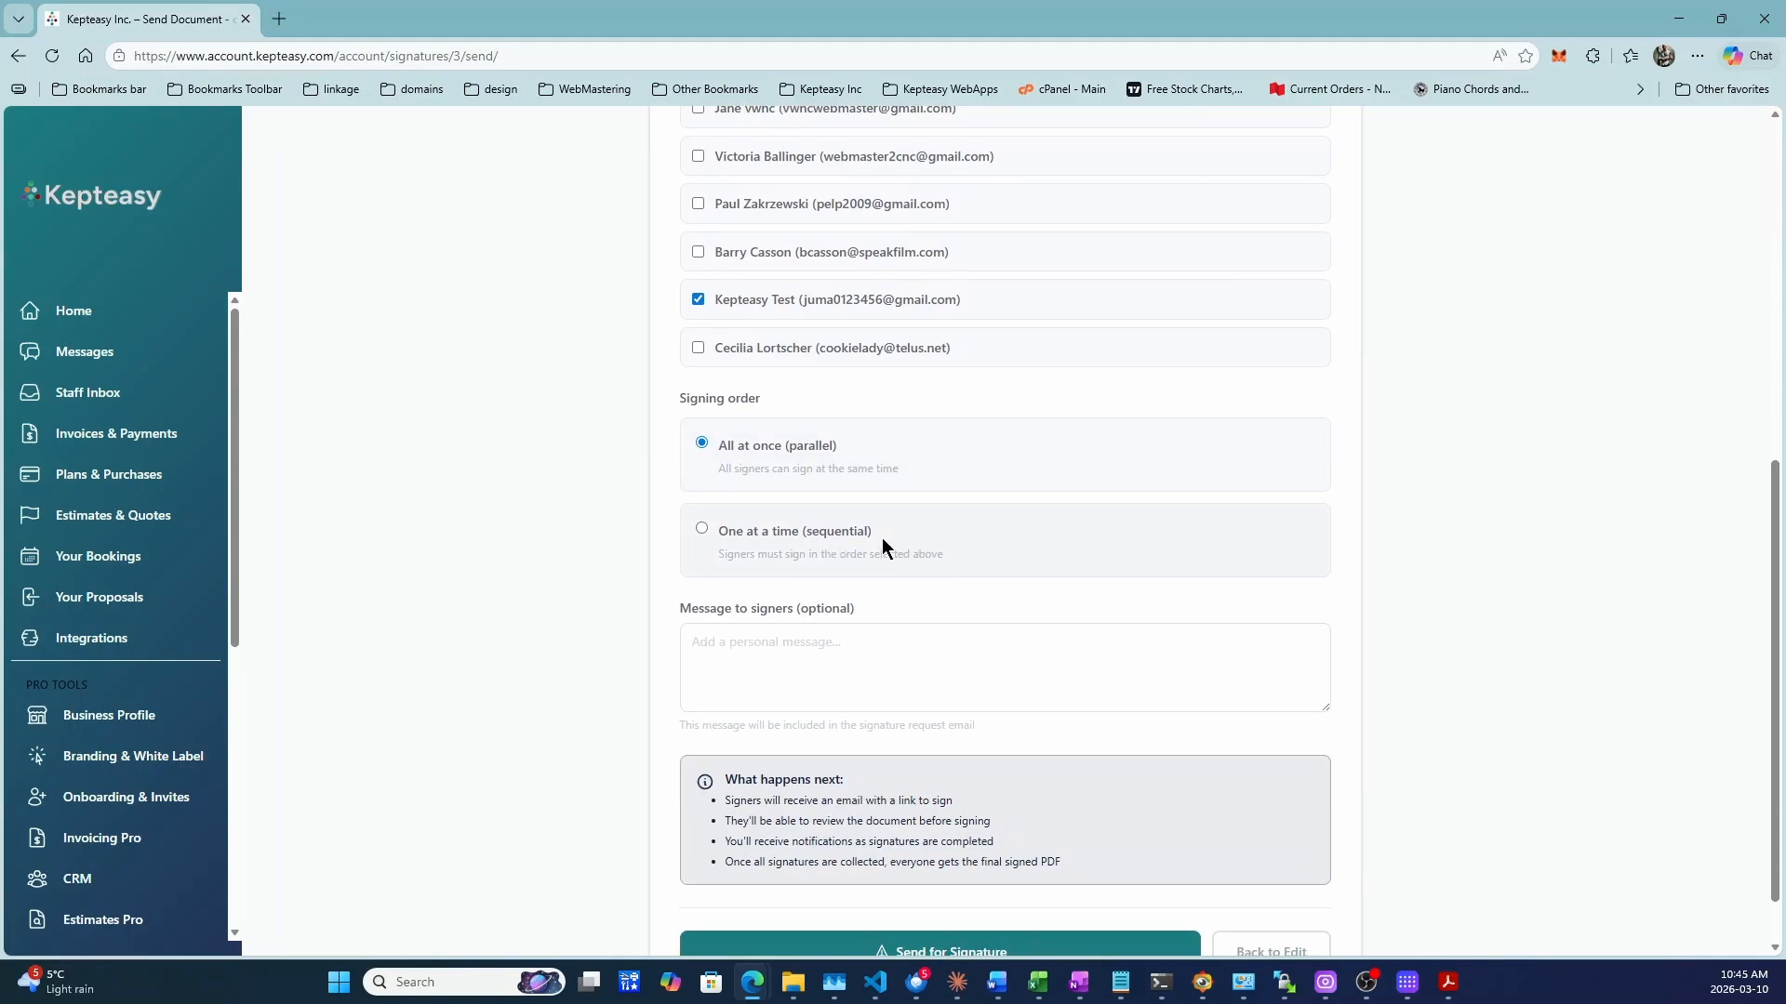
Step: Read what happens next and send the contract for signature with all signers signing at once and no message
{"action": "scroll", "coordinate": [837, 558], "scroll_direction": "down", "scroll_amount": 1}
{"action": "left_click", "coordinate": [824, 585]}
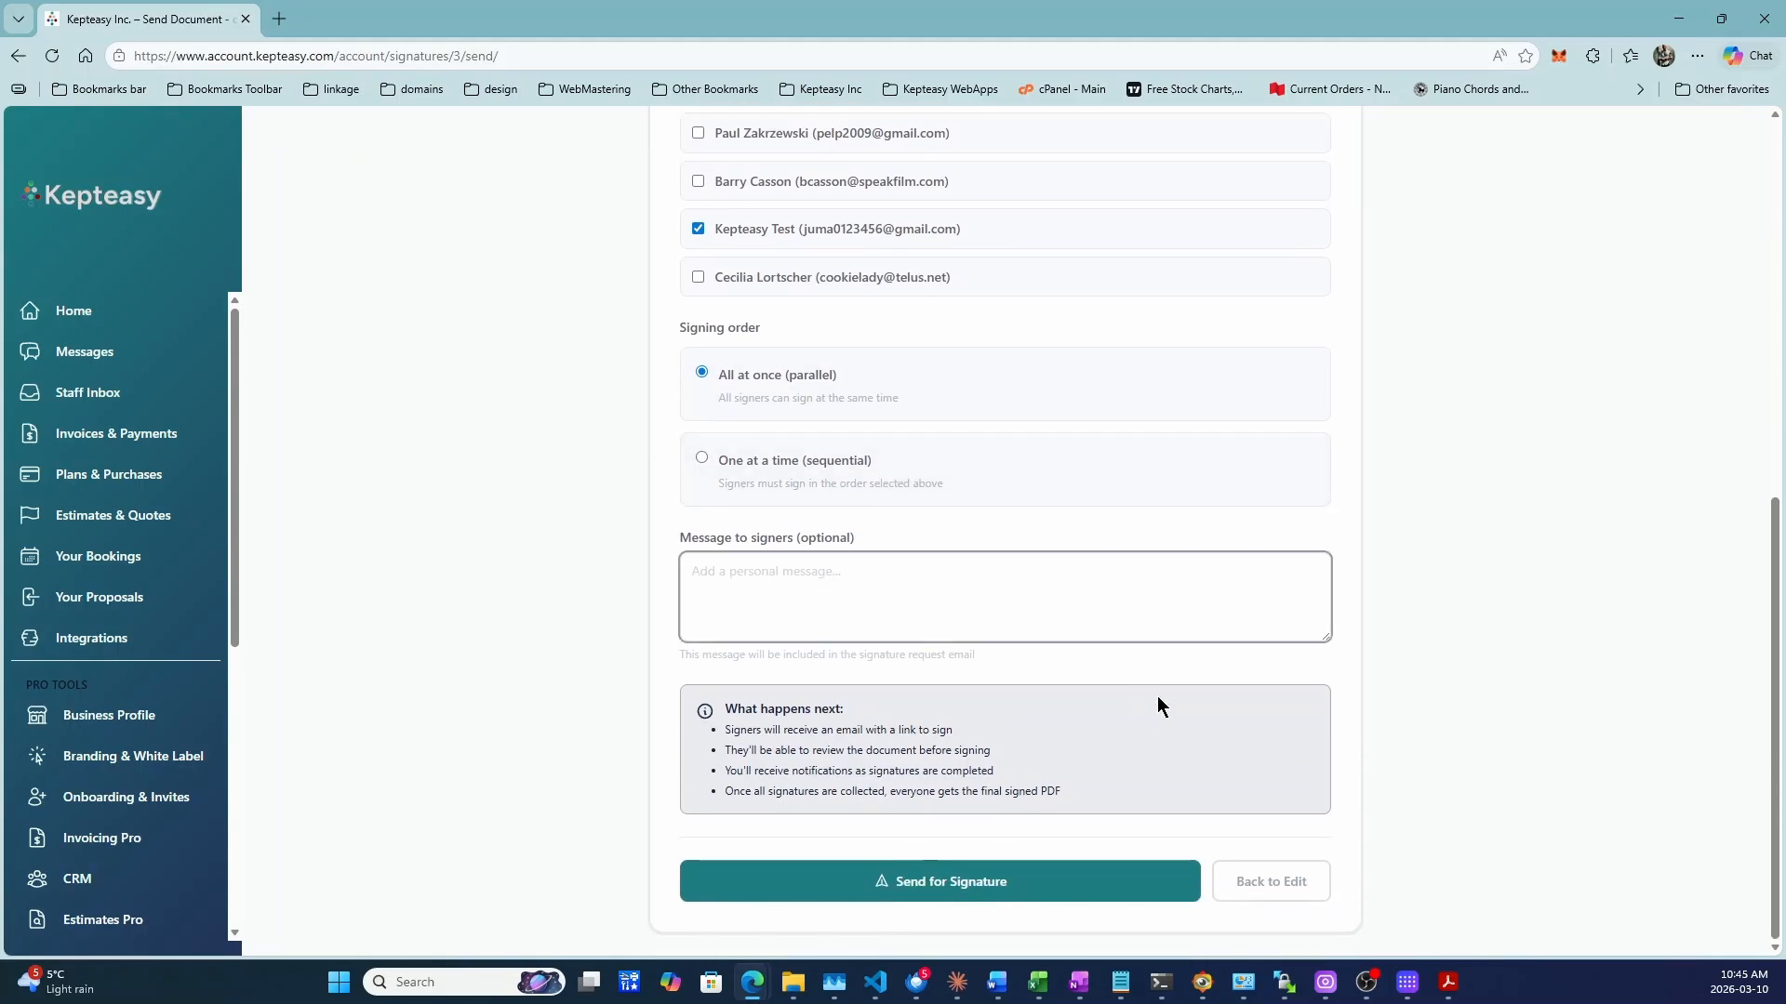
{"action": "left_click_drag", "start_coordinate": [703, 707], "coordinate": [929, 792]}
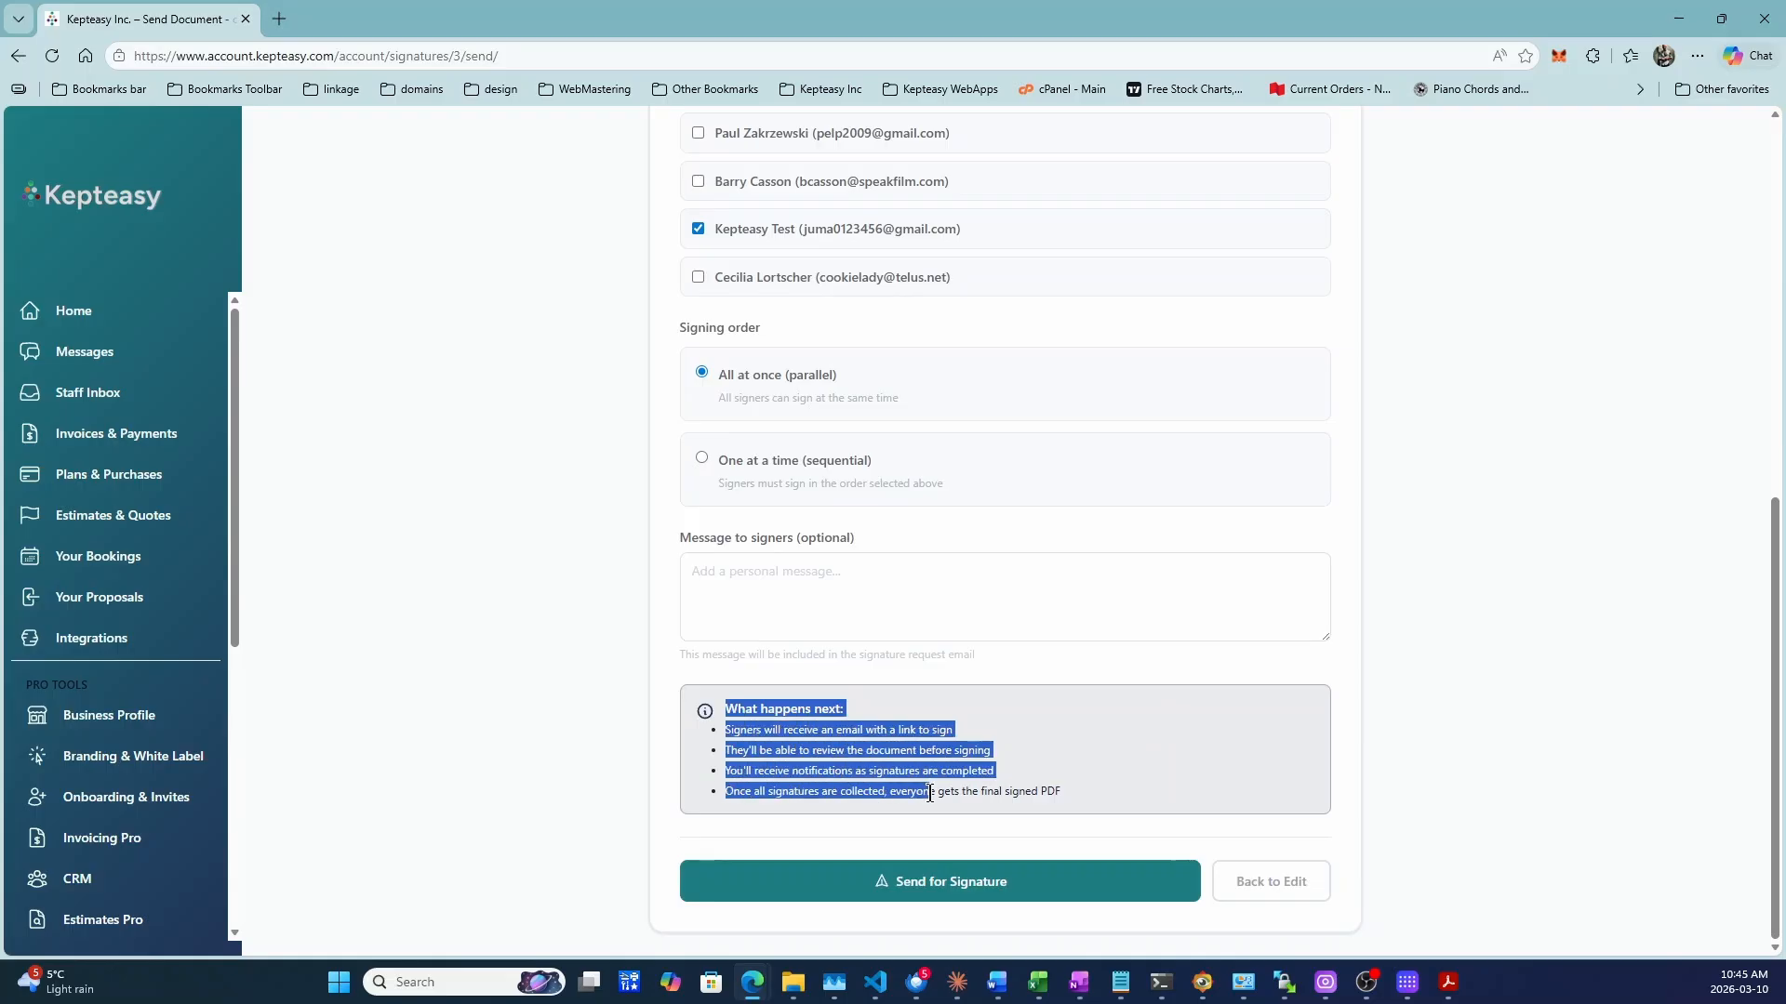
{"action": "left_click", "coordinate": [900, 836]}
{"action": "left_click", "coordinate": [933, 891]}
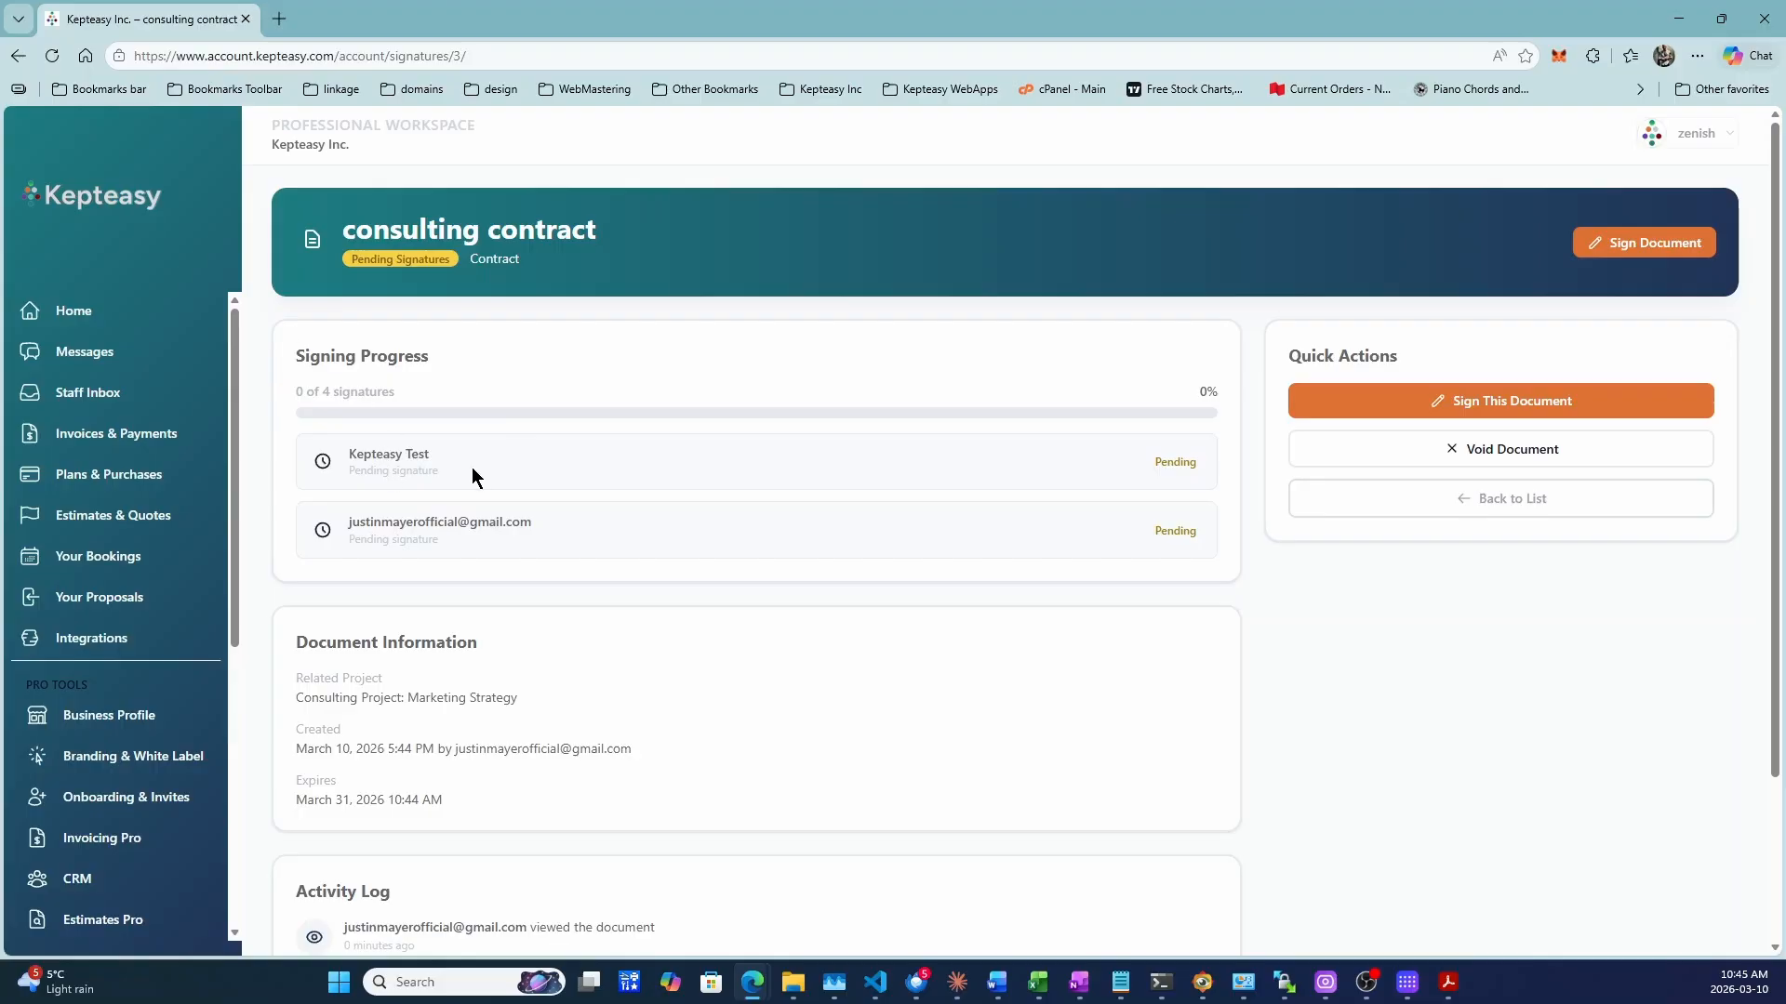
Step: Check the contract's signing progress and activity log, and open the document for signing
{"action": "scroll", "coordinate": [688, 526], "scroll_direction": "down", "scroll_amount": 2}
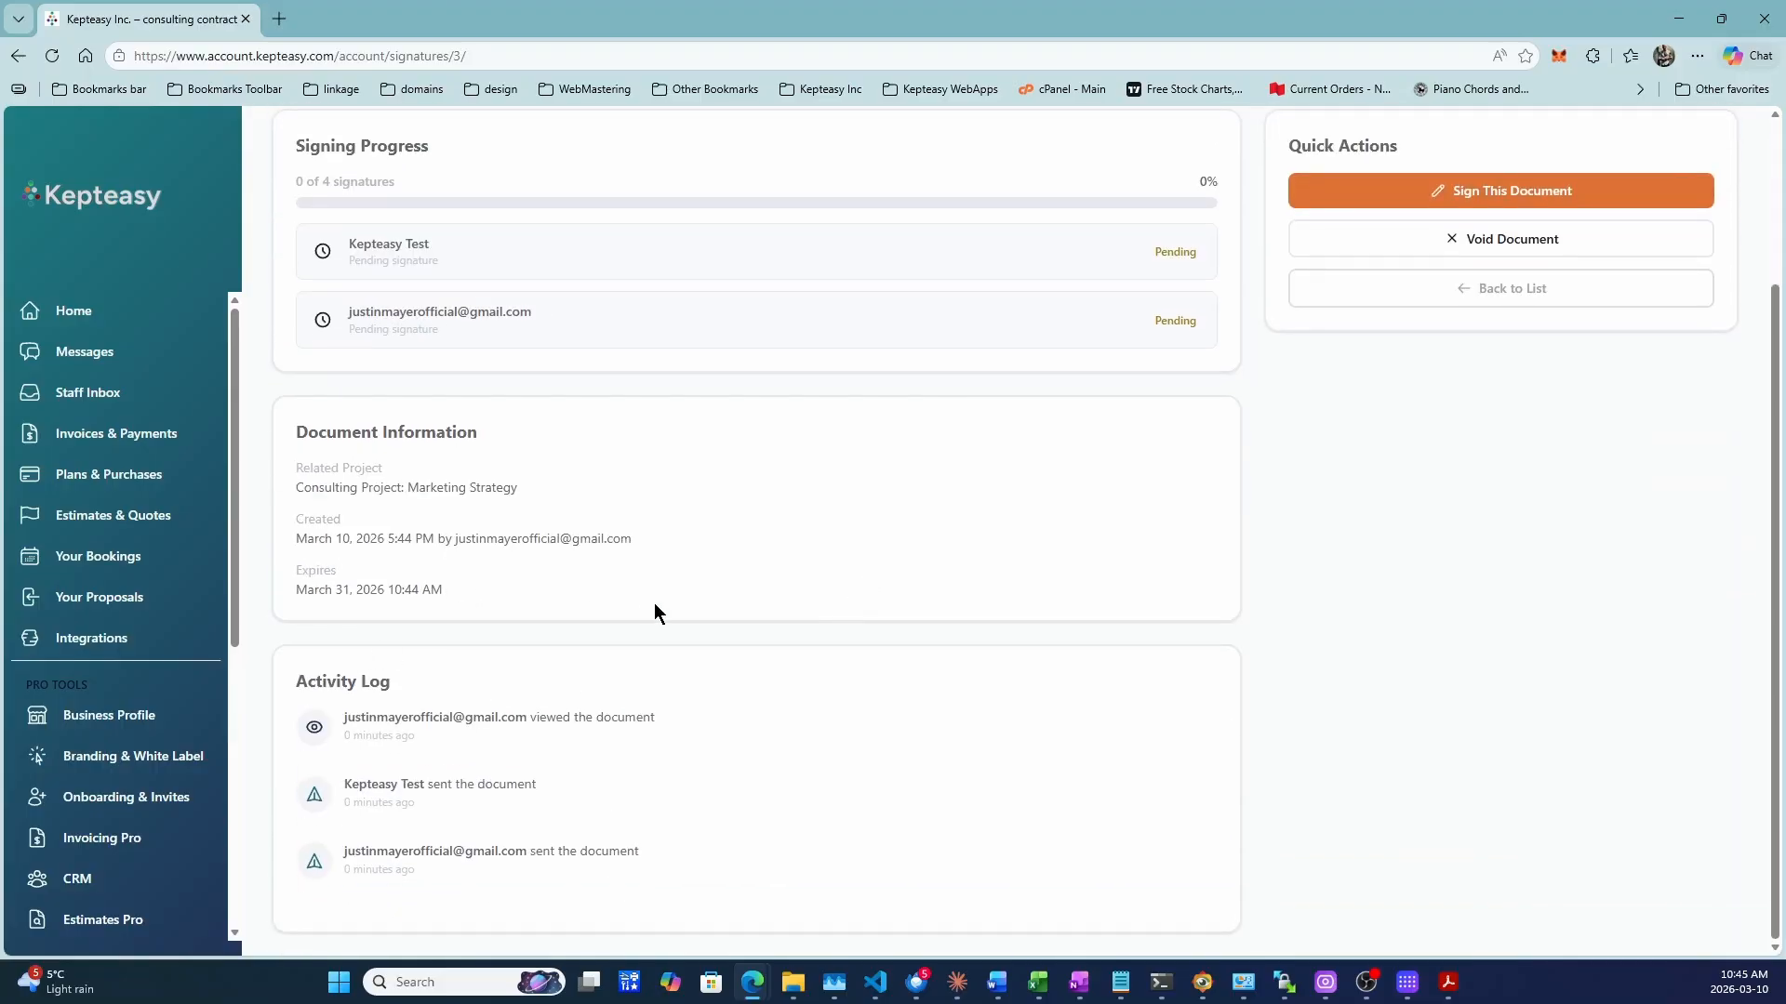
{"action": "scroll", "coordinate": [885, 660], "scroll_direction": "up", "scroll_amount": 2}
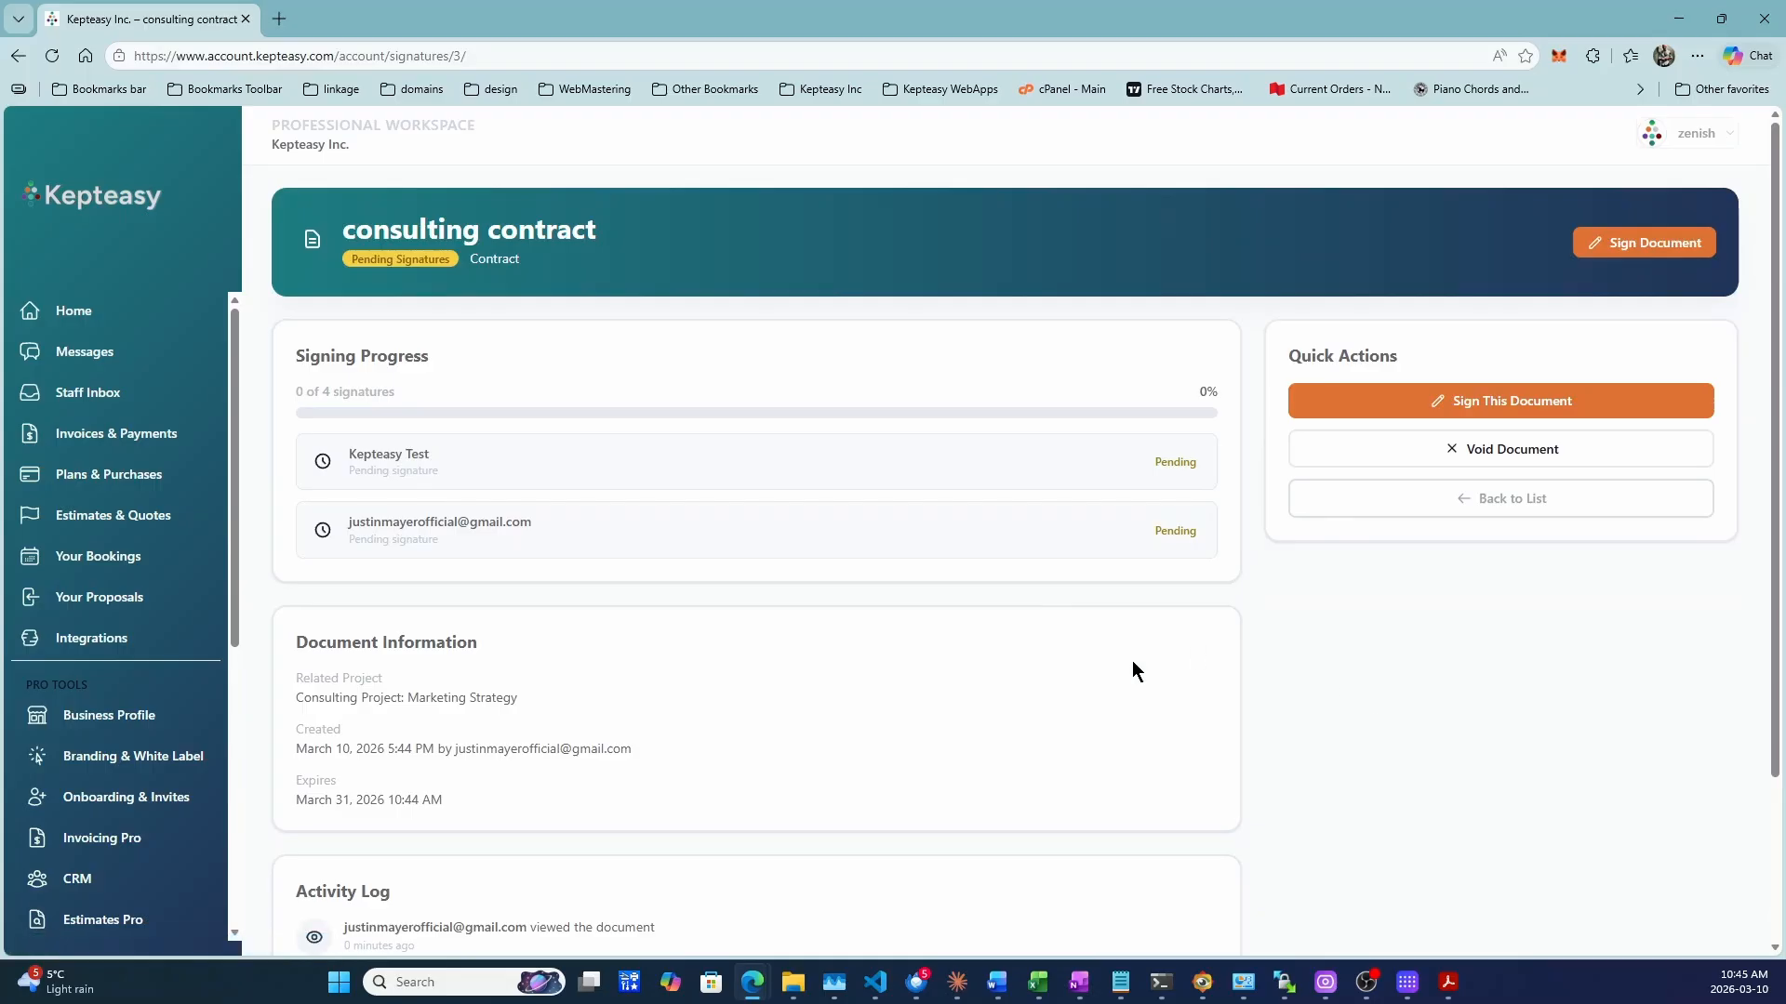
{"action": "left_click", "coordinate": [1615, 244]}
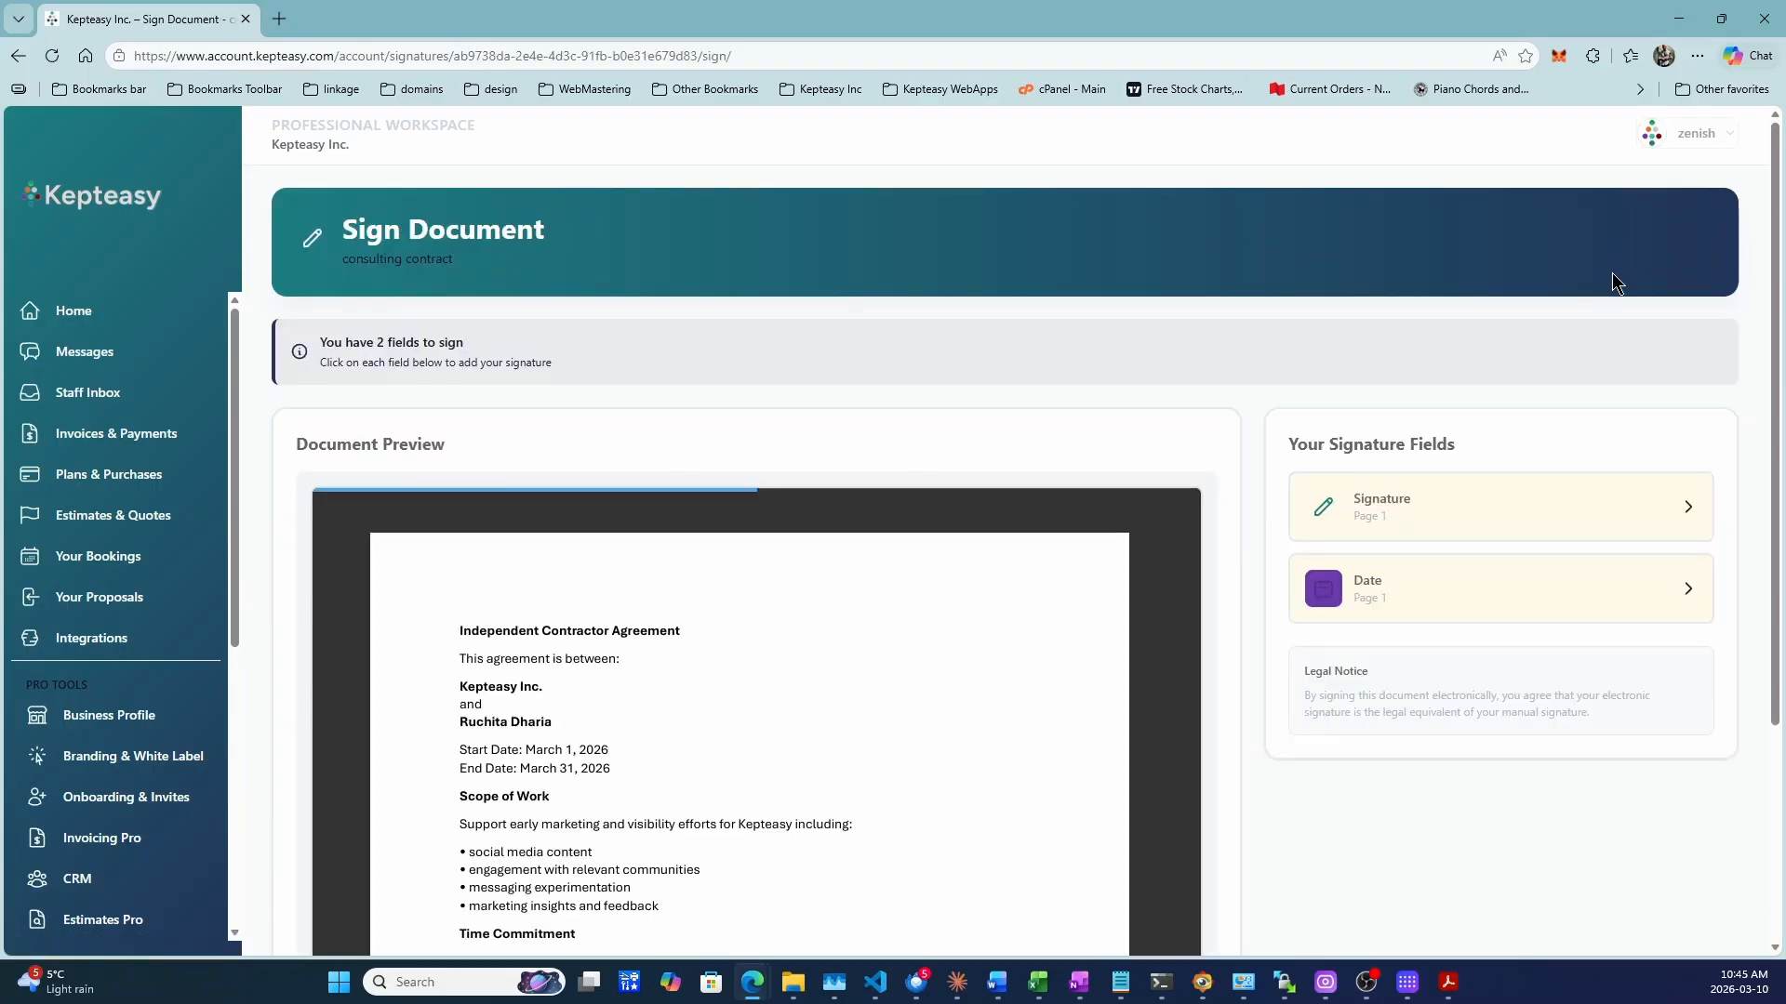
{"action": "scroll", "coordinate": [875, 391], "scroll_direction": "down", "scroll_amount": 3}
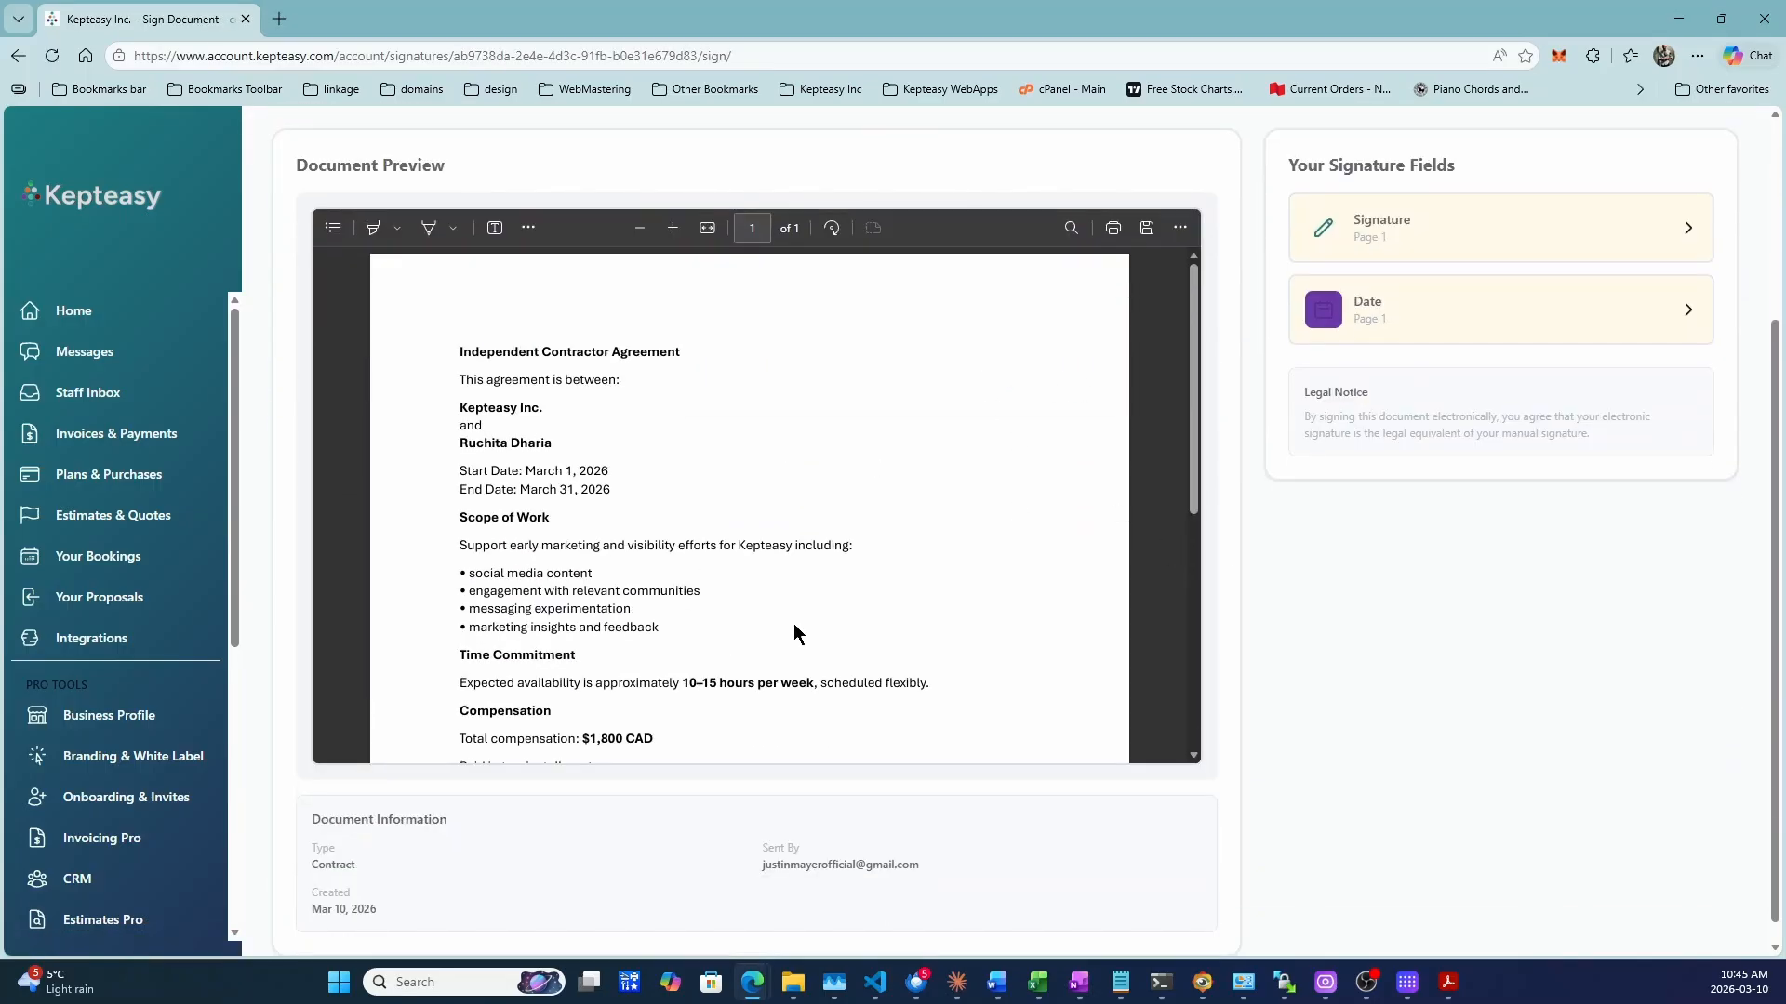
{"action": "scroll", "coordinate": [1363, 595], "scroll_direction": "down", "scroll_amount": 1}
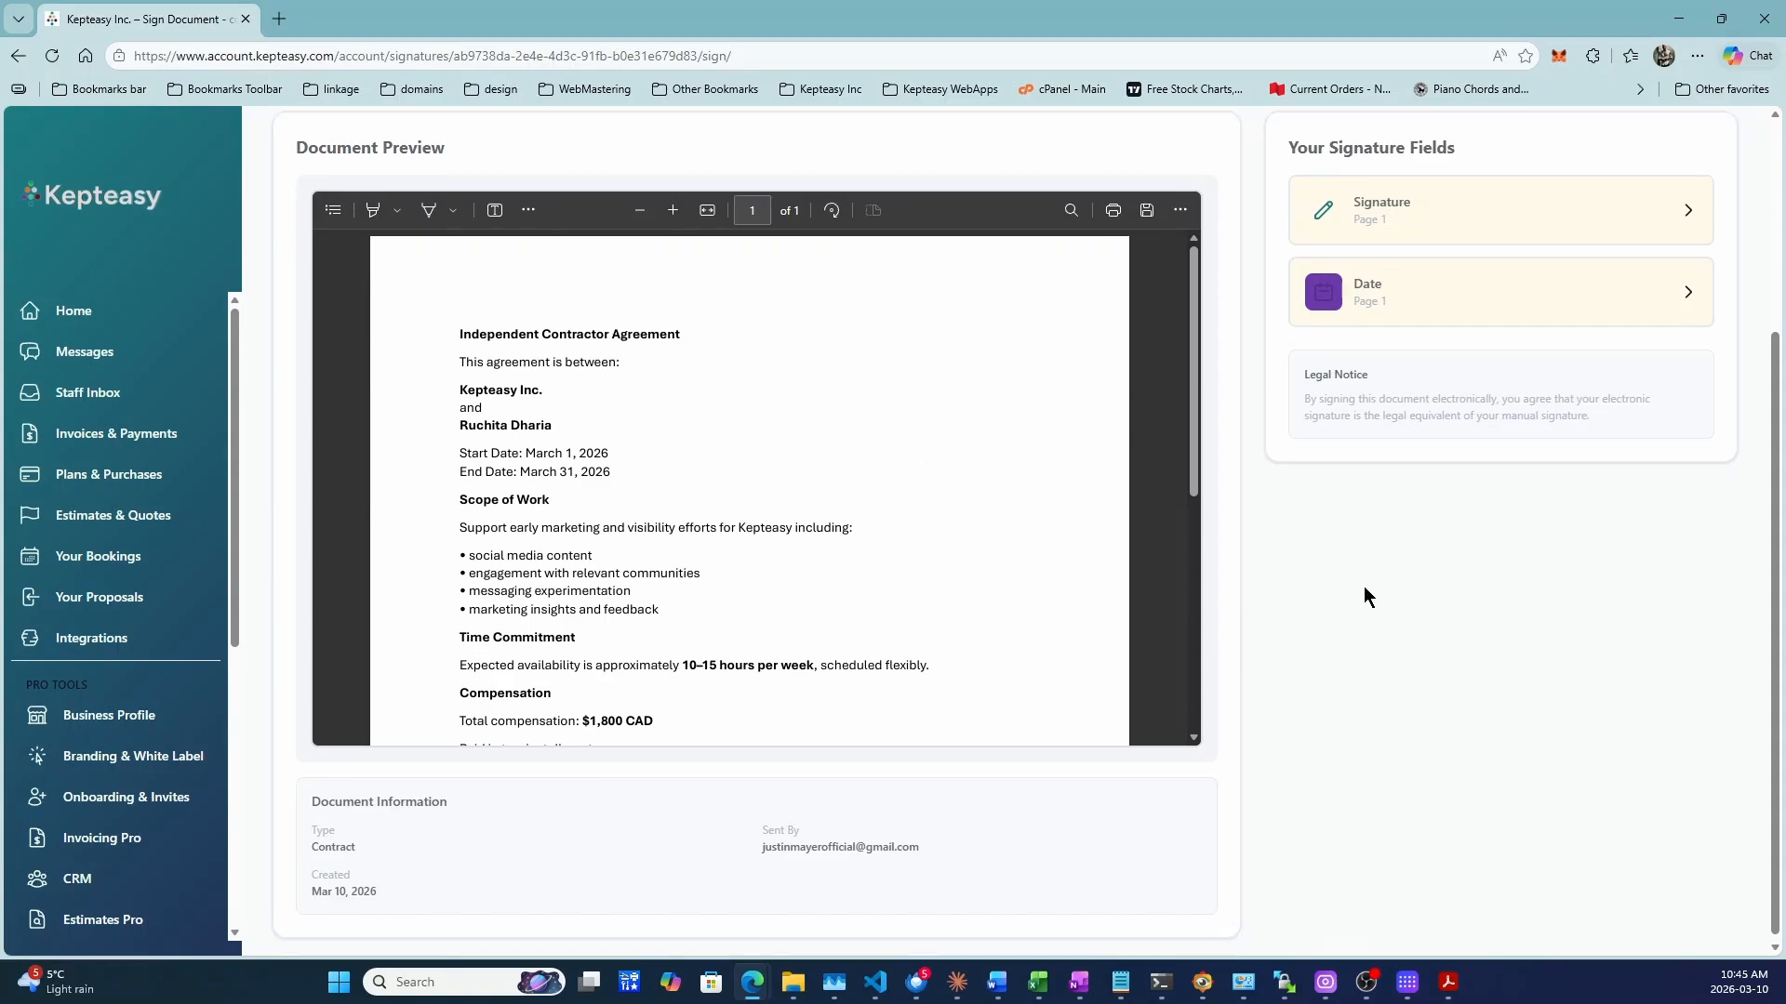
{"action": "scroll", "coordinate": [1288, 675], "scroll_direction": "up", "scroll_amount": 3}
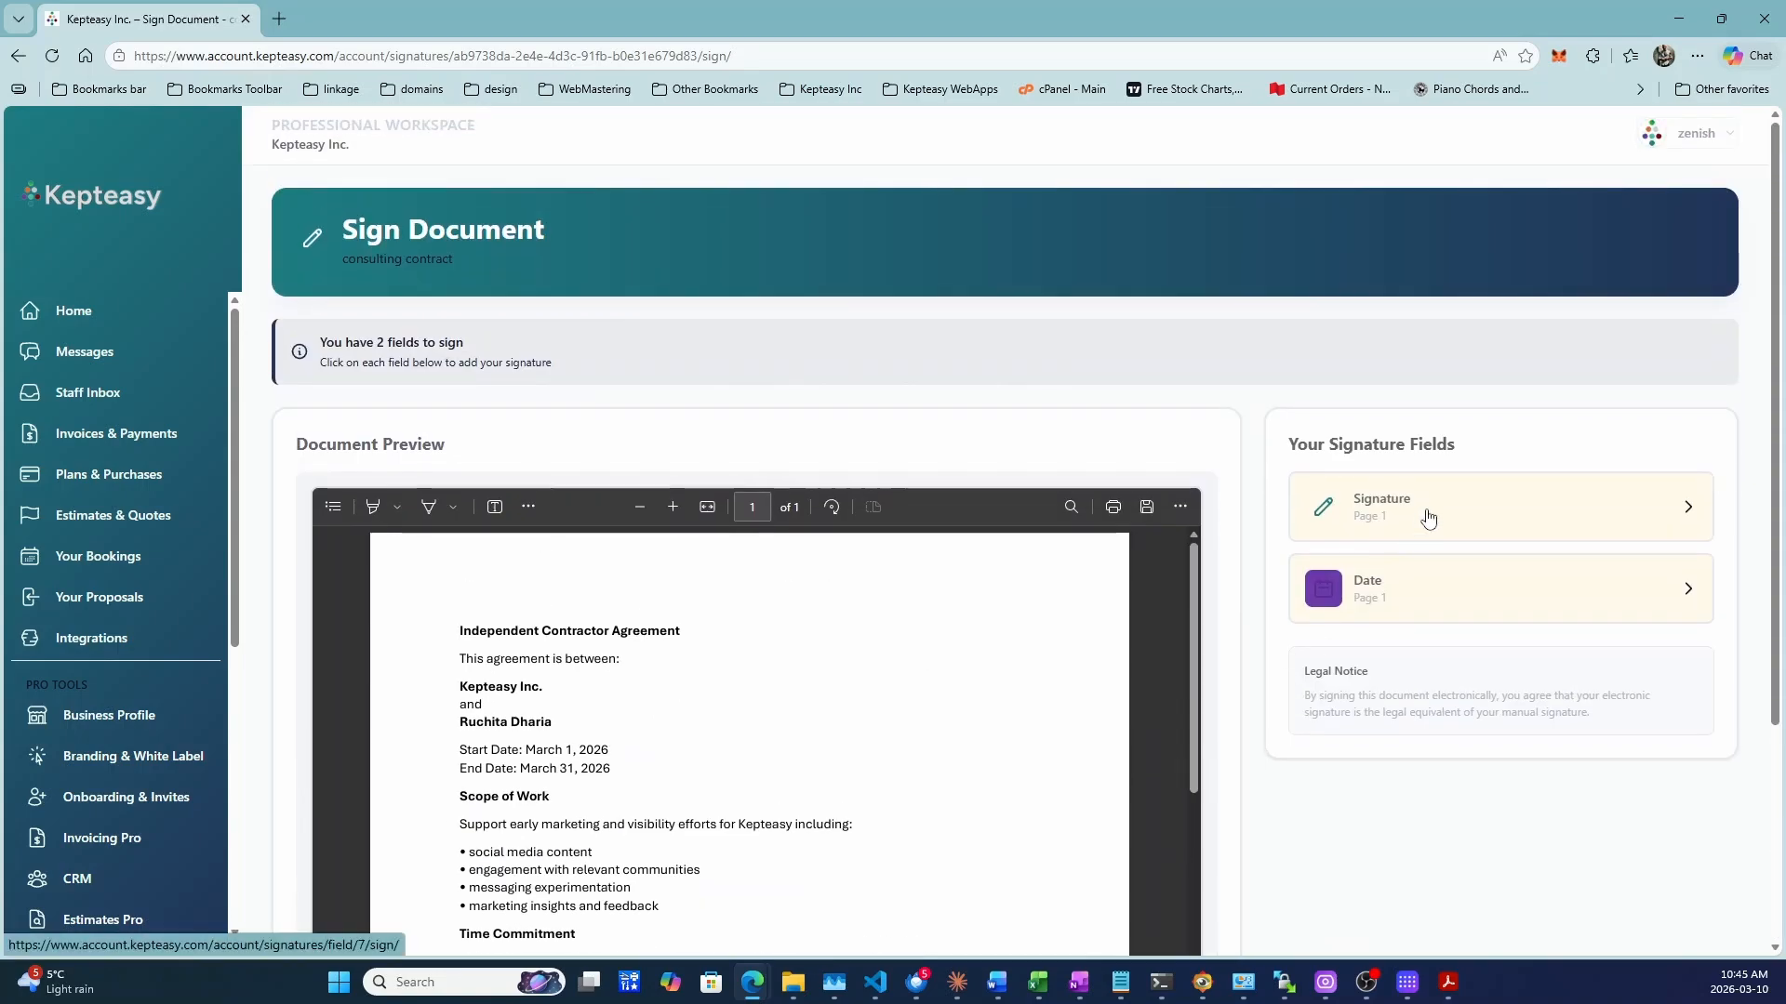
Step: Open the contract's signature field, enter the signer's full legal name, accept both electronic signature consents and continue to the signature
{"action": "left_click", "coordinate": [1427, 514]}
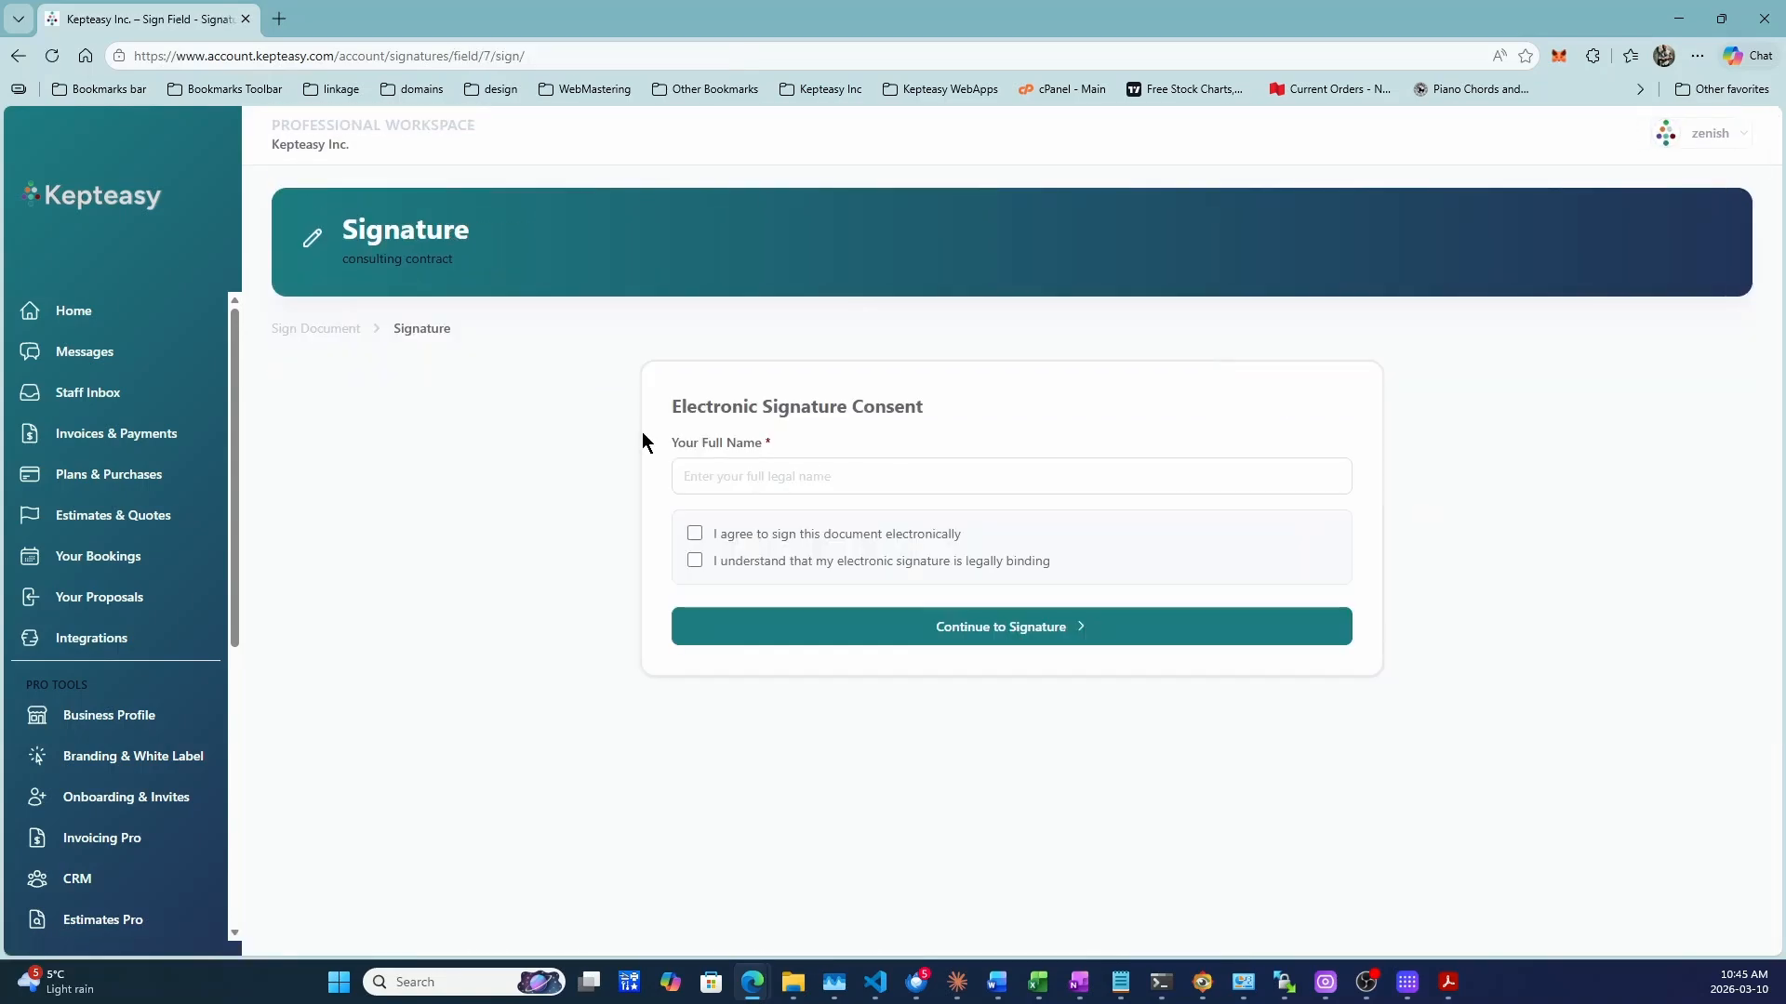
{"action": "left_click", "coordinate": [825, 487]}
{"action": "left_click", "coordinate": [785, 549]}
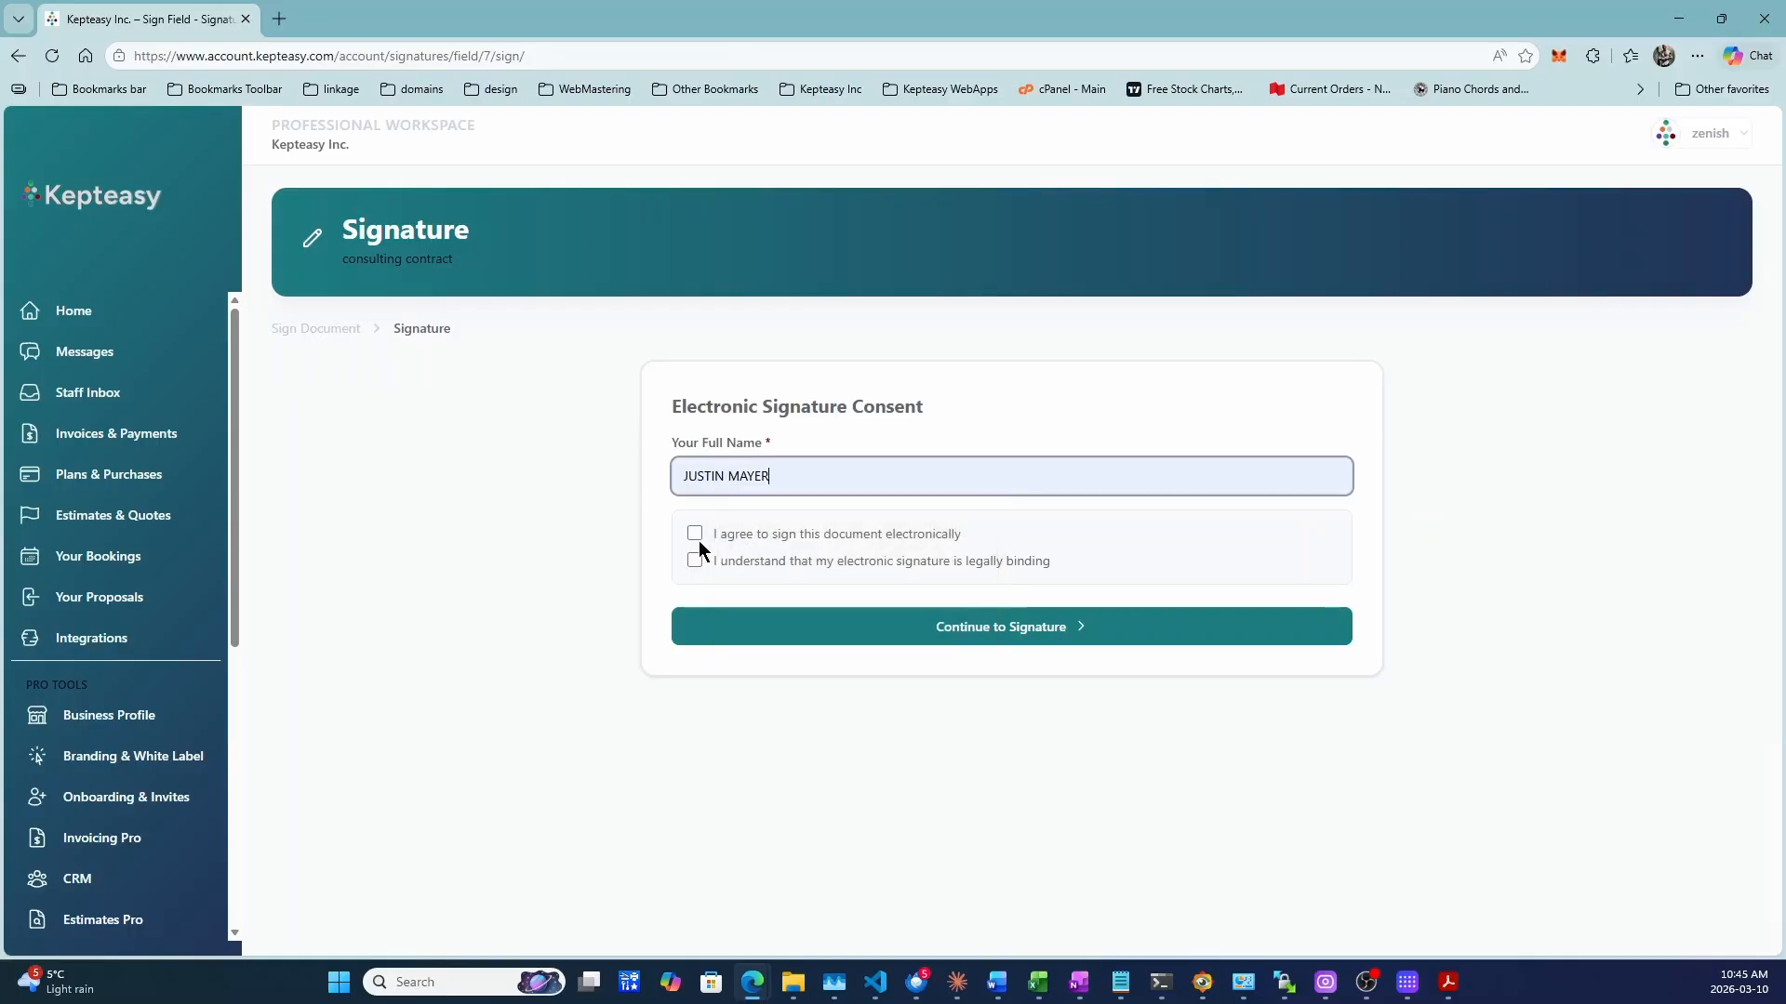
{"action": "left_click", "coordinate": [694, 561]}
{"action": "left_click", "coordinate": [695, 534]}
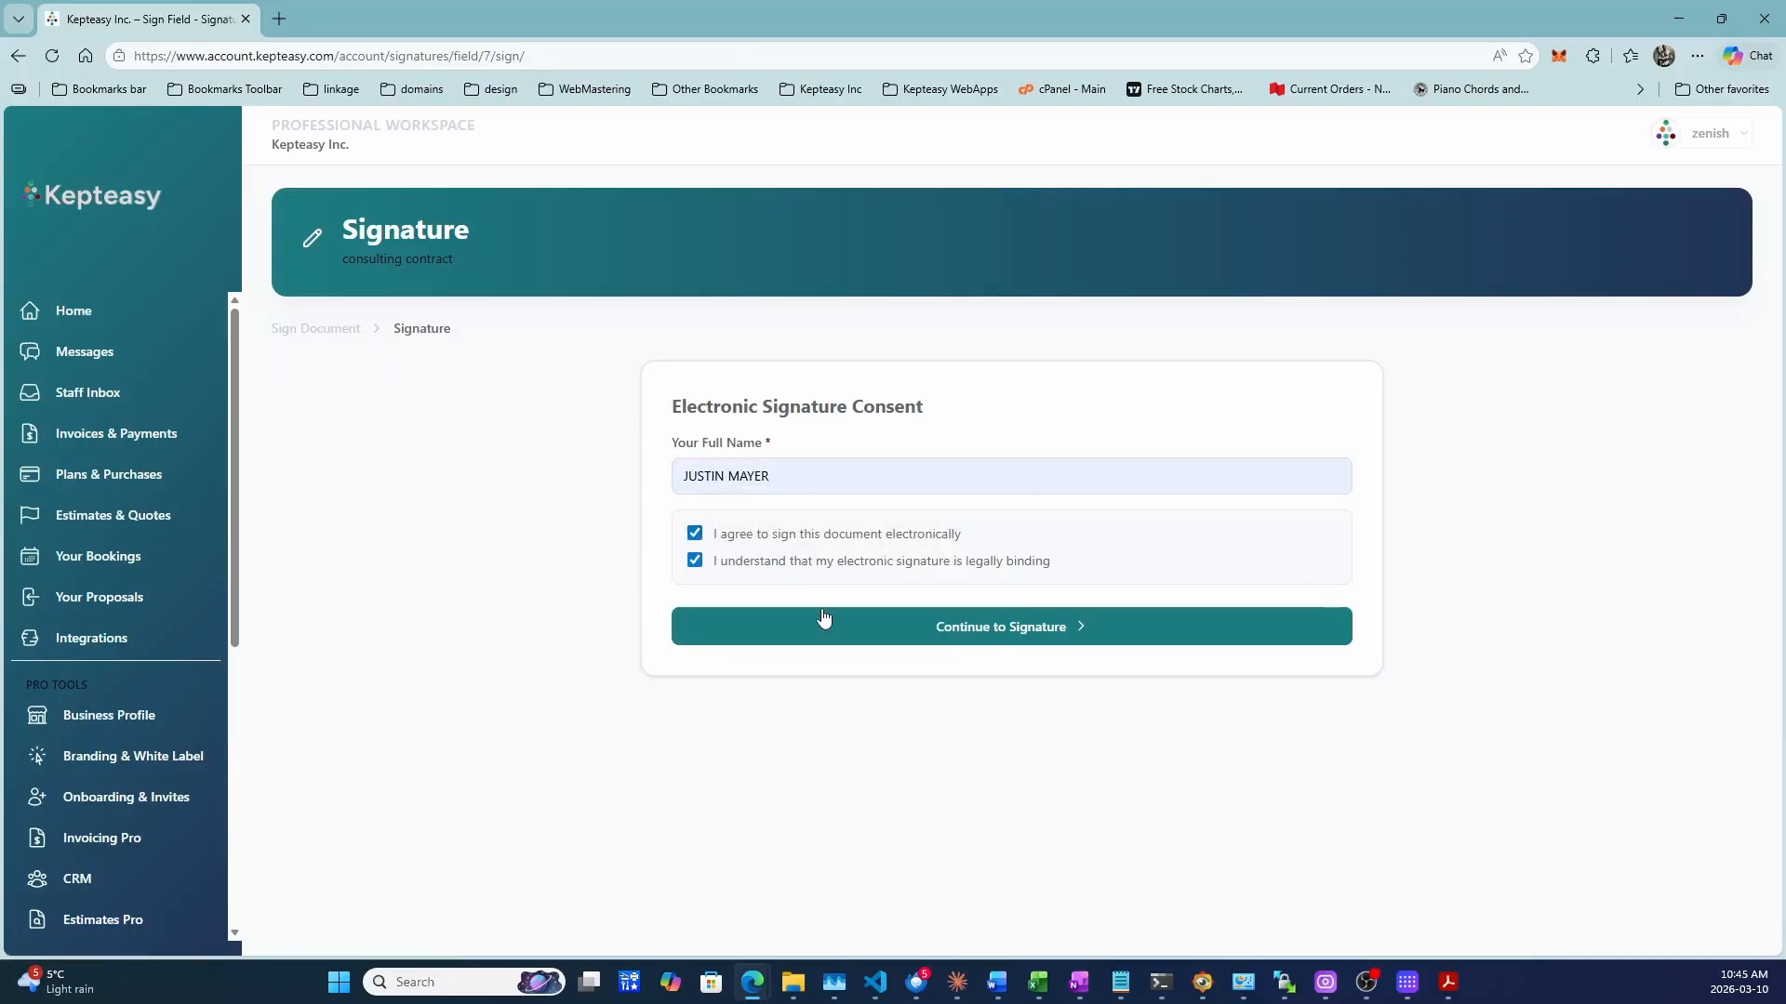
{"action": "left_click", "coordinate": [1002, 626]}
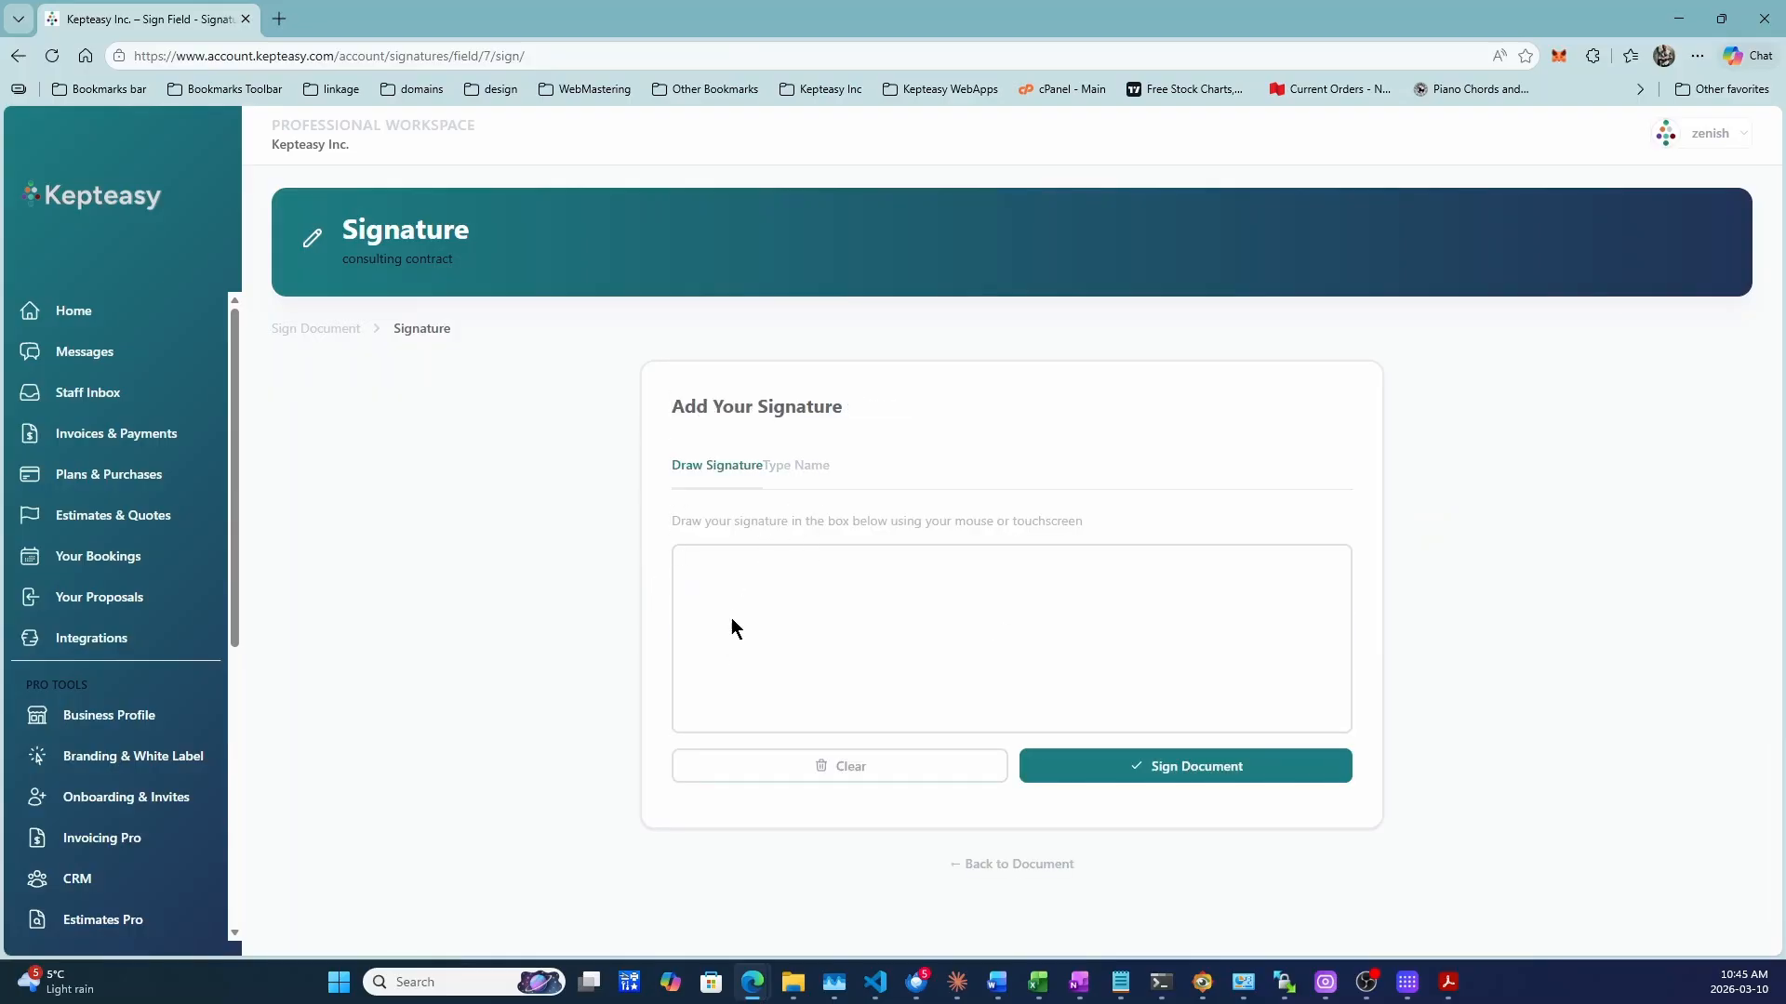
Step: Draw a freehand signature in the signature box and sign the document with it
{"action": "left_click_drag", "start_coordinate": [736, 618], "coordinate": [833, 647]}
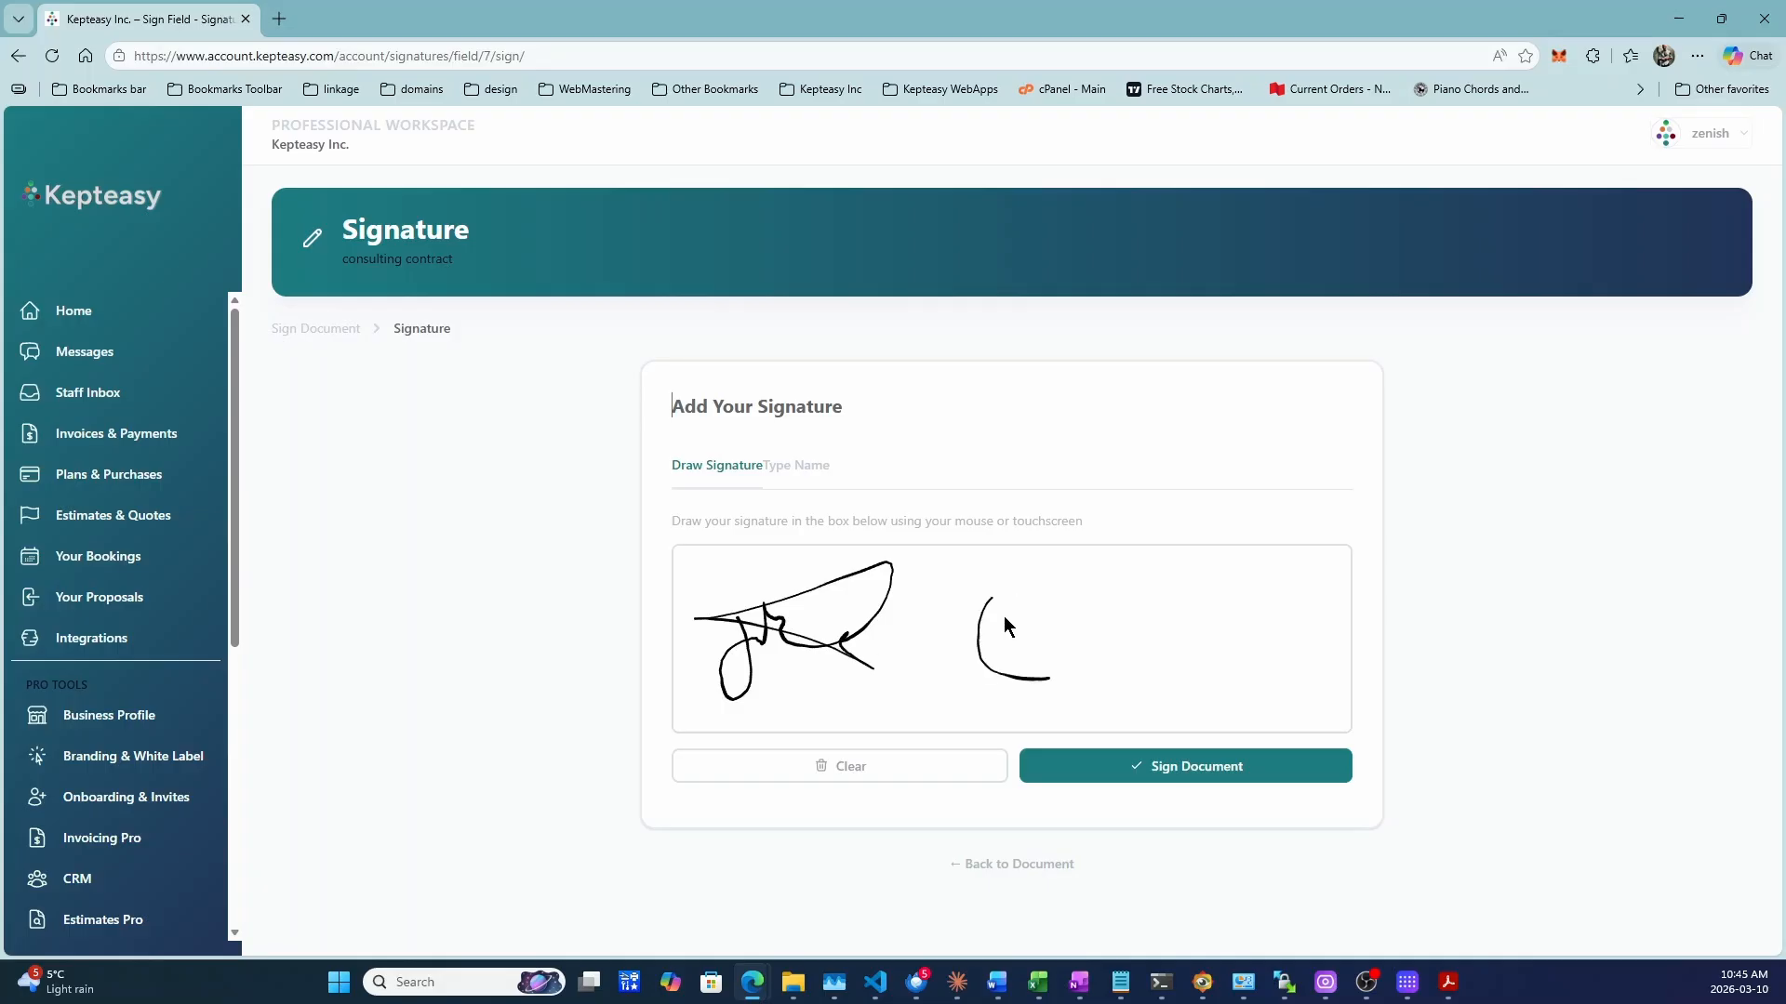
{"action": "mouse_move", "coordinate": [1005, 623]}
{"action": "left_mouse_down"}
{"action": "mouse_move", "coordinate": [1144, 590]}
{"action": "mouse_move", "coordinate": [1197, 614]}
{"action": "left_mouse_up"}
{"action": "left_click", "coordinate": [1200, 768]}
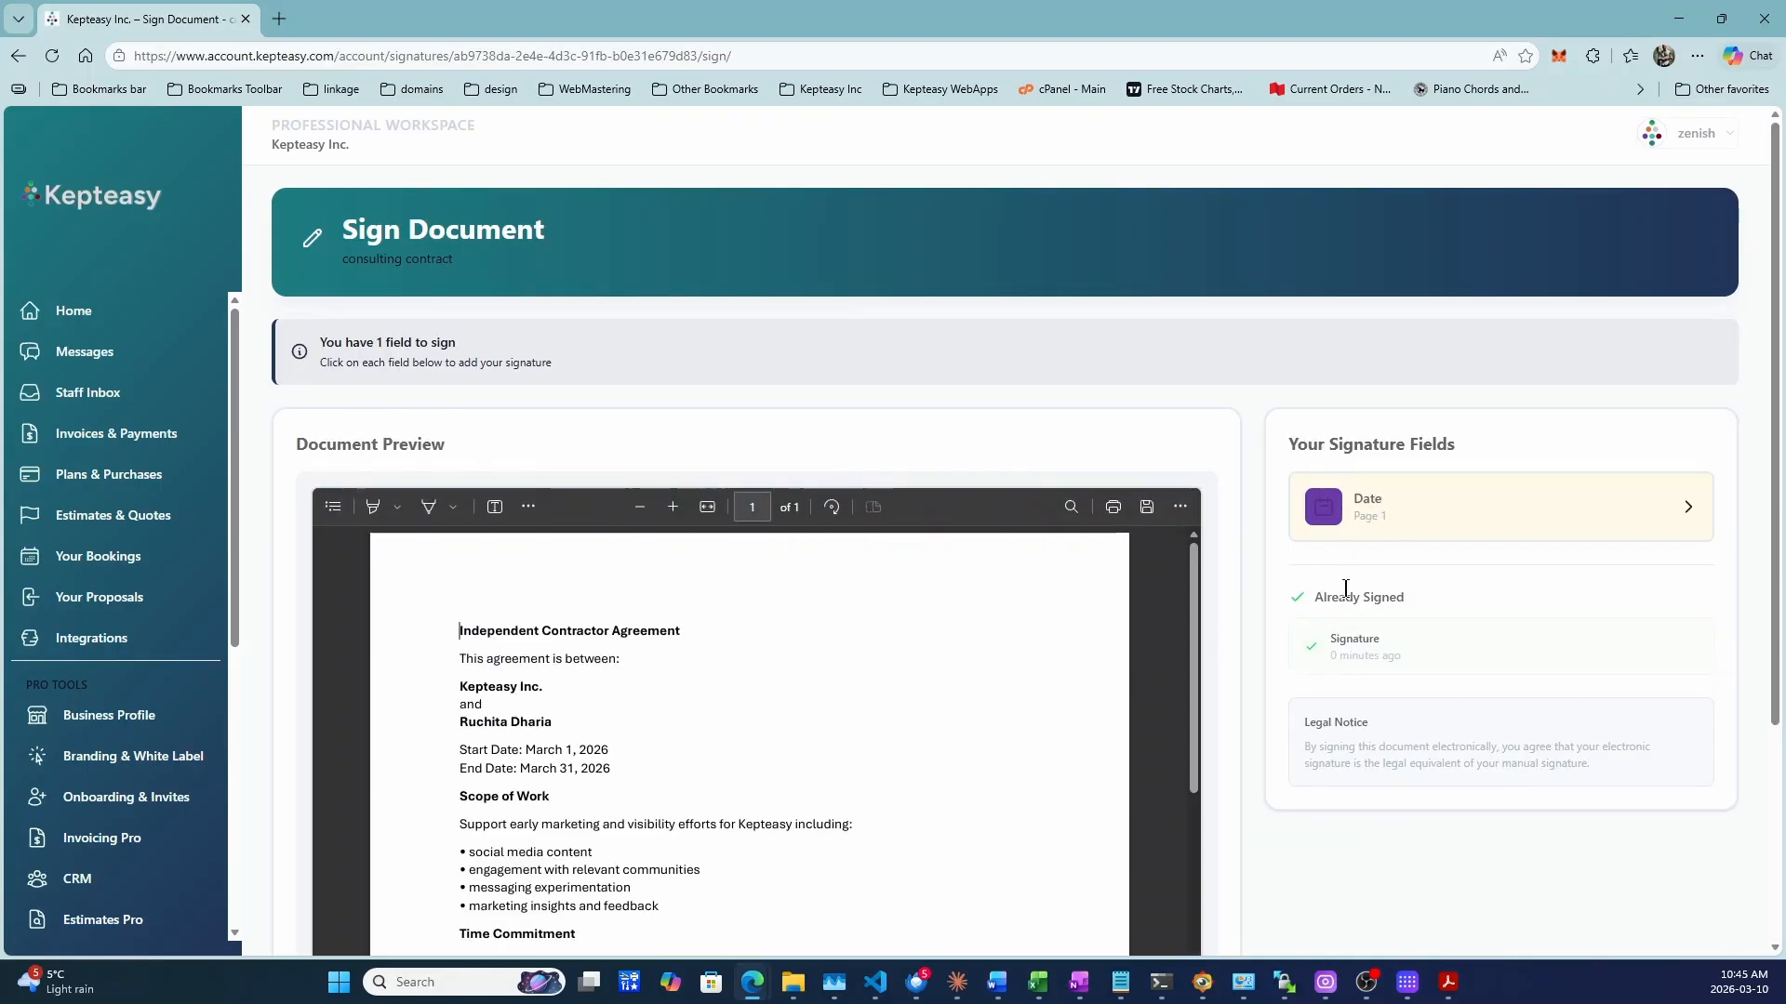
Step: Complete the contract's date field by entering the signer's full name, accepting both consents and confirming today's date
{"action": "left_click", "coordinate": [1376, 515]}
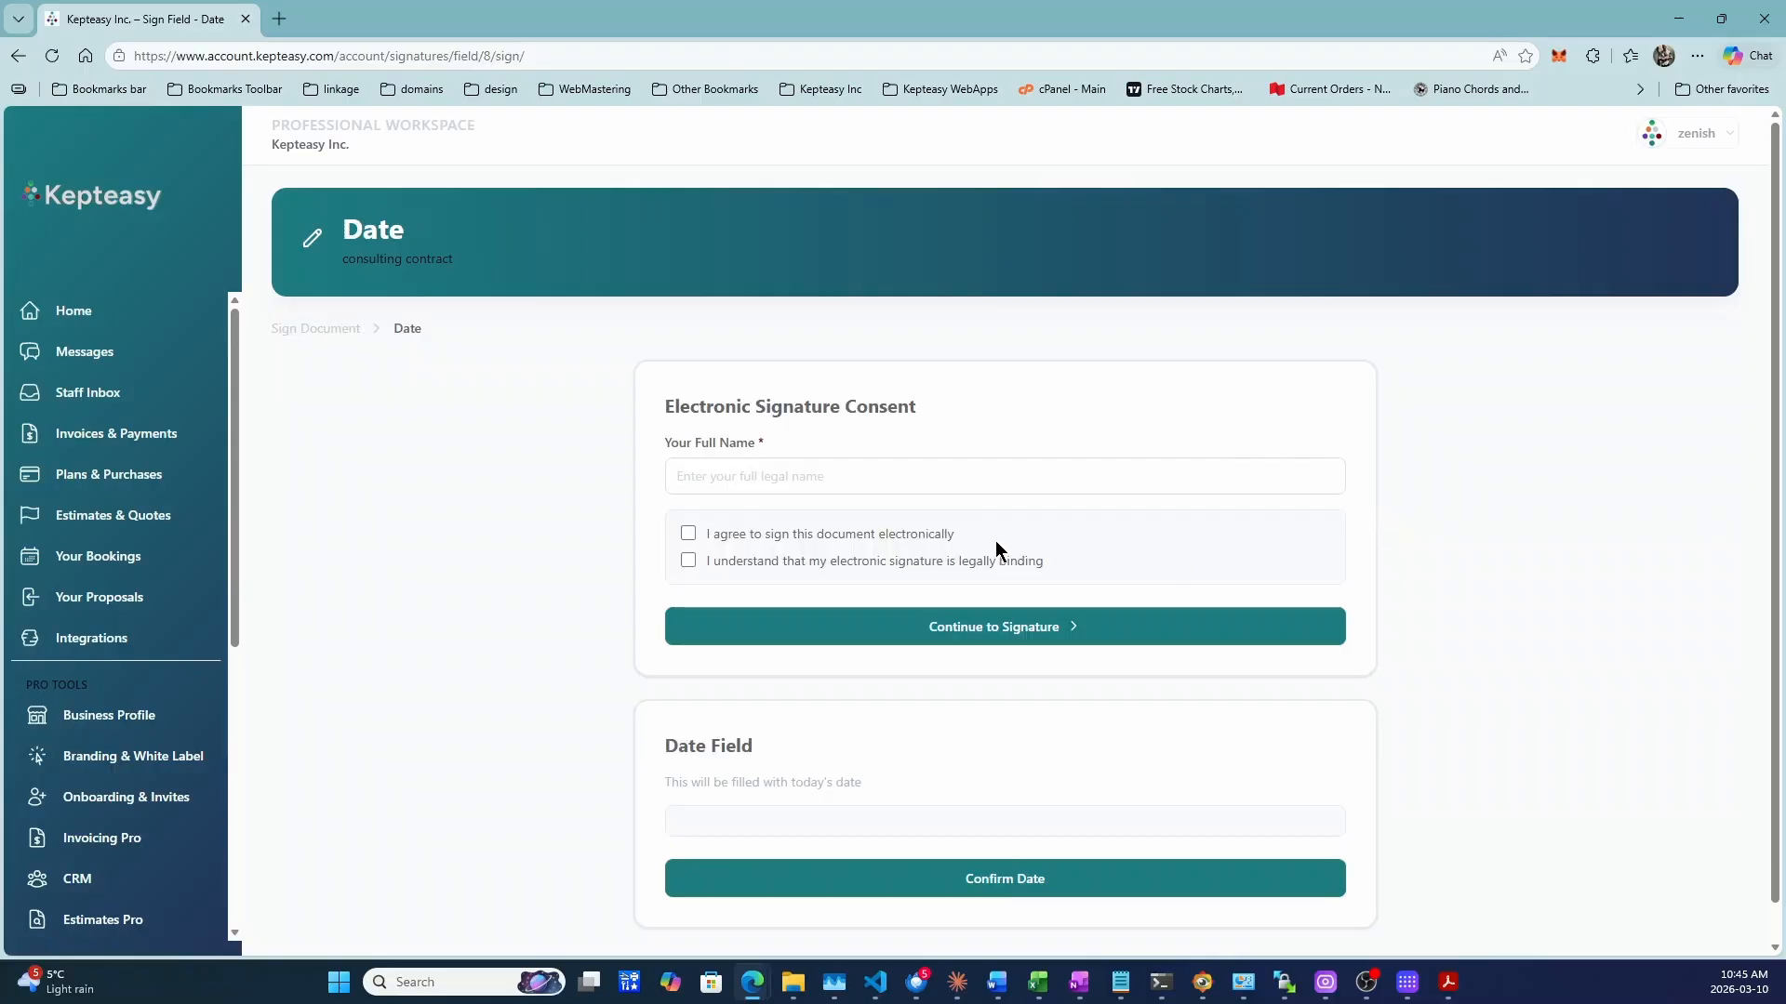
{"action": "left_click", "coordinate": [862, 476]}
{"action": "left_click", "coordinate": [807, 551]}
{"action": "left_click", "coordinate": [689, 533]}
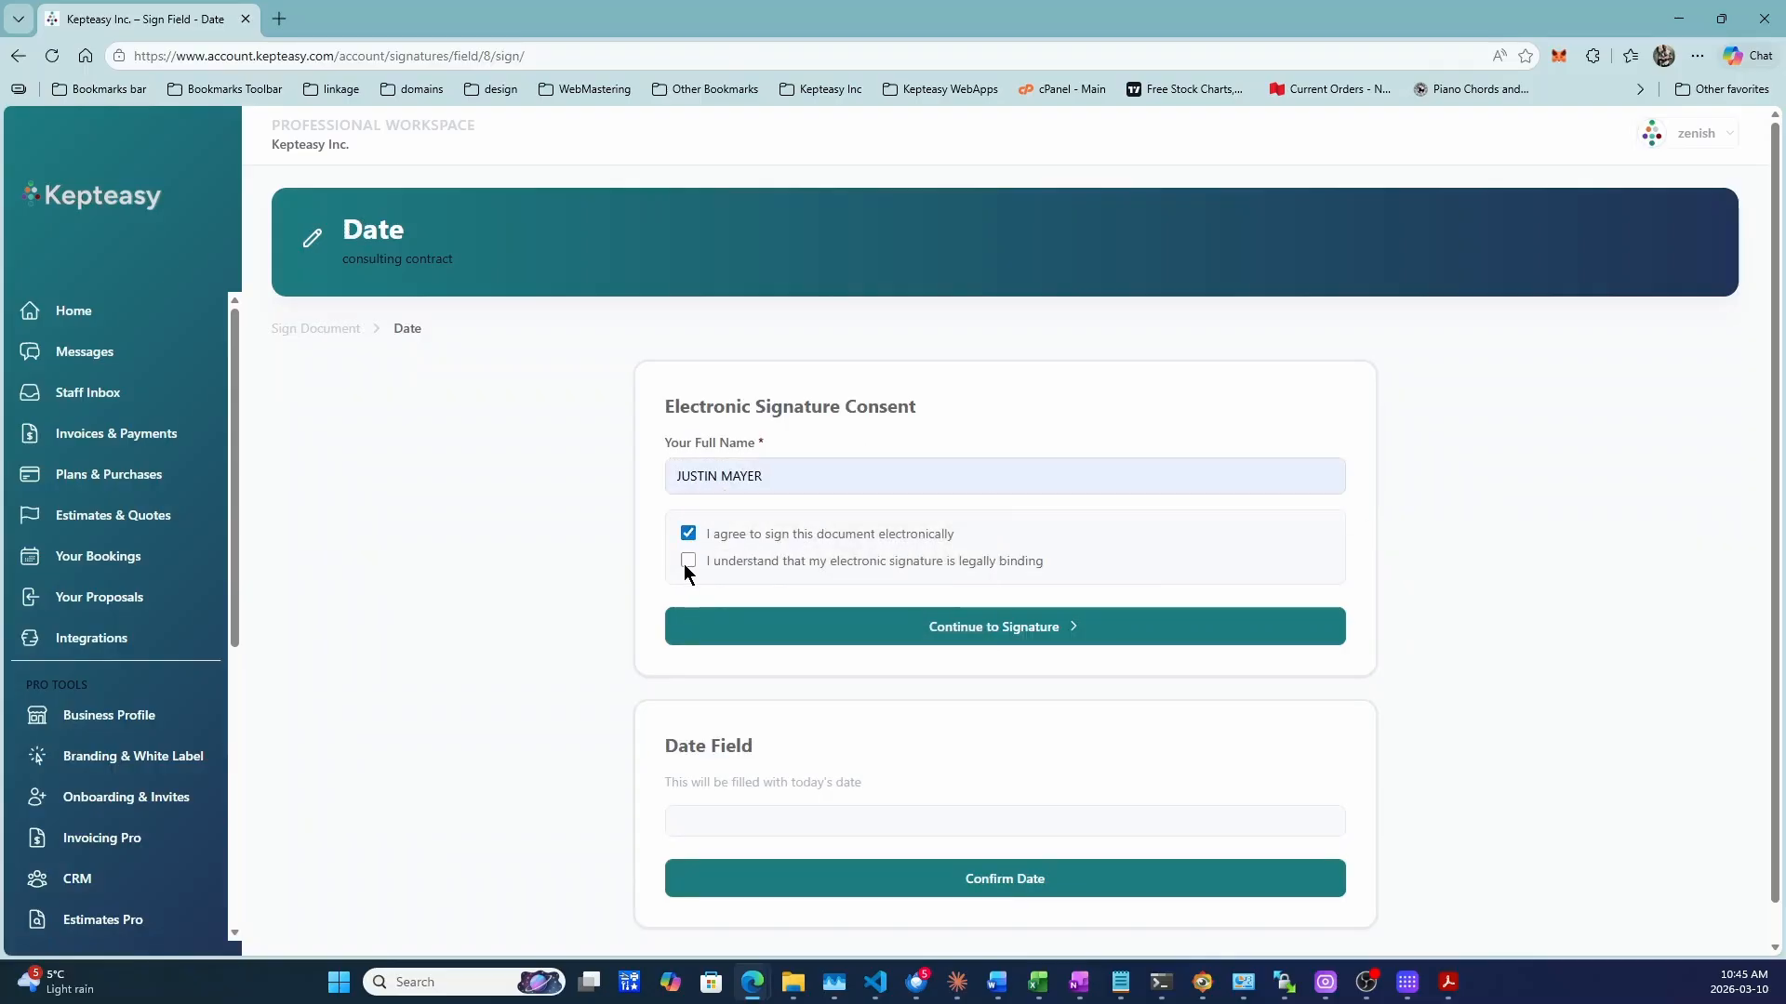
{"action": "left_click", "coordinate": [688, 560]}
{"action": "scroll", "coordinate": [887, 679], "scroll_direction": "down", "scroll_amount": 1}
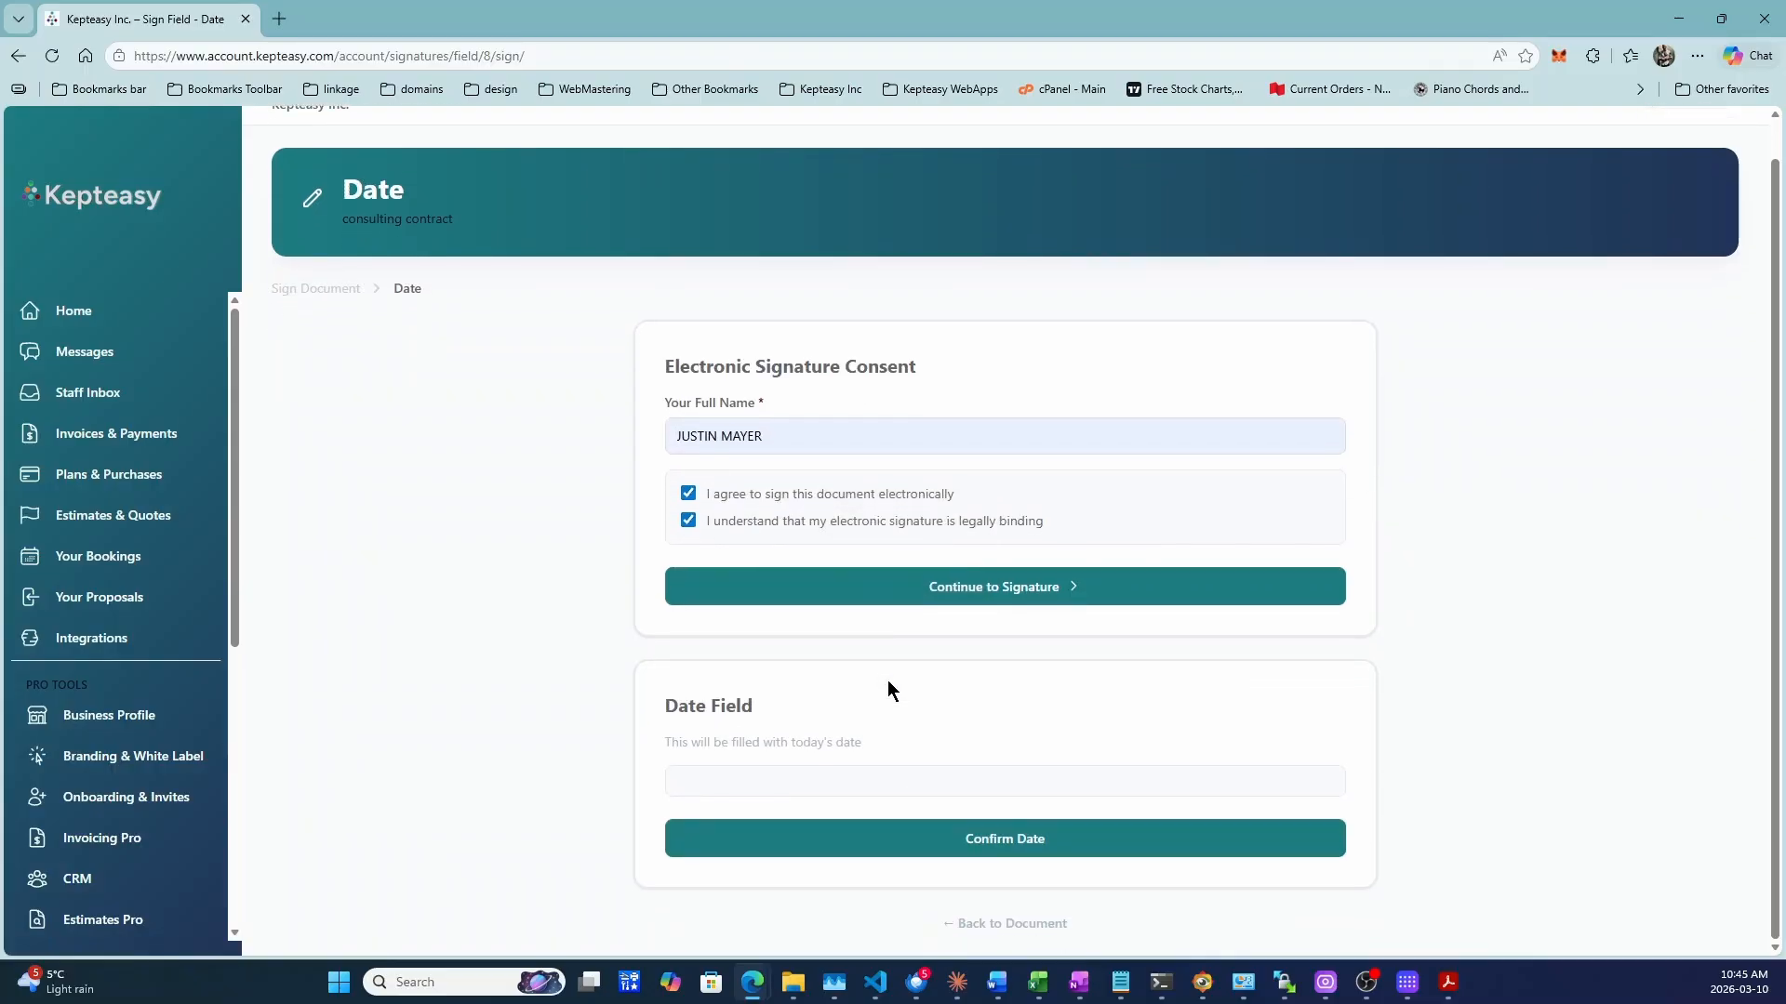
{"action": "left_click", "coordinate": [1017, 848]}
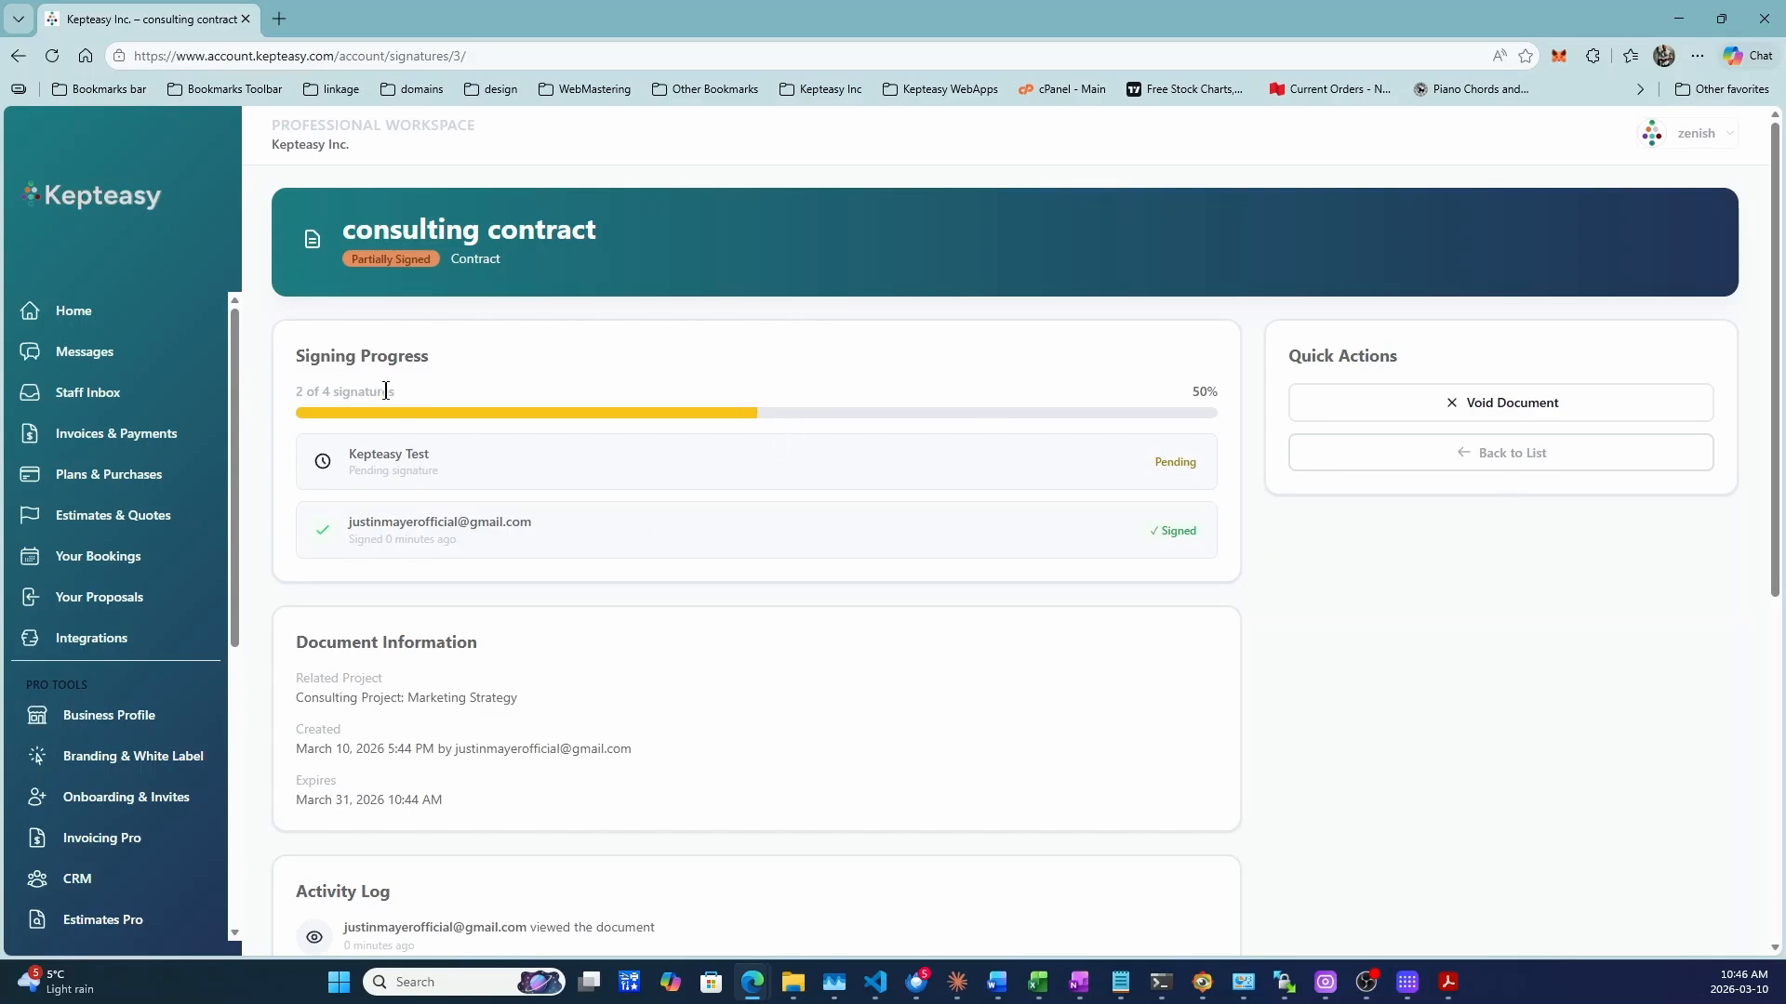
Step: Review the contract's pending signer, document information and full activity log
{"action": "mouse_move", "coordinate": [348, 450]}
{"action": "left_mouse_down"}
{"action": "mouse_move", "coordinate": [433, 479]}
{"action": "mouse_move", "coordinate": [483, 472]}
{"action": "left_mouse_up"}
{"action": "scroll", "coordinate": [905, 426], "scroll_direction": "down", "scroll_amount": 6}
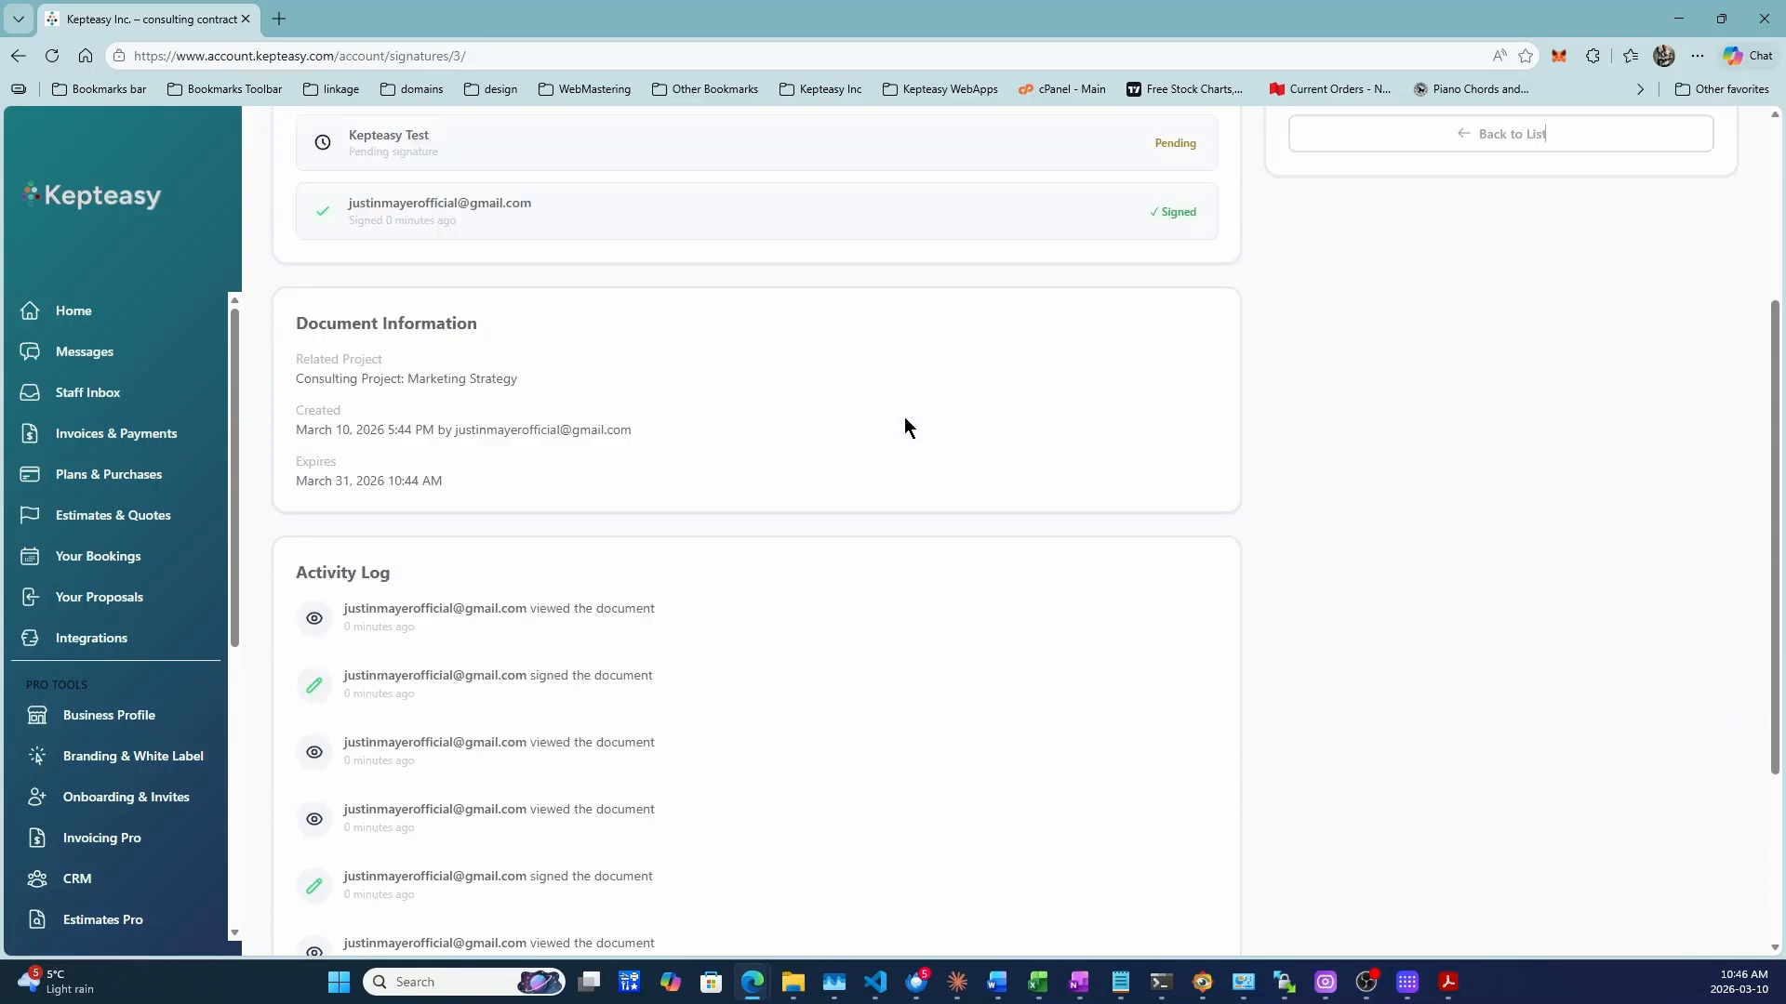
{"action": "left_click_drag", "start_coordinate": [287, 288], "coordinate": [652, 893]}
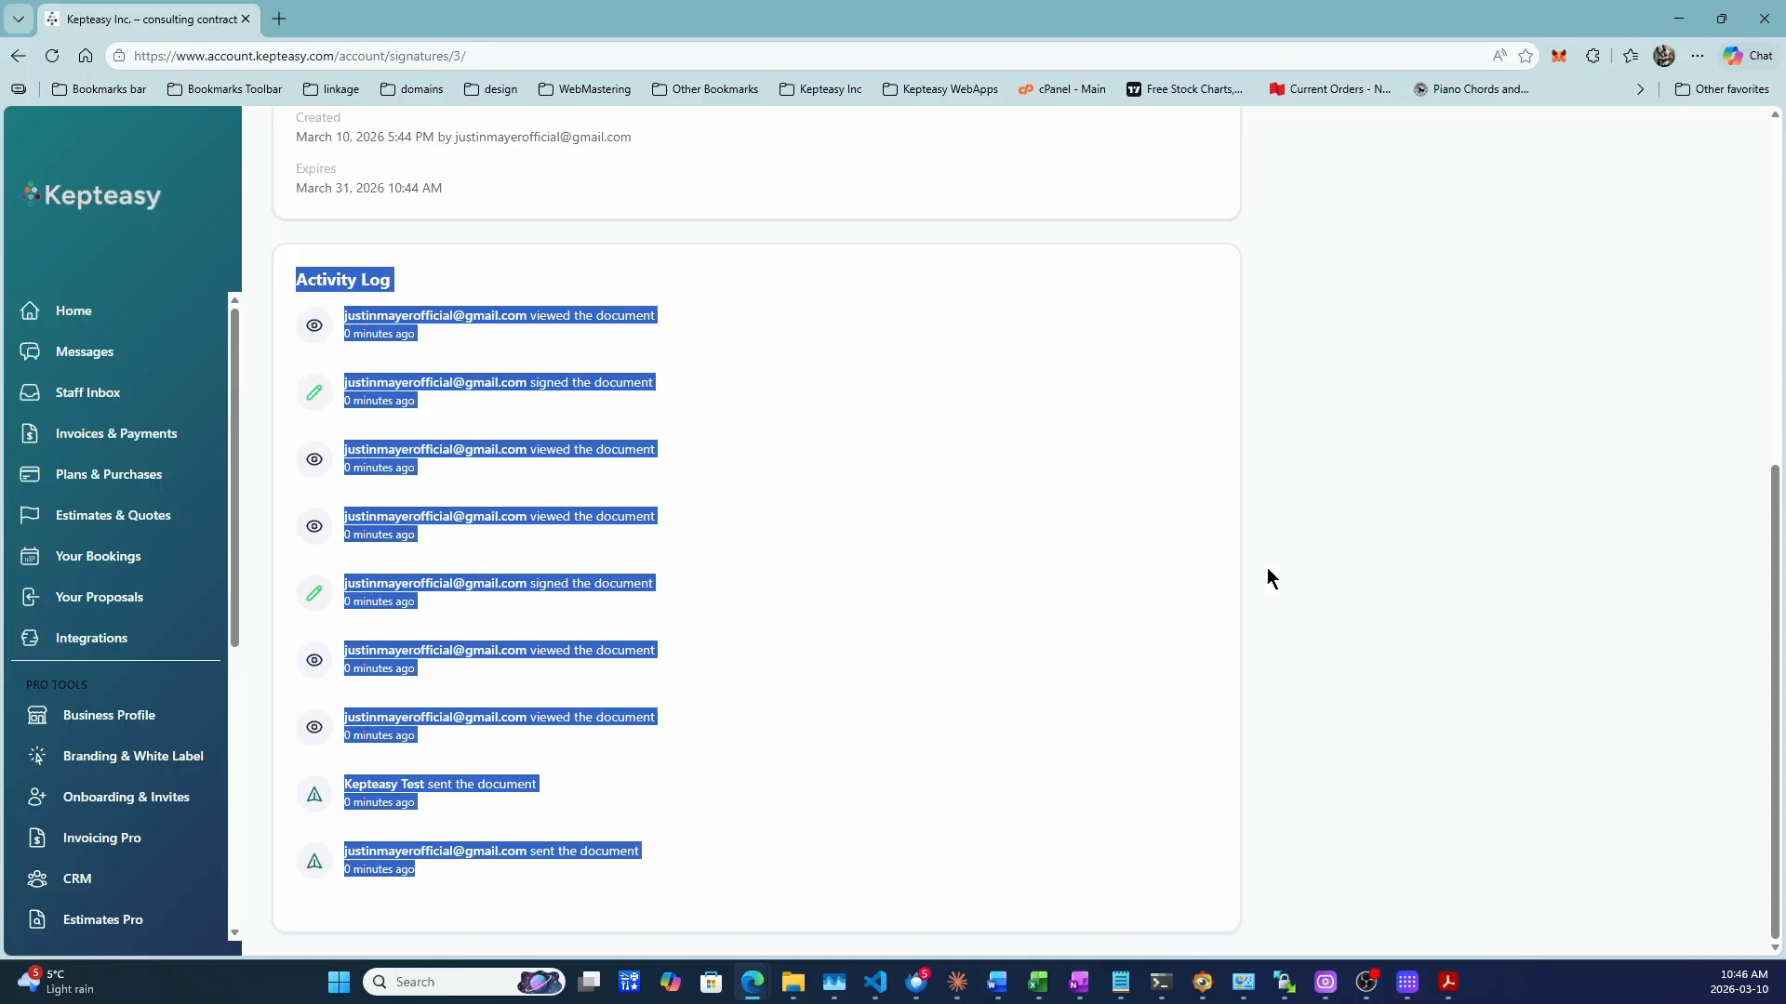
{"action": "scroll", "coordinate": [1267, 567], "scroll_direction": "up", "scroll_amount": 6}
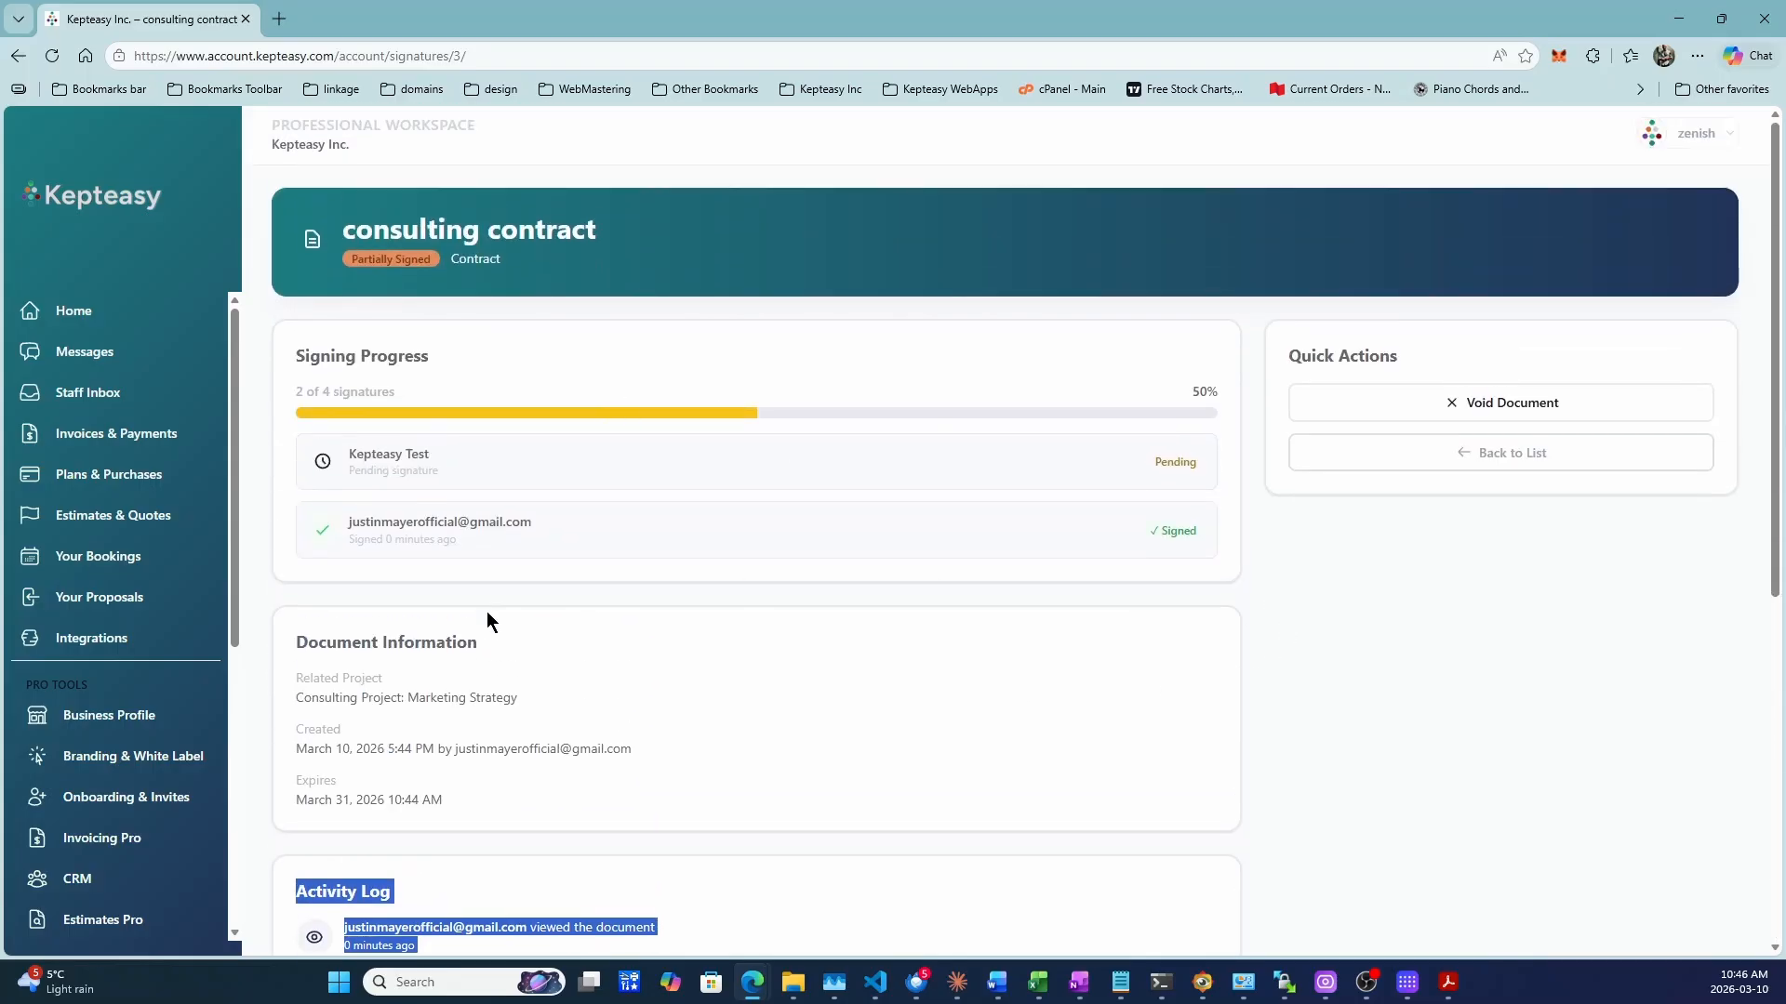
Step: Open the electronic signatures list and check the status and progress of the newest consulting contract
{"action": "scroll", "coordinate": [128, 859], "scroll_direction": "down", "scroll_amount": 2}
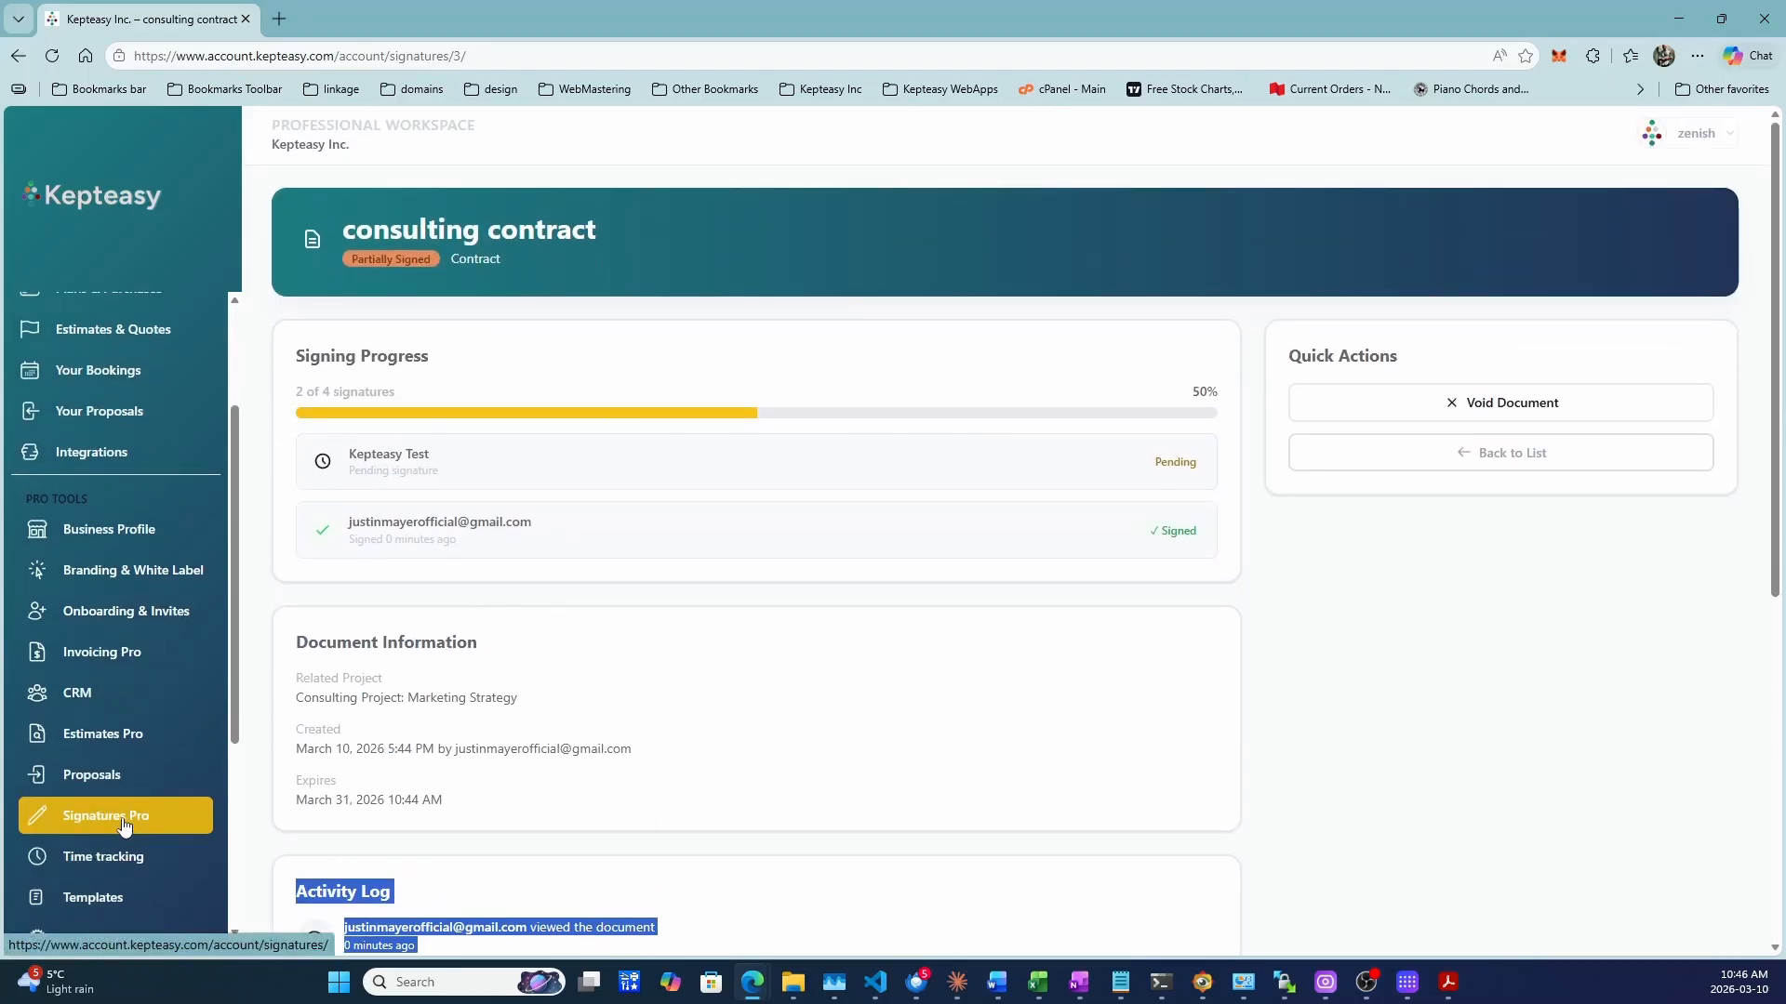
{"action": "left_click", "coordinate": [126, 826]}
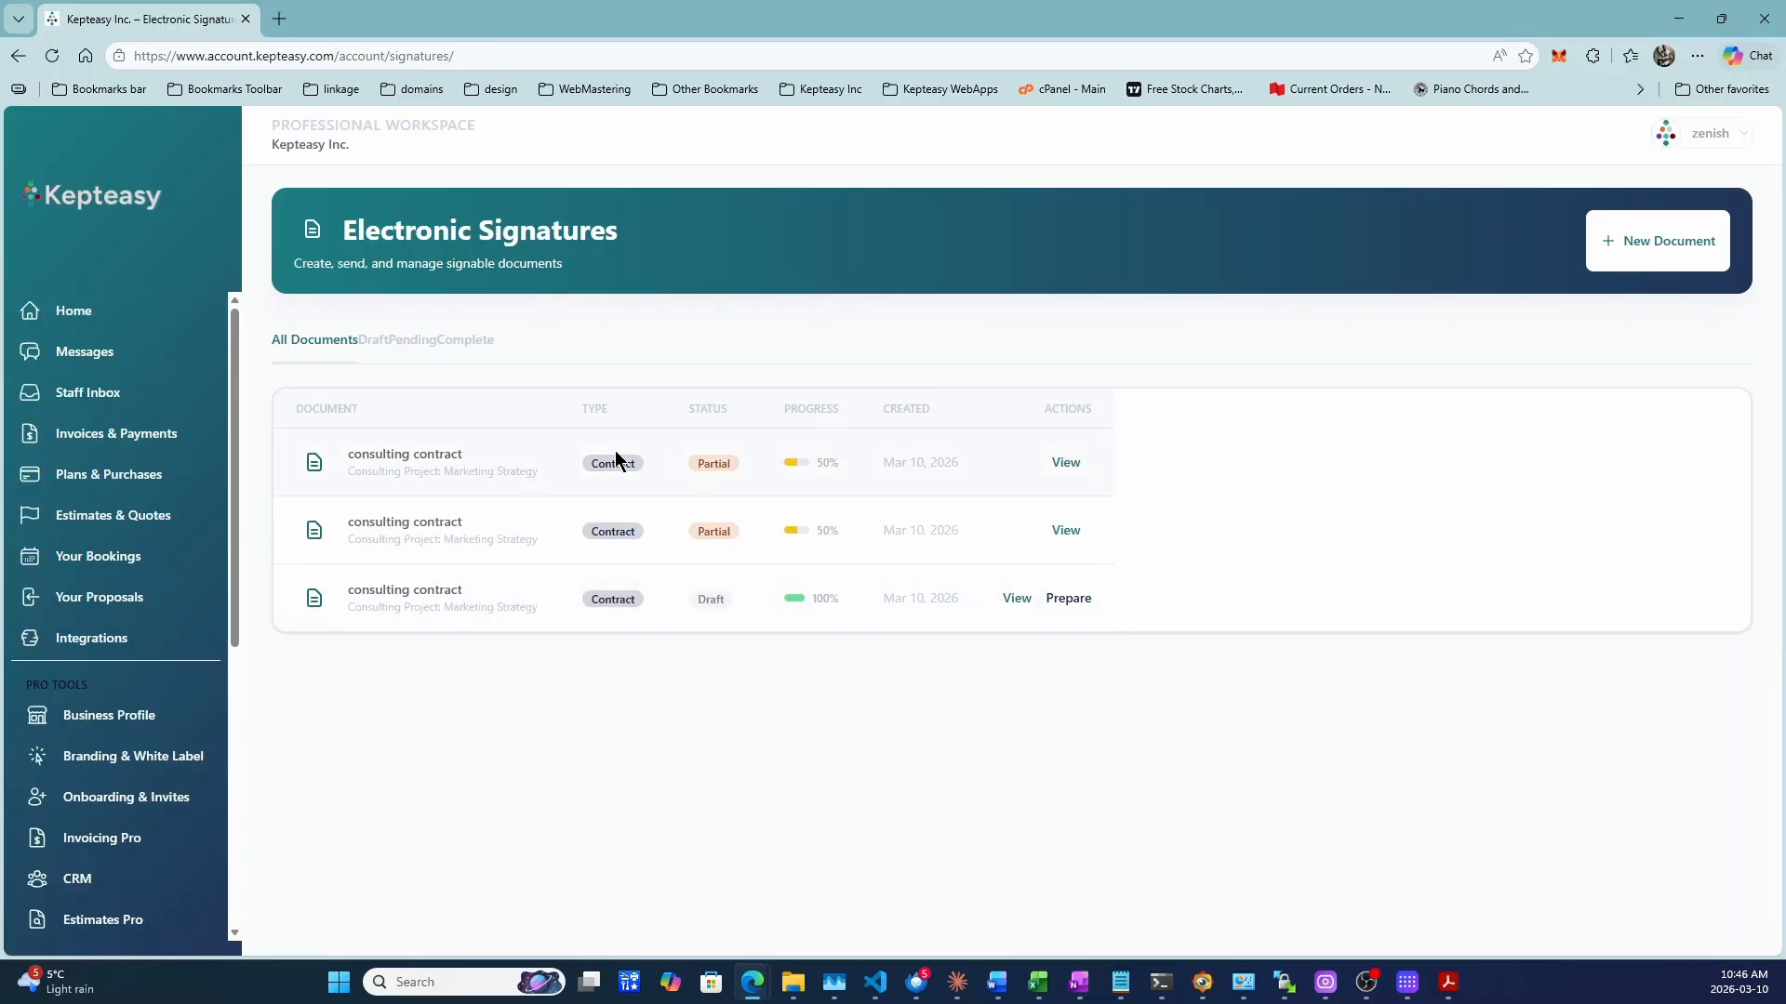
{"action": "left_click_drag", "start_coordinate": [332, 442], "coordinate": [1098, 454]}
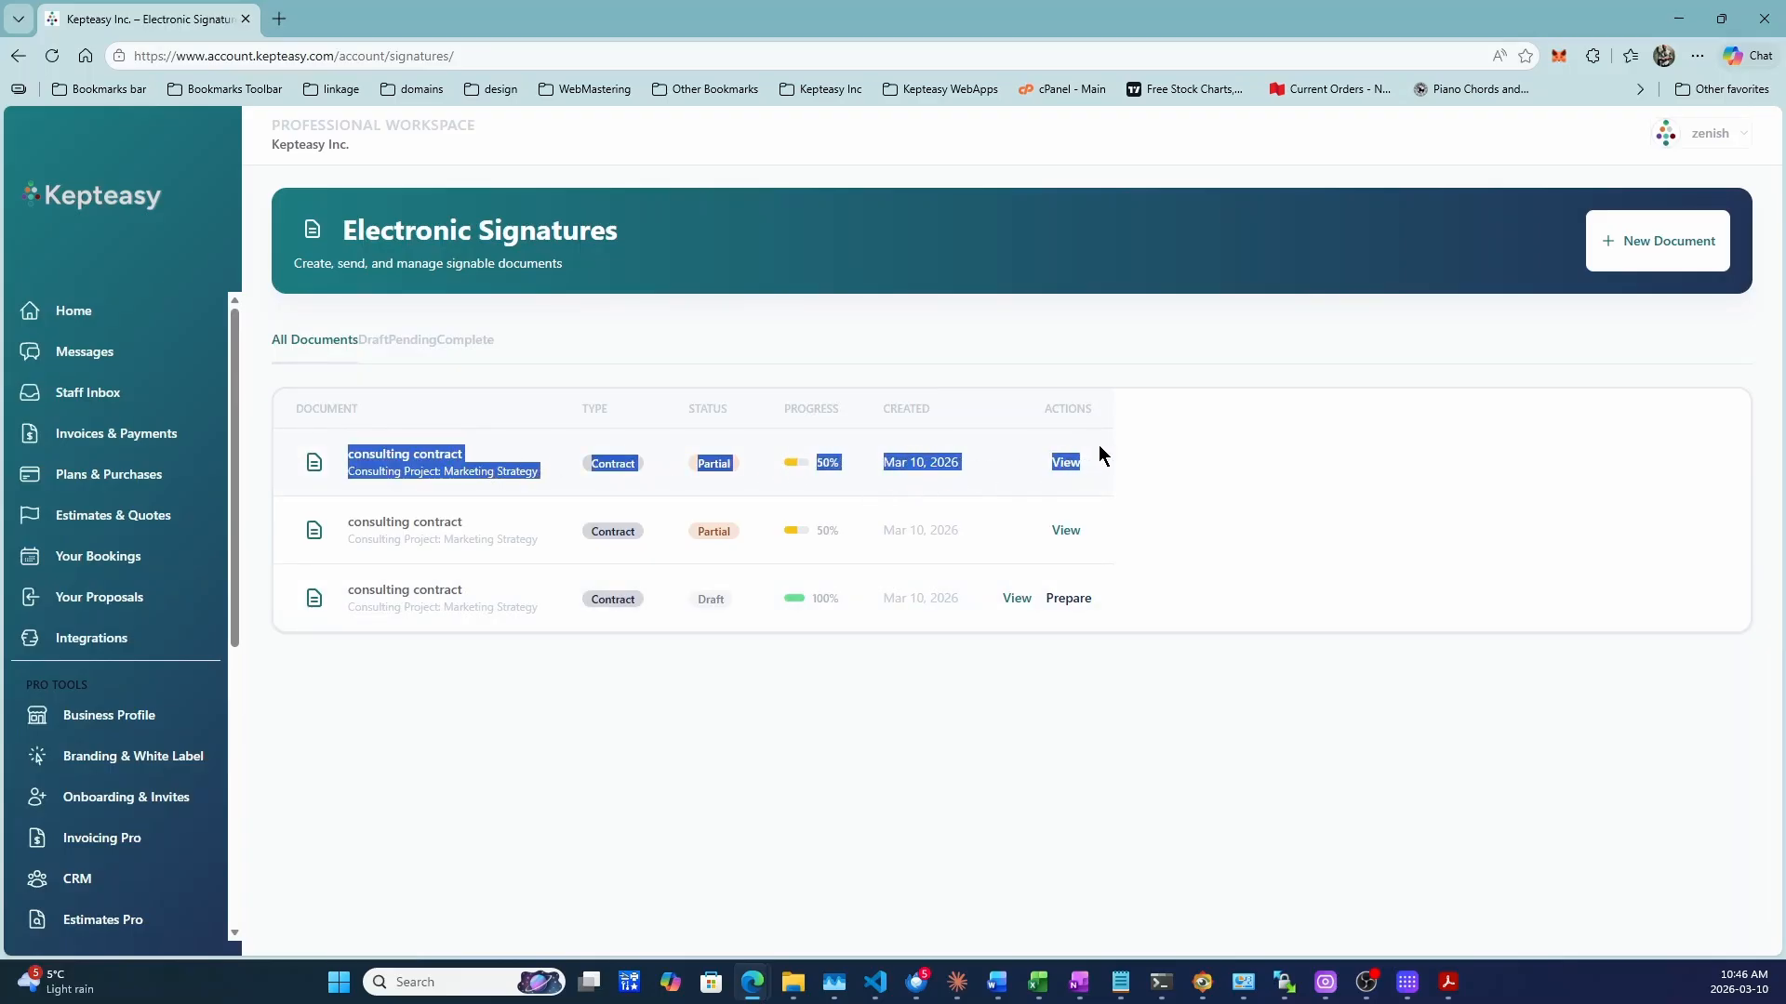